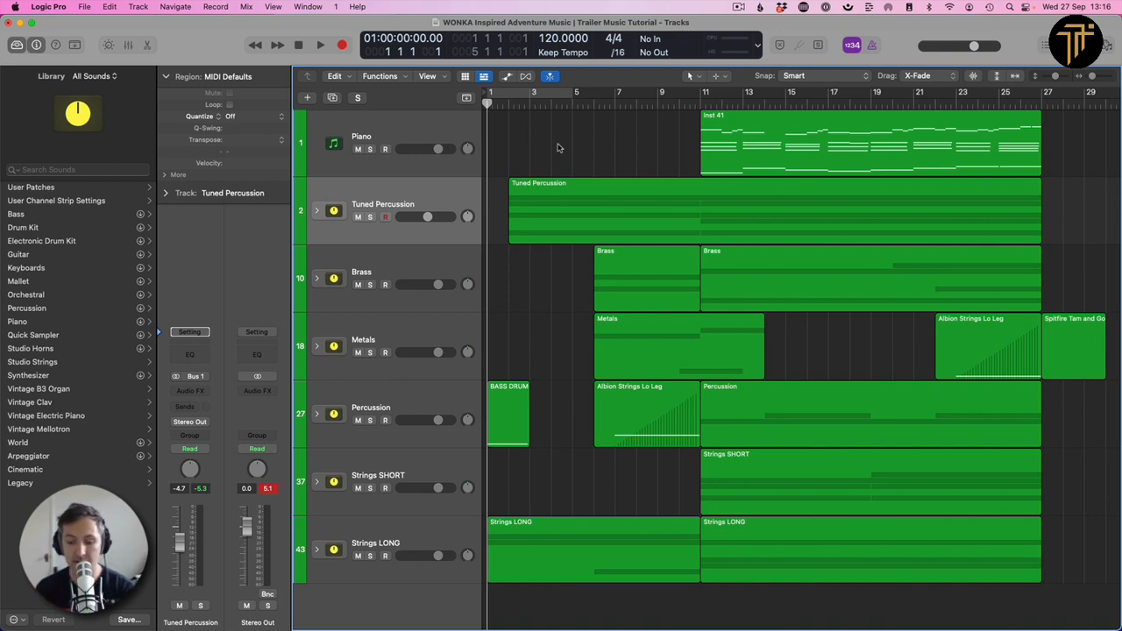
- Play the whole arrangement from bar 1 through the last Metals region, stopping in bar 29
key(space)
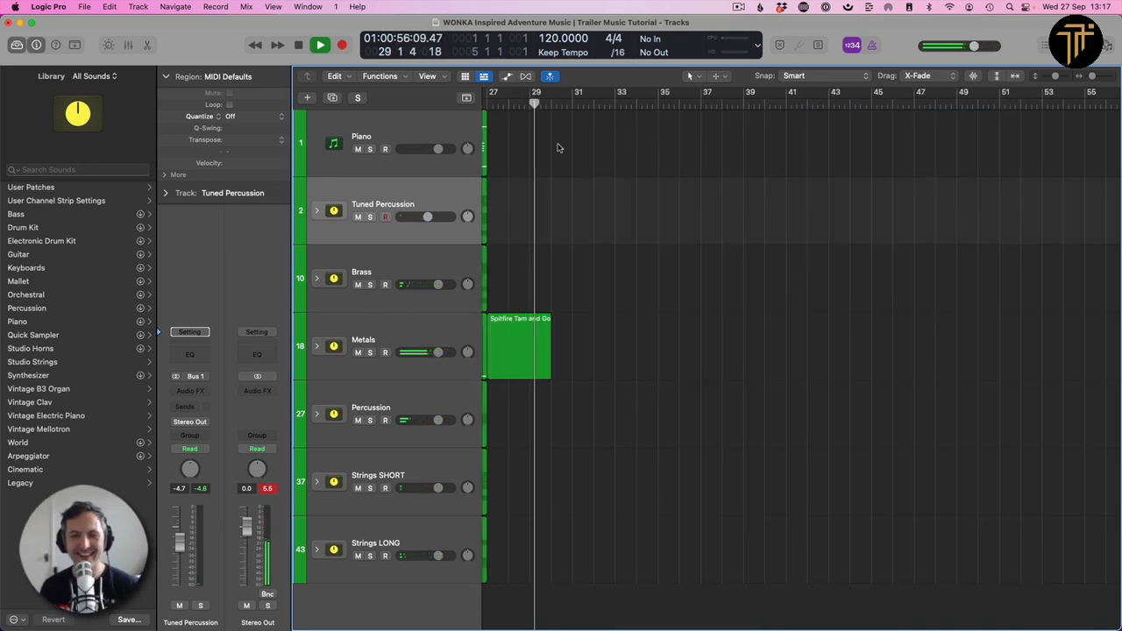
key(space)
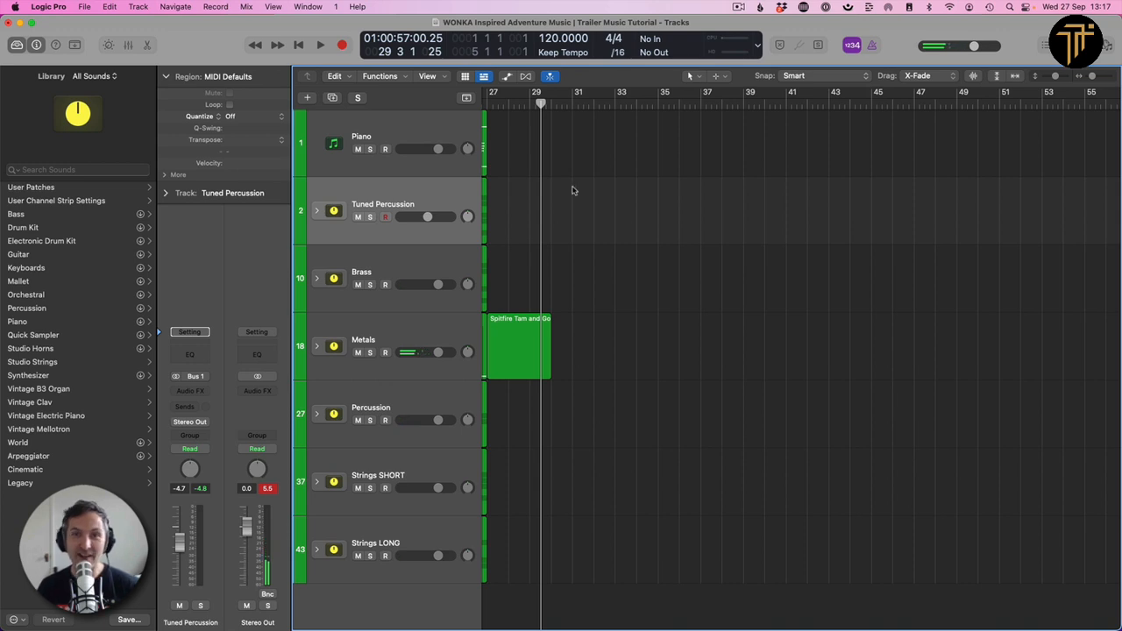
- Expand the Tuned Percussion and Brass track stacks to show their individual instrument tracks
scroll(575, 190, left, 10)
click(1046, 77)
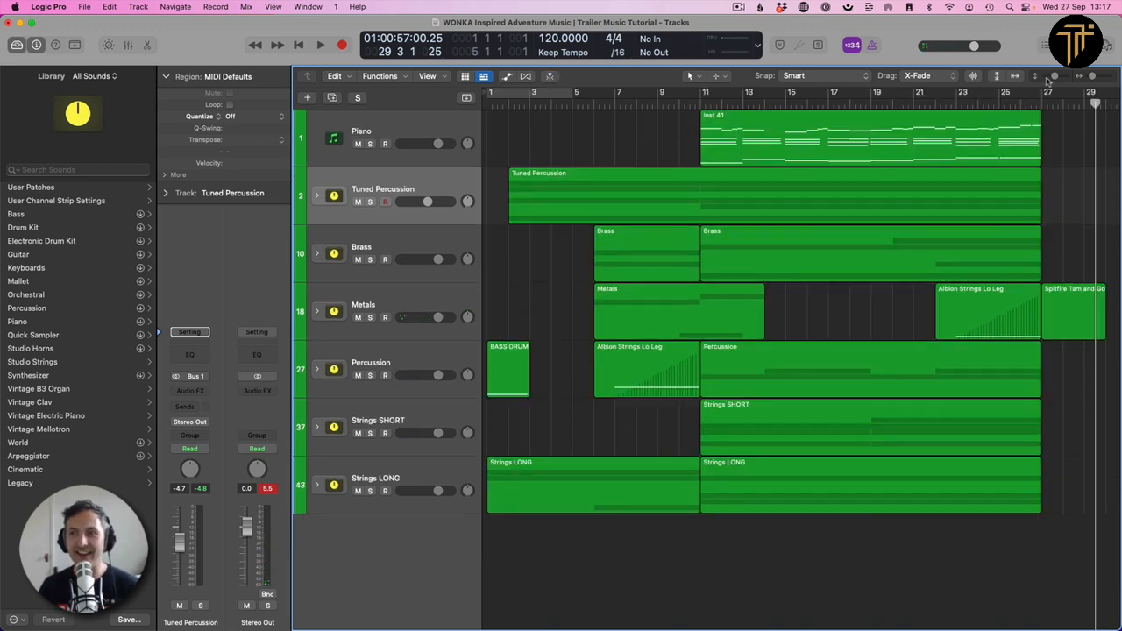
click(1046, 77)
click(1086, 78)
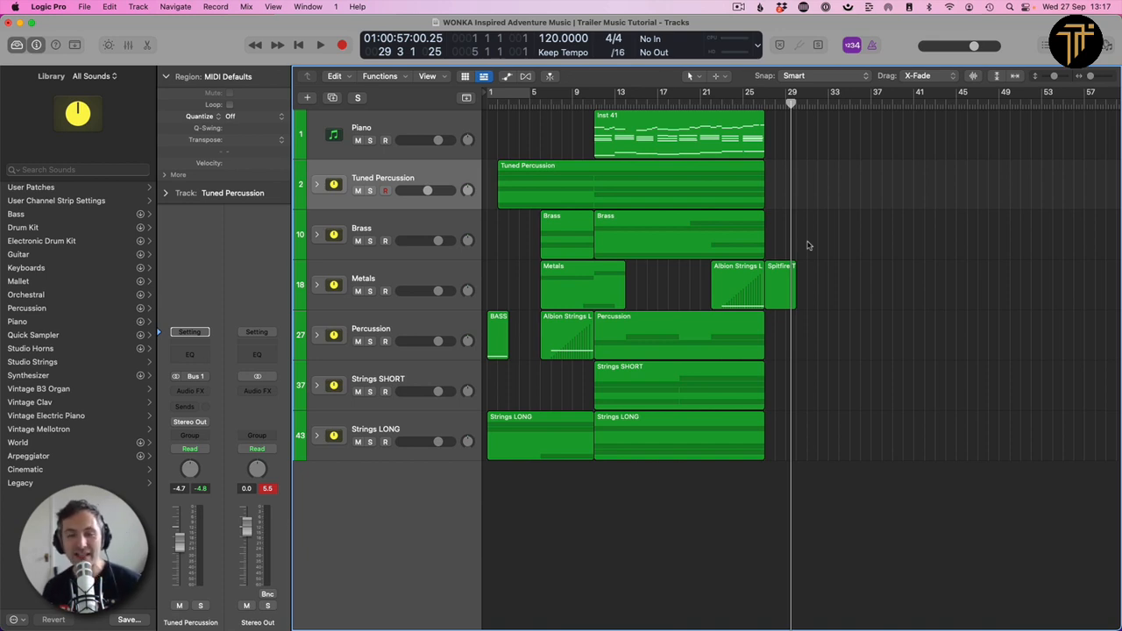
click(316, 184)
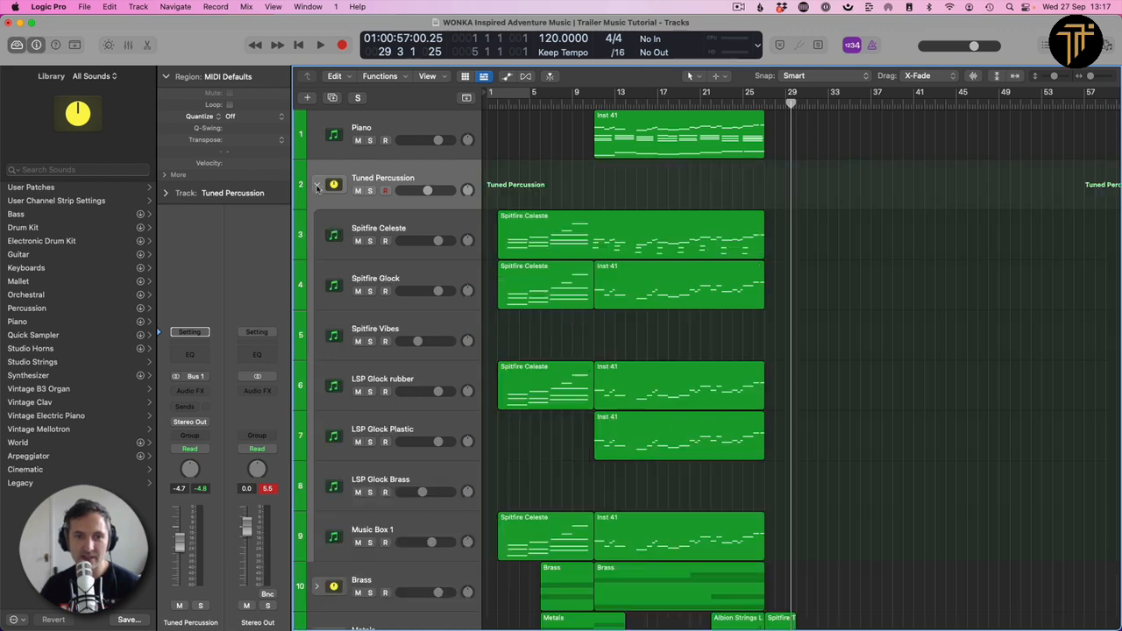
scroll(321, 268, down, 5)
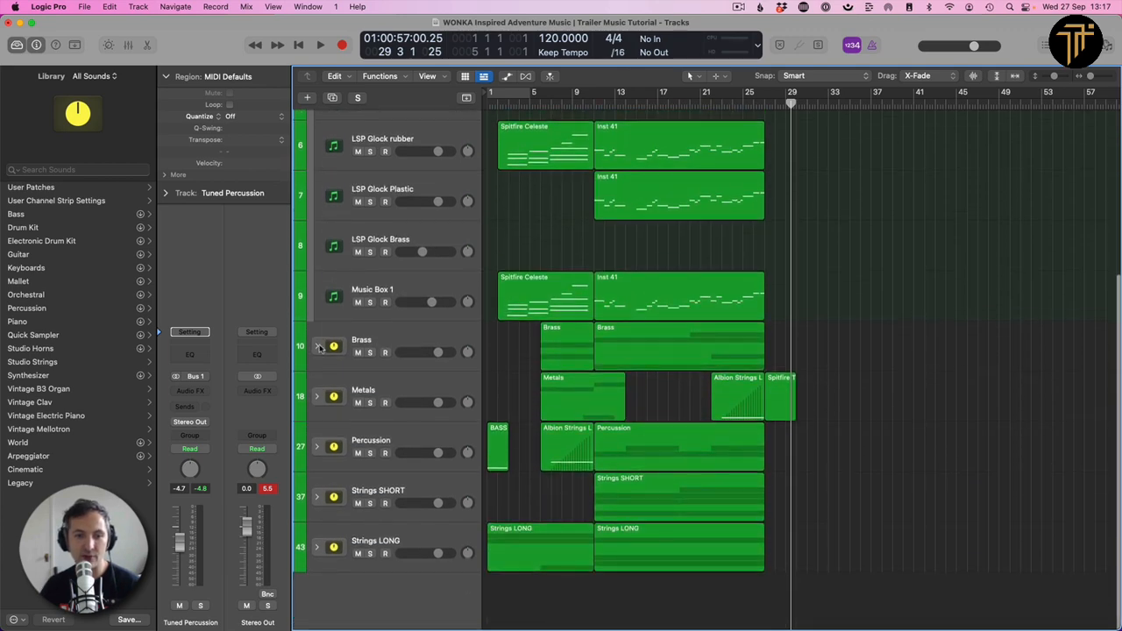
click(316, 345)
scroll(324, 386, down, 7)
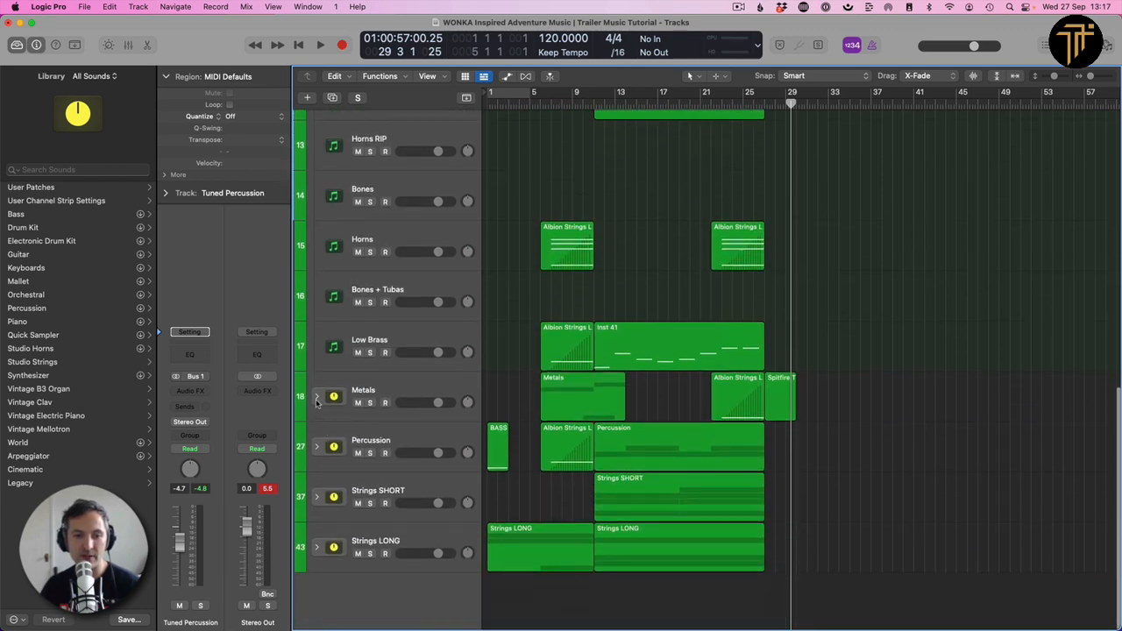
- Expand the Metals, Percussion, Strings SHORT and Strings LONG stacks and fit all tracks in the arrangement view
click(318, 396)
scroll(324, 478, down, 8)
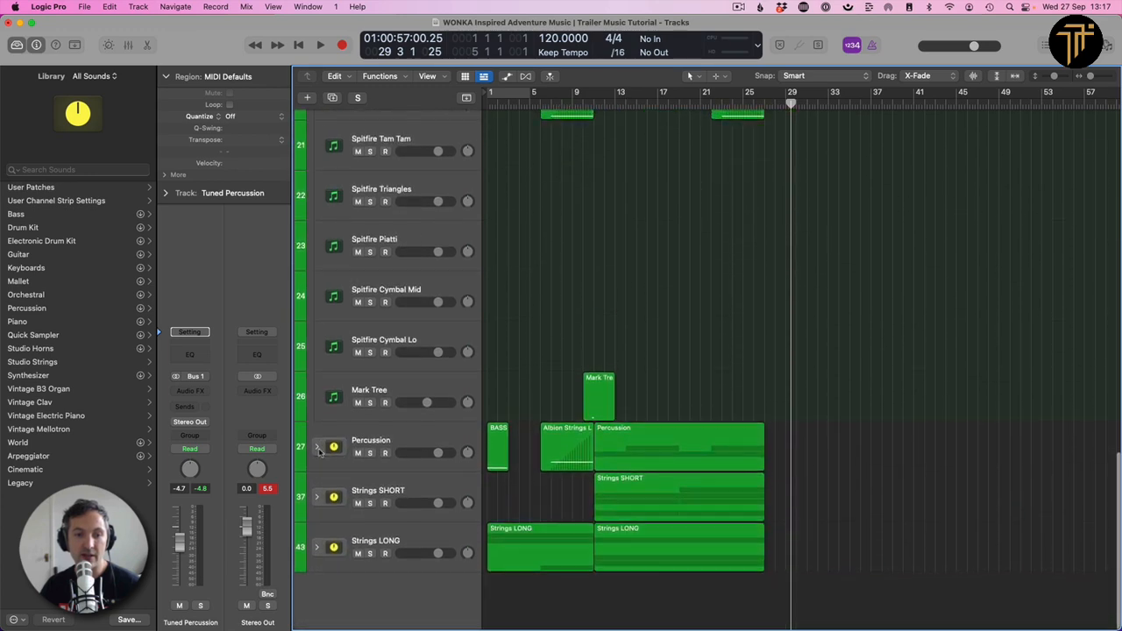
click(317, 447)
scroll(326, 504, down, 9)
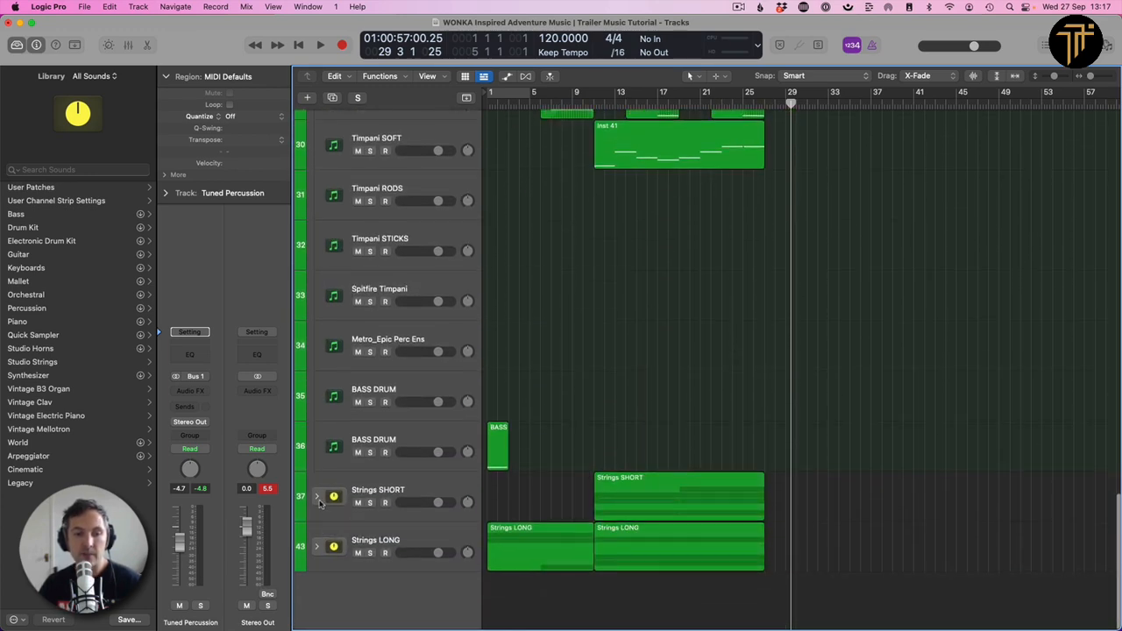
click(316, 497)
scroll(318, 524, down, 5)
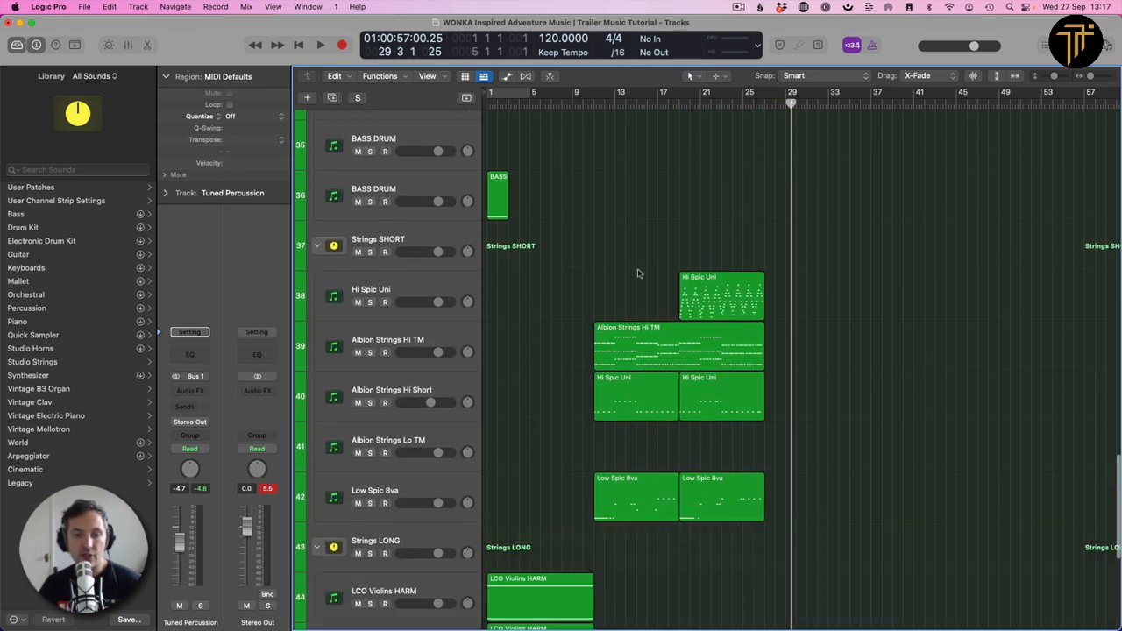
key(z)
key(z)
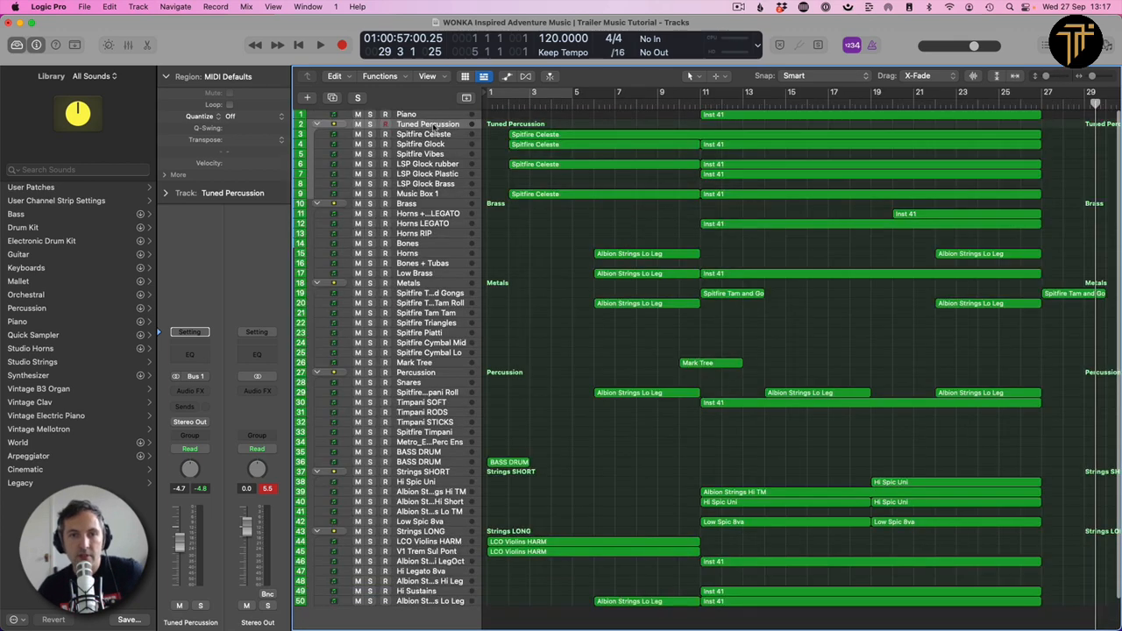
- Move the Strings SHORT and Strings LONG stacks together to directly below the Brass stack, above Metals
click(419, 116)
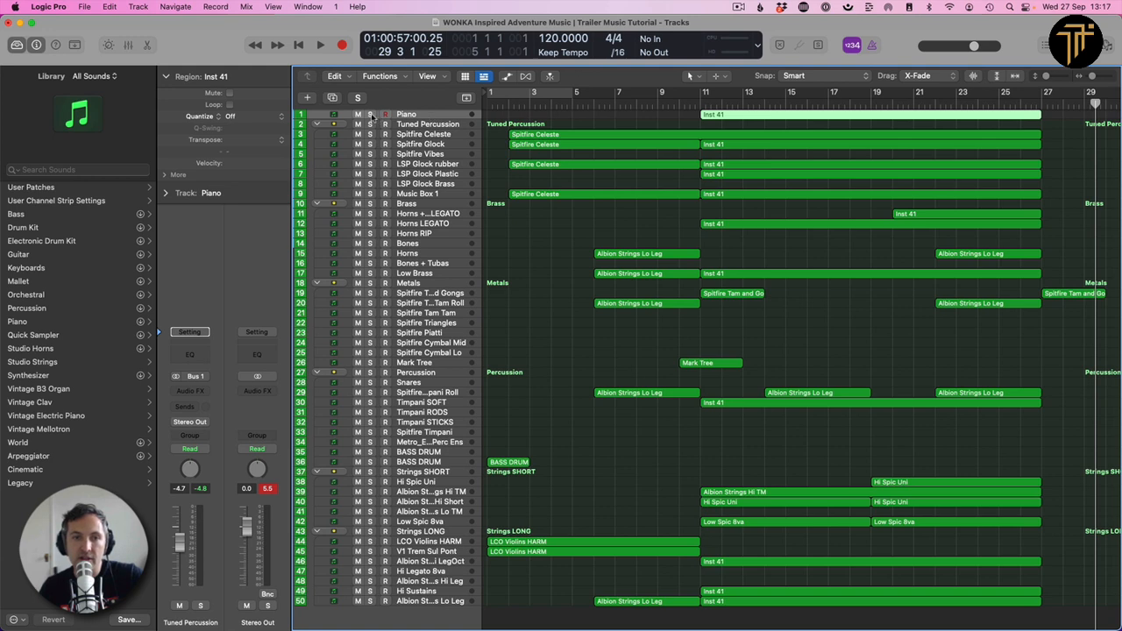
click(406, 125)
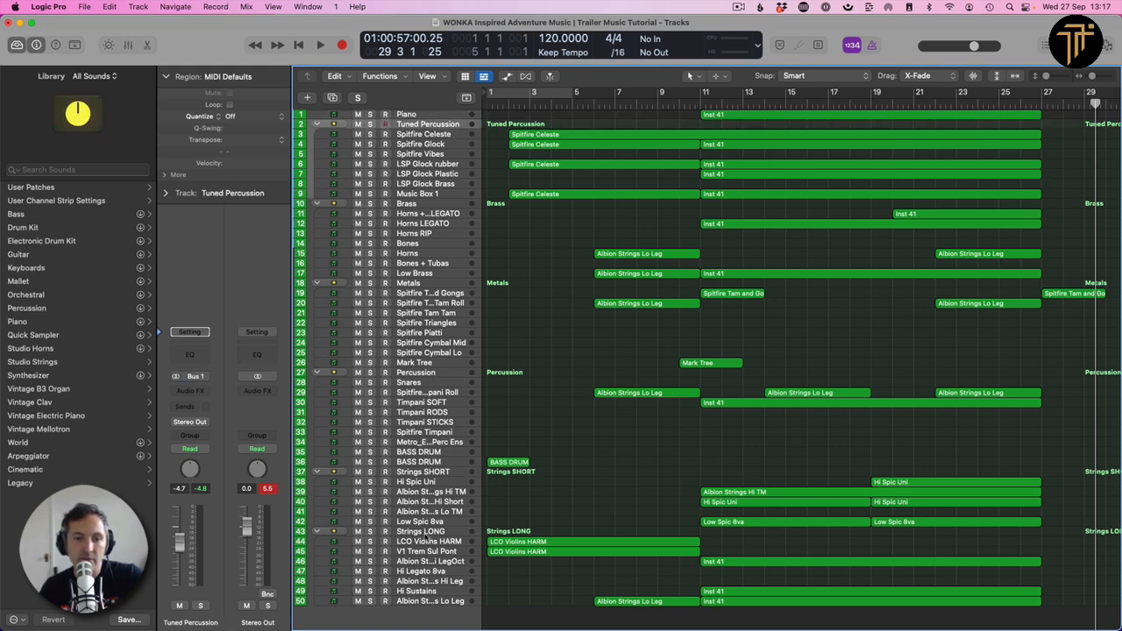
click(420, 473)
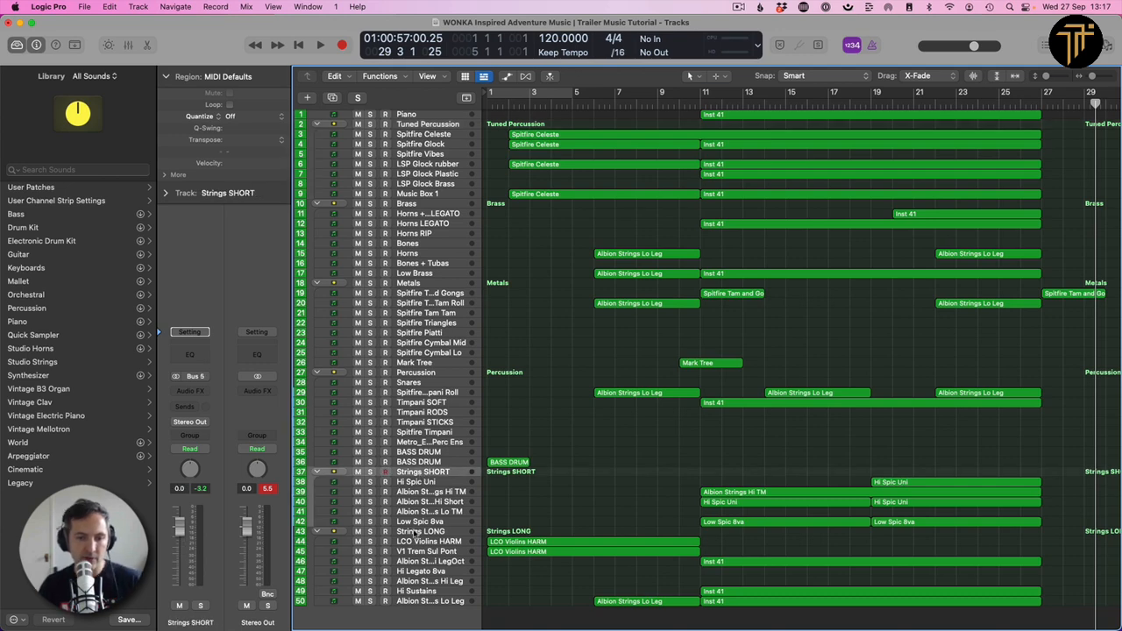
drag(415, 474, 408, 417)
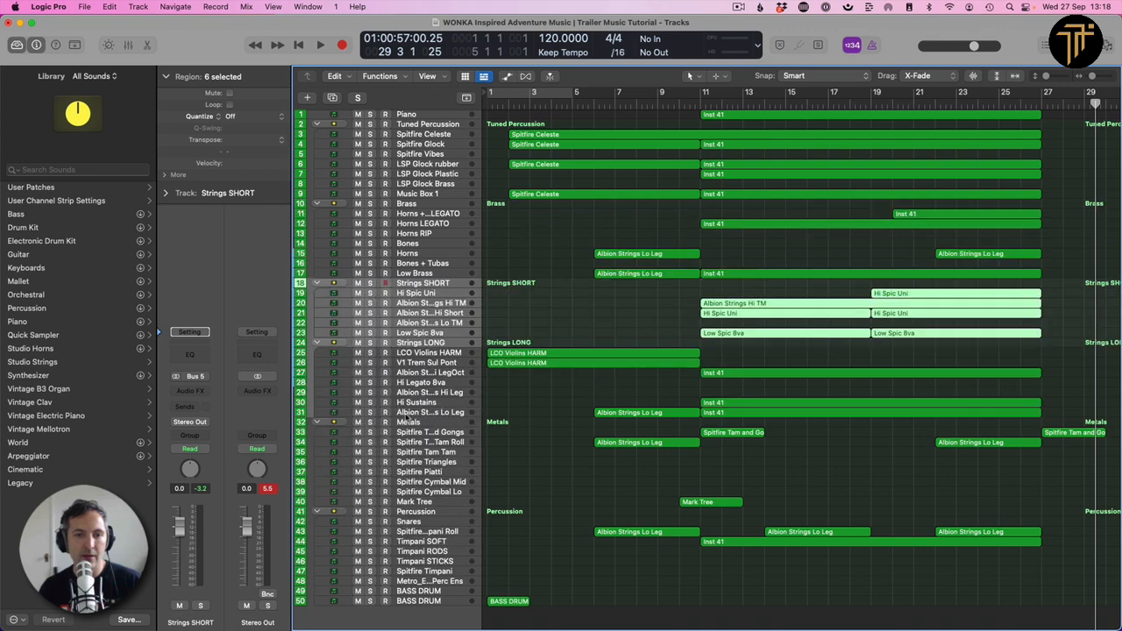
click(532, 240)
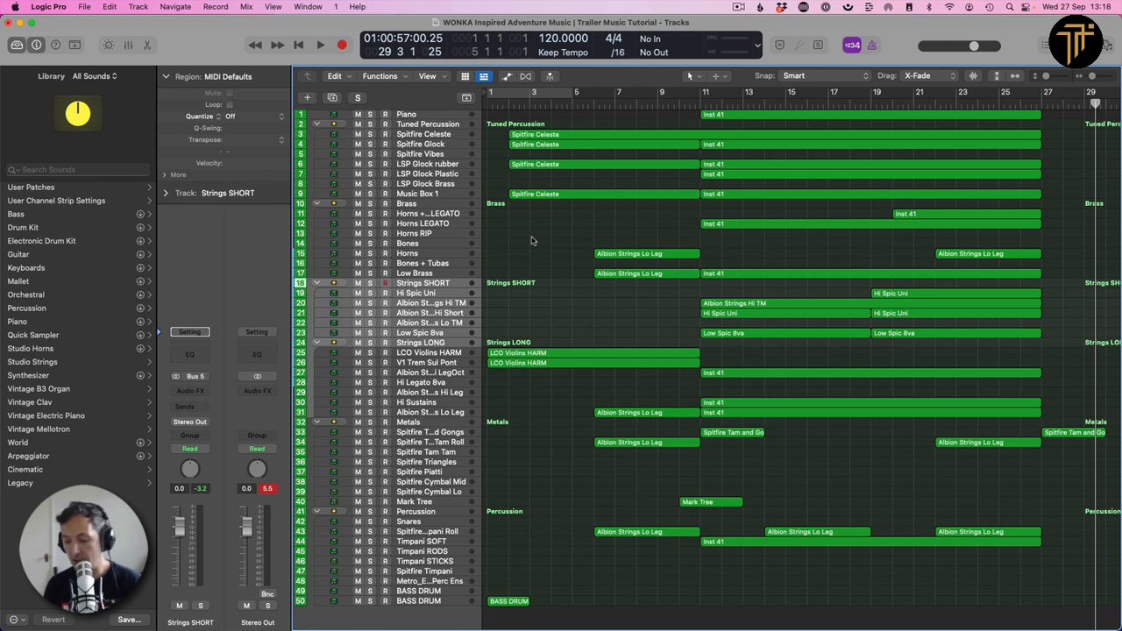
- Select the Tuned Percussion stack and return the playhead to the start of the project
click(430, 124)
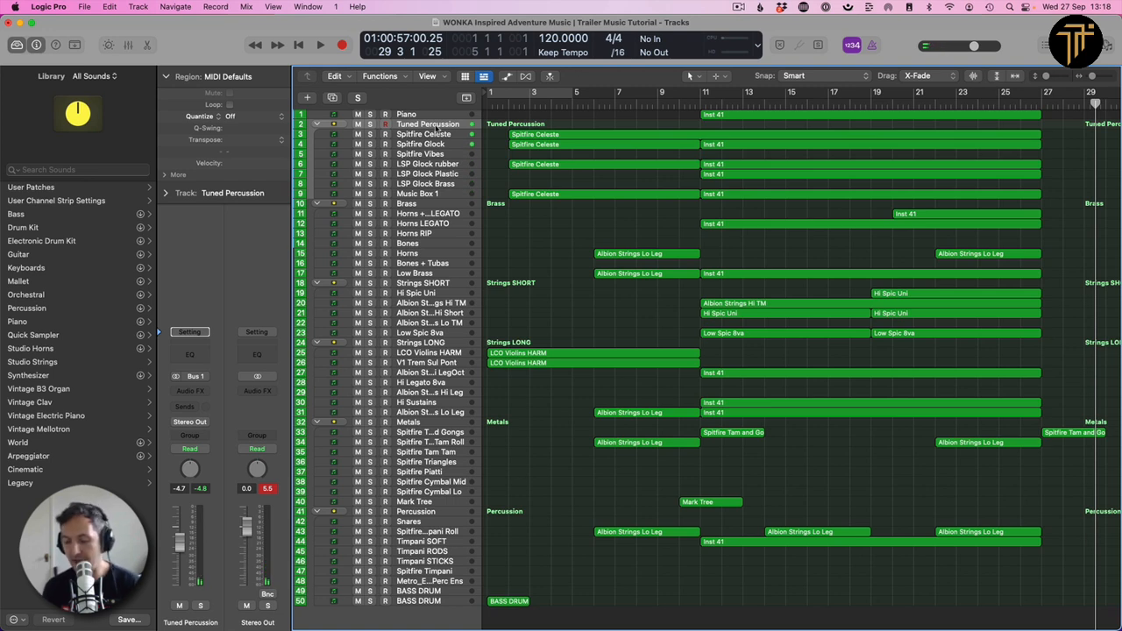
key(Return)
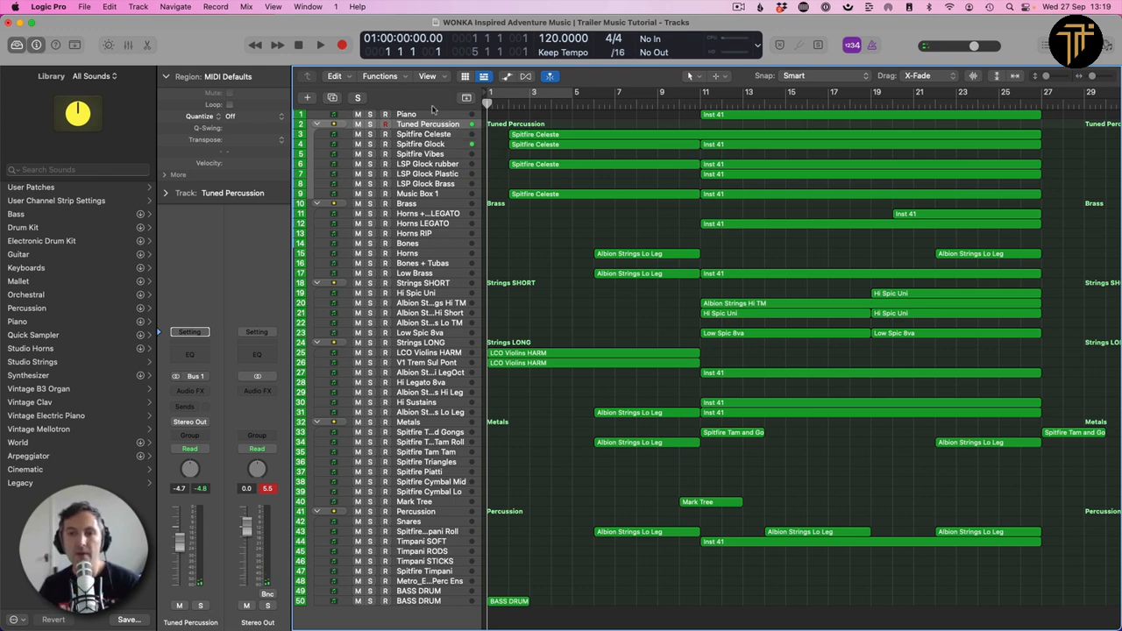
- Open the Piano track's Inst 41 region in the Piano Roll with all its notes fitted in view
click(715, 115)
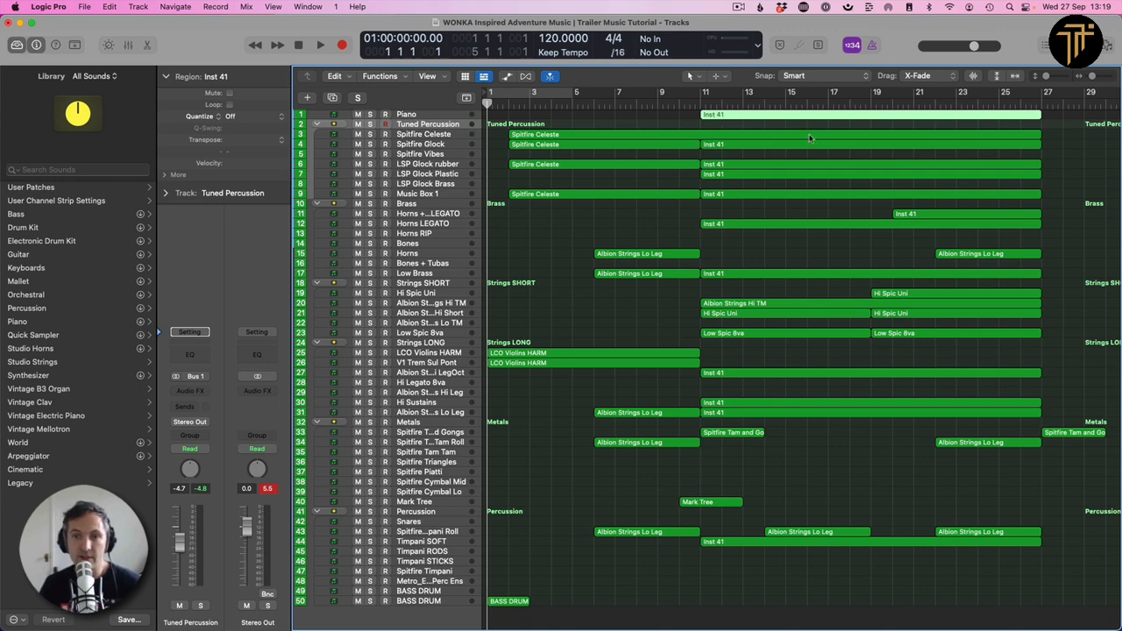
key(z)
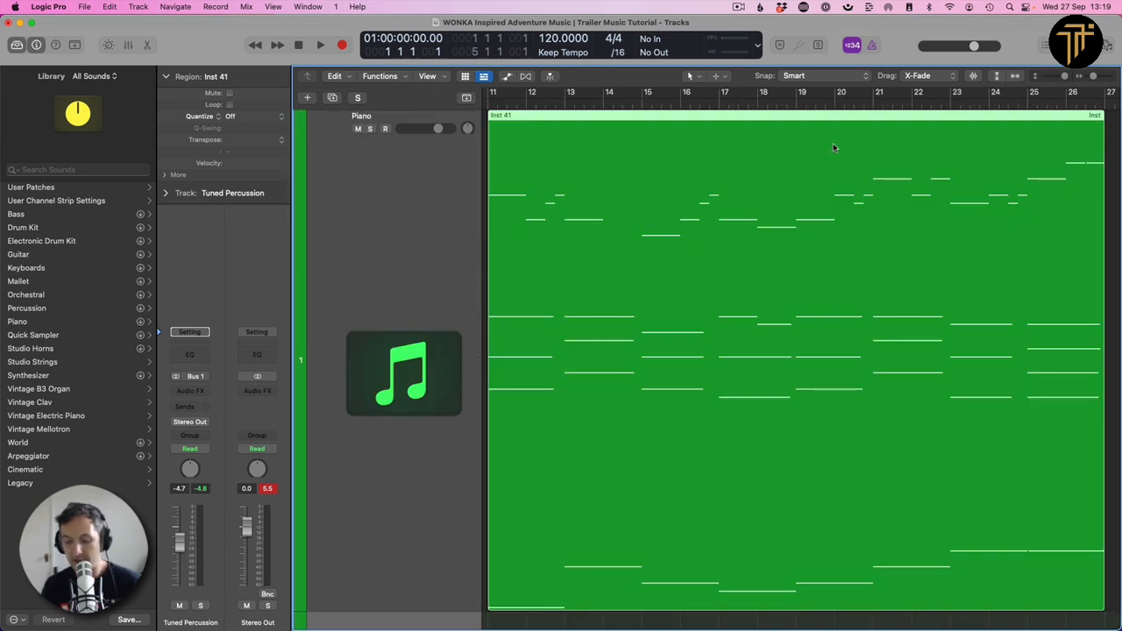
double_click(833, 147)
key(z)
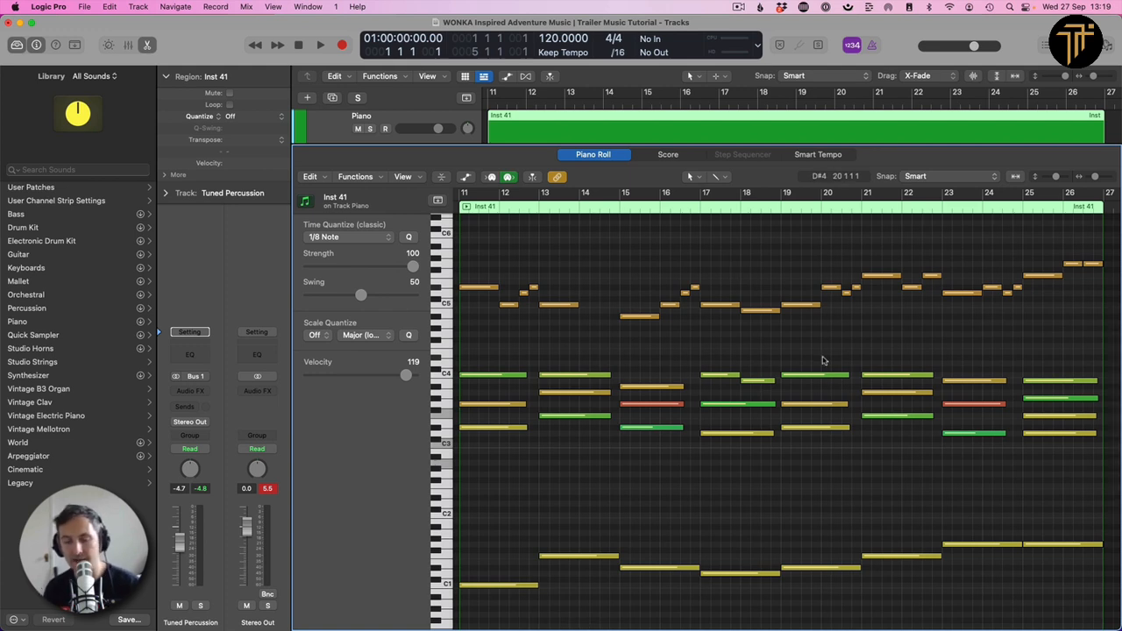
- Select all the upper melody notes in the Piano region and mute them
drag(477, 233, 980, 339)
scroll(982, 324, left, 5)
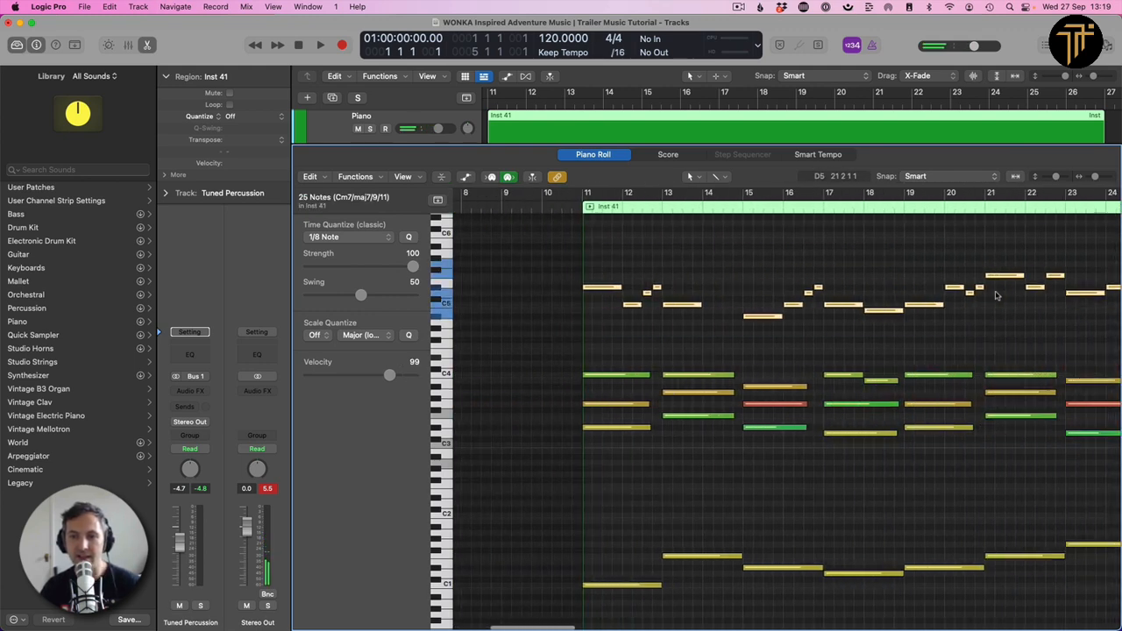
scroll(990, 296, left, 2)
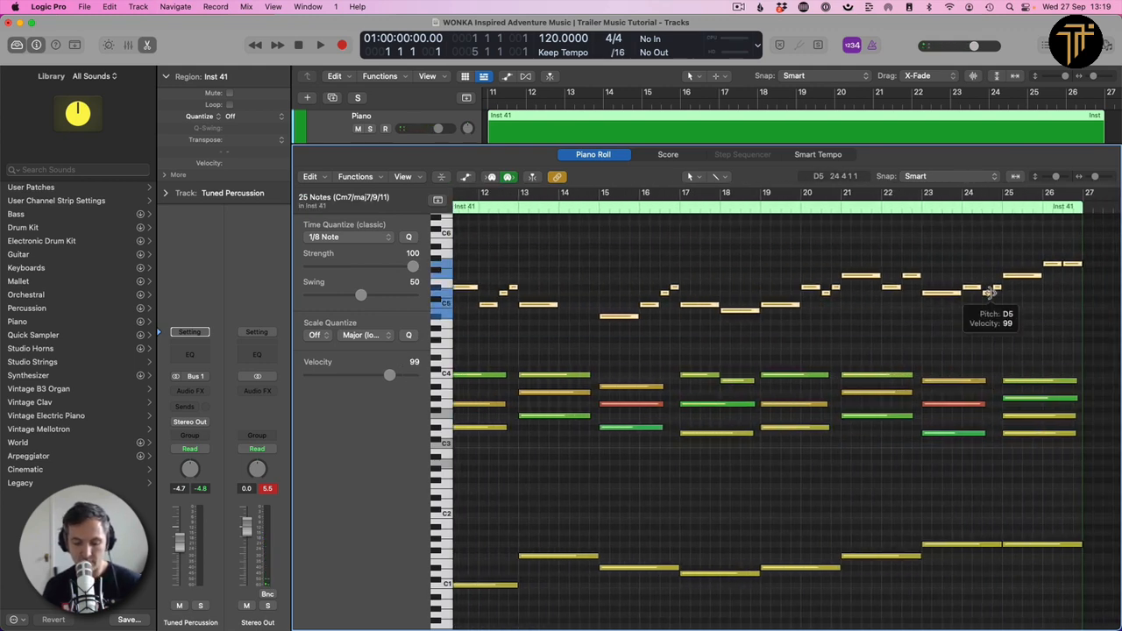
key(ctrl+m)
scroll(991, 297, left, 2)
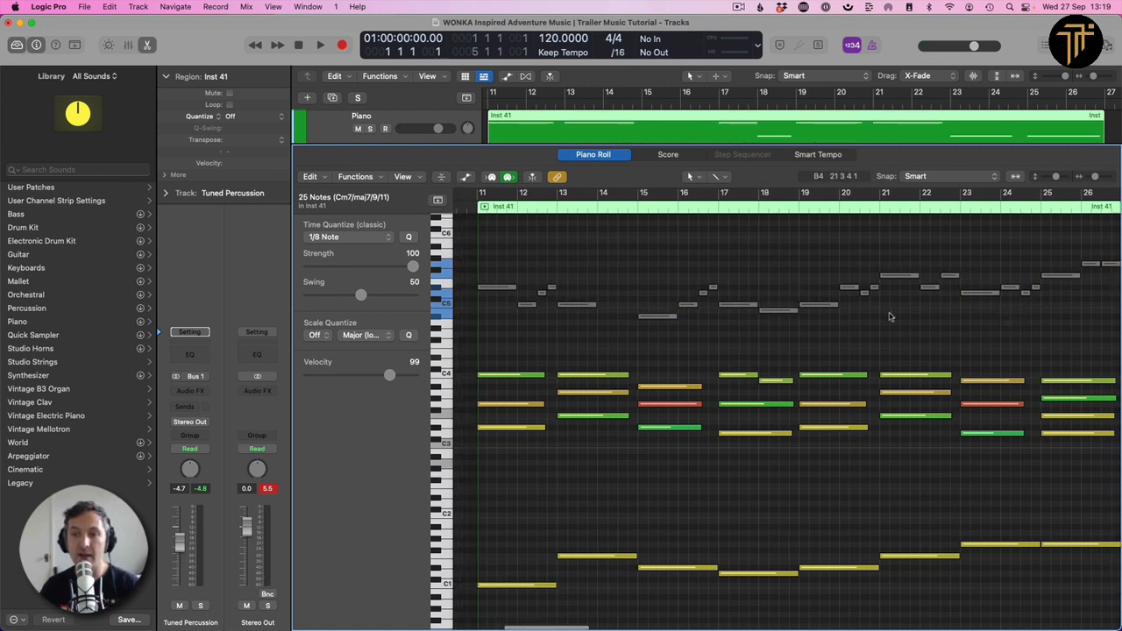
scroll(491, 293, left, 2)
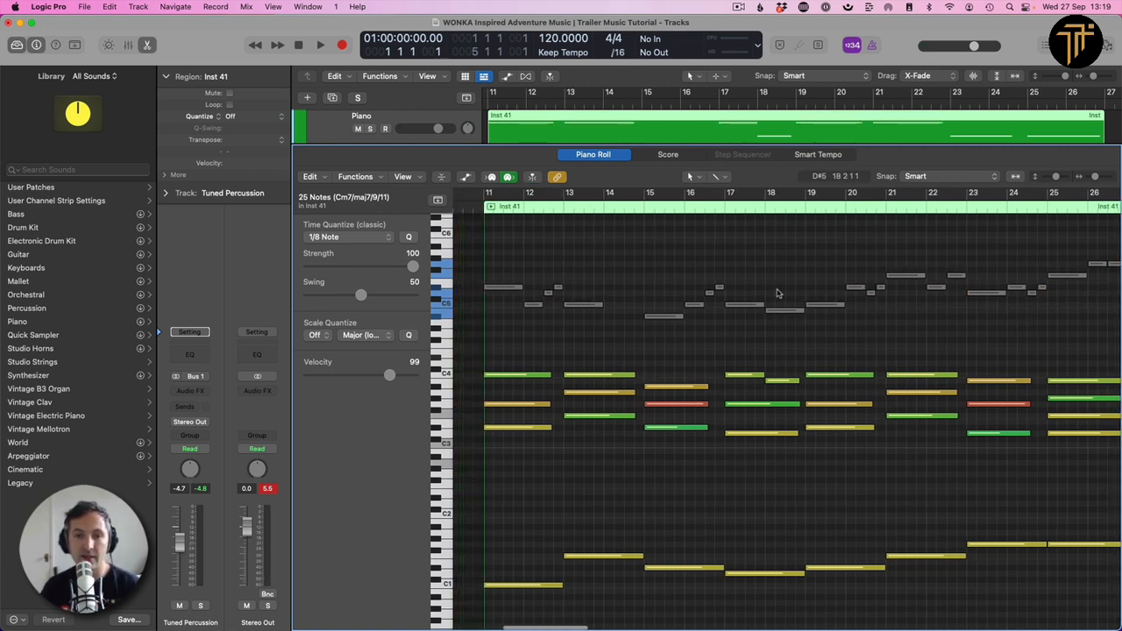
- Place the playhead just before bar 11 and select all the middle chord notes between C3 and C4
click(478, 207)
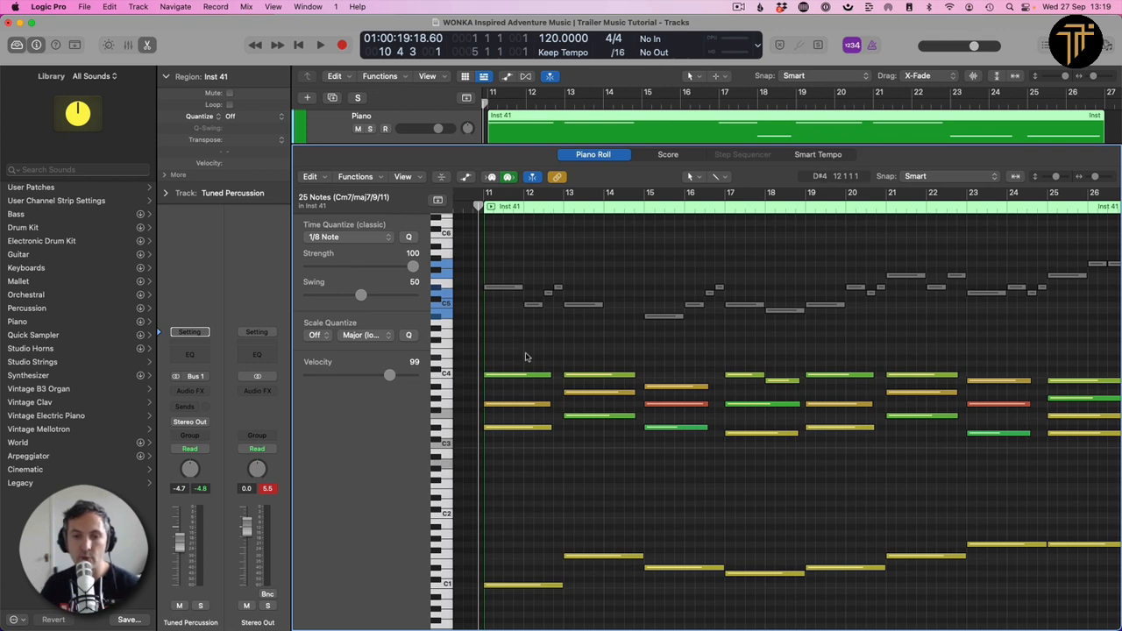
drag(524, 343, 1034, 457)
scroll(911, 458, left, 10)
scroll(880, 459, right, 8)
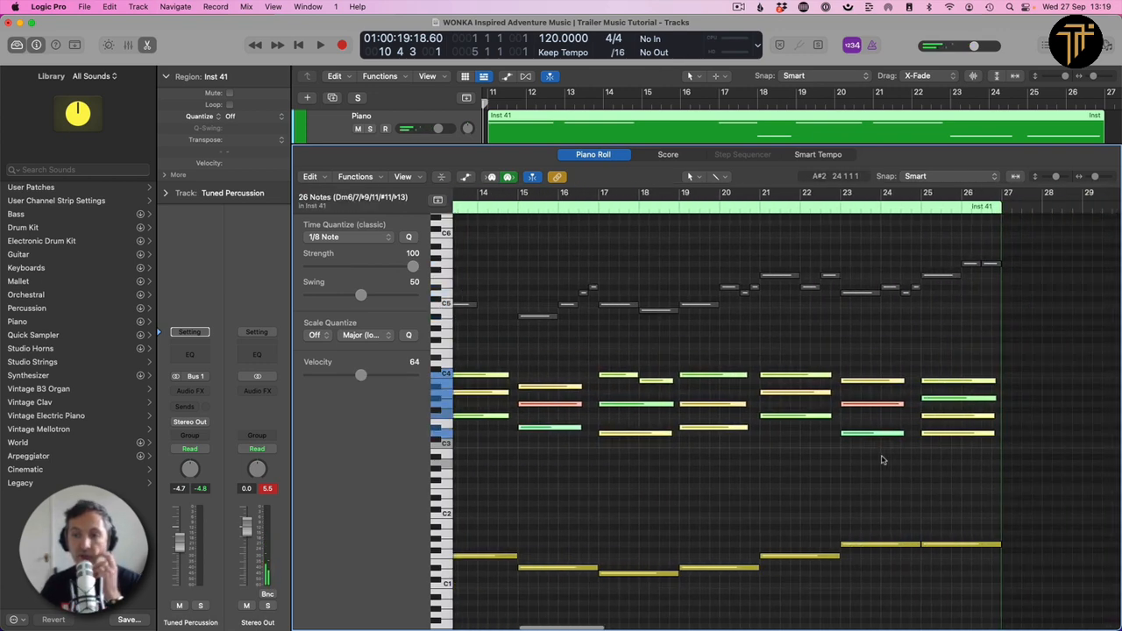
scroll(881, 460, left, 5)
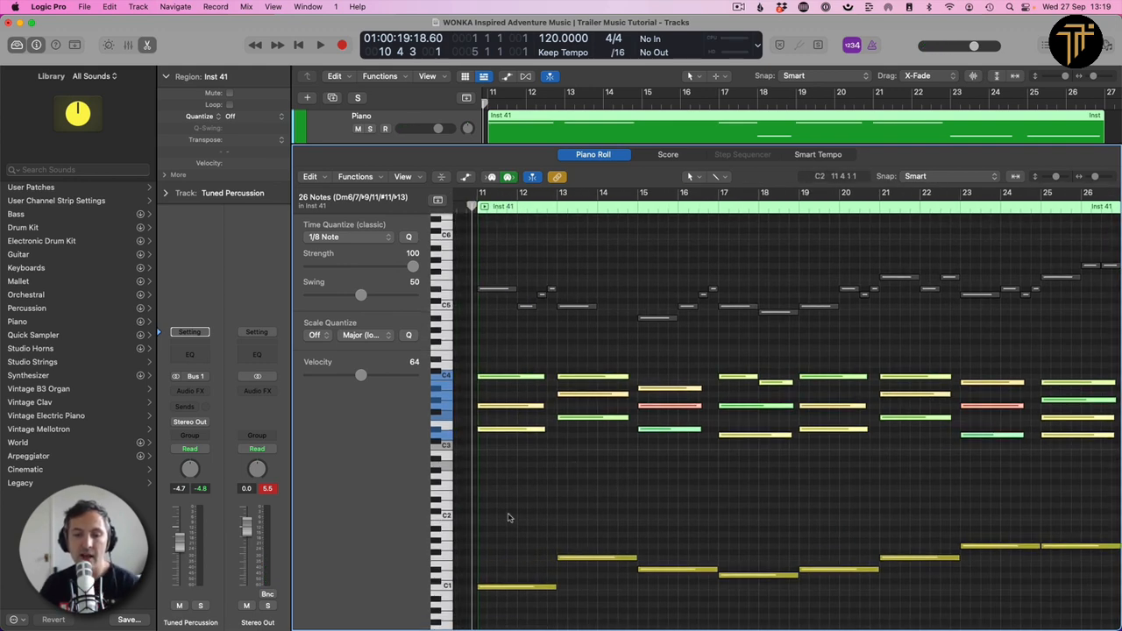
- Highlight the full low bass line of the Piano region, then clear the selection
drag(507, 518, 1067, 588)
scroll(957, 571, up, 3)
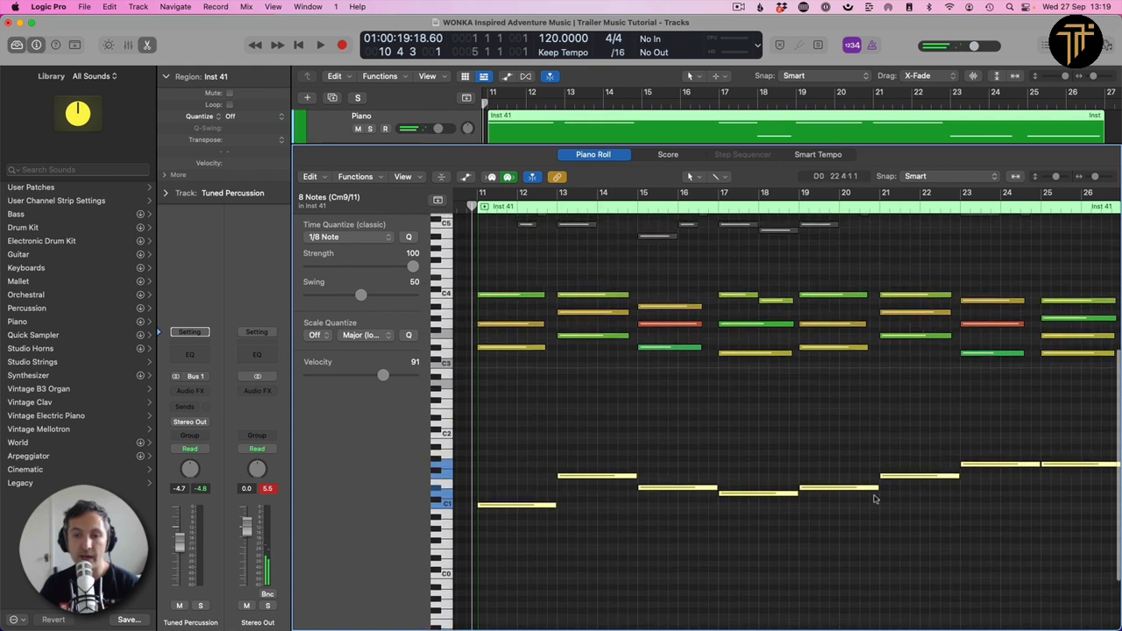
click(763, 450)
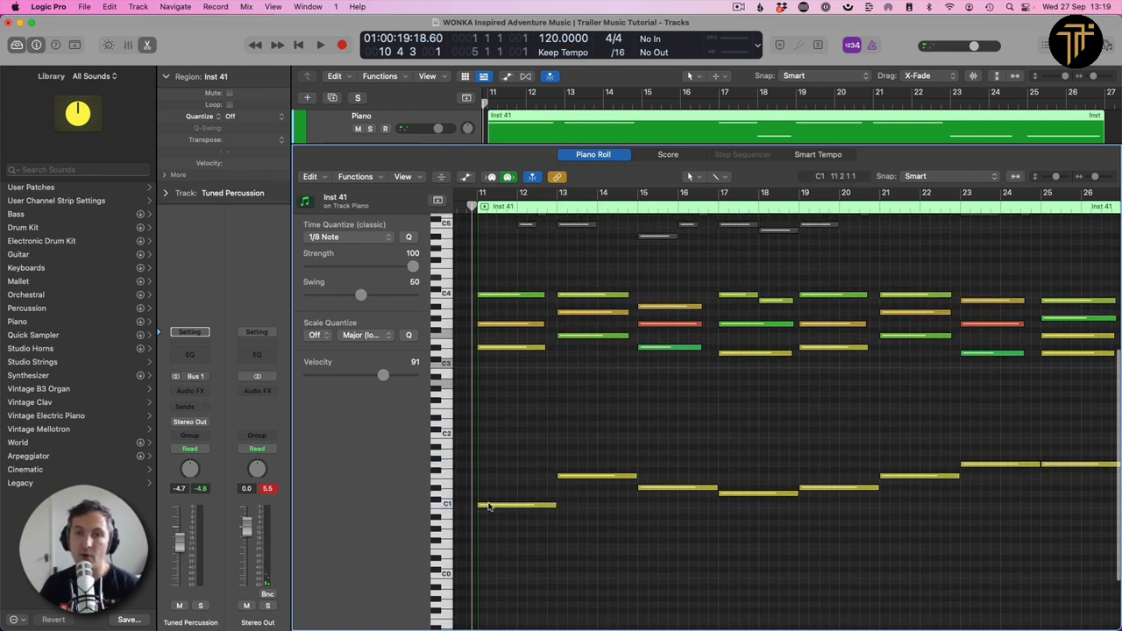
- Audition the first three bass notes of the Piano region one at a time
click(488, 507)
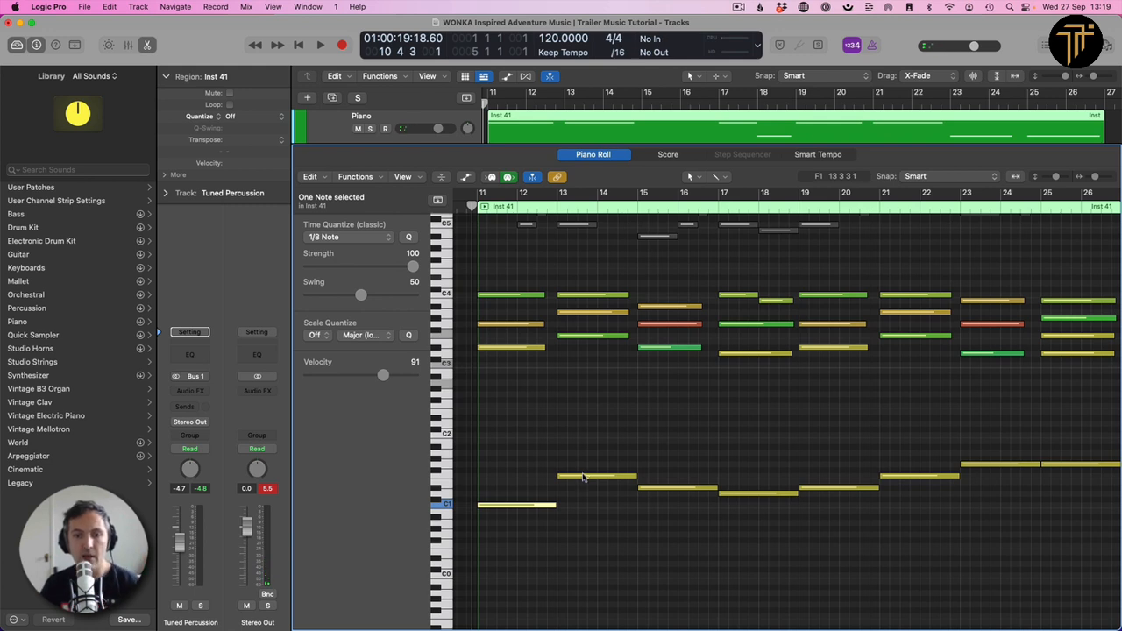
click(583, 477)
click(677, 488)
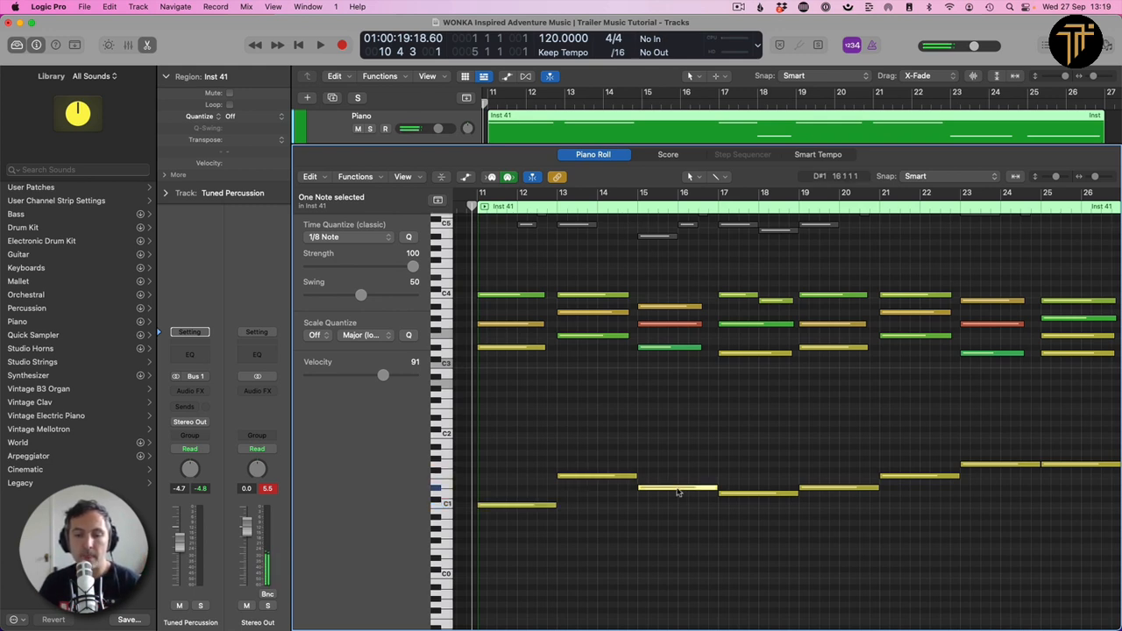
- Audition the whole bass line note by note, from the C1 at bar 11 through the G1 at bar 25
click(522, 505)
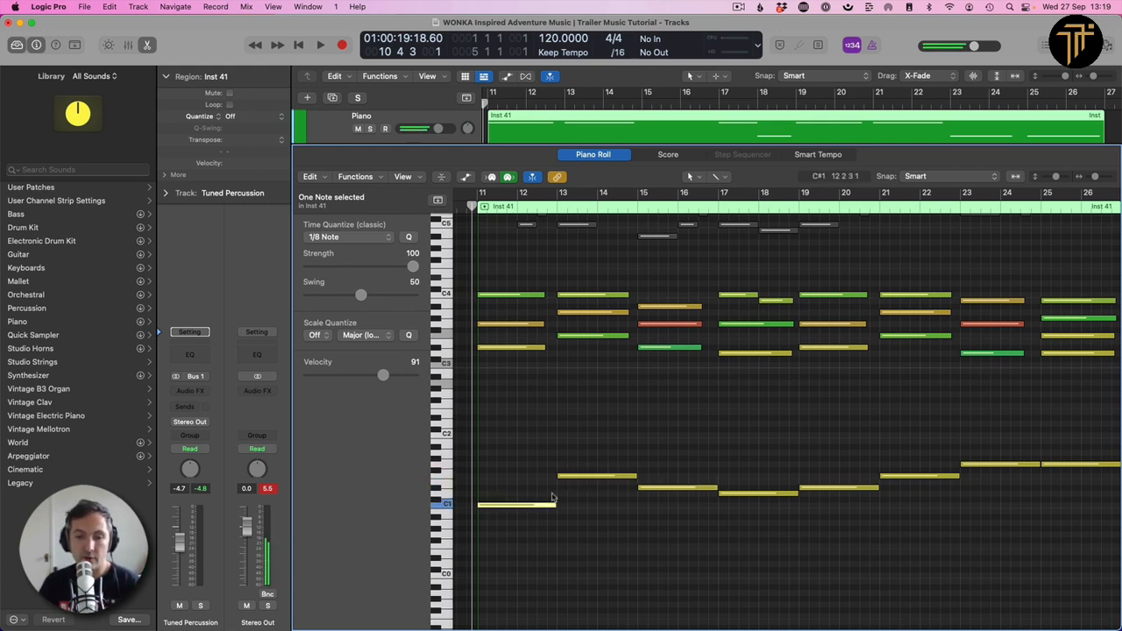
click(593, 476)
click(681, 488)
click(726, 494)
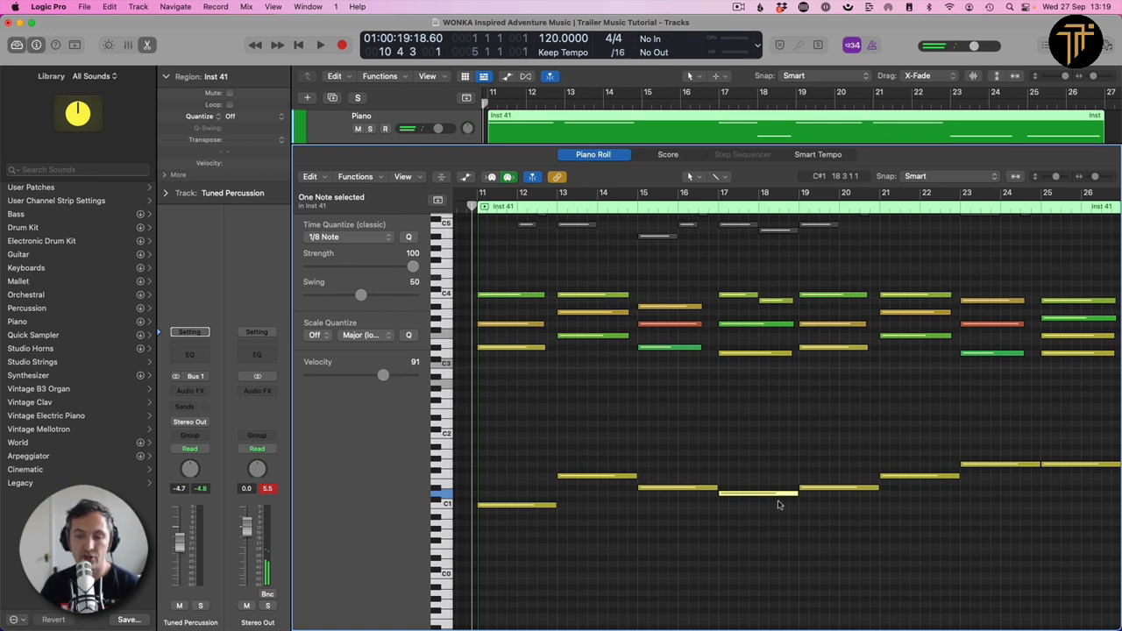
click(824, 488)
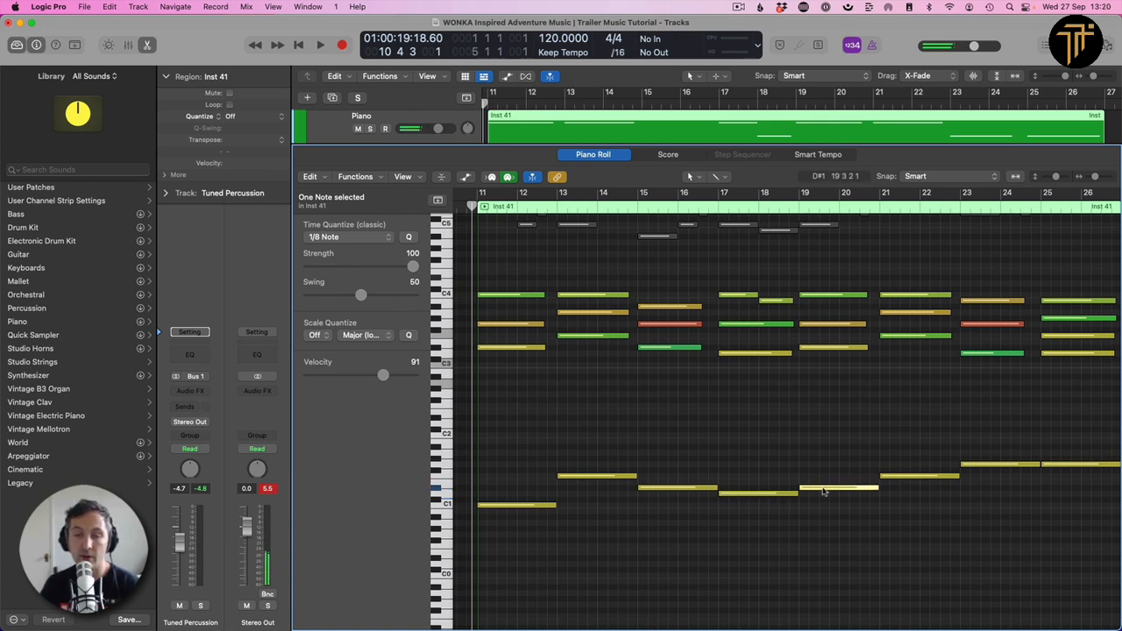
click(918, 477)
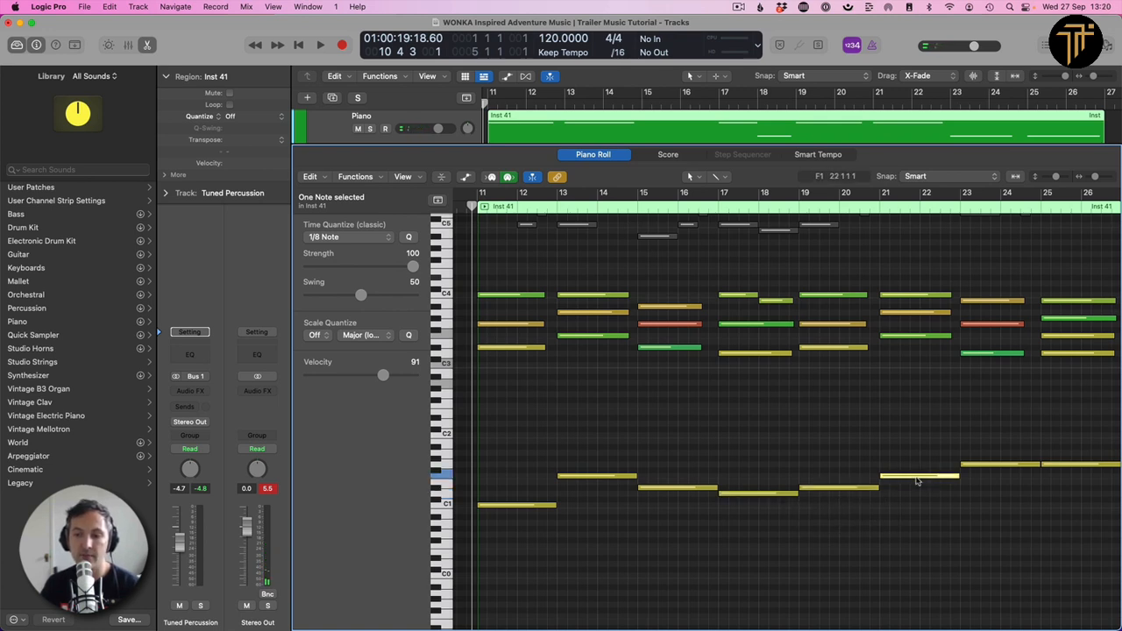
scroll(981, 477, right, 2)
click(964, 464)
click(1017, 460)
scroll(1019, 463, up, 1)
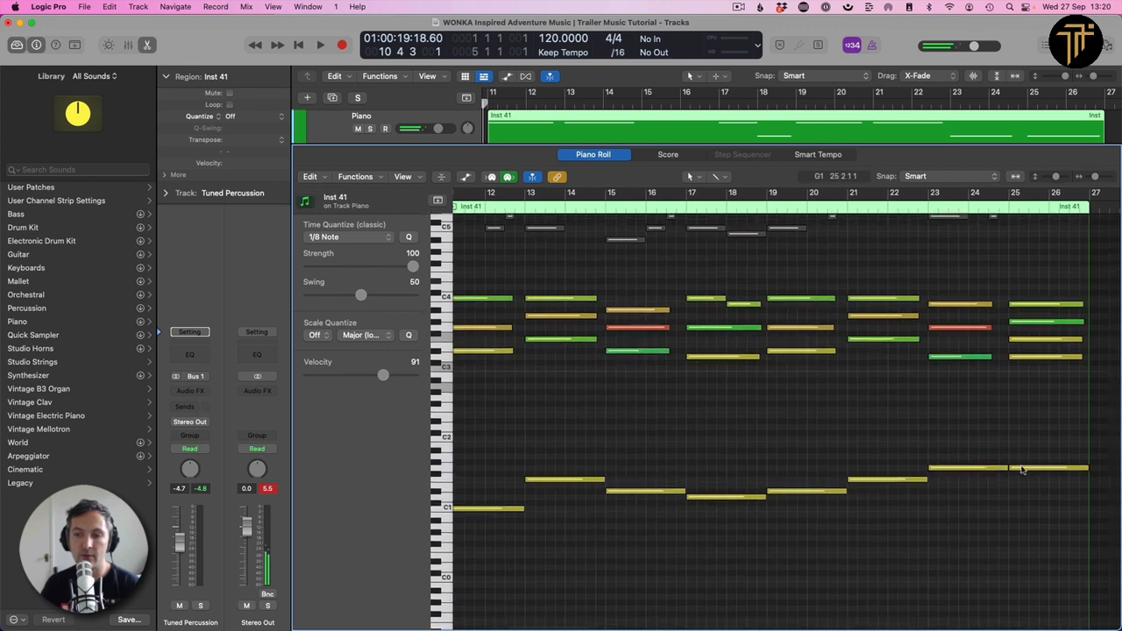
click(1021, 467)
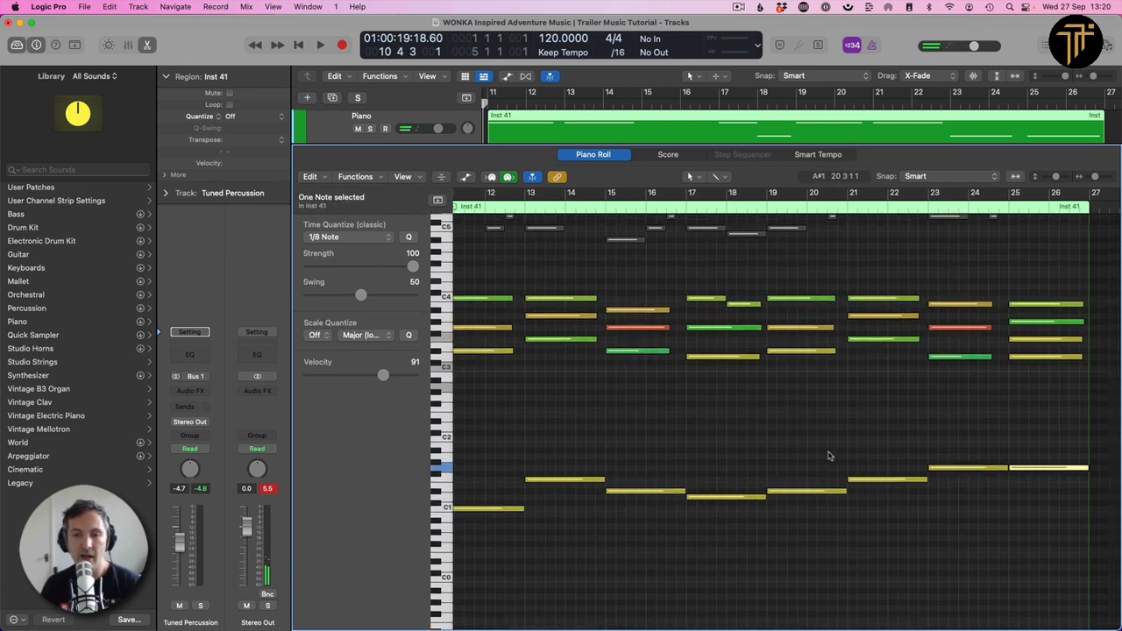
scroll(788, 447, left, 3)
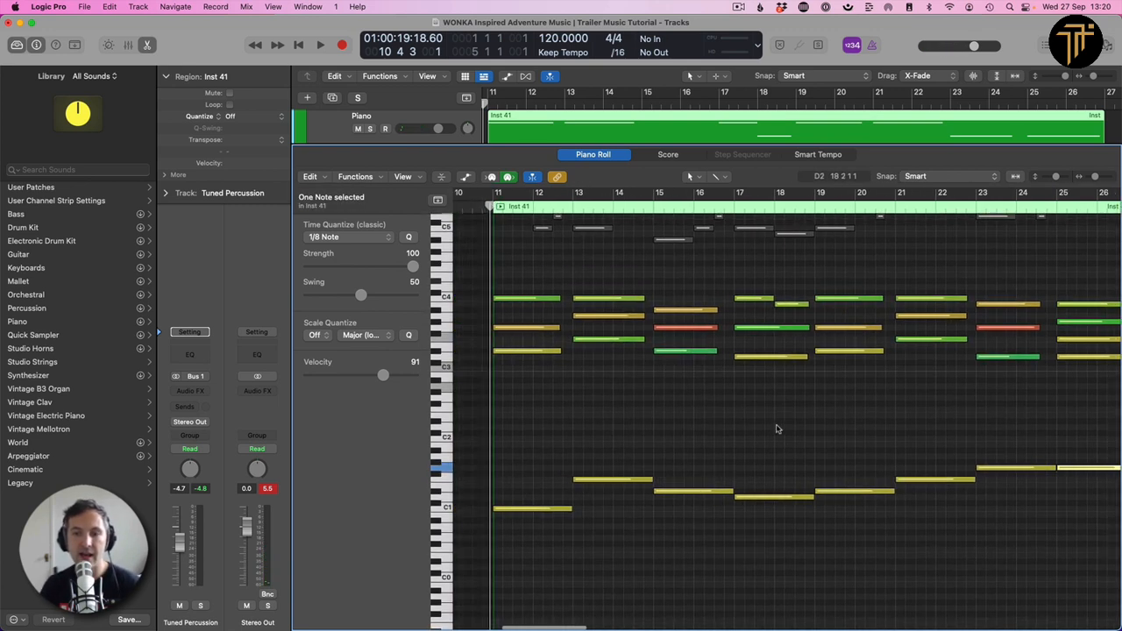
- Play the chords and bass briefly from the region's start, then from just before bar 15 to bar 21, and stop
key(space)
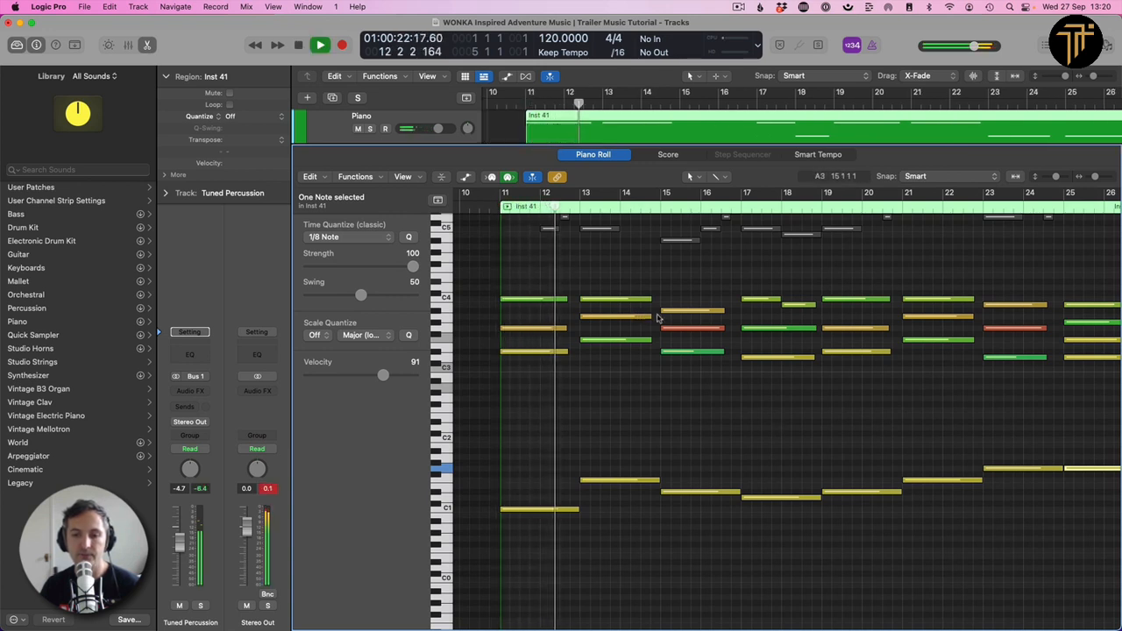
key(space)
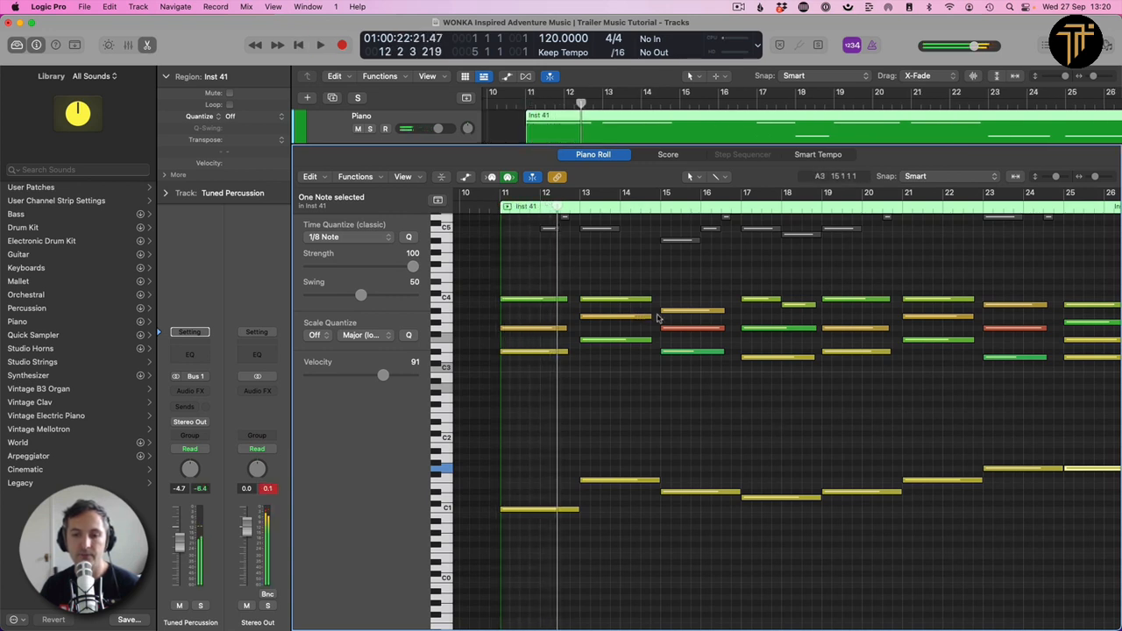
click(732, 204)
click(651, 209)
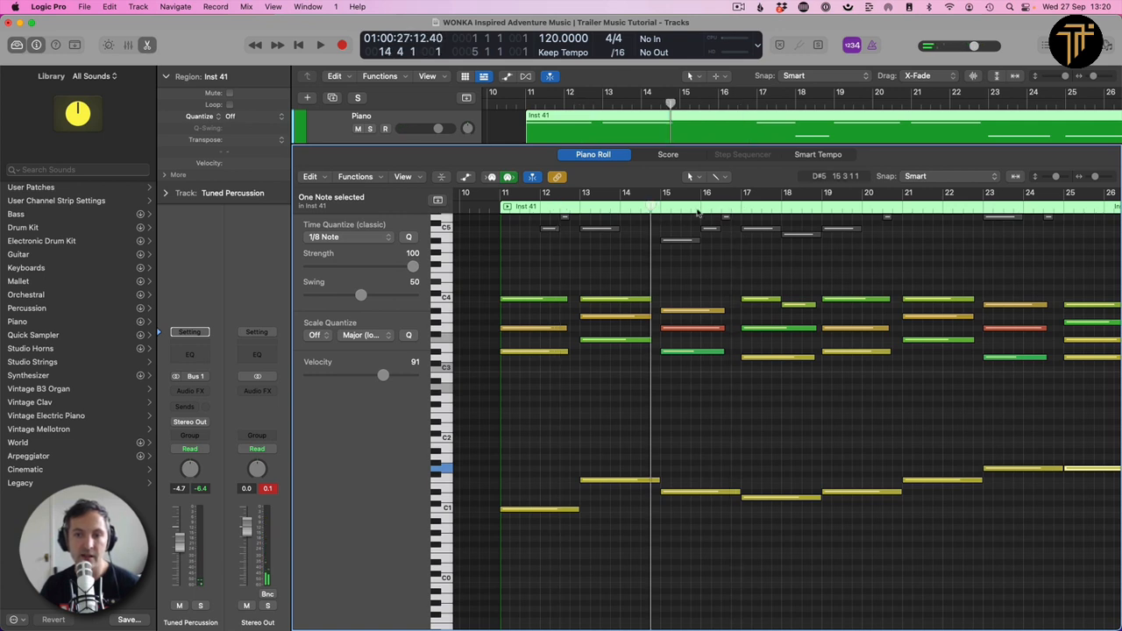
key(space)
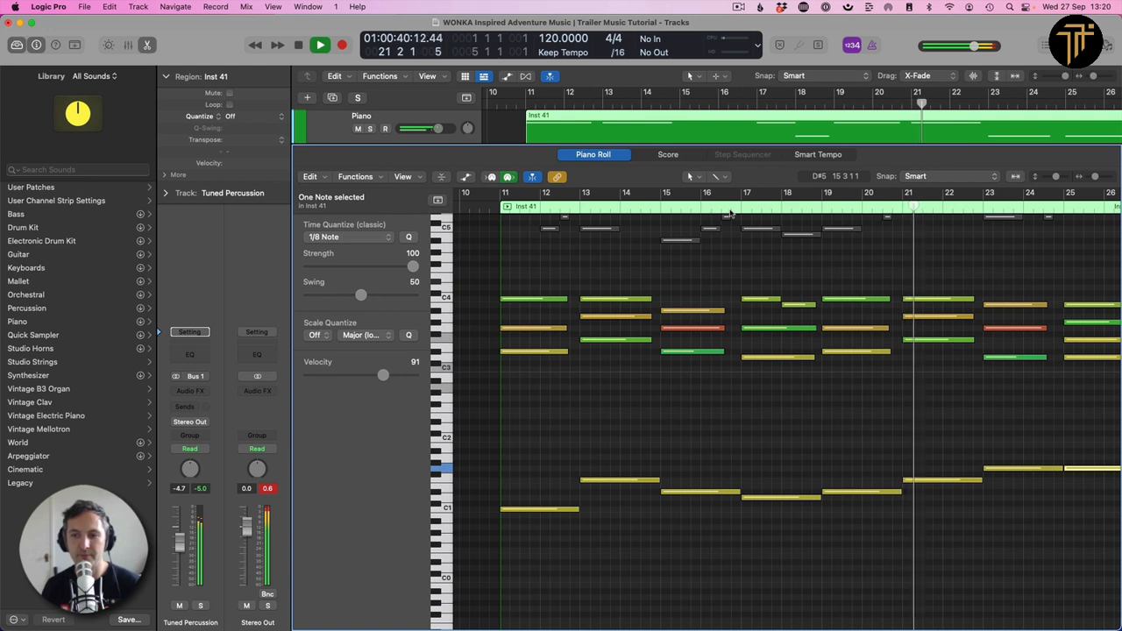
key(space)
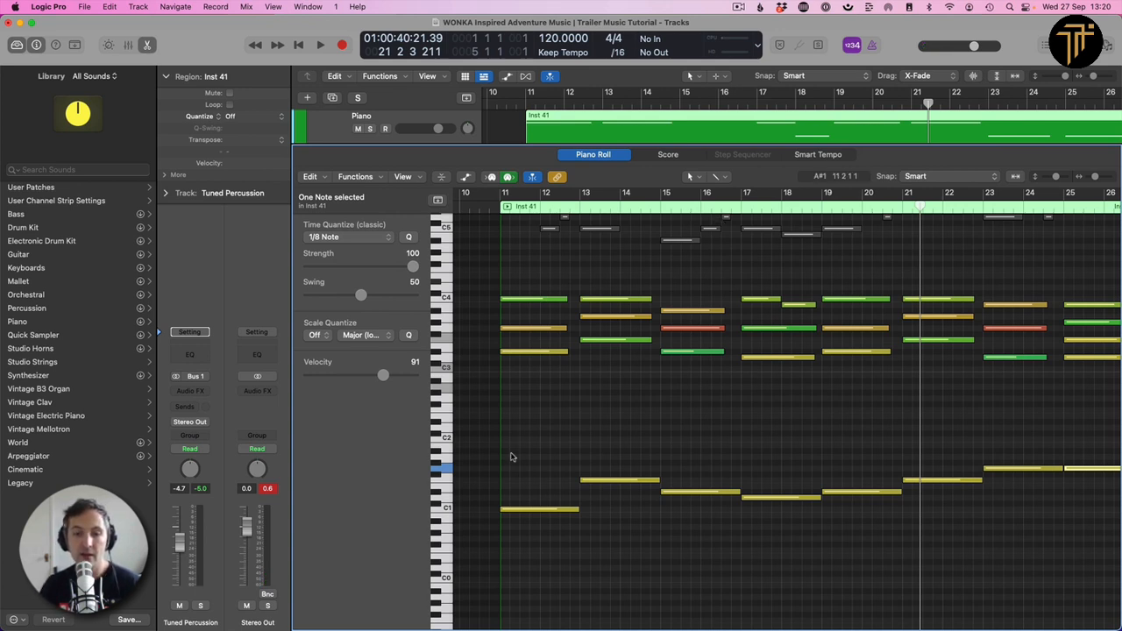
- Highlight the opening C1 bass note, then select the last two G1 bass notes starting at bars 23 and 25
click(505, 509)
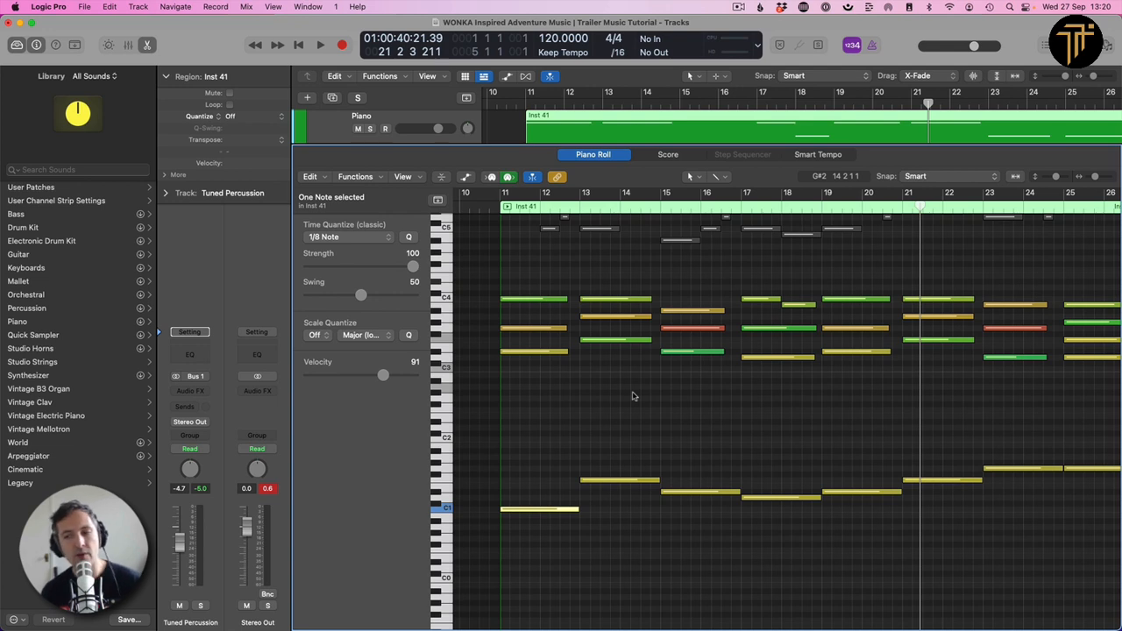
scroll(806, 409, right, 2)
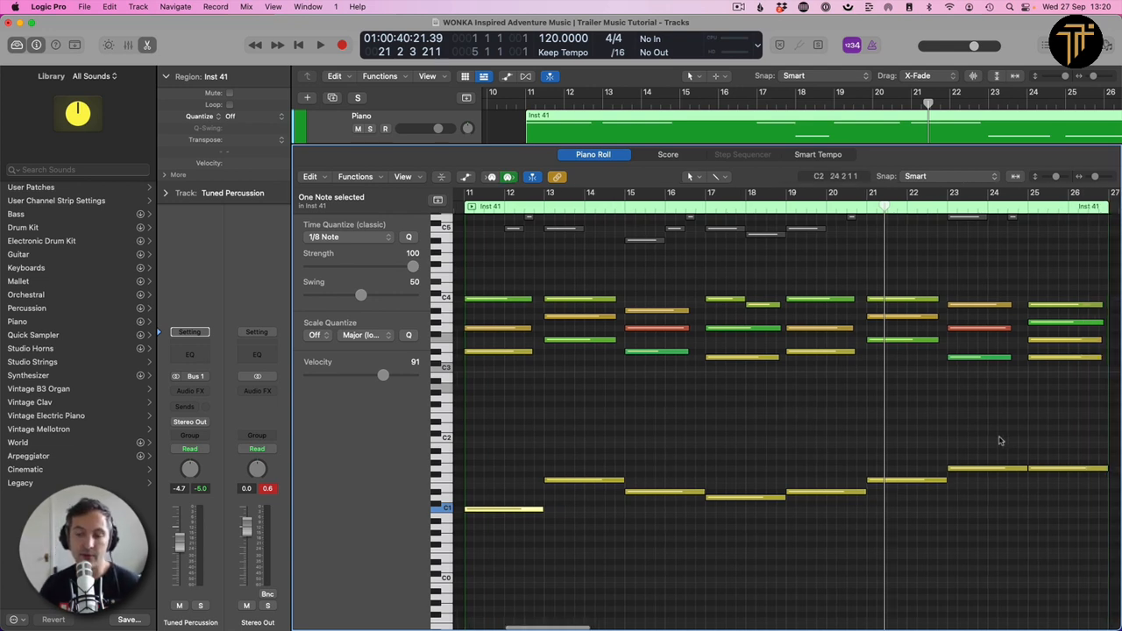
drag(990, 431, 1039, 474)
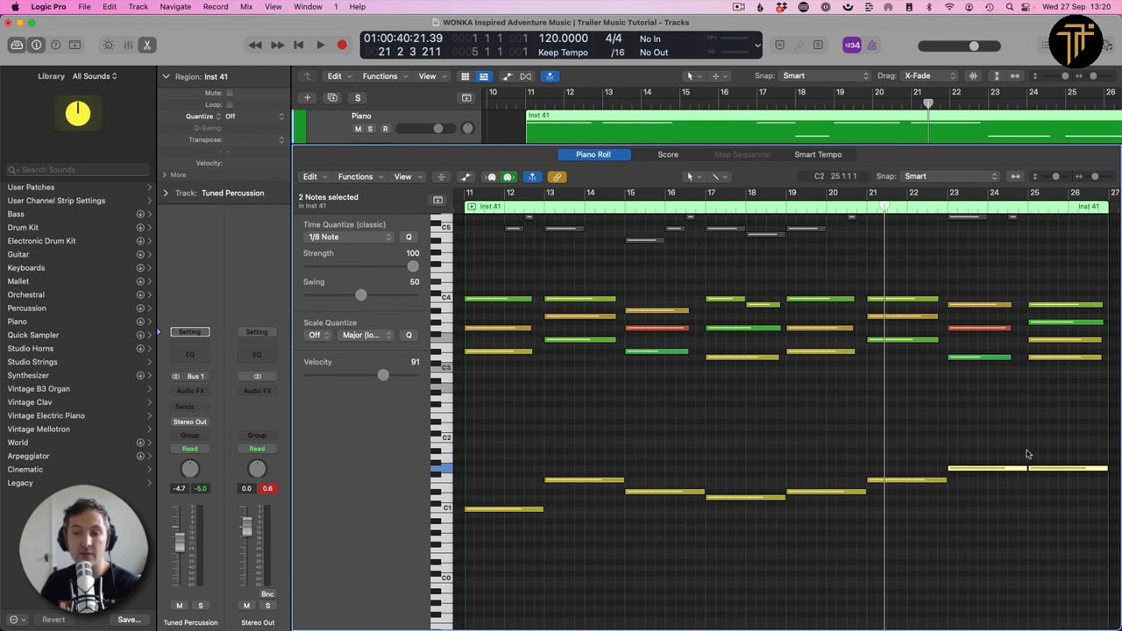
scroll(1004, 476, left, 3)
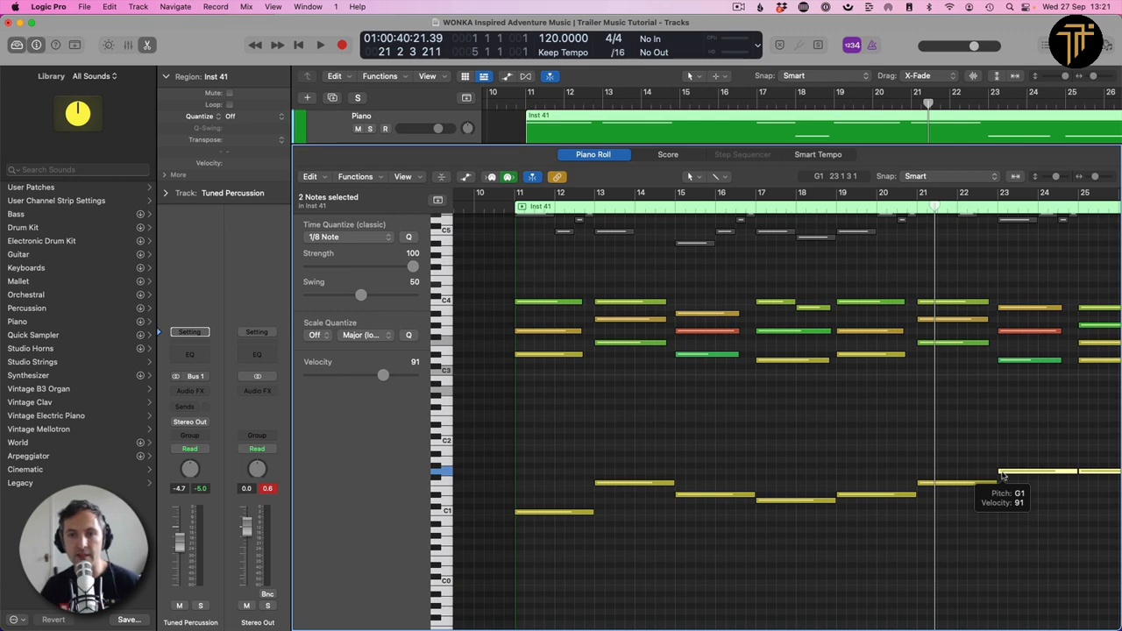
- Select the eight melody notes that open bars 11, 13, 15, 17, 19, 21, 23 and 25, unmute them, and clear the selection
scroll(819, 473, up, 2)
scroll(819, 473, right, 3)
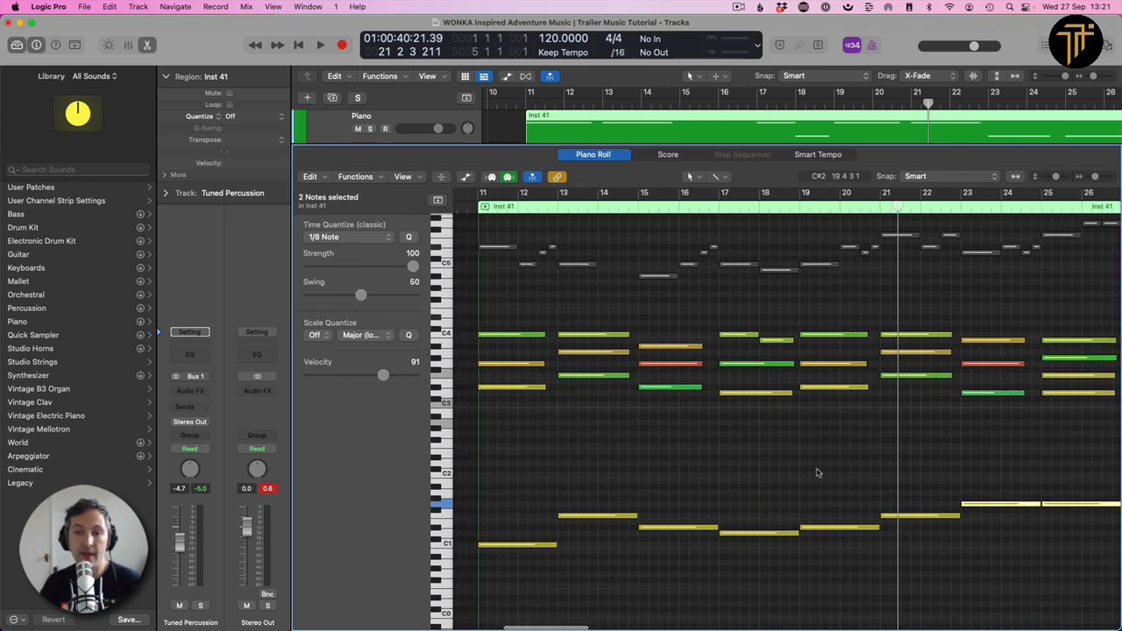
scroll(657, 378, up, 2)
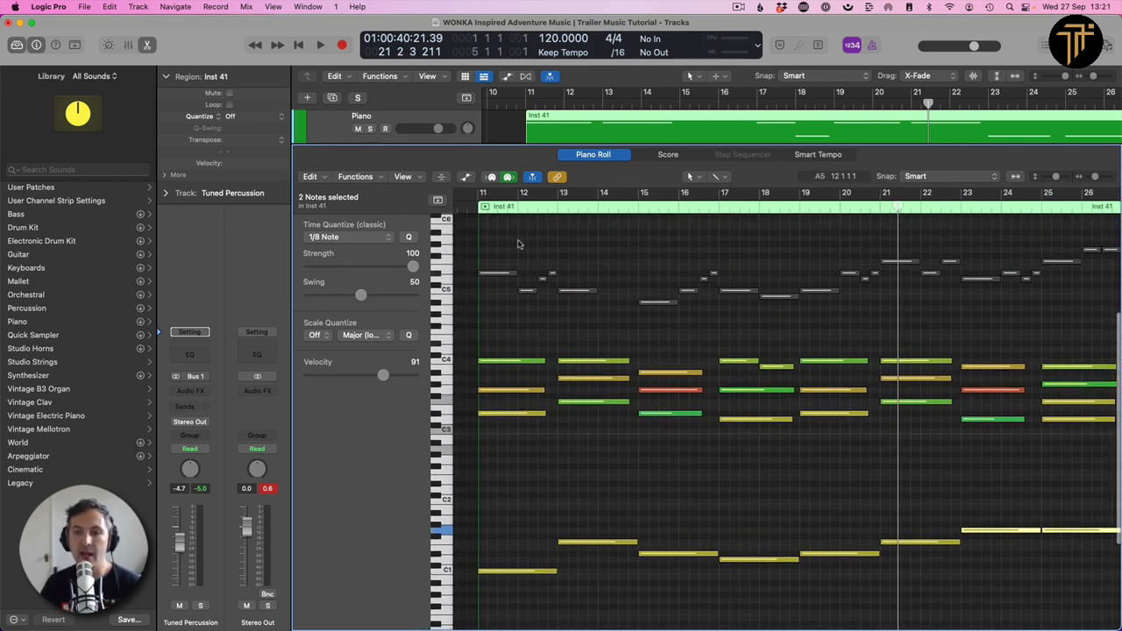
drag(510, 255, 519, 285)
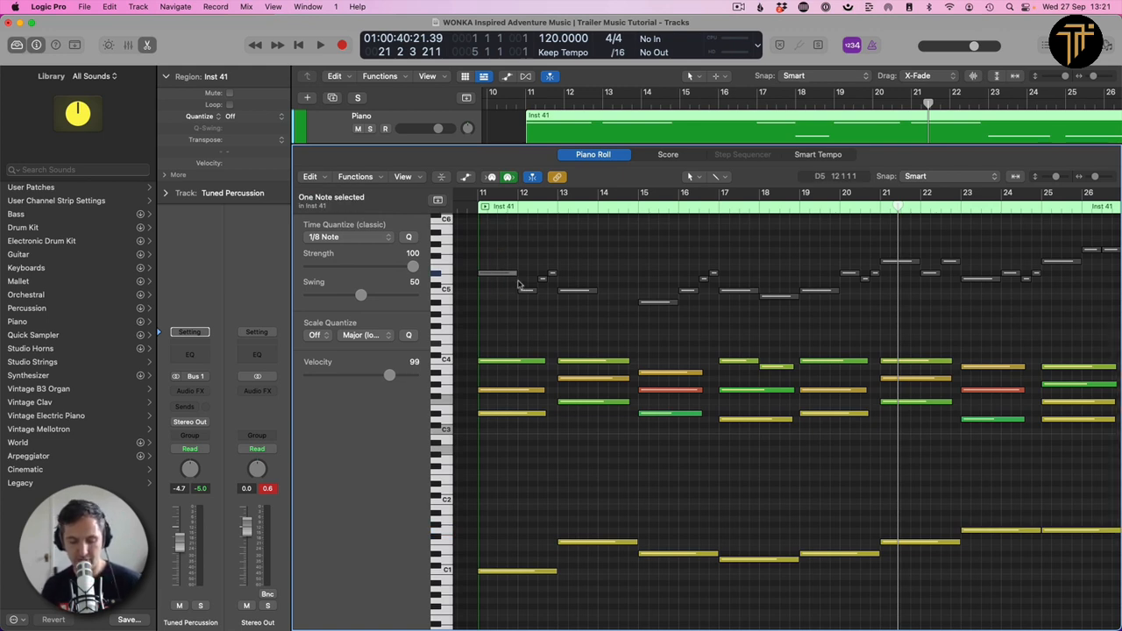
key(ctrl+m)
drag(589, 272, 590, 316)
drag(656, 280, 657, 314)
drag(749, 272, 751, 315)
drag(824, 274, 825, 297)
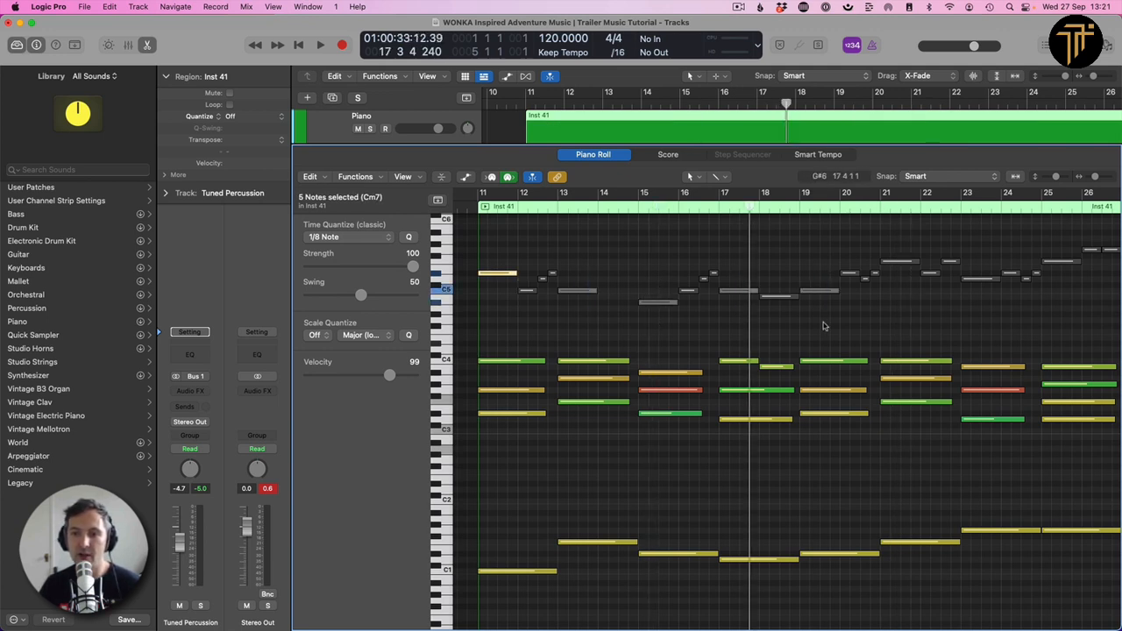
drag(911, 244, 913, 267)
drag(981, 266, 983, 289)
drag(1056, 250, 1058, 279)
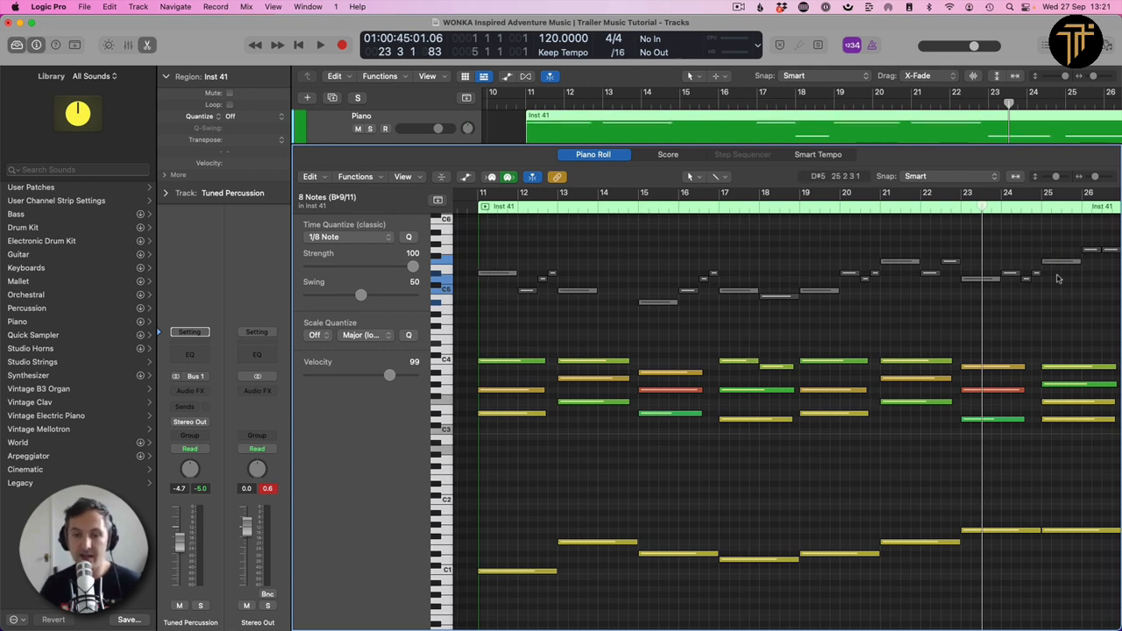
key(ctrl+m)
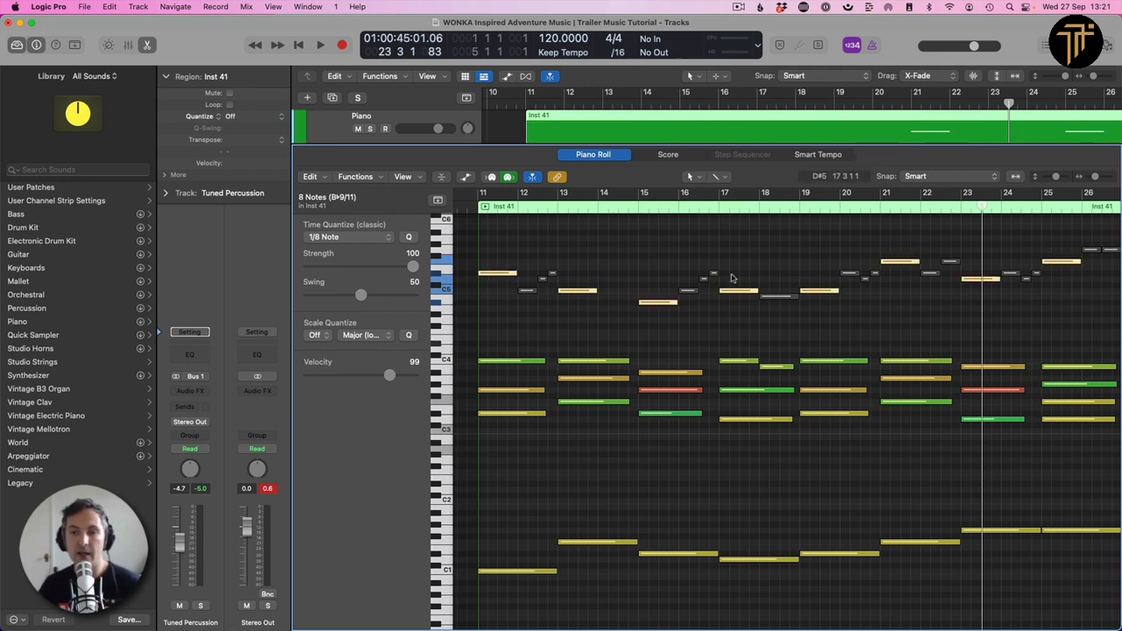
click(692, 223)
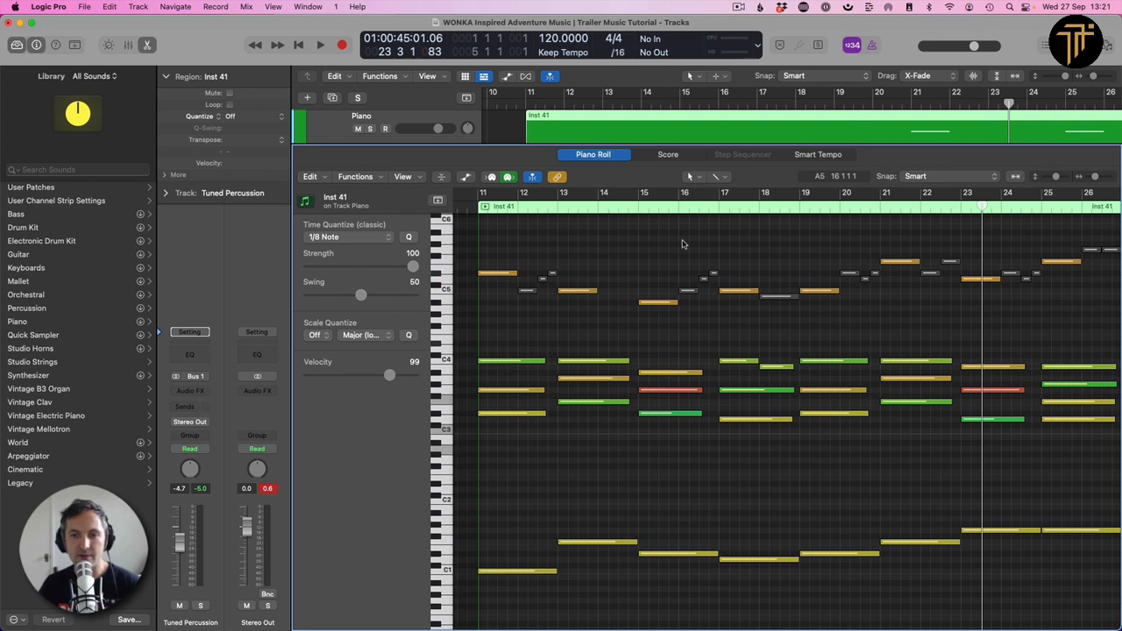
- Solo the Piano track and play its unmuted notes from just before bar 11 into bar 12
click(473, 210)
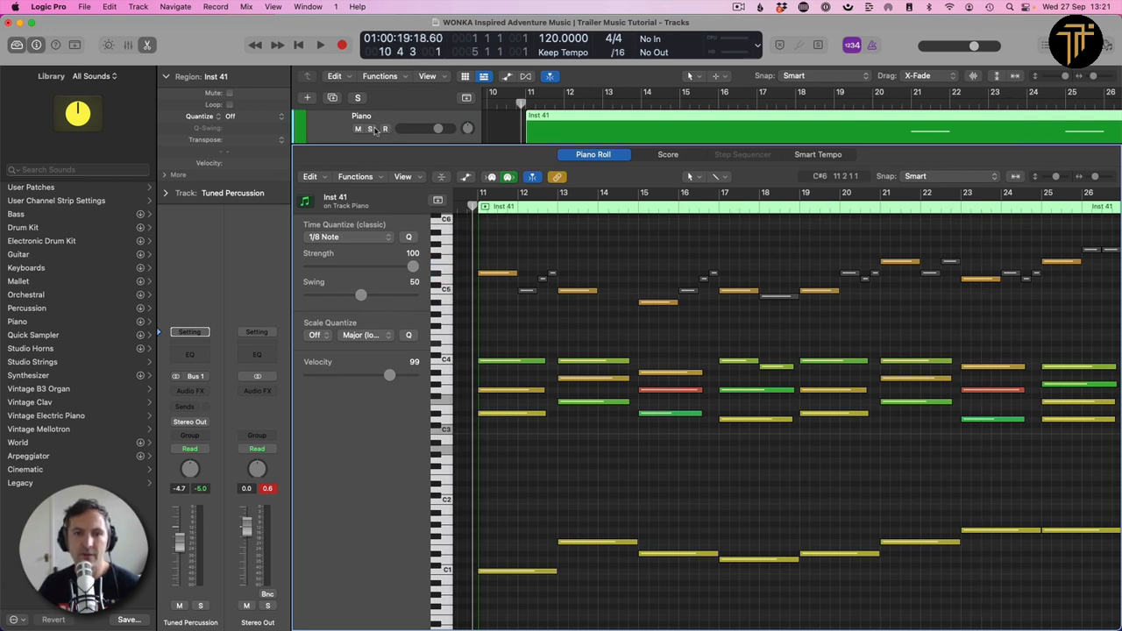
click(372, 129)
key(space)
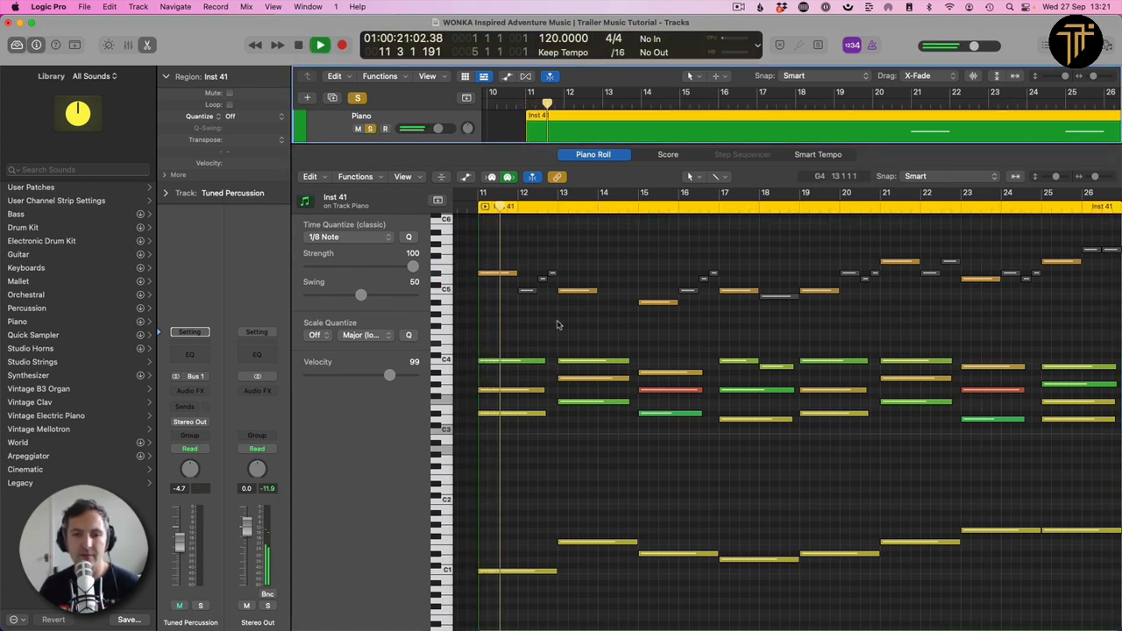
key(space)
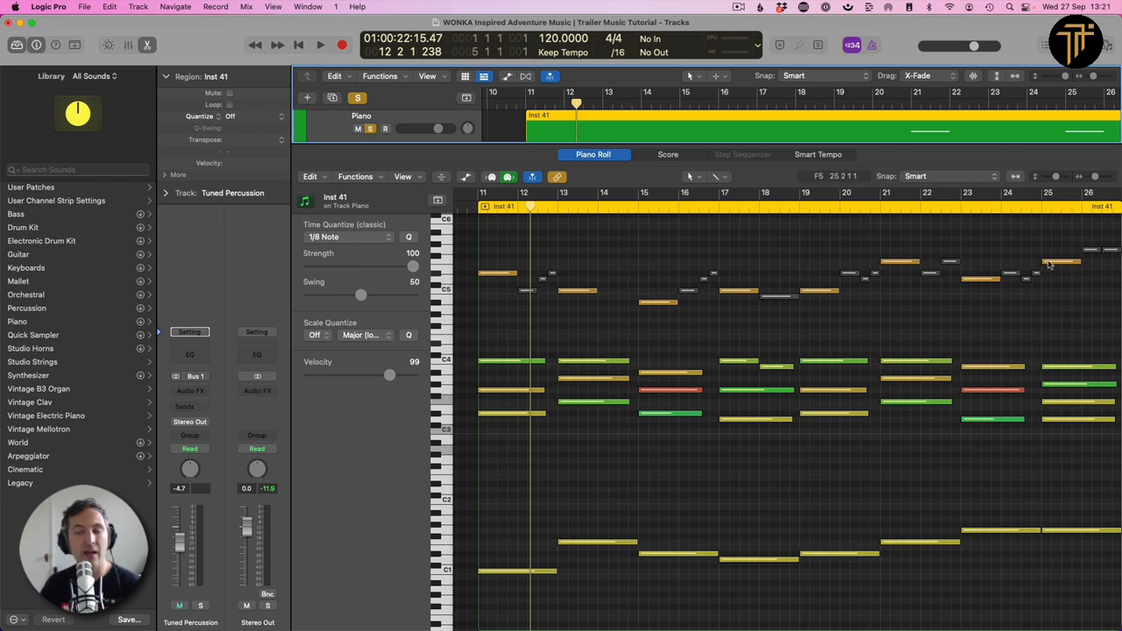
- Select and unmute the three short melody notes in bar 12, then play the phrase from bar 11 into bar 13
mouse_move(1049, 264)
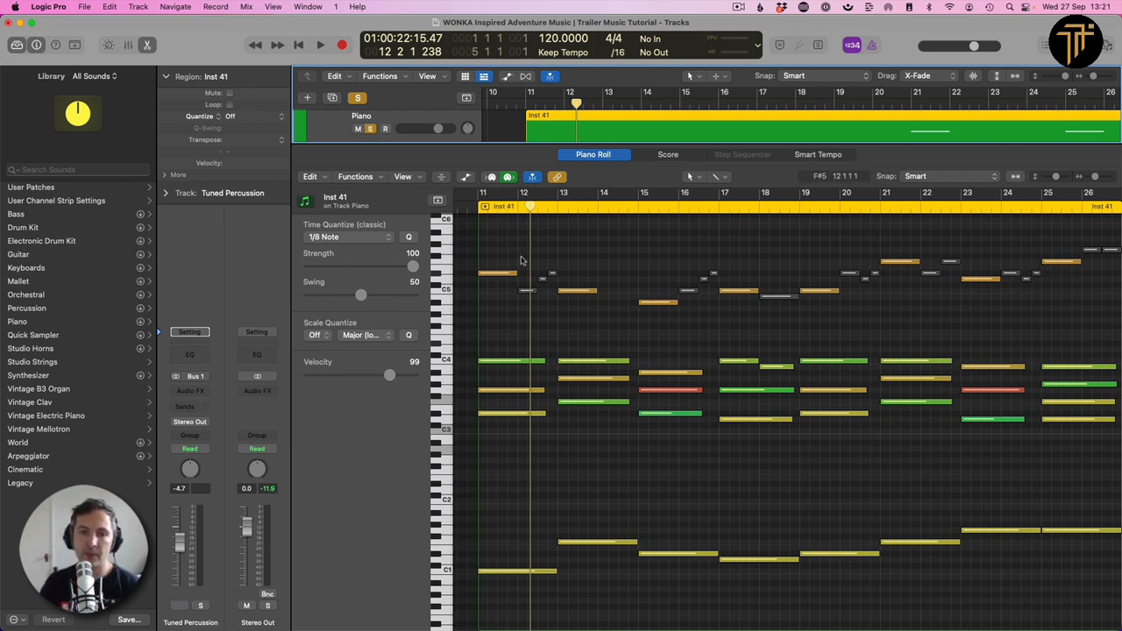
drag(522, 255, 552, 304)
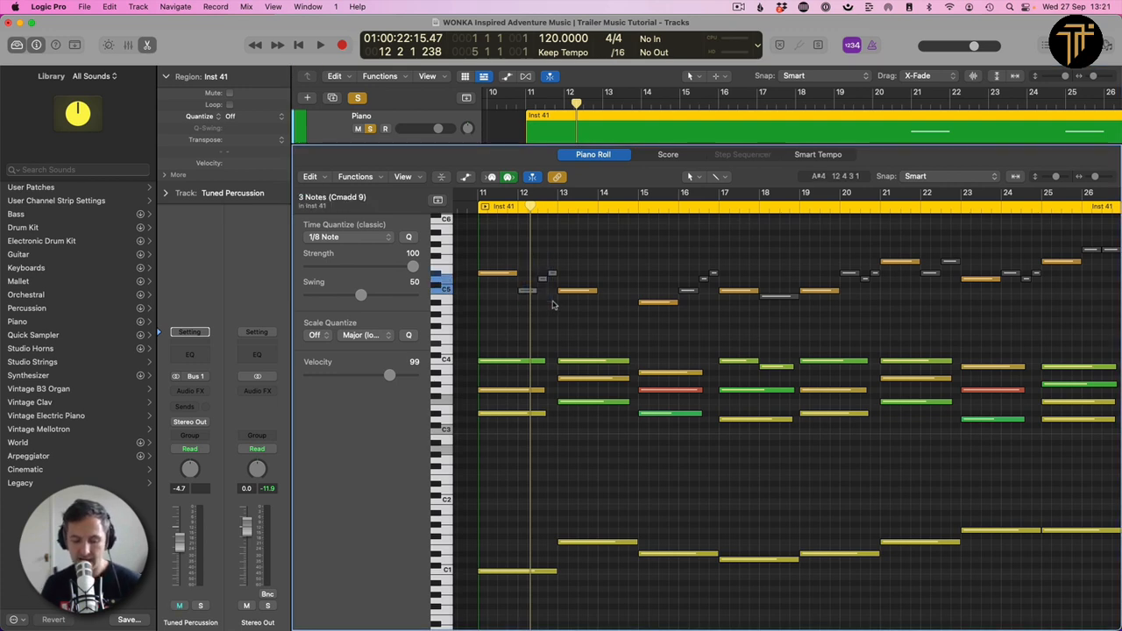
key(ctrl+m)
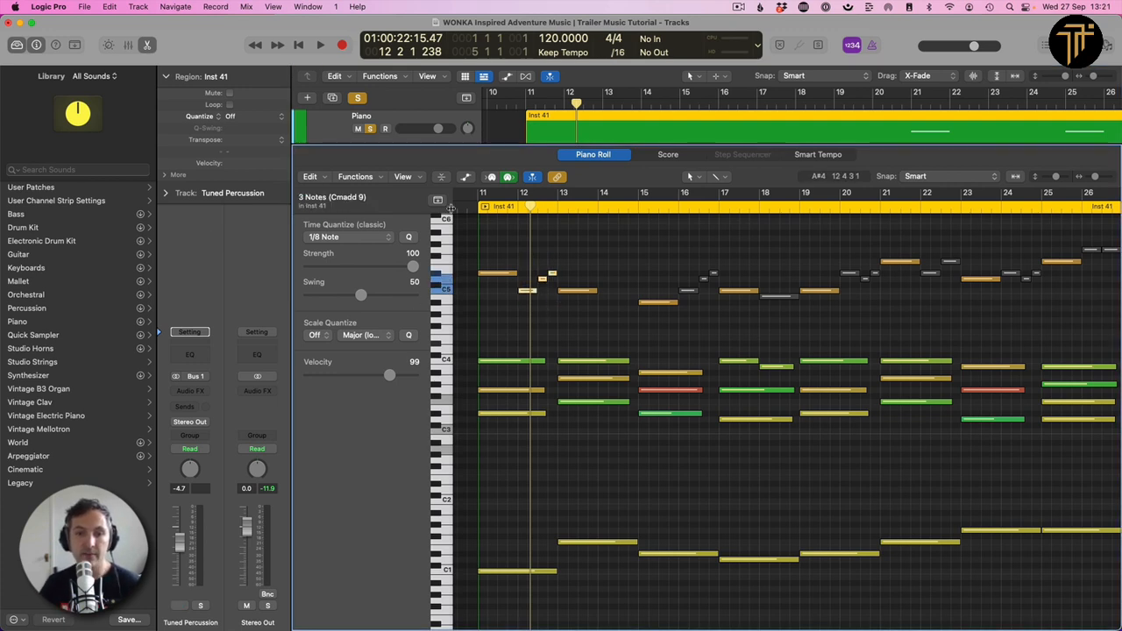
click(479, 208)
key(space)
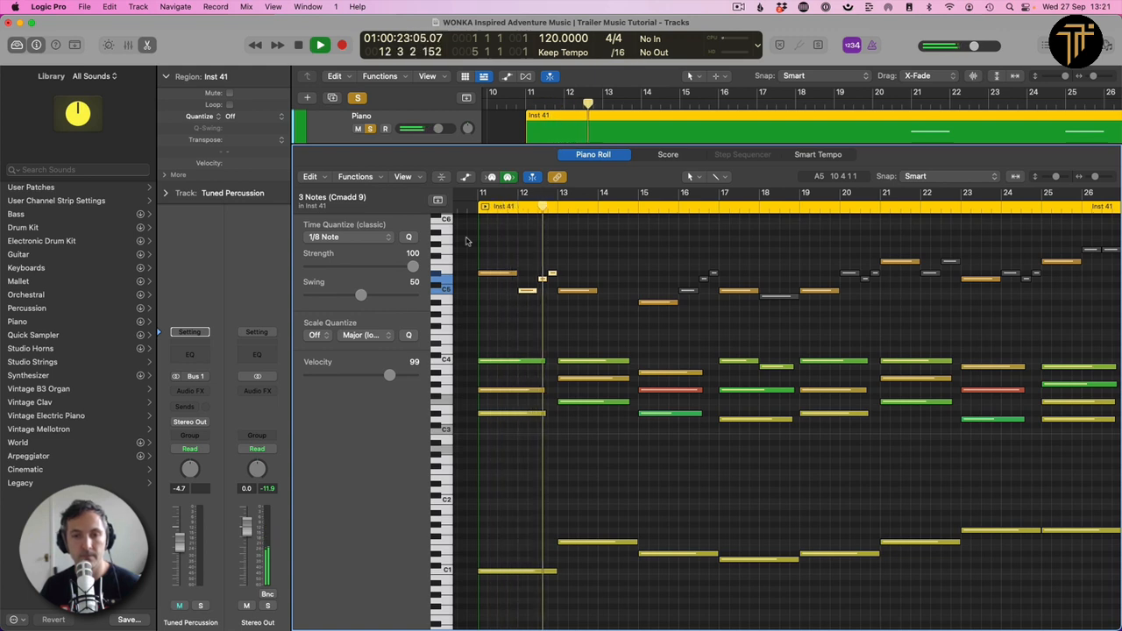
key(space)
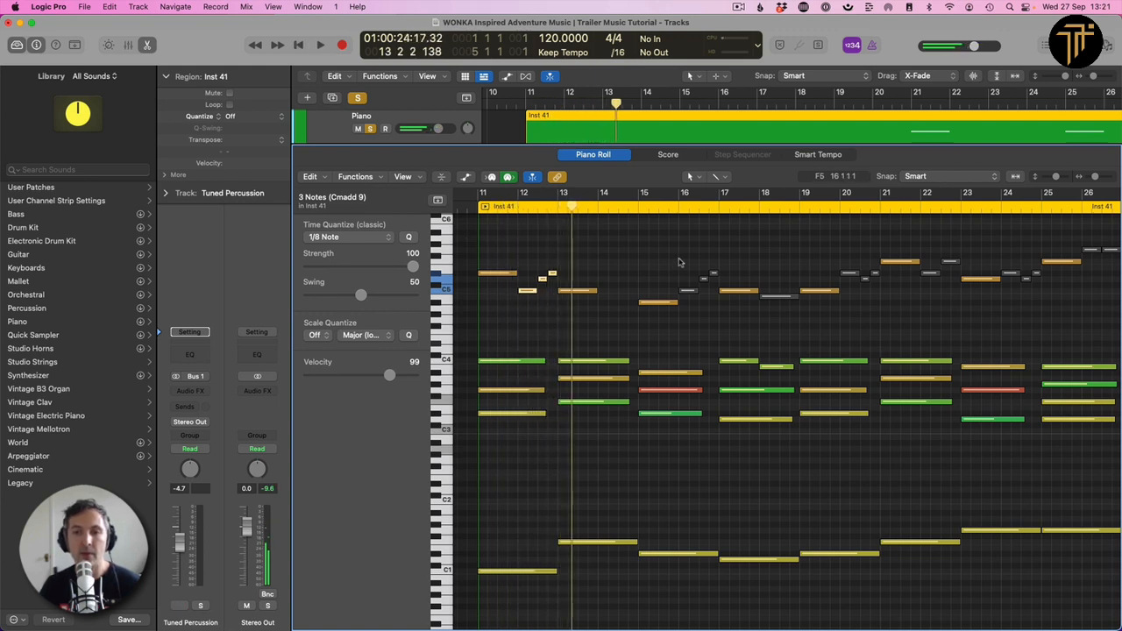
- Add the short melody notes in bars 16, 20 and 24 to the selected bar 12 notes and unmute them
drag(679, 261, 718, 303)
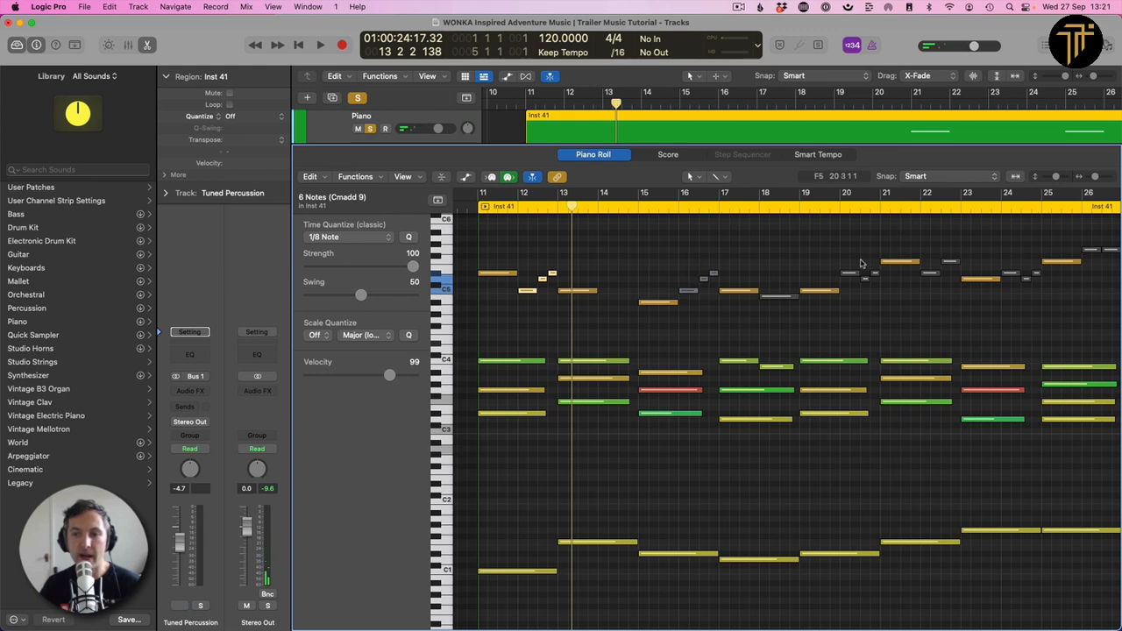
drag(841, 258, 879, 291)
drag(1017, 261, 1037, 285)
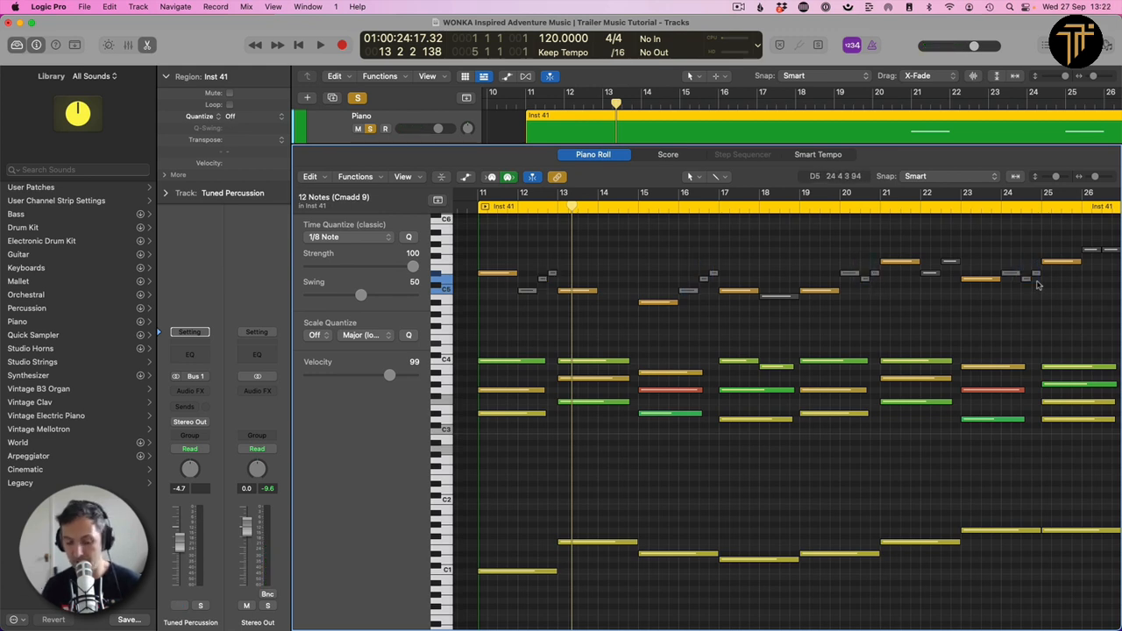
key(ctrl+m)
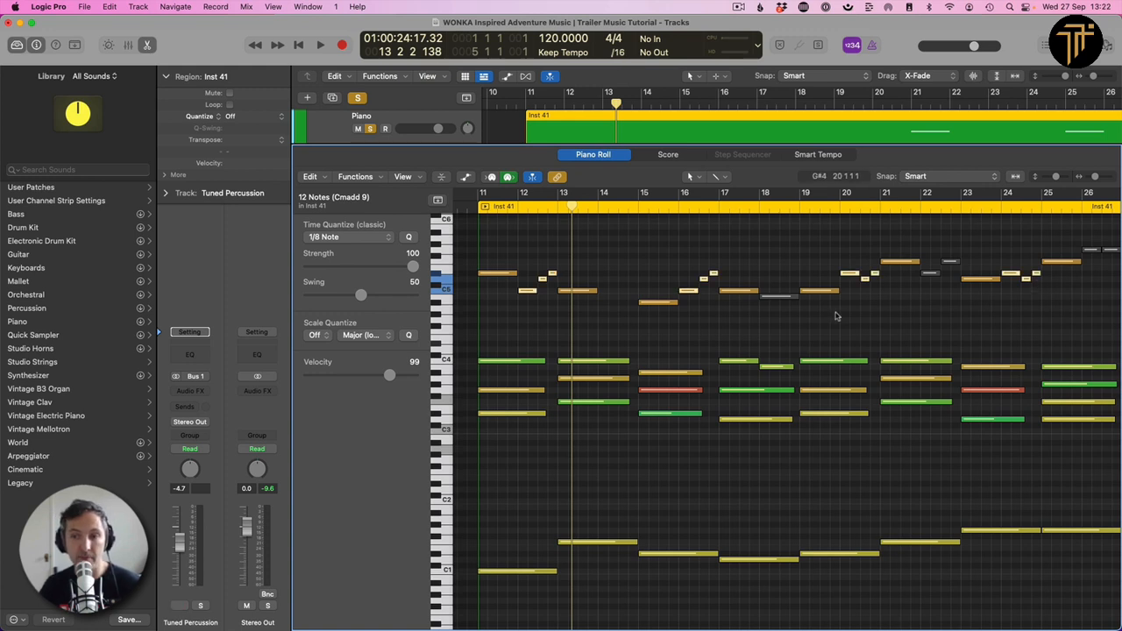
- Select and unmute the remaining five melody notes in bars 18, 22 and 26, and extend the bar 13 C5 note to bar 15
click(837, 316)
drag(785, 278, 796, 319)
drag(931, 241, 949, 307)
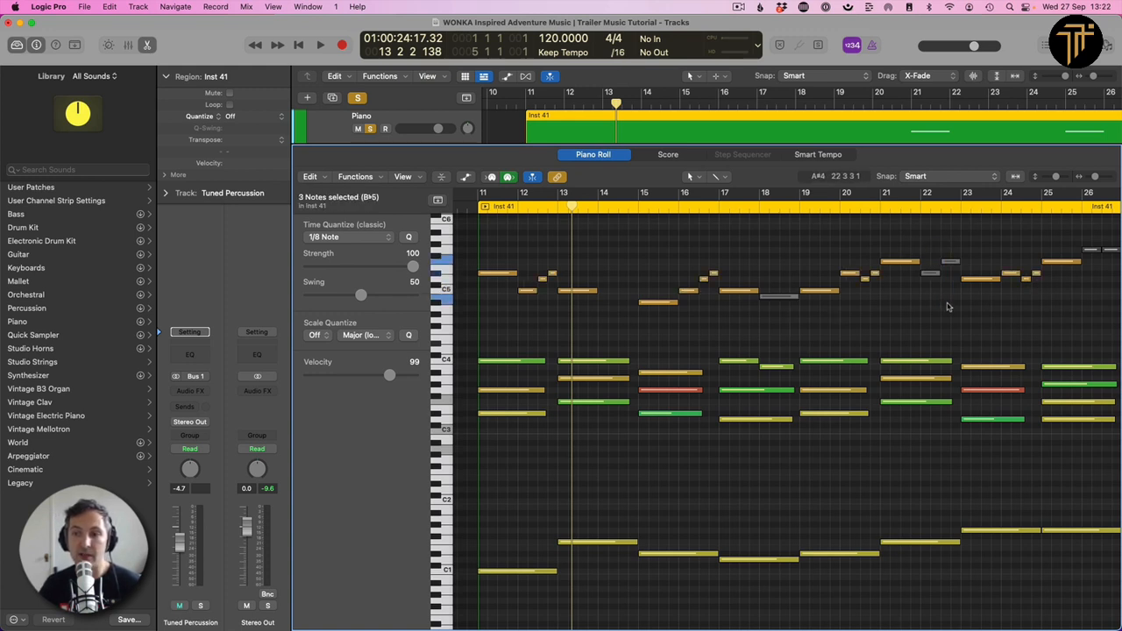
drag(1091, 235, 1109, 259)
click(1109, 259)
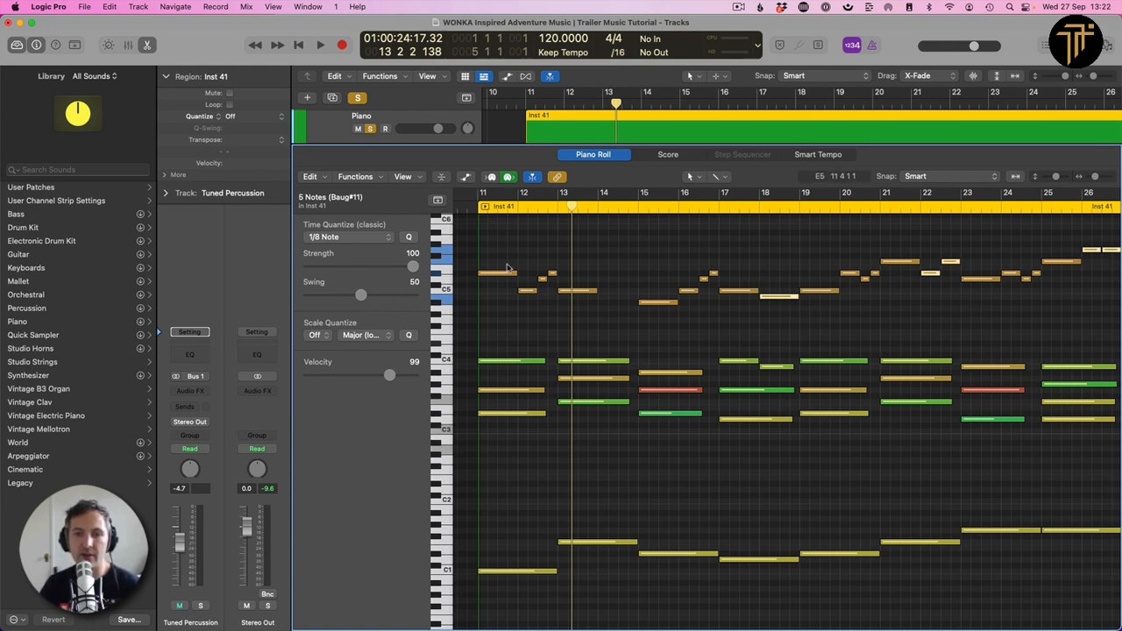
drag(596, 291, 638, 295)
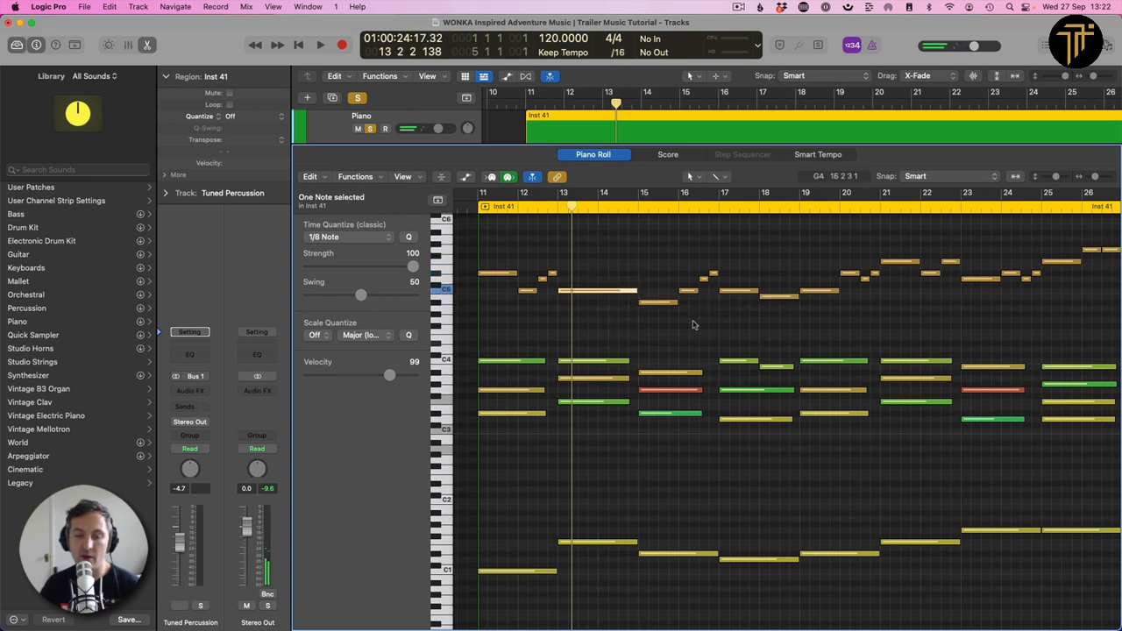
- Audition the melody notes at bars 17 and 18 in turn several times, and the top chord notes beneath them
click(747, 291)
click(781, 297)
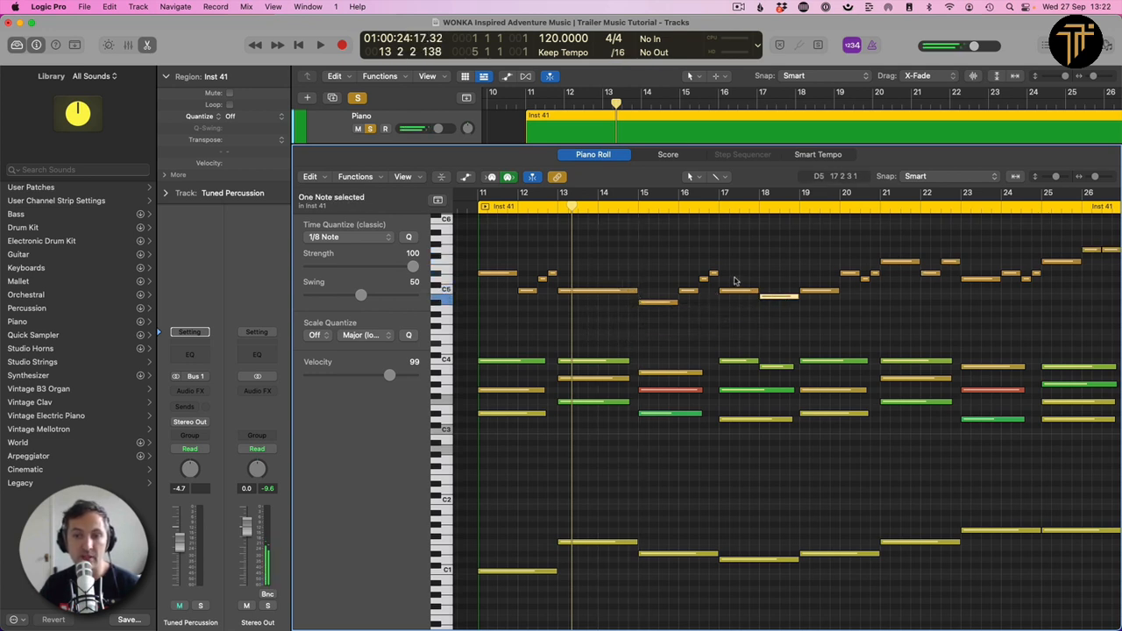
click(741, 291)
click(779, 296)
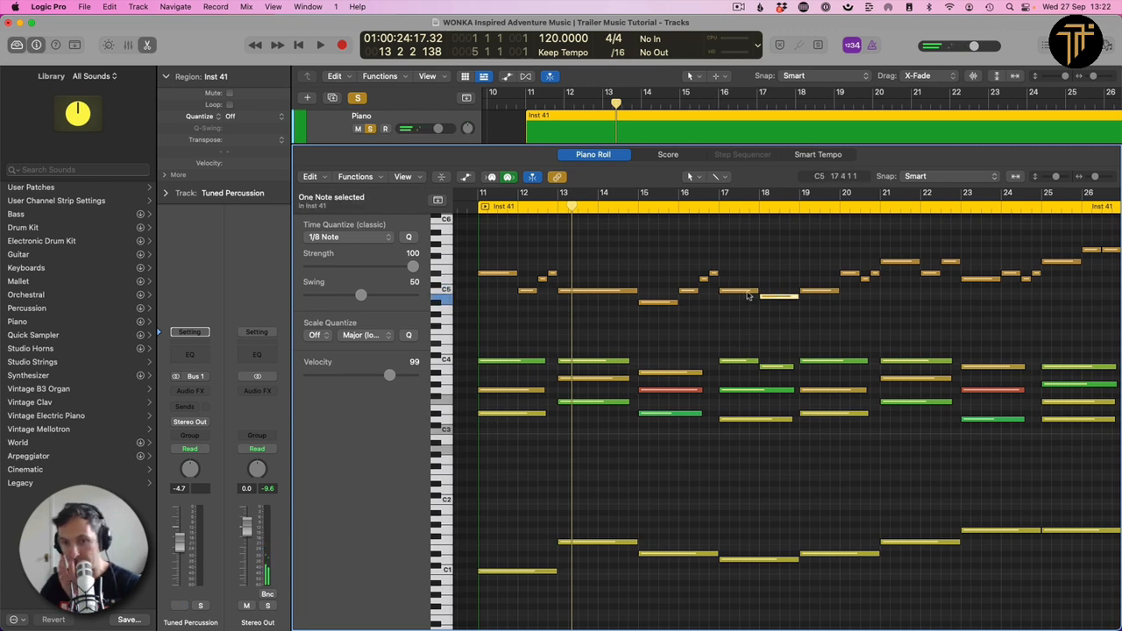
click(747, 291)
click(779, 297)
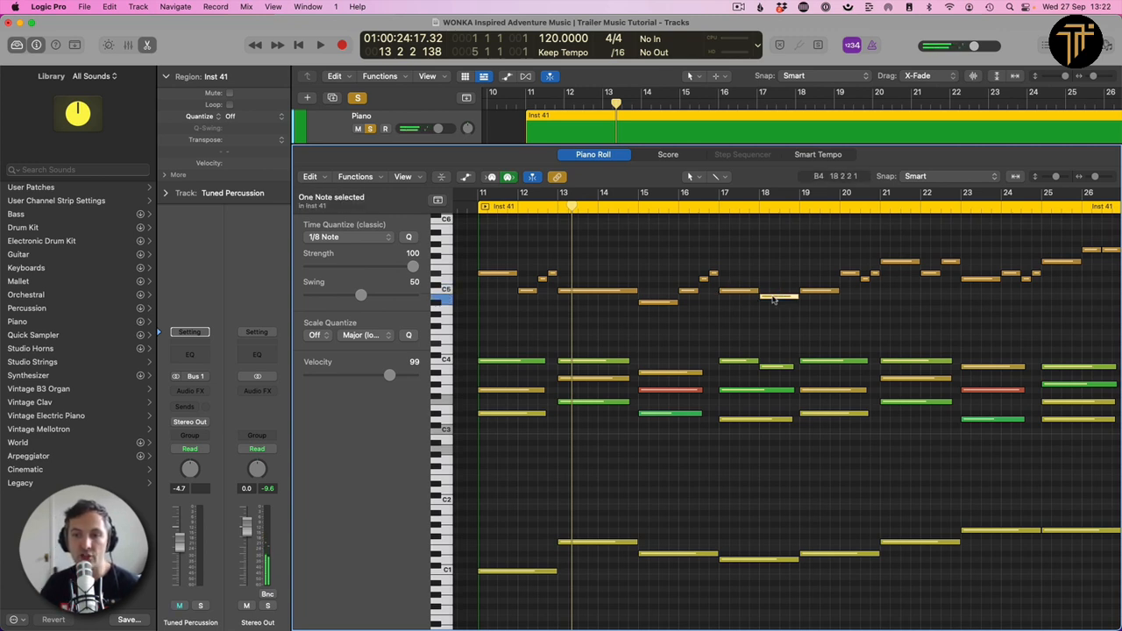
click(735, 362)
click(778, 368)
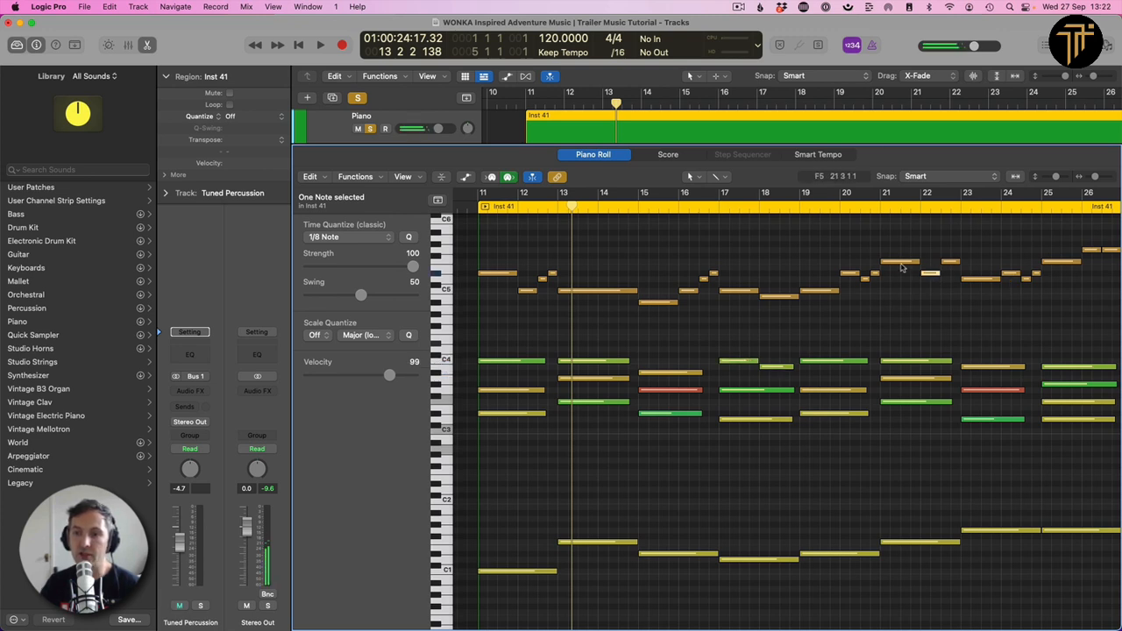
- Audition the melody notes across bars 21 and 22 one by one, ending on the long note at bar 23
click(901, 263)
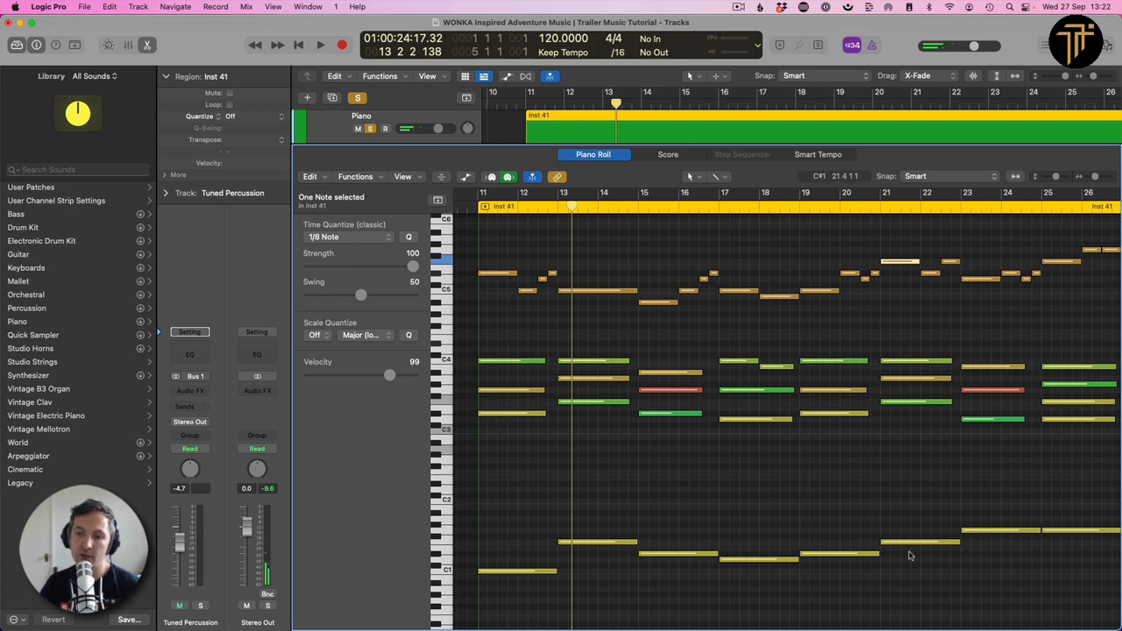
click(932, 275)
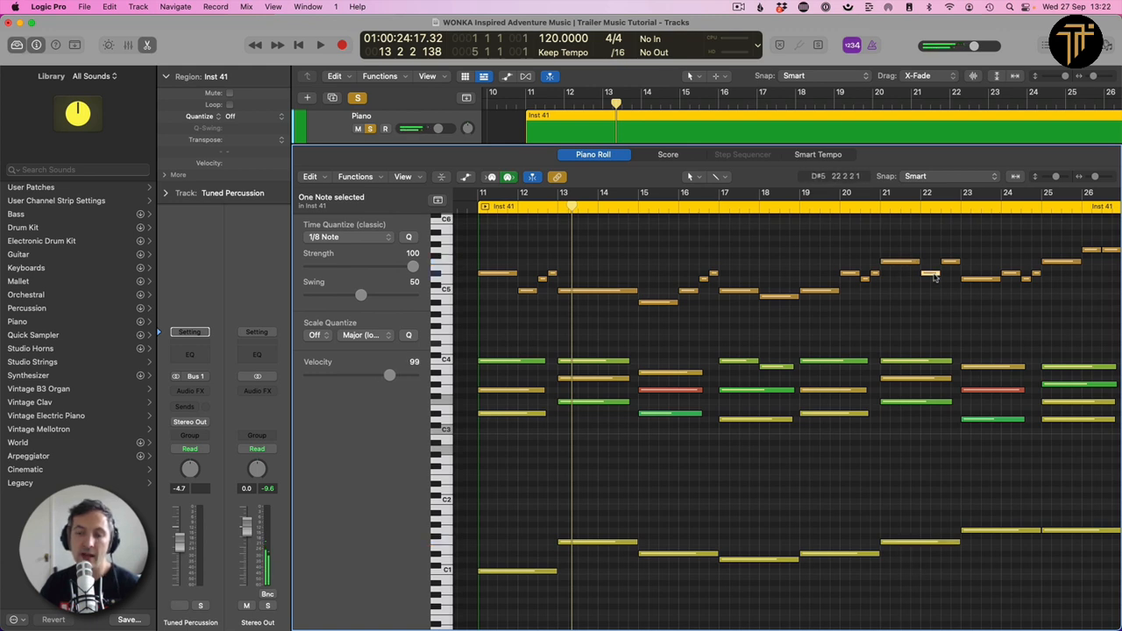
click(950, 261)
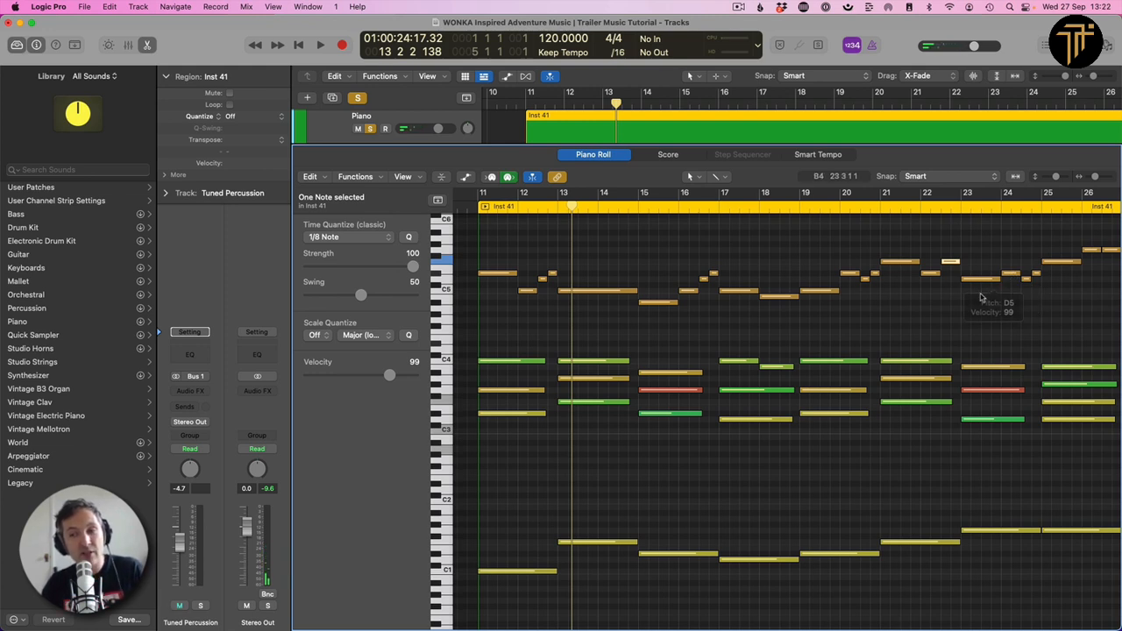
click(982, 279)
click(981, 280)
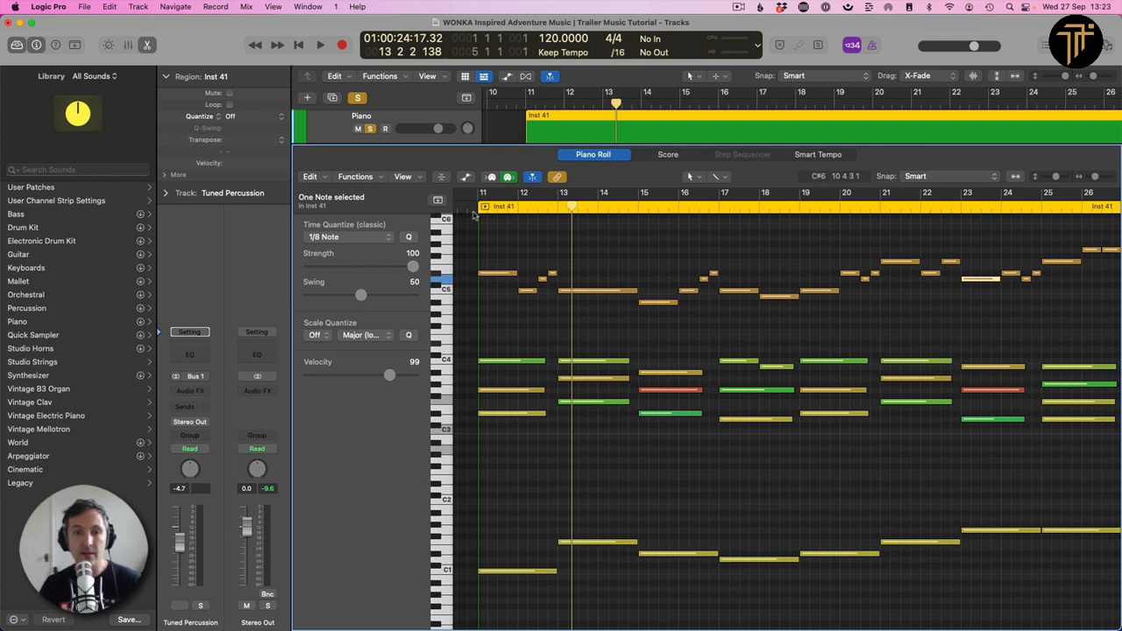
- Place the playhead at bar 11, close the Piano Roll to show the whole arrangement, and unsolo the Piano track
click(474, 207)
key(p)
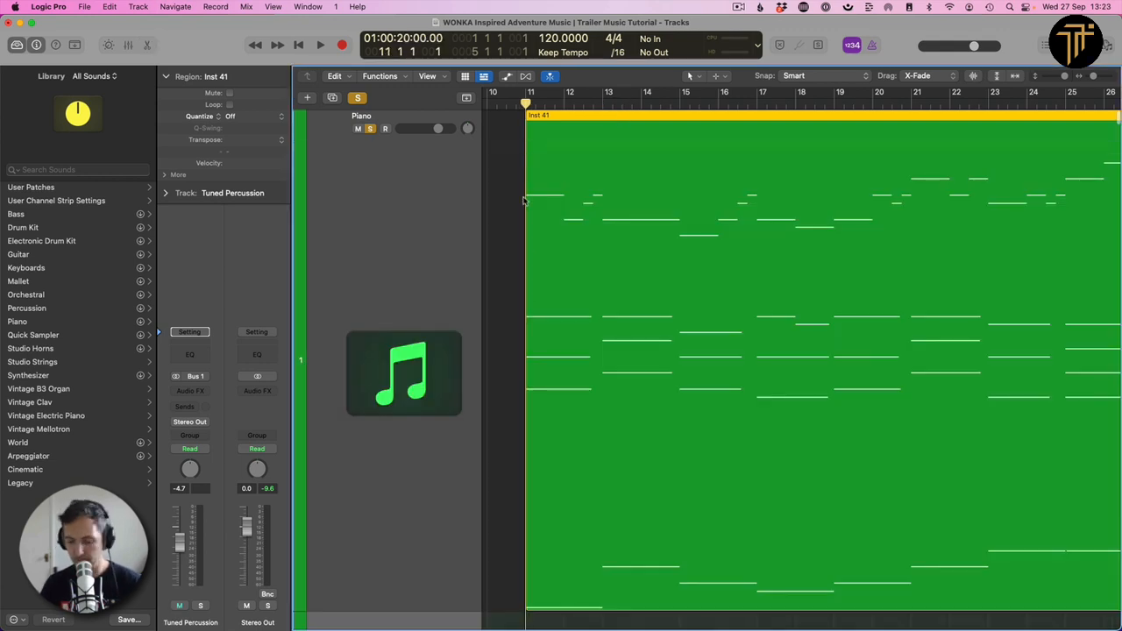
click(517, 192)
key(z)
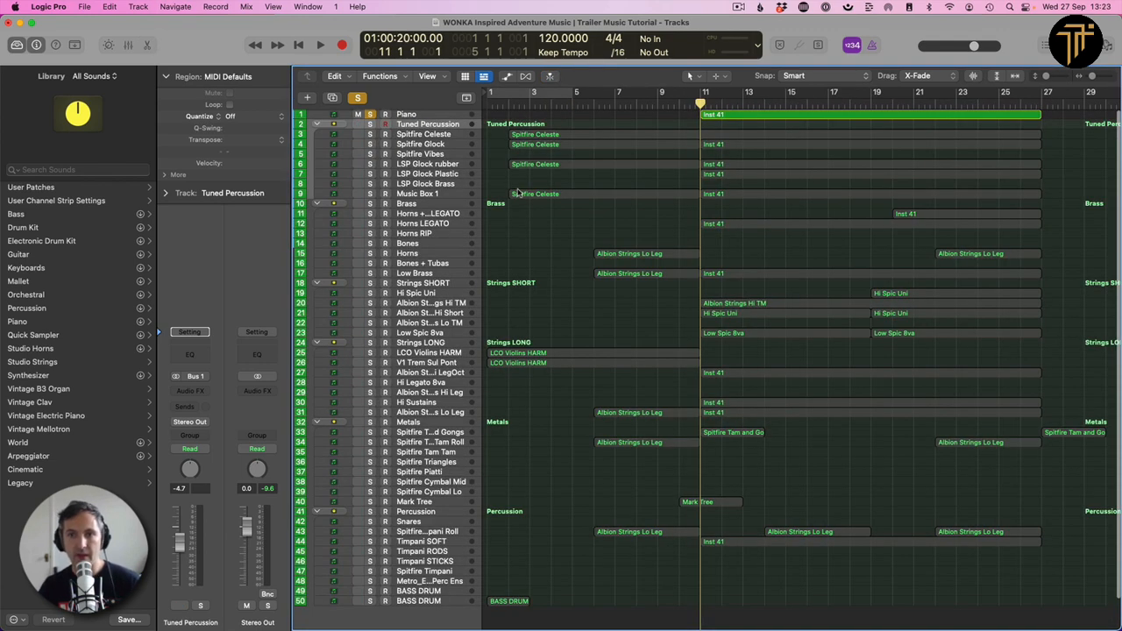
click(369, 115)
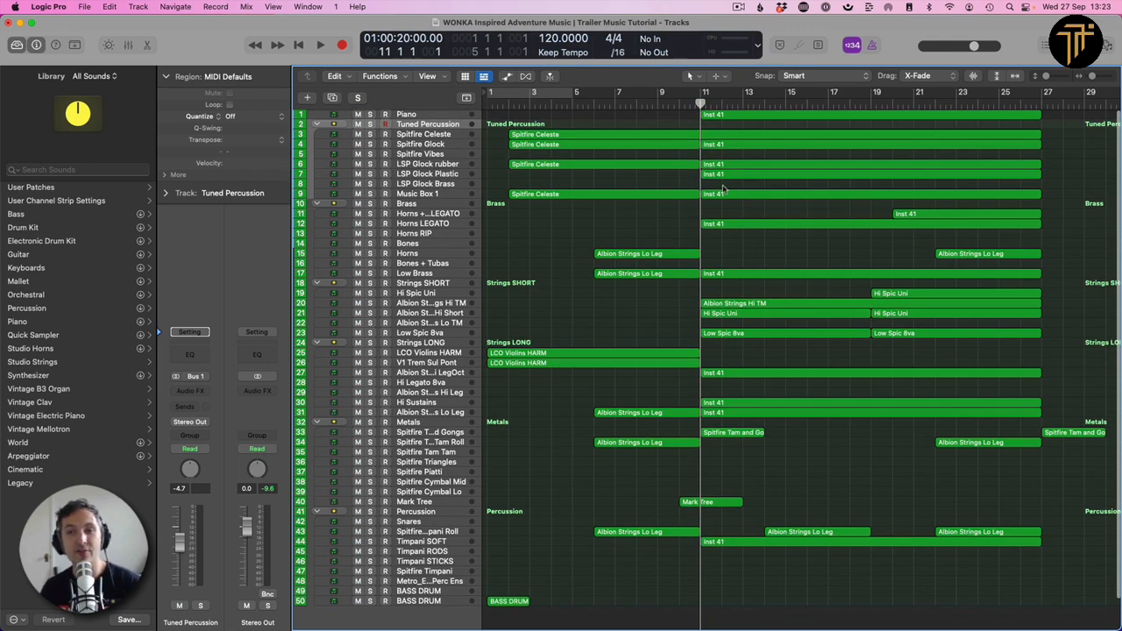
- Play the arrangement from bar 1, solo the Strings LONG stack during playback, and stop in bar 4
drag(497, 102, 480, 99)
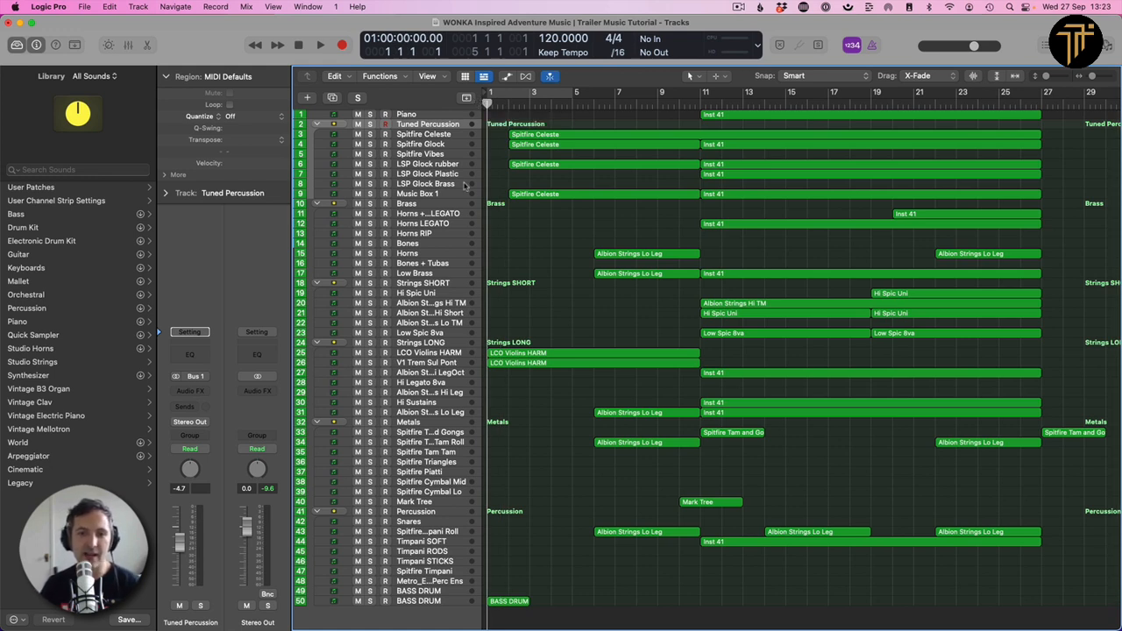
click(385, 342)
key(space)
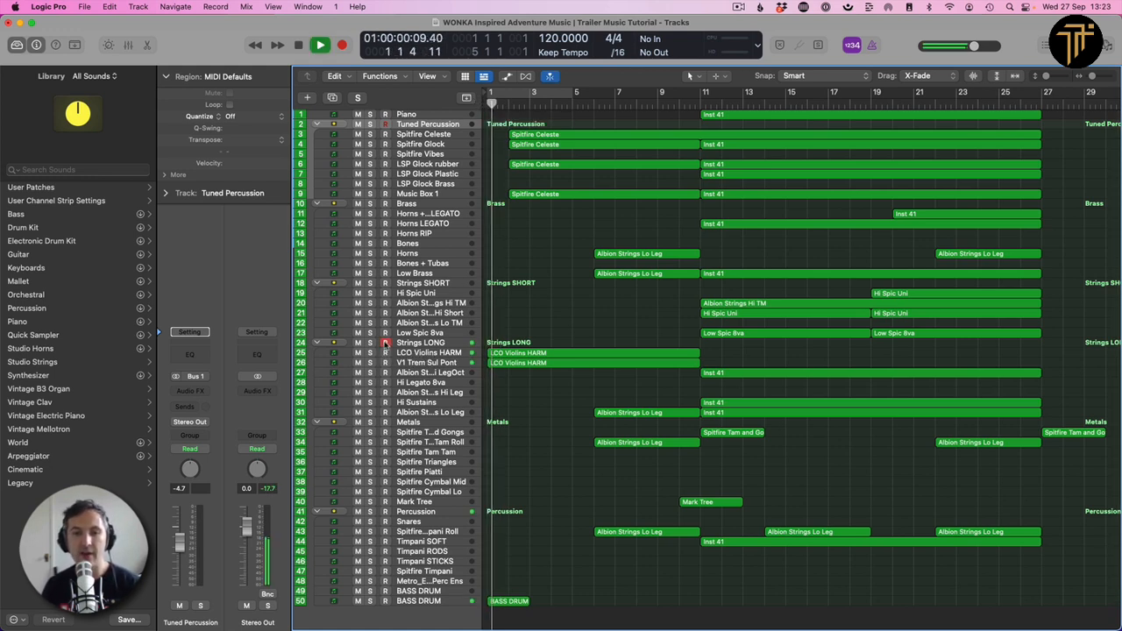
click(369, 343)
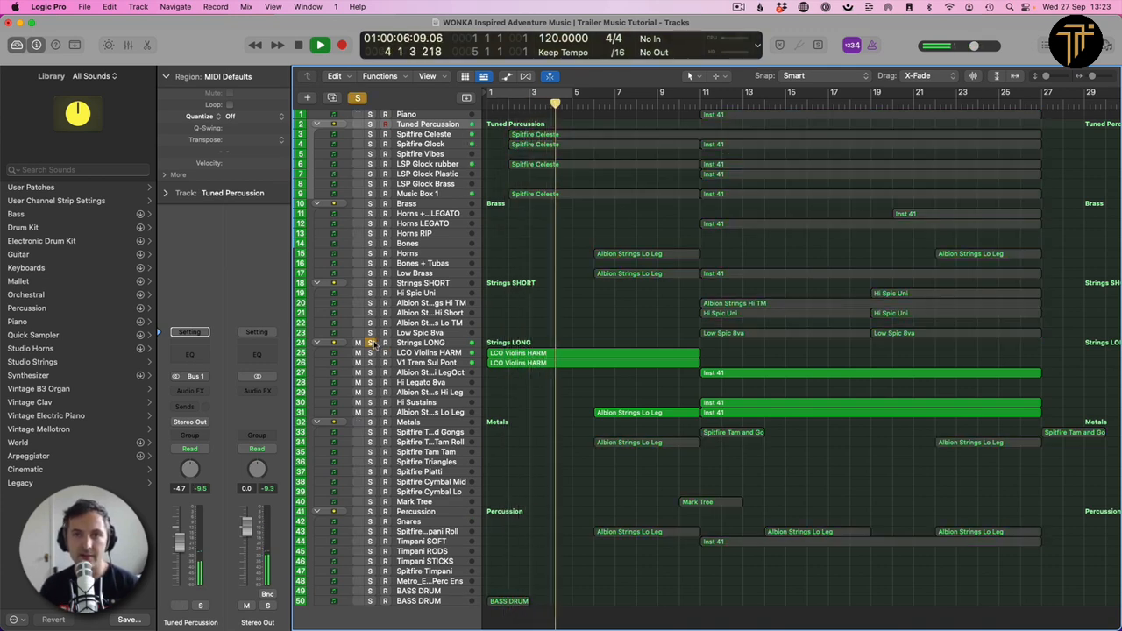
key(space)
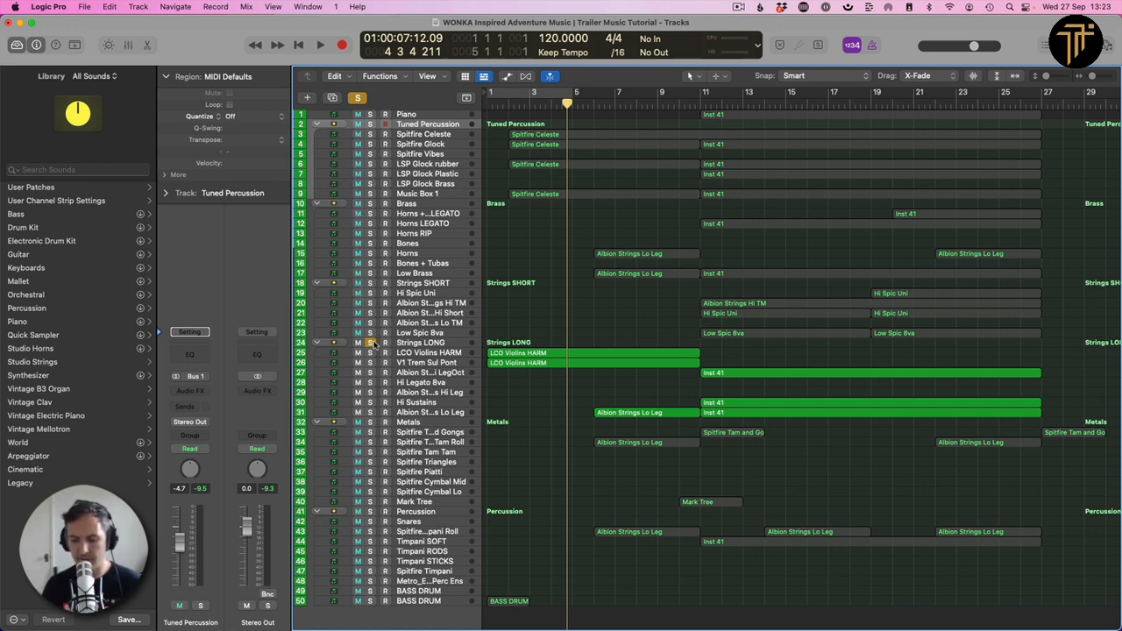
- Replay the soloed Strings LONG stack from bar 1, and stop with the playhead at bar 11
key(Return)
key(space)
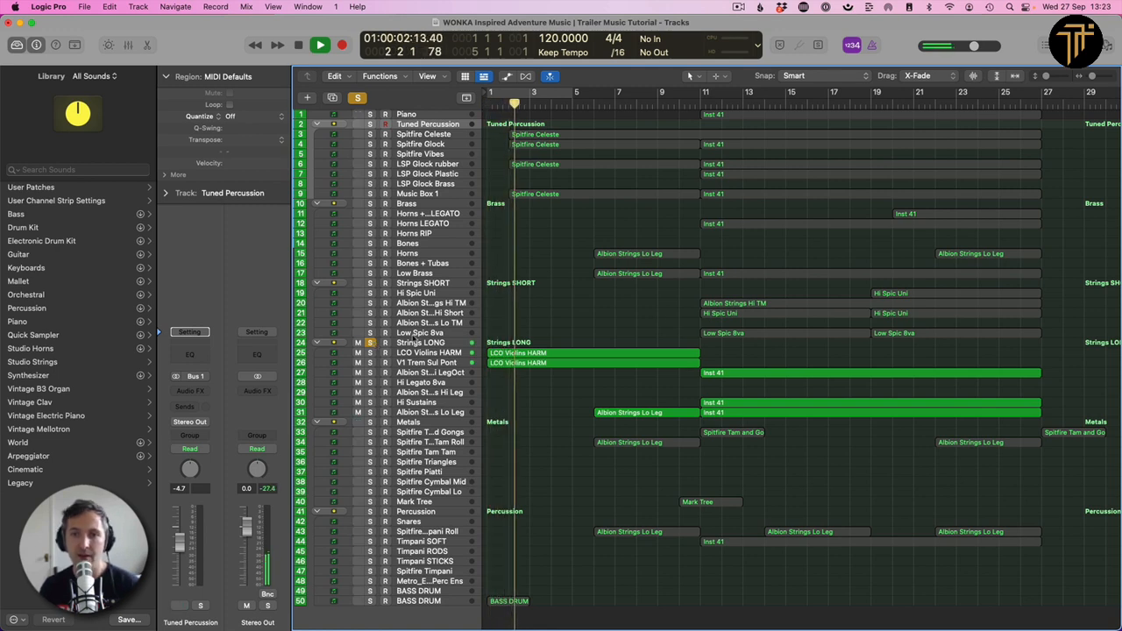
double_click(700, 105)
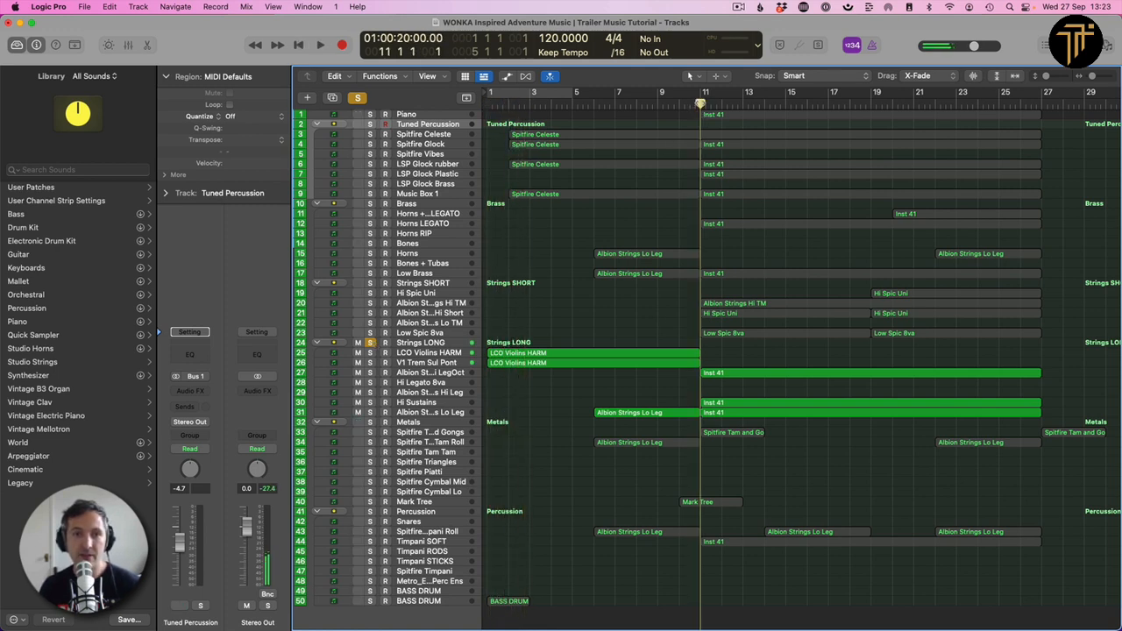
- Unsolo the Strings LONG stack and play the opening of bar 1 with all tracks sounding
click(369, 343)
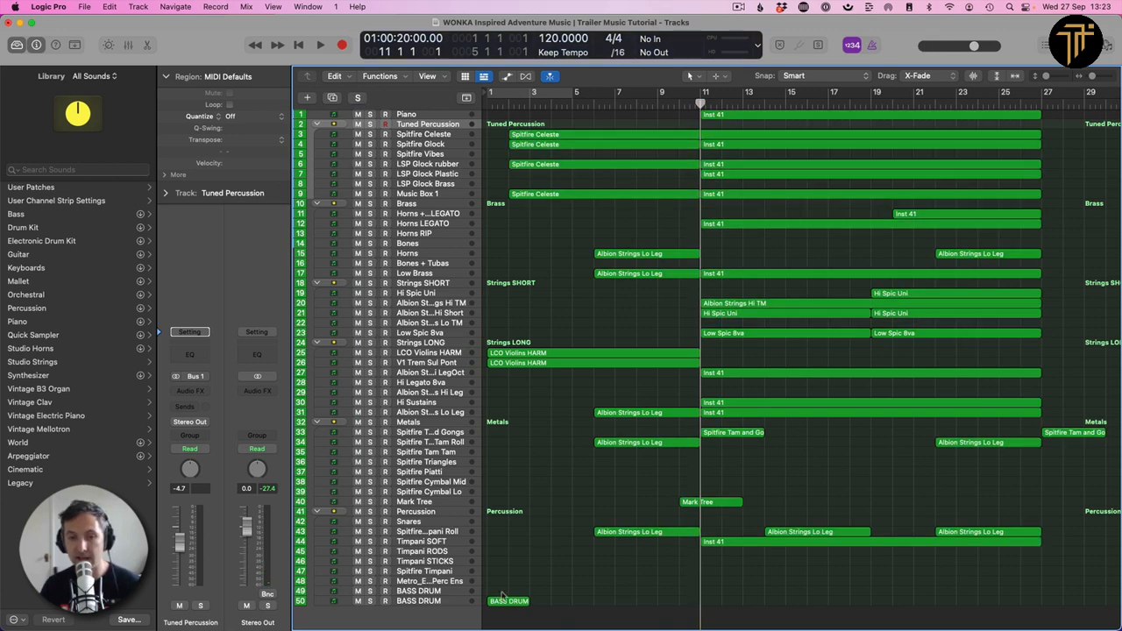
key(Return)
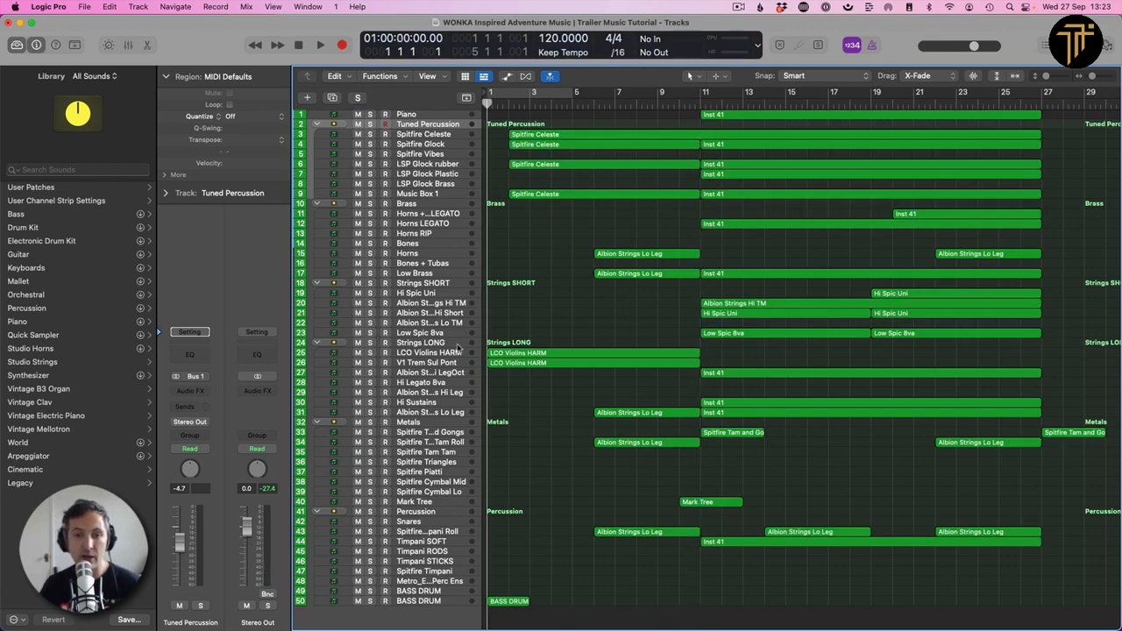
key(space)
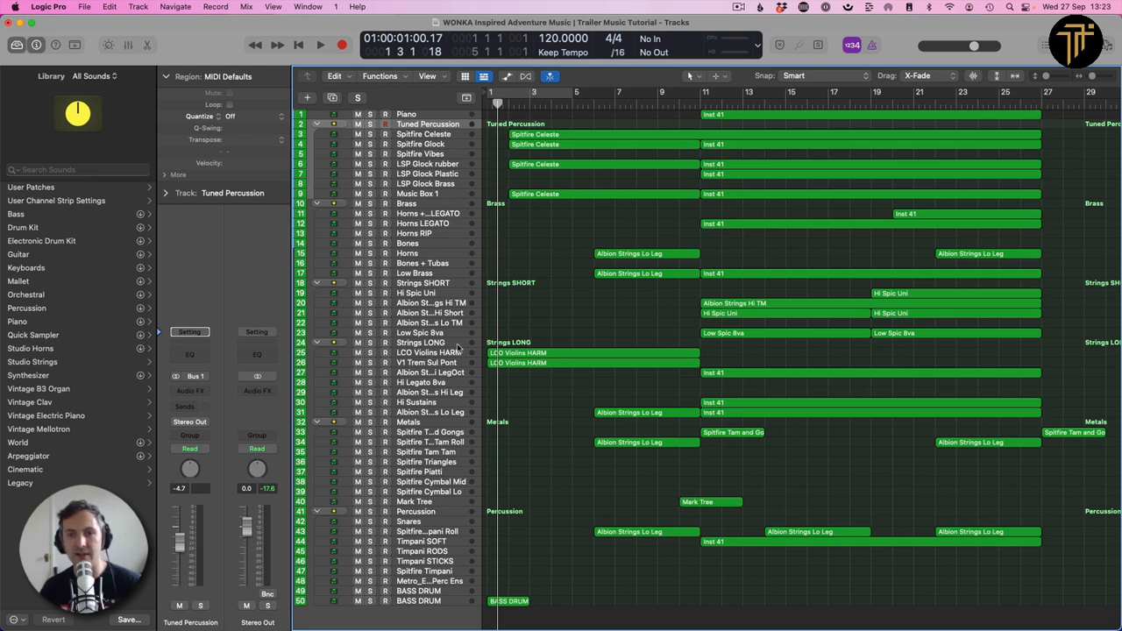
- Select the four opening Spitfire Celeste regions, solo the Tuned Percussion stack, and play from bar 1 into bar 3
drag(562, 124, 571, 204)
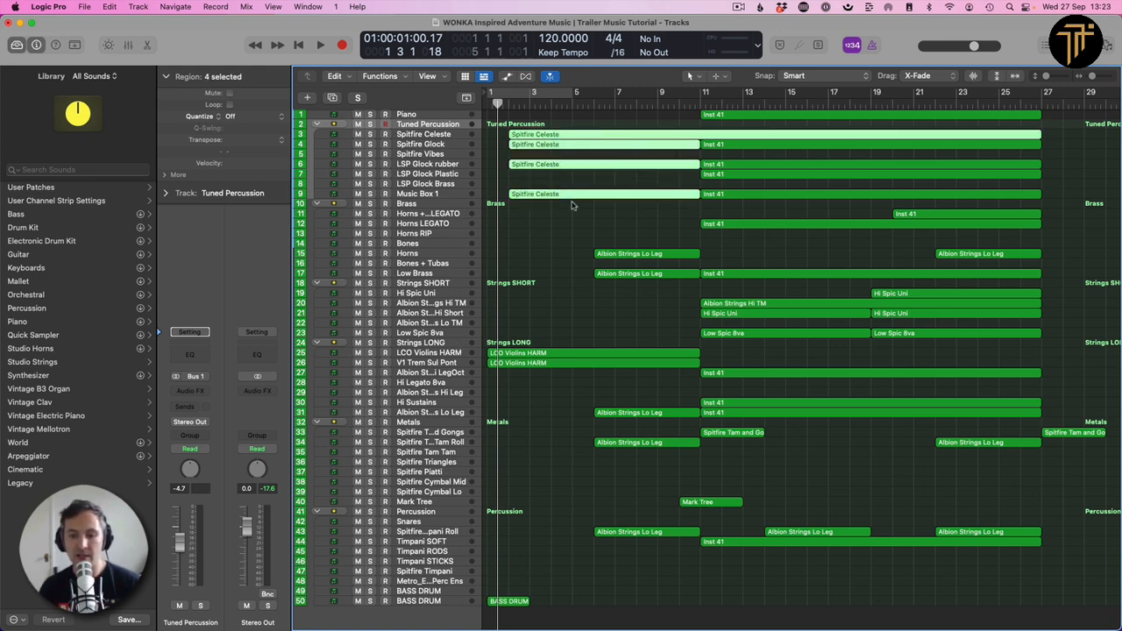
key(space)
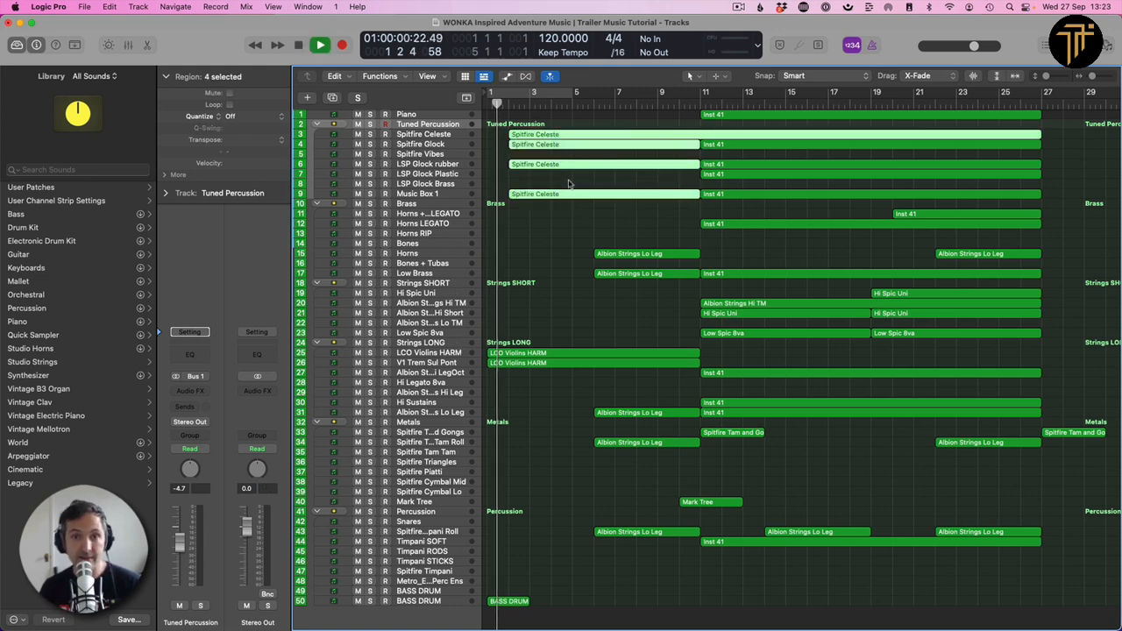
click(369, 124)
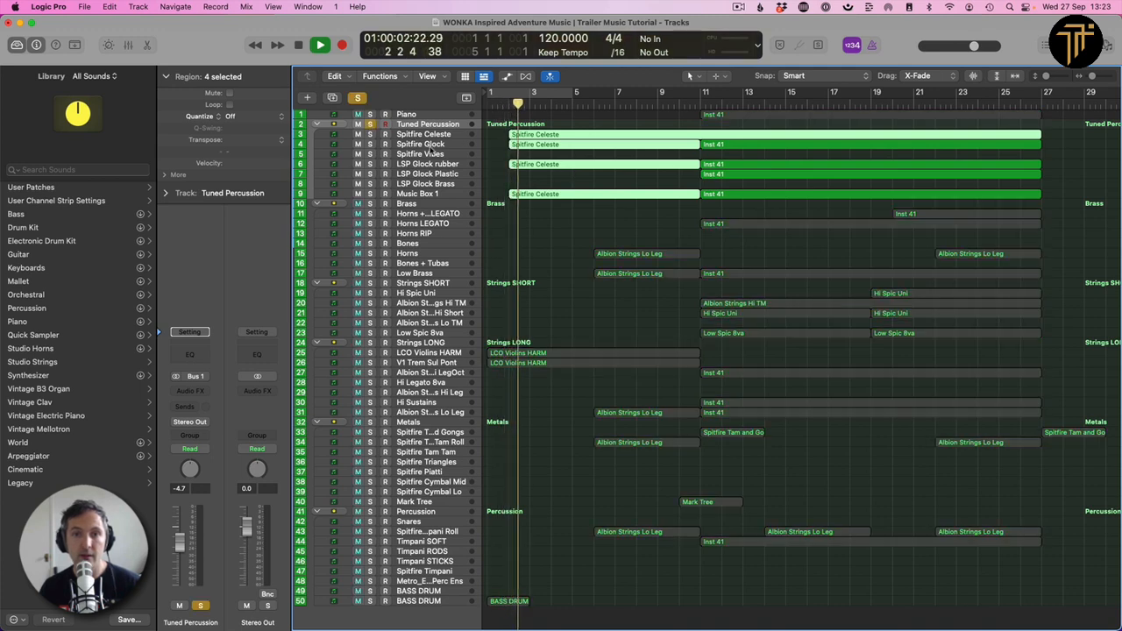
key(space)
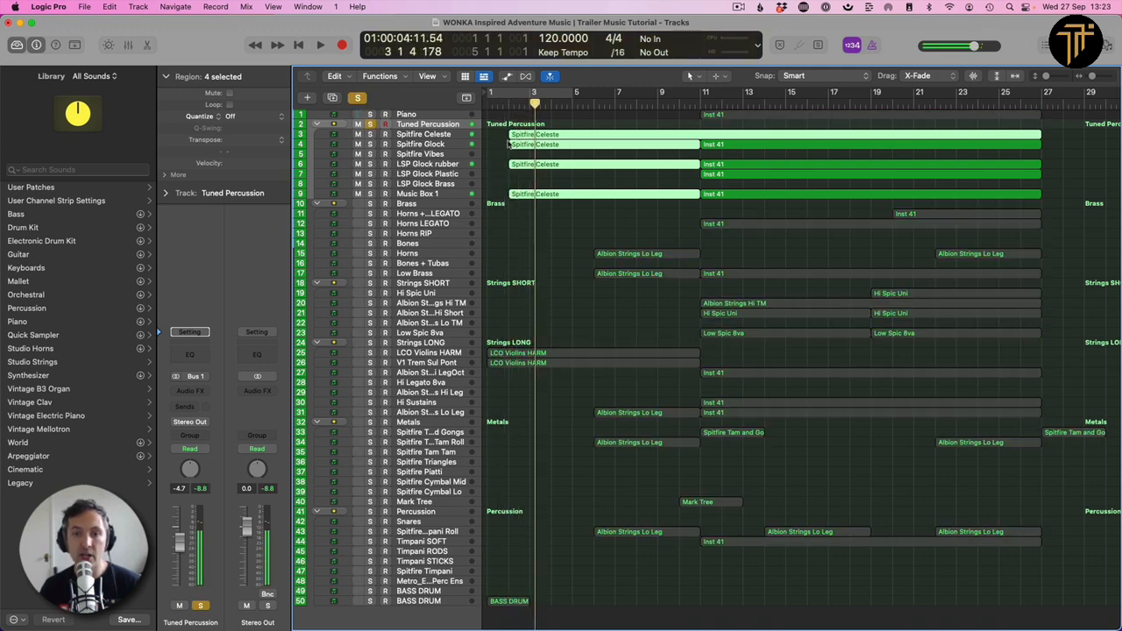
- Open the four selected Spitfire Celeste regions in the Piano Roll at their opening bars and clear the note selection
key(p)
scroll(588, 333, left, 10)
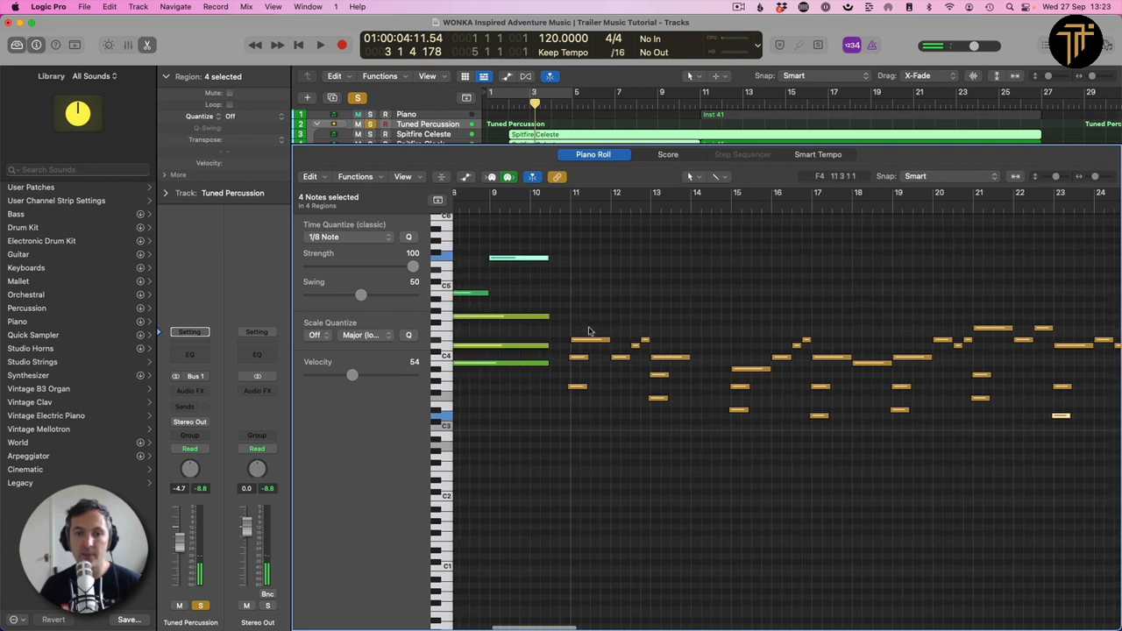
click(620, 294)
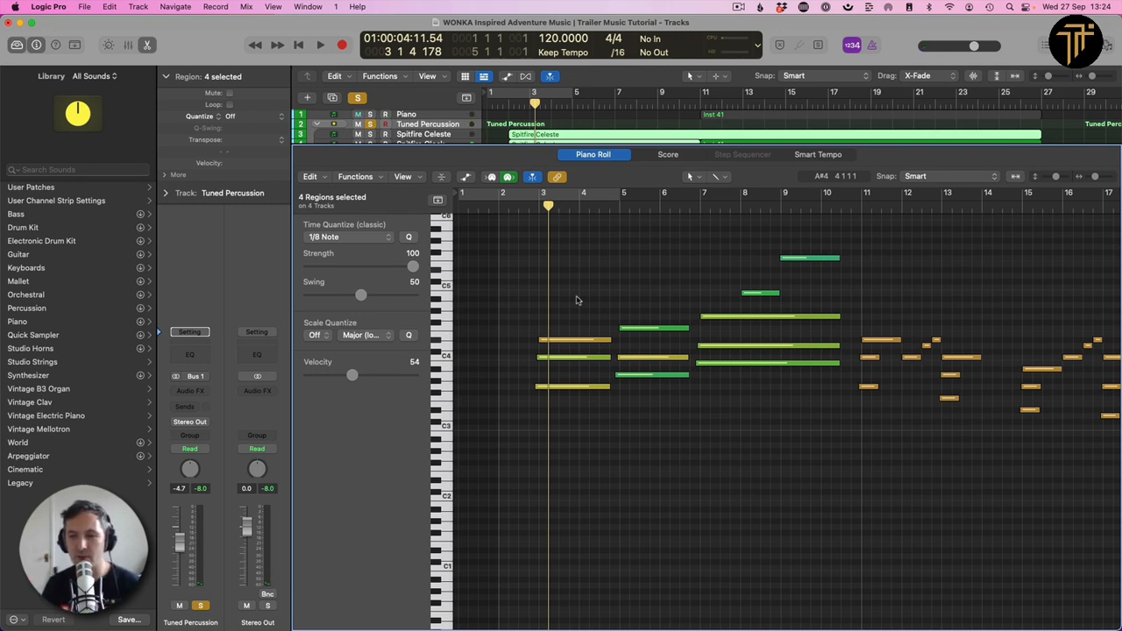
- Highlight the top note of the bar 3 chord and play the soloed tuned percussion from just before bar 3
click(543, 340)
click(543, 340)
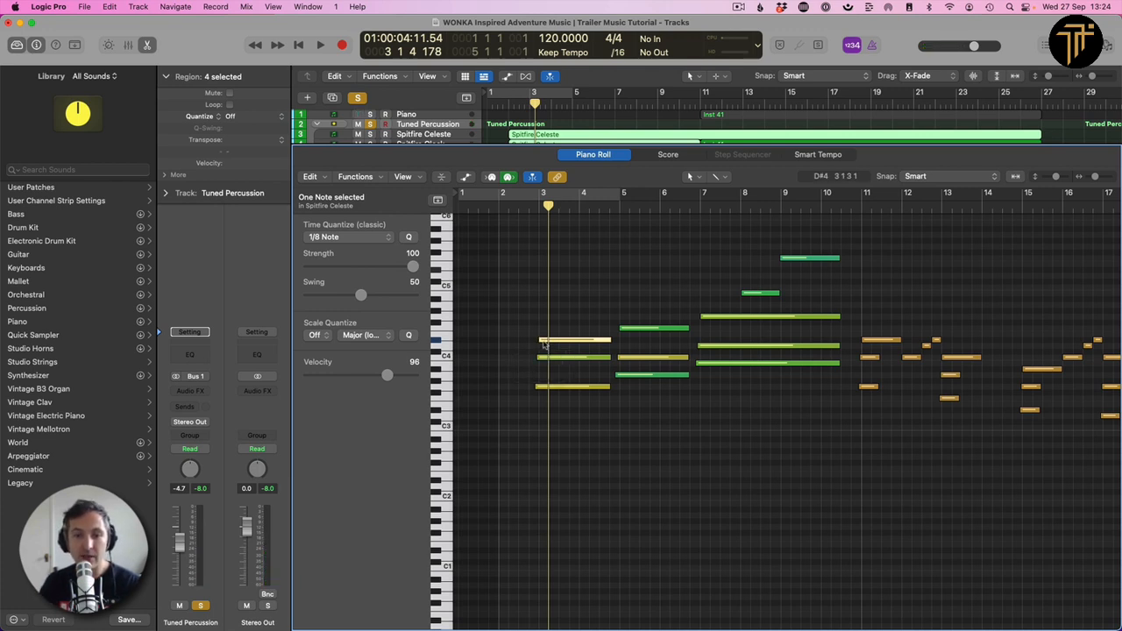
click(529, 207)
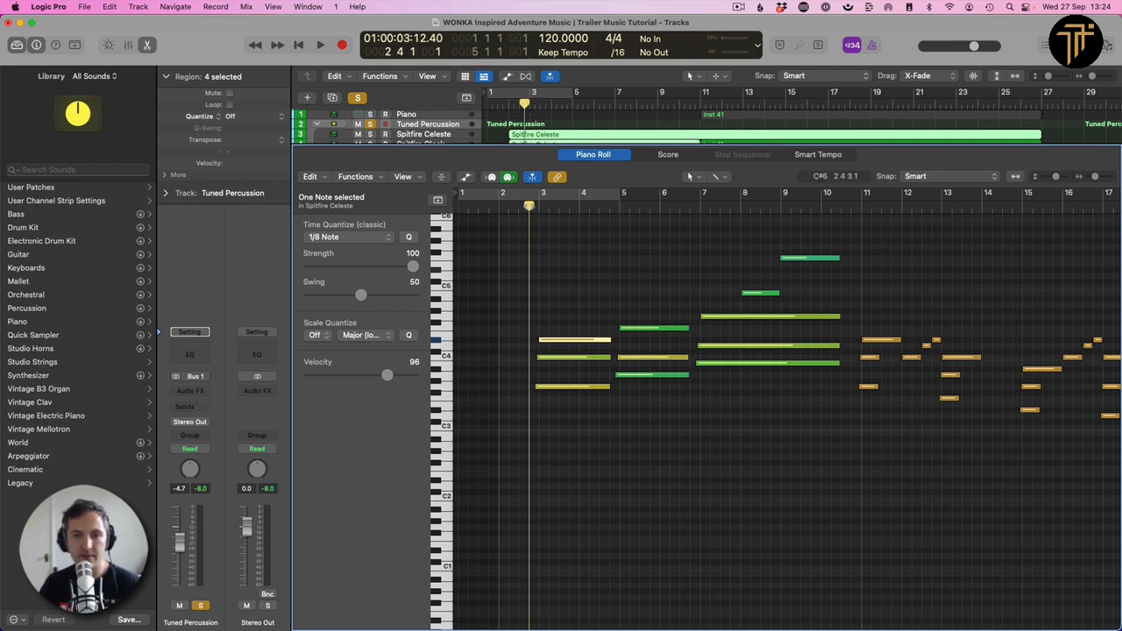
key(space)
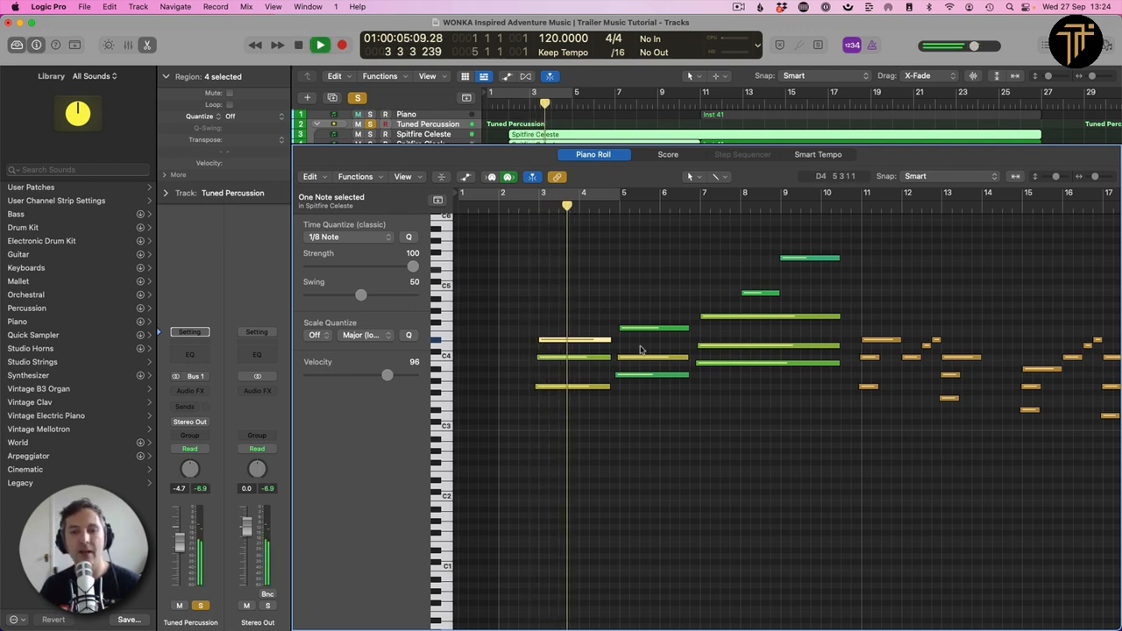
- Play the soloed tuned percussion into bar 9, stop playback, and close the Piano Roll
key(space)
key(space)
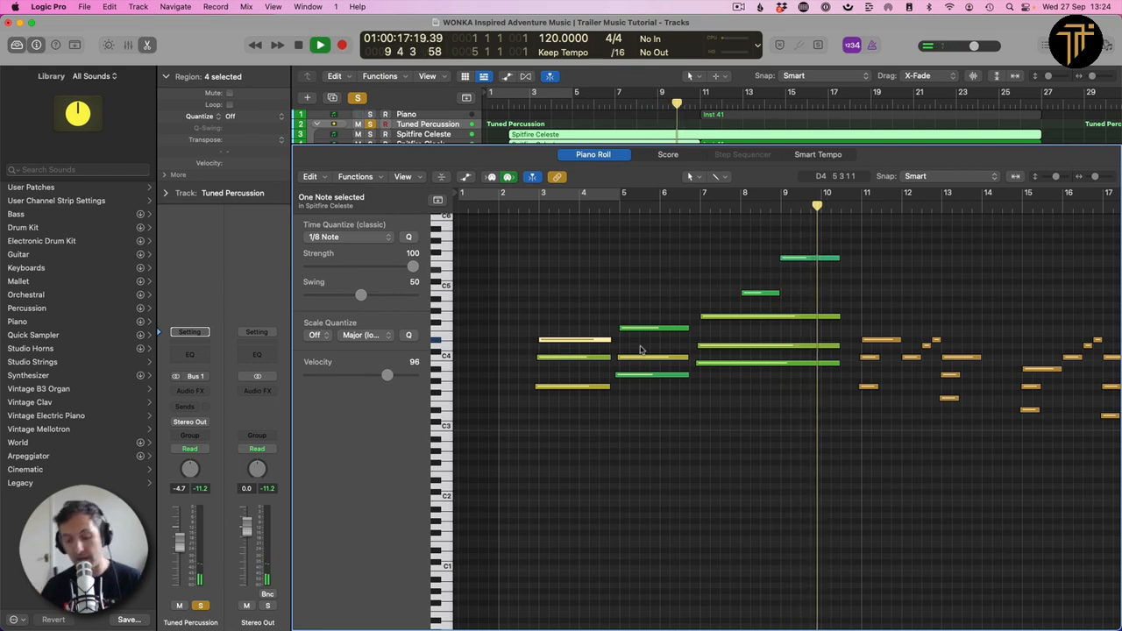
key(space)
key(e)
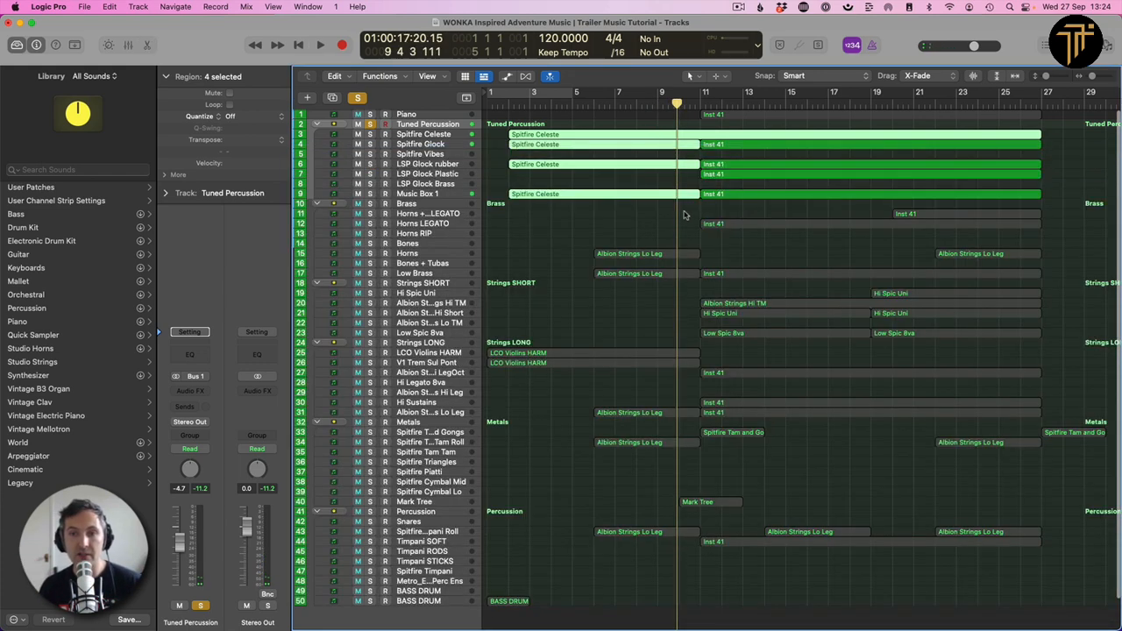
- Unsolo the Tuned Percussion stack and set the playhead near the end of bar 5
click(370, 125)
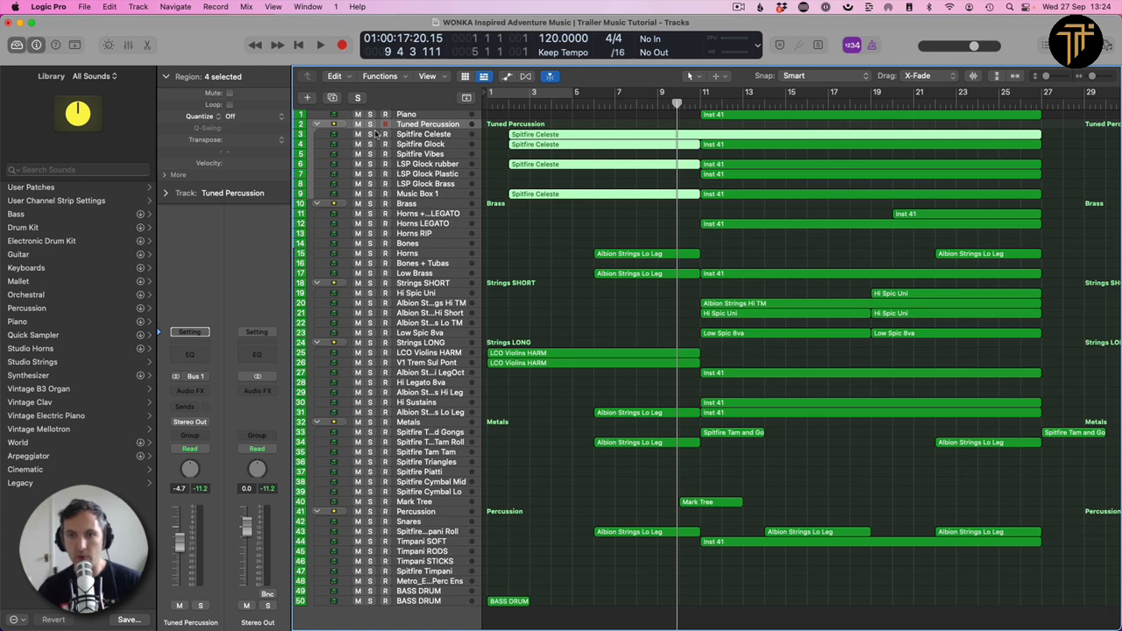
key(Return)
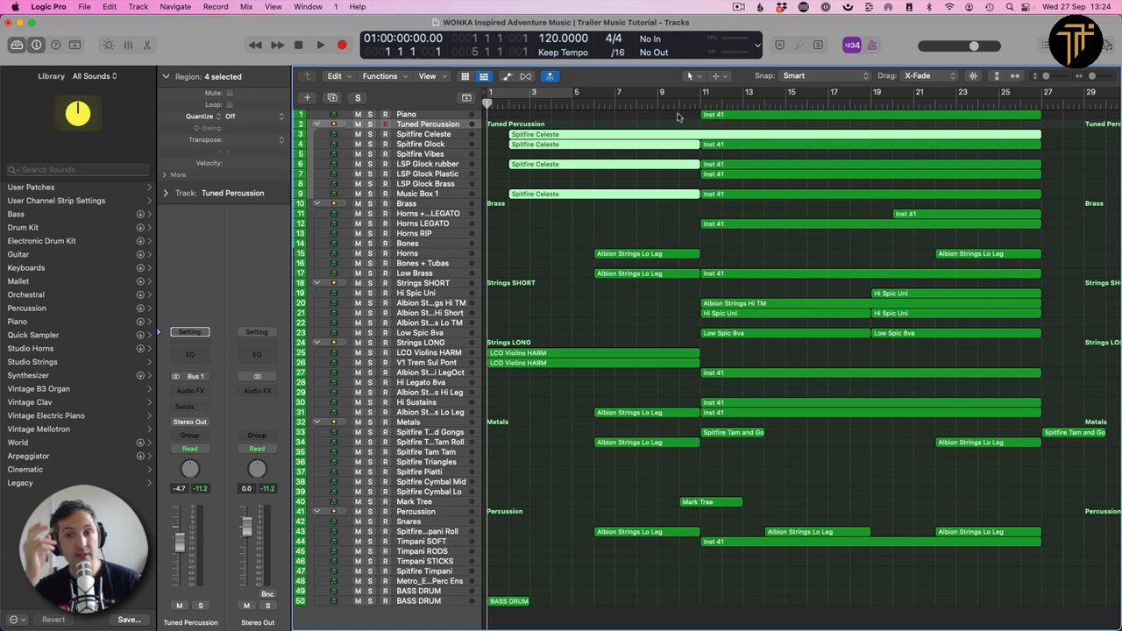
scroll(678, 117, down, 1)
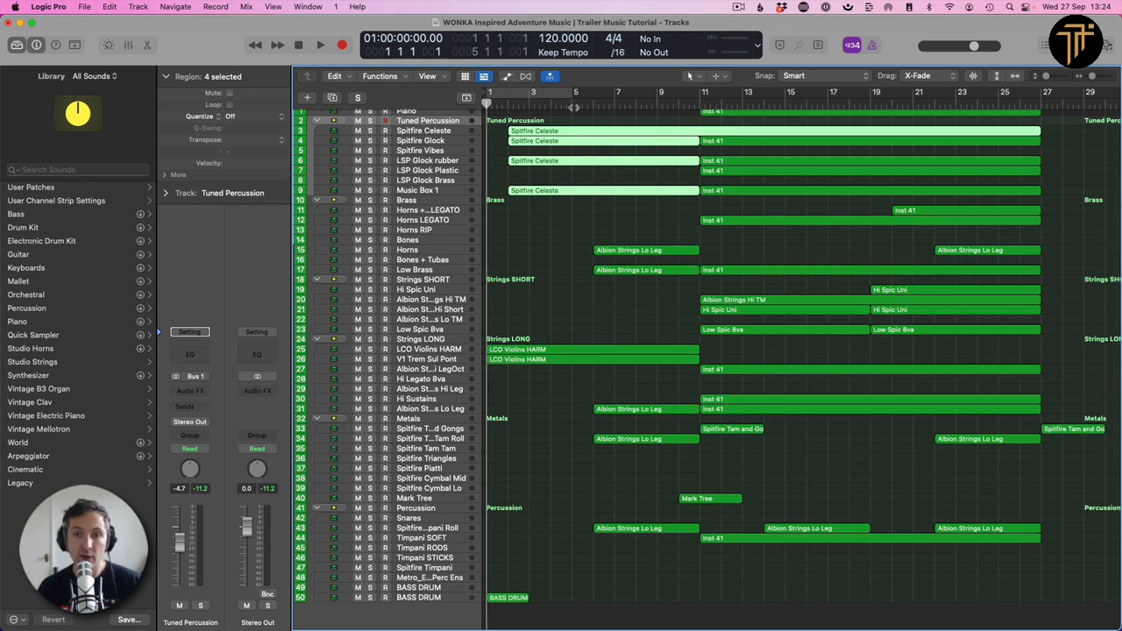
click(587, 103)
- Highlight the bar 6 Albion Strings Lo Leg regions on the Horns, Low Brass, timpani roll and low strings tracks
drag(639, 235, 653, 285)
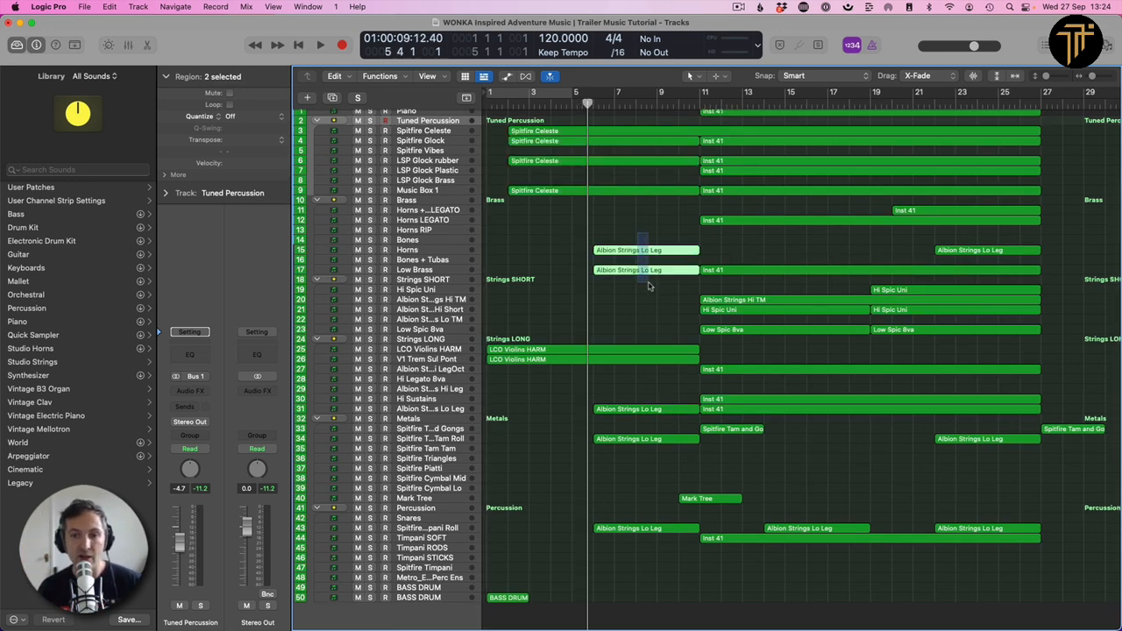
click(651, 526)
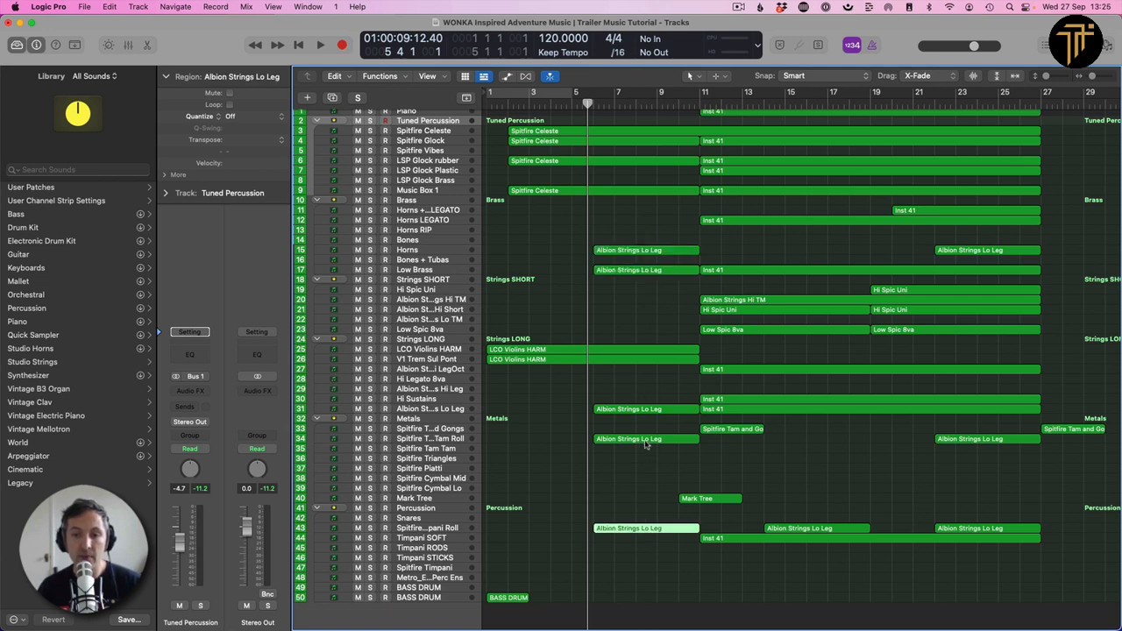
click(643, 410)
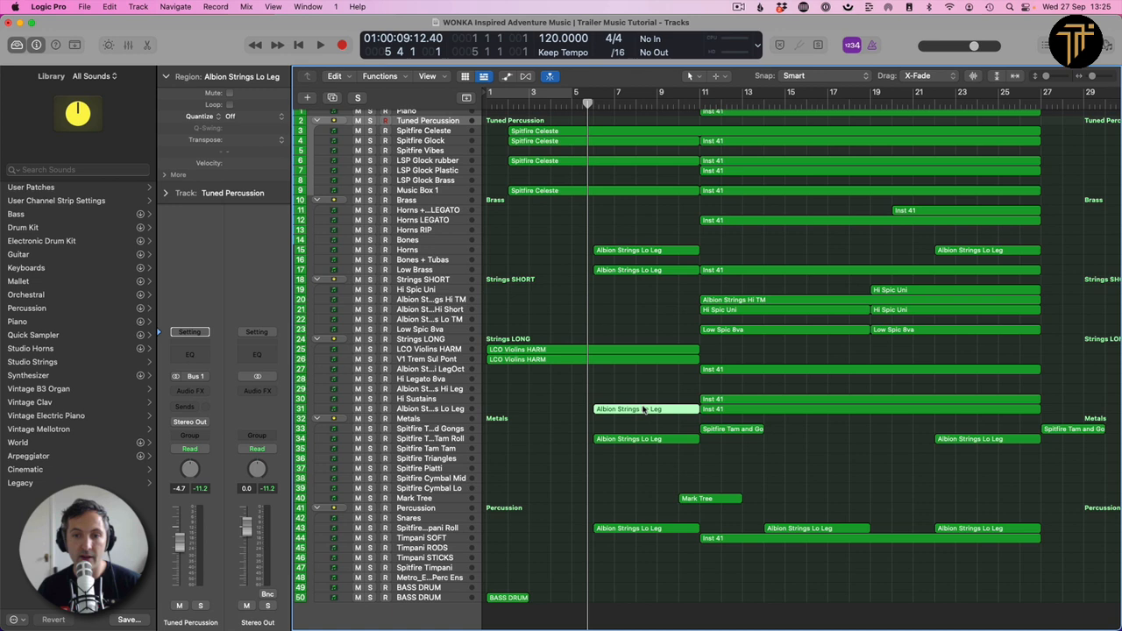
click(638, 254)
click(640, 272)
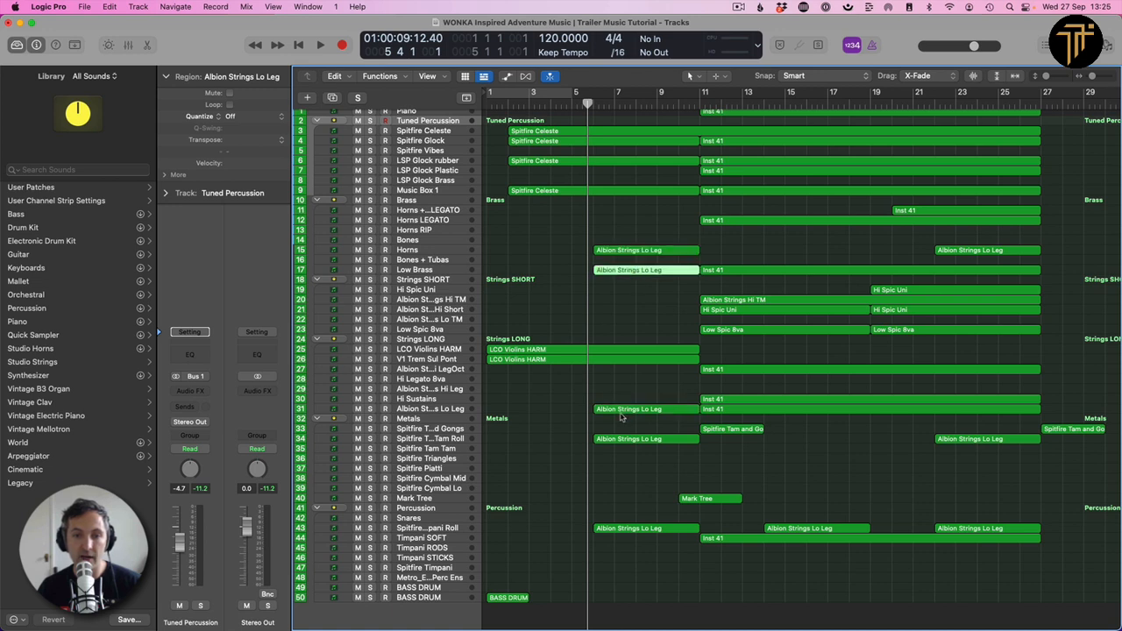
click(623, 411)
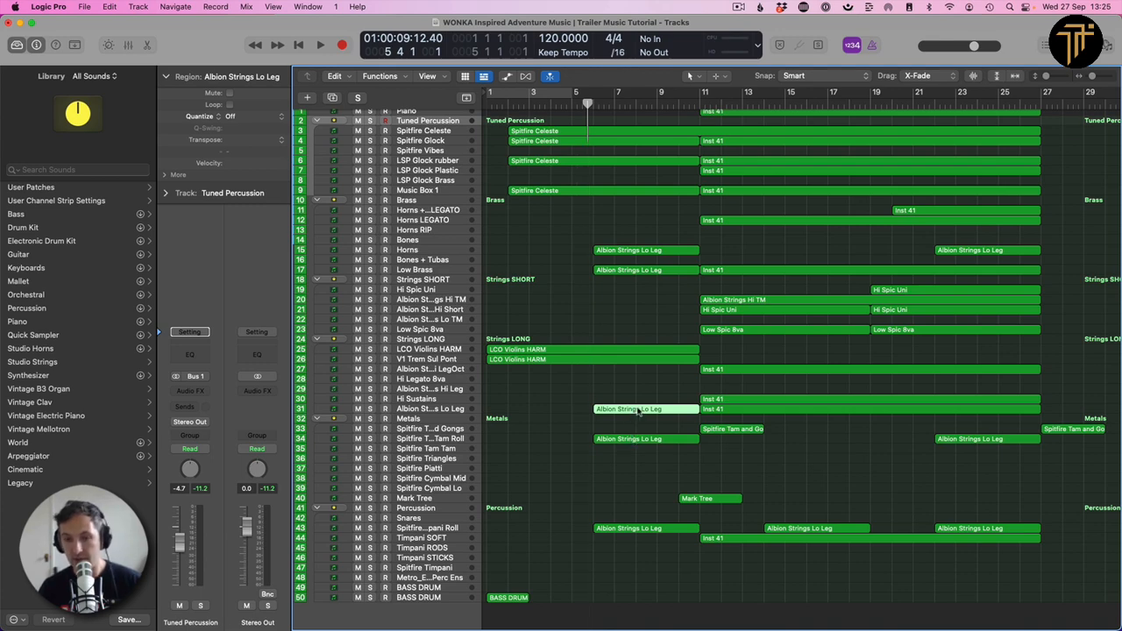
double_click(638, 411)
key(p)
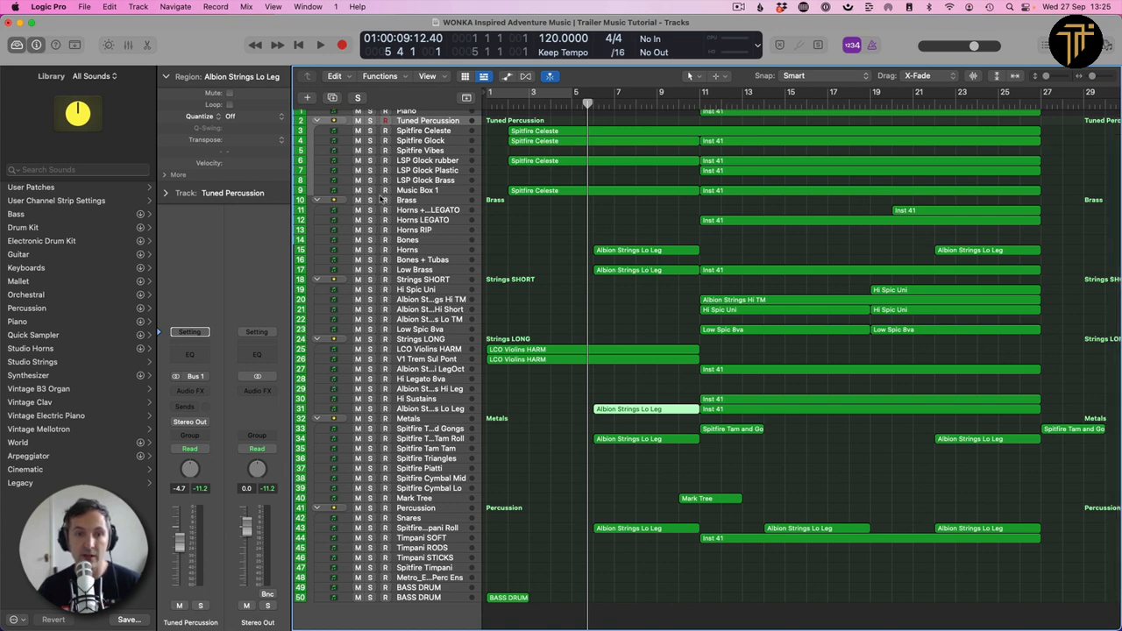
- Audition the soloed Brass stack from the end of bar 5, adding Strings LONG to the solo, and unsolo both stacks
click(371, 200)
key(space)
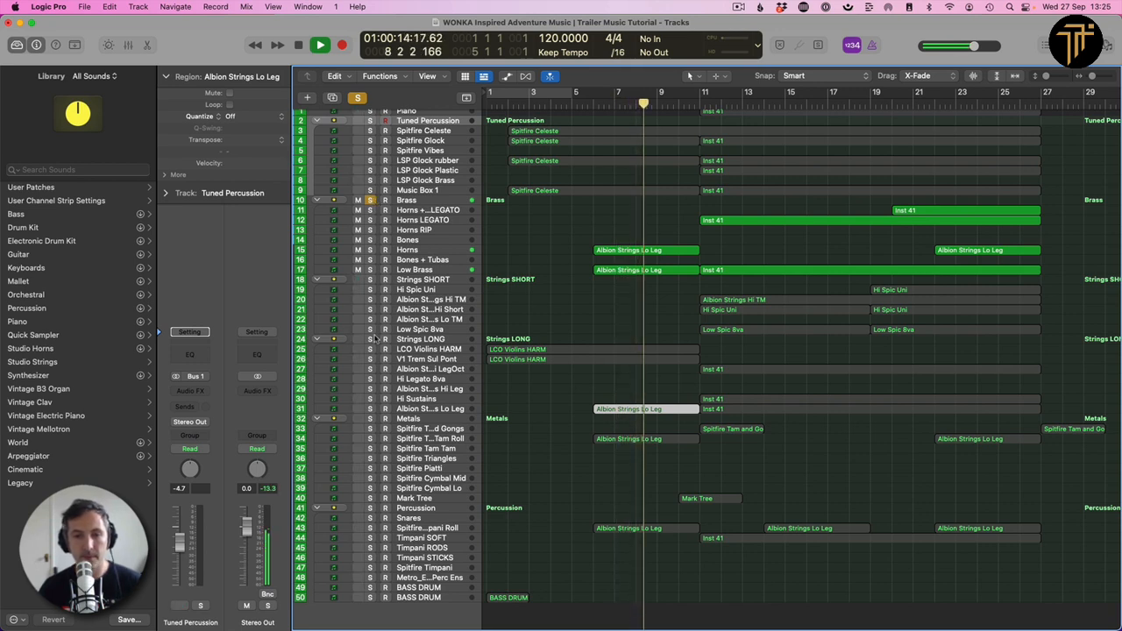
click(369, 340)
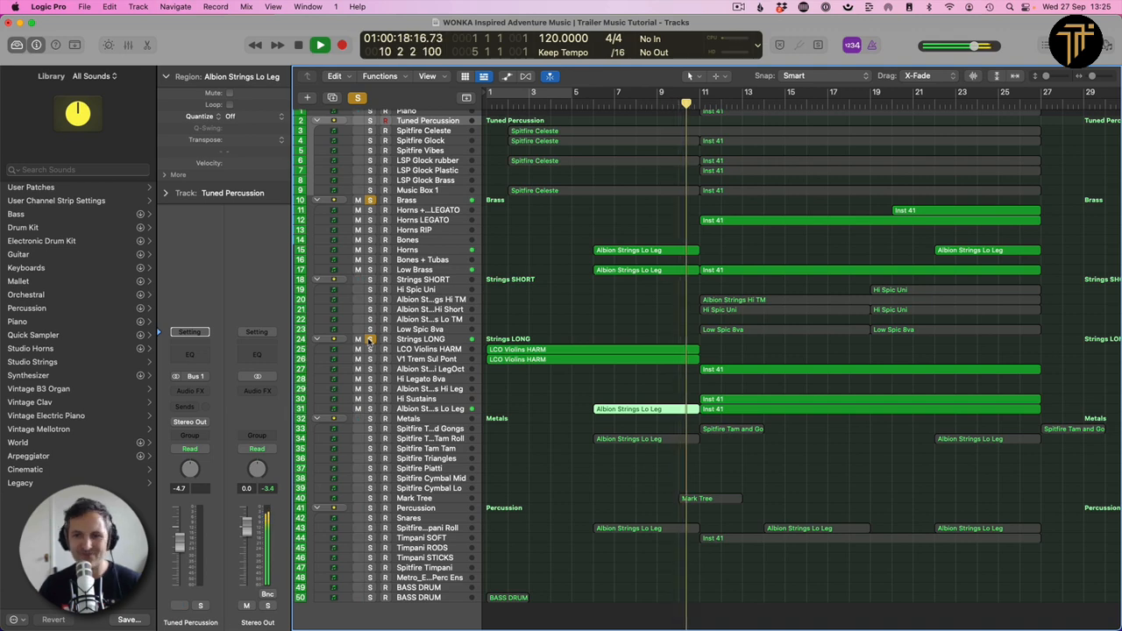
click(370, 339)
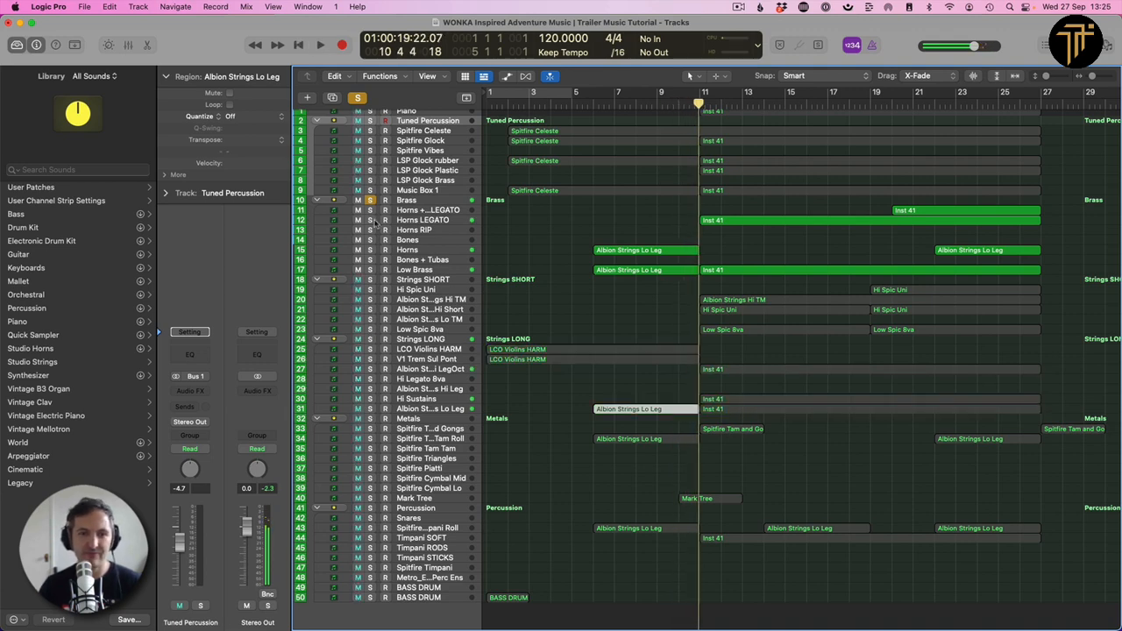
click(370, 200)
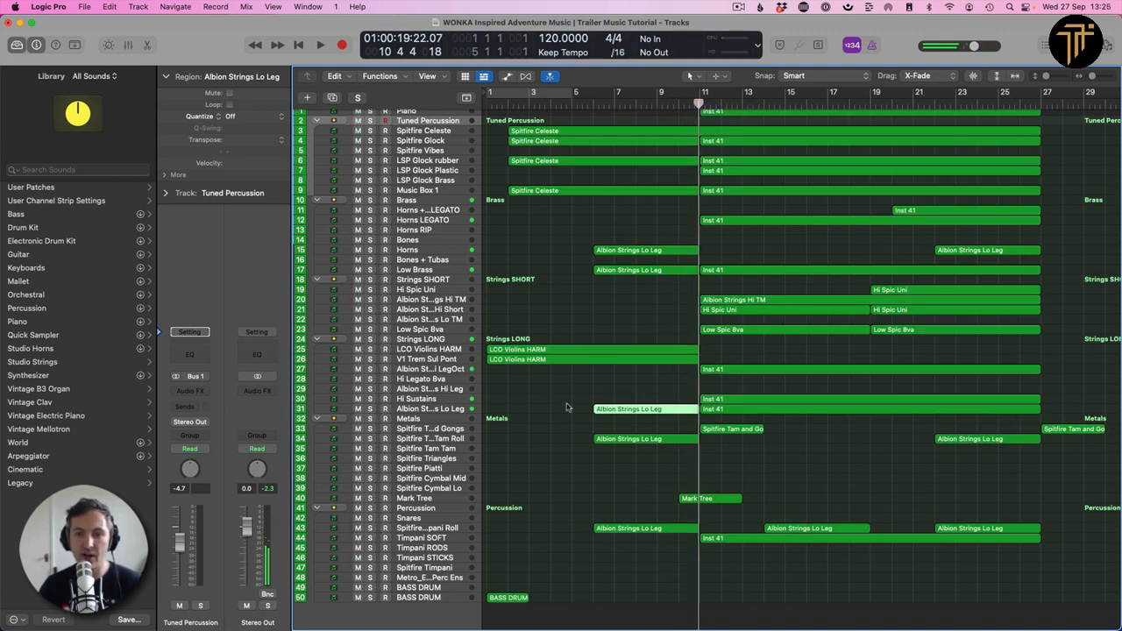
- Select the Spitfire Tam Tam Roll track, clear the region selection, and play all tracks from bar 1 into bar 11
click(434, 439)
click(626, 318)
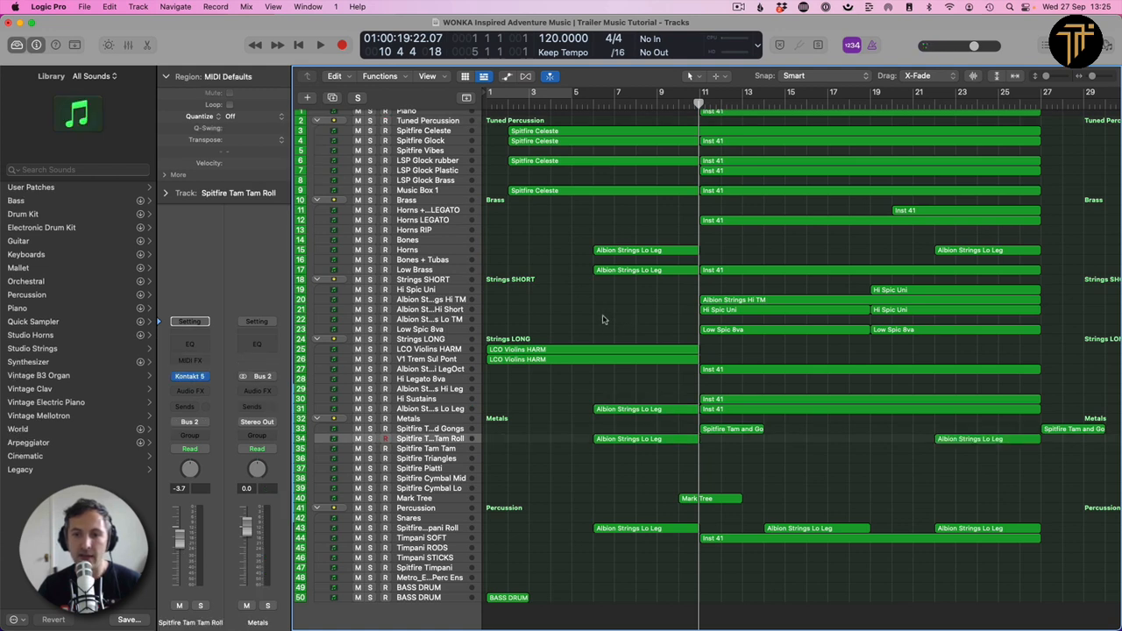
key(Return)
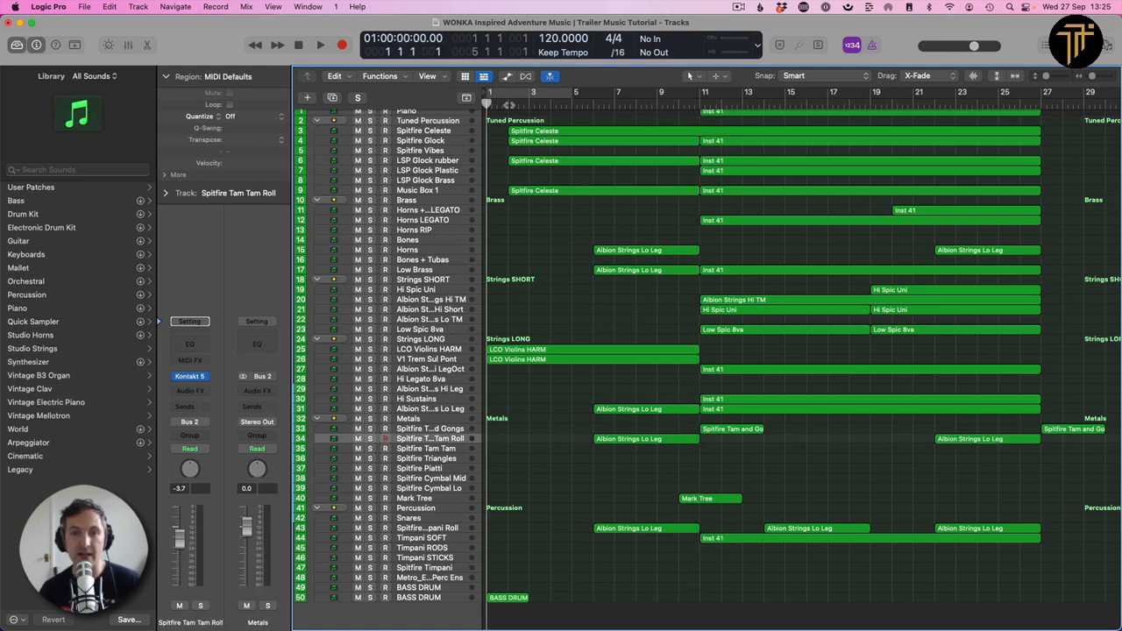
key(space)
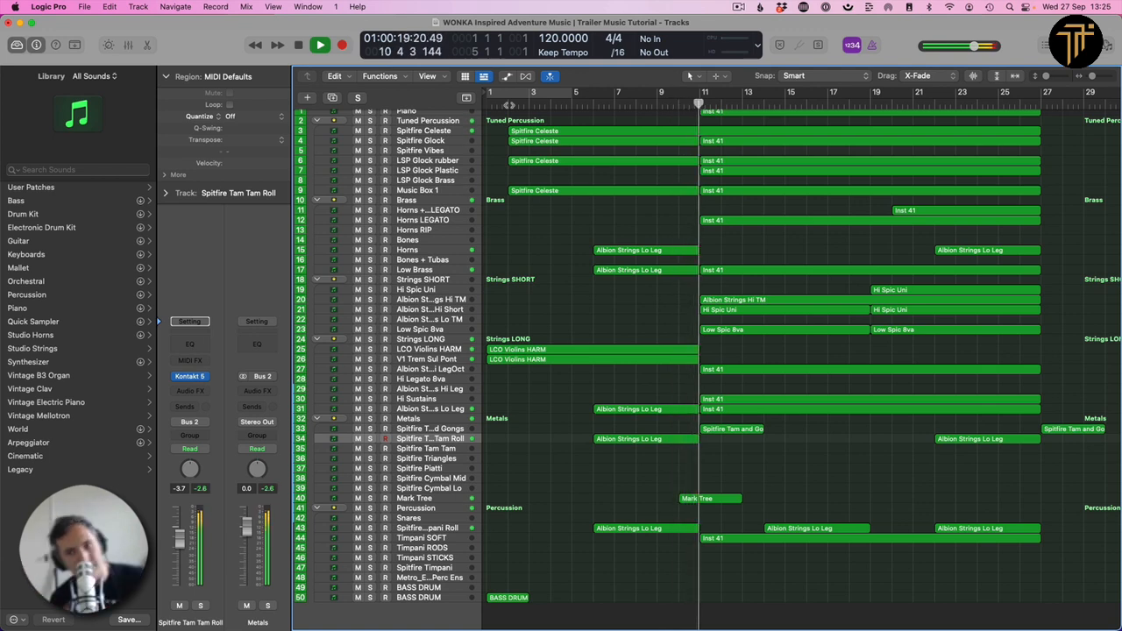
key(space)
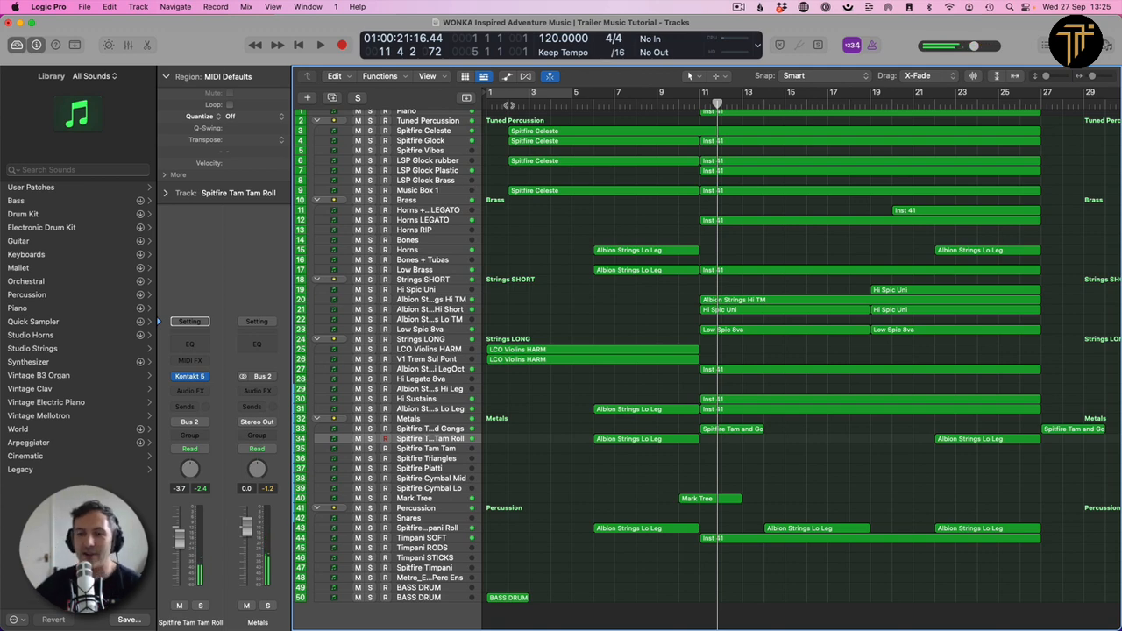
- Rename all regions in the project by their track names and clear the selection
scroll(688, 140, right, 8)
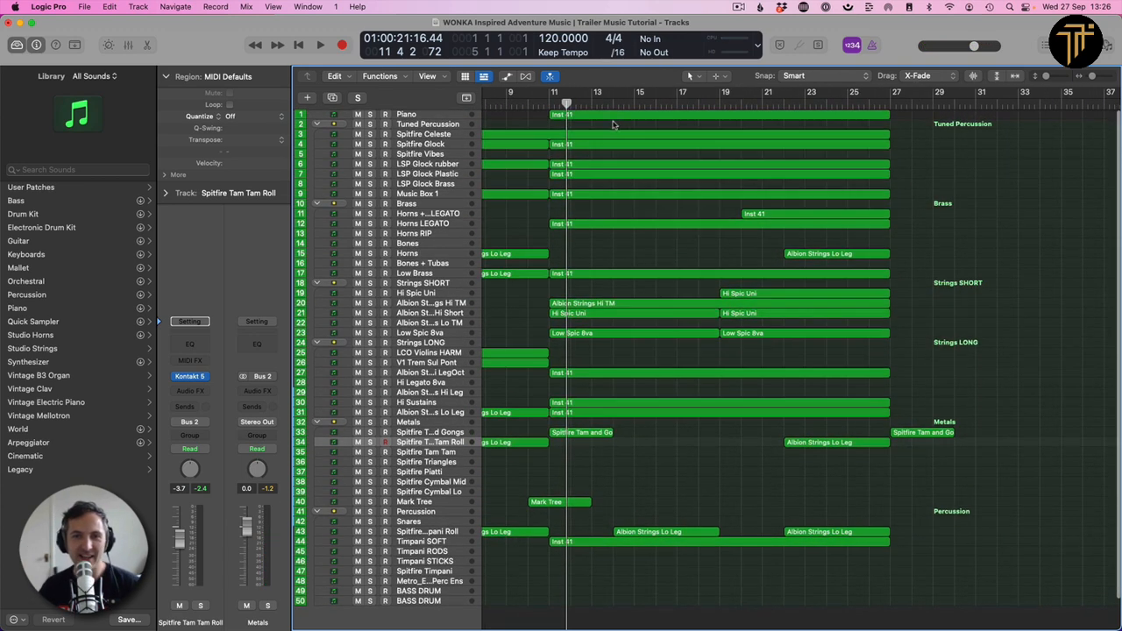
key(super+a)
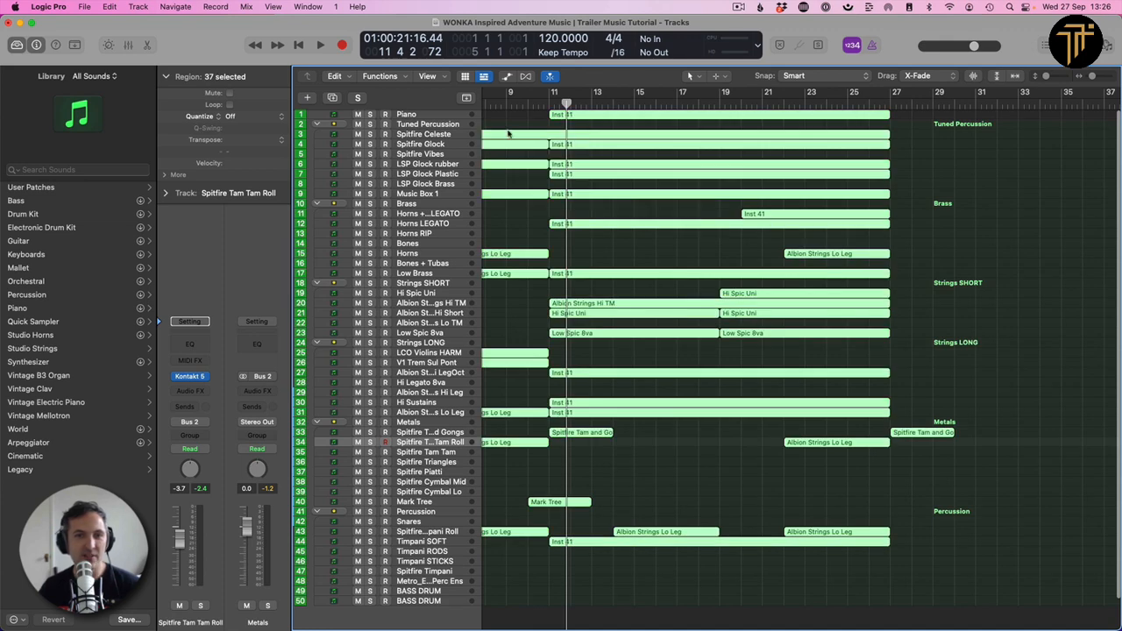
click(381, 77)
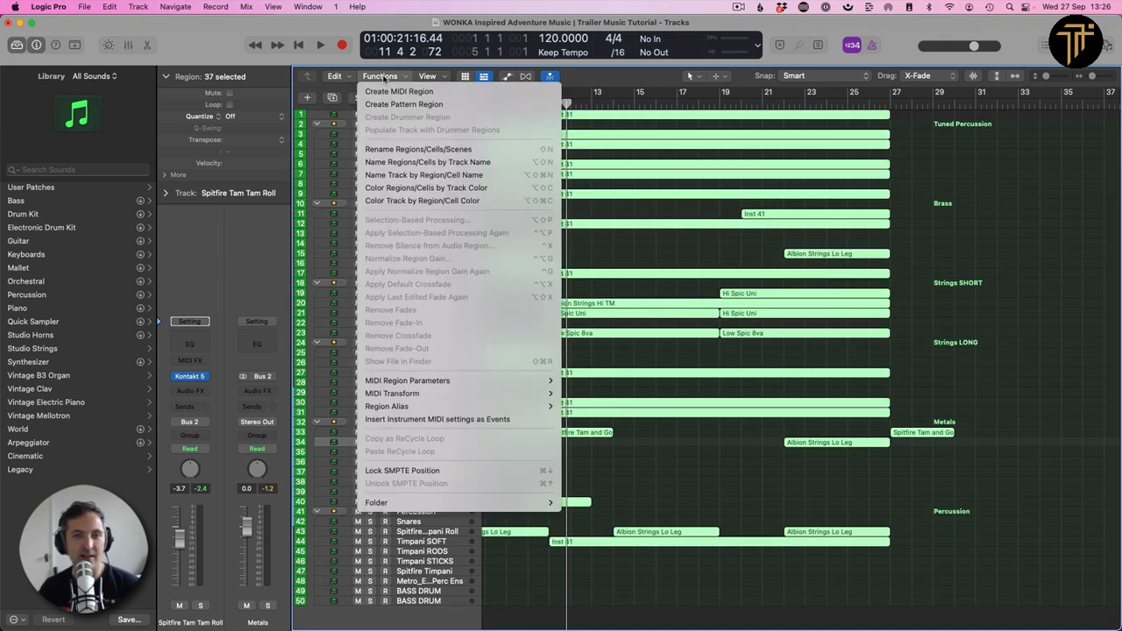
click(428, 162)
click(613, 255)
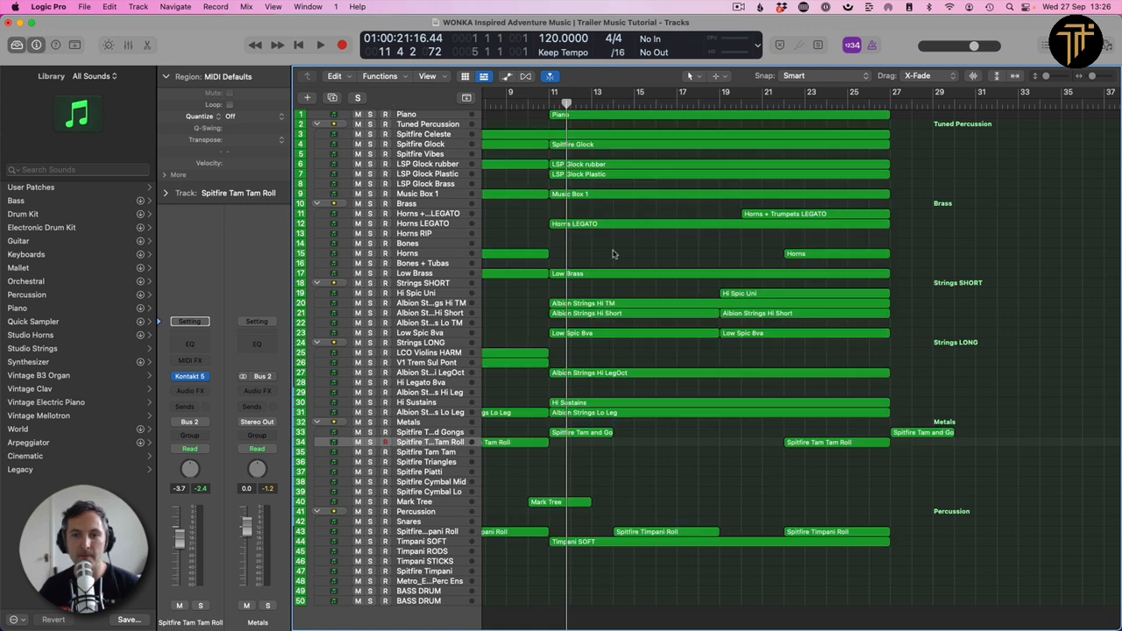
- Highlight the Piano region at bar 11, and view the Timpani SOFT region's notes in the Piano Roll
scroll(614, 250, left, 2)
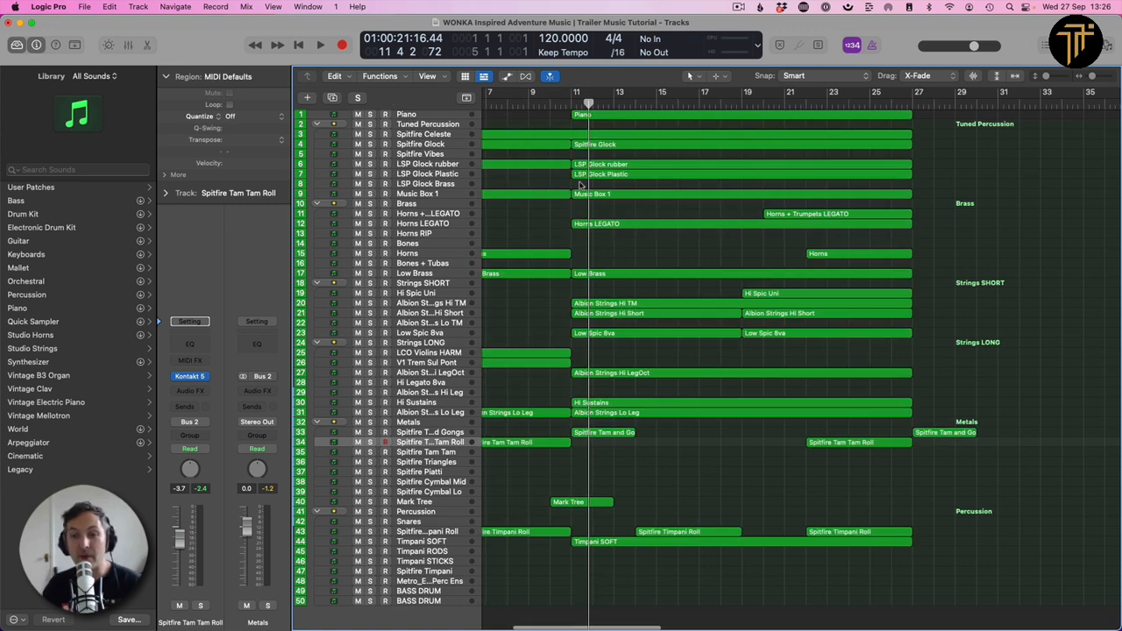
click(587, 116)
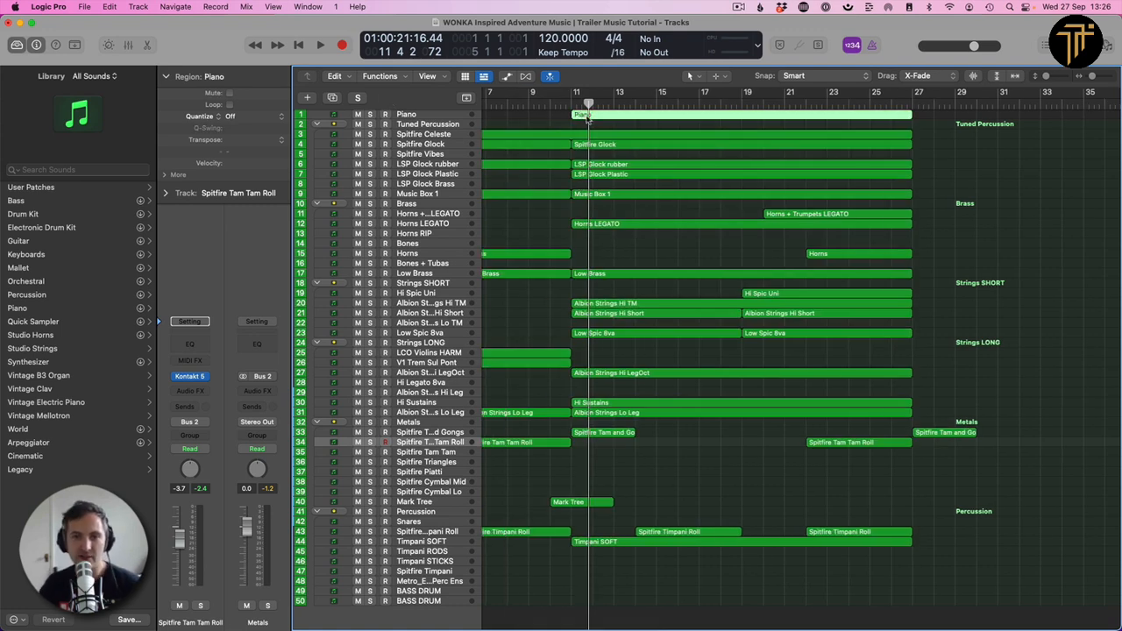
key(z)
key(z)
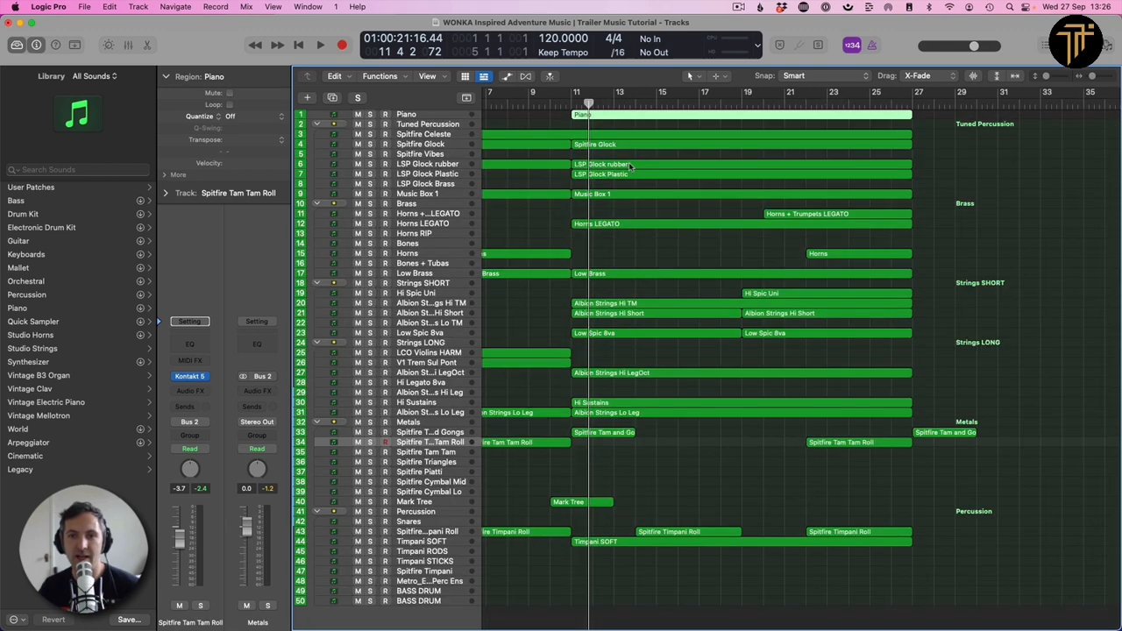
click(610, 542)
double_click(609, 542)
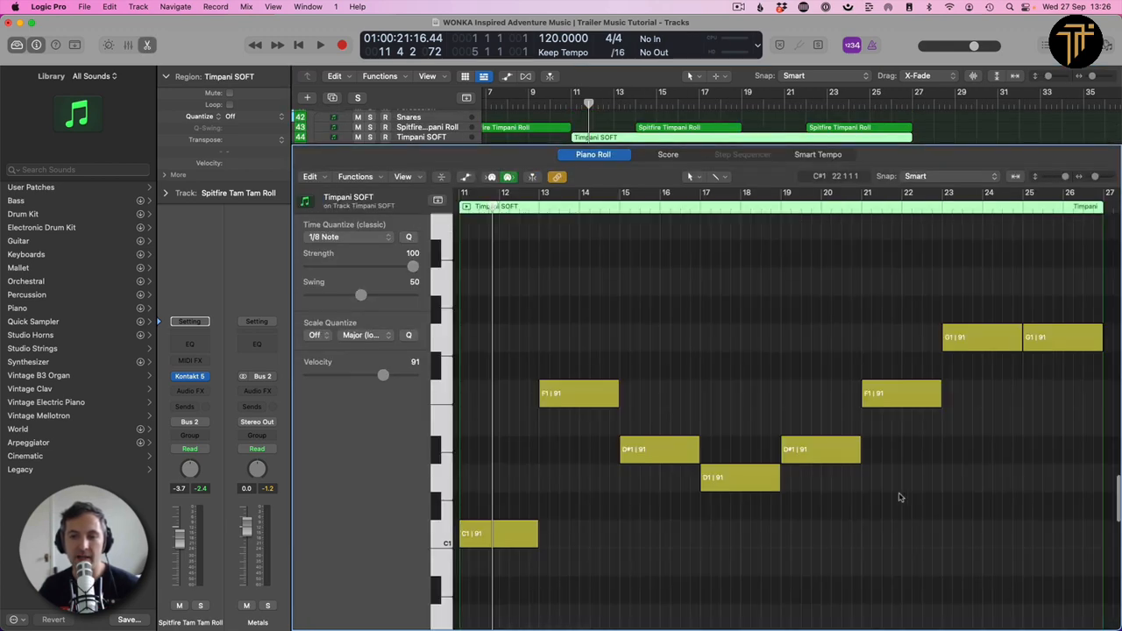
key(e)
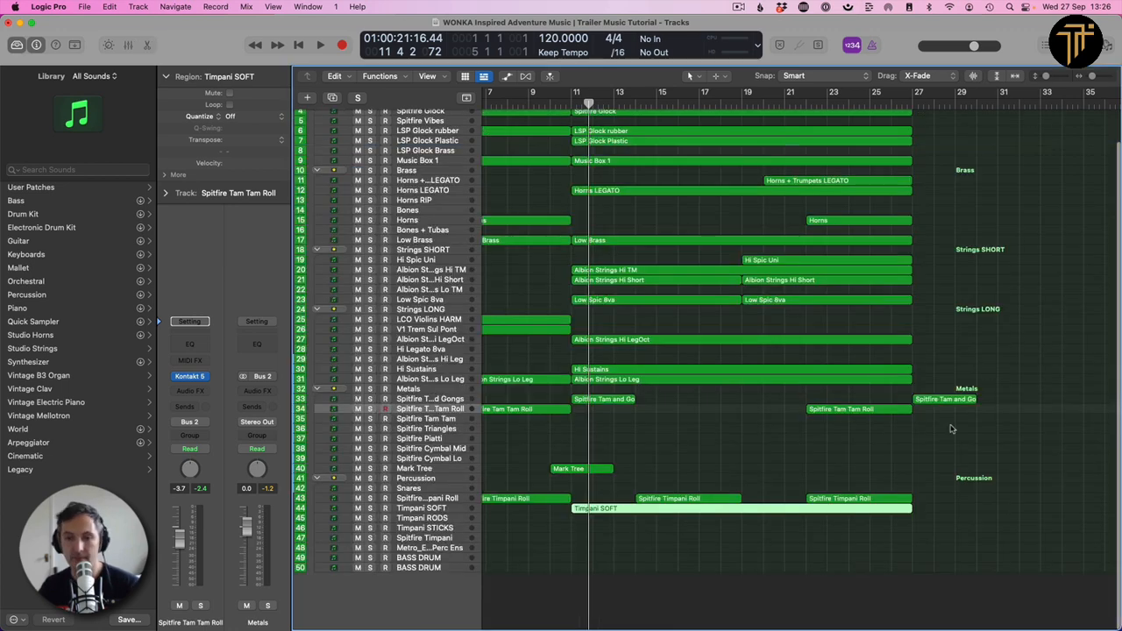
- View the Spitfire Glock region's melody notes from bar 11 in the Piano Roll and close the editor
click(627, 115)
double_click(628, 115)
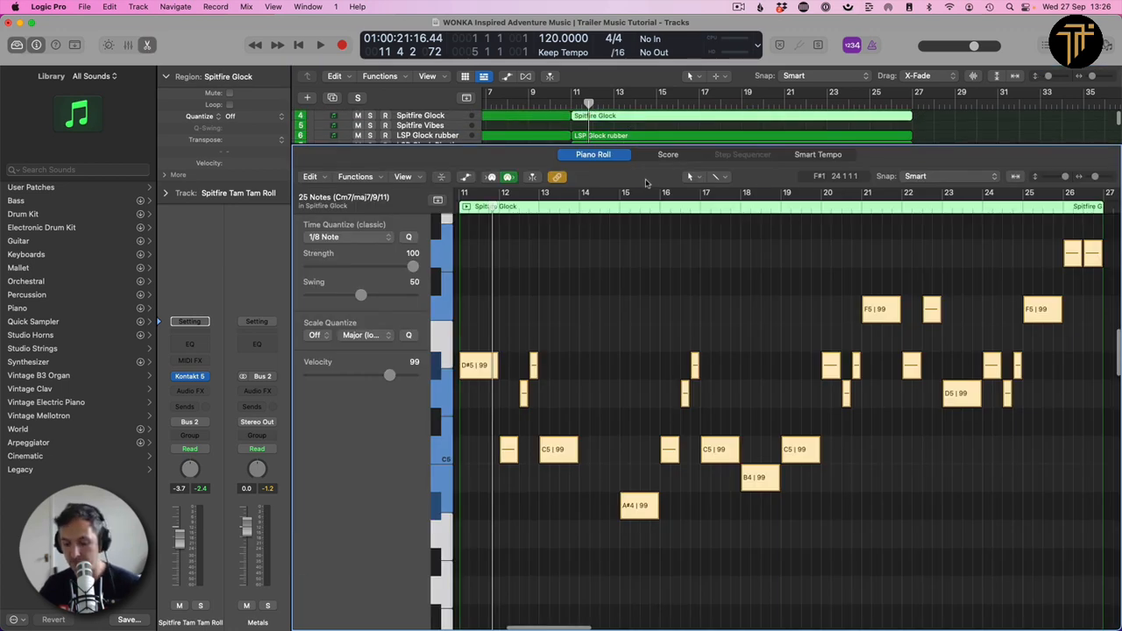
key(e)
scroll(612, 121, up, 2)
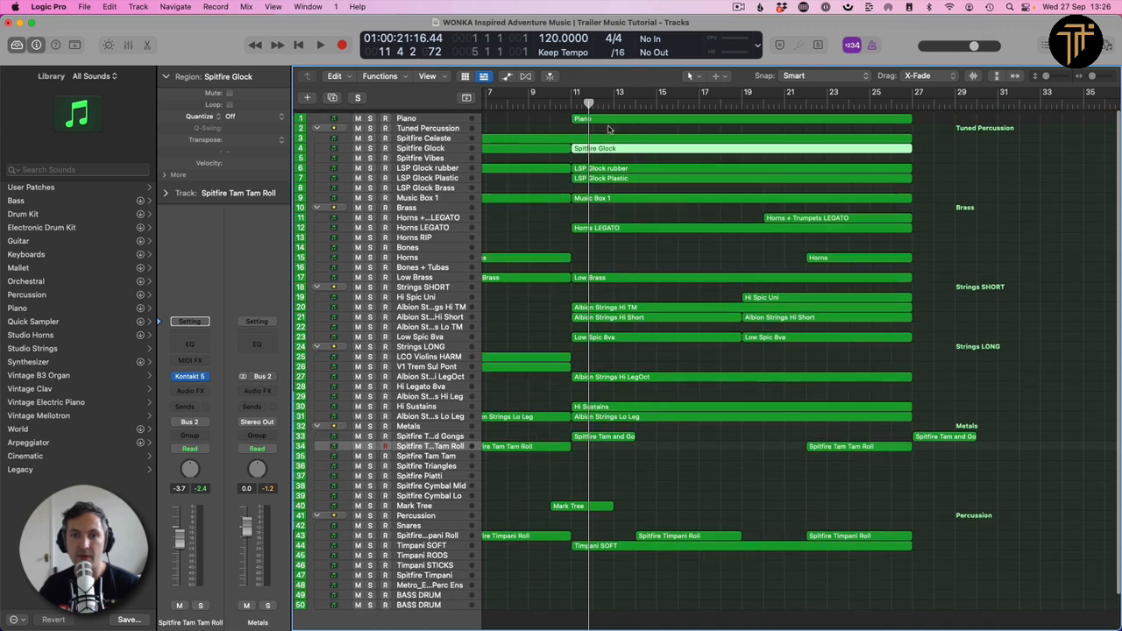
- View the Piano region's notes in the Piano Roll, clear the note selection, and close the editor
click(614, 115)
double_click(613, 115)
scroll(664, 451, down, 3)
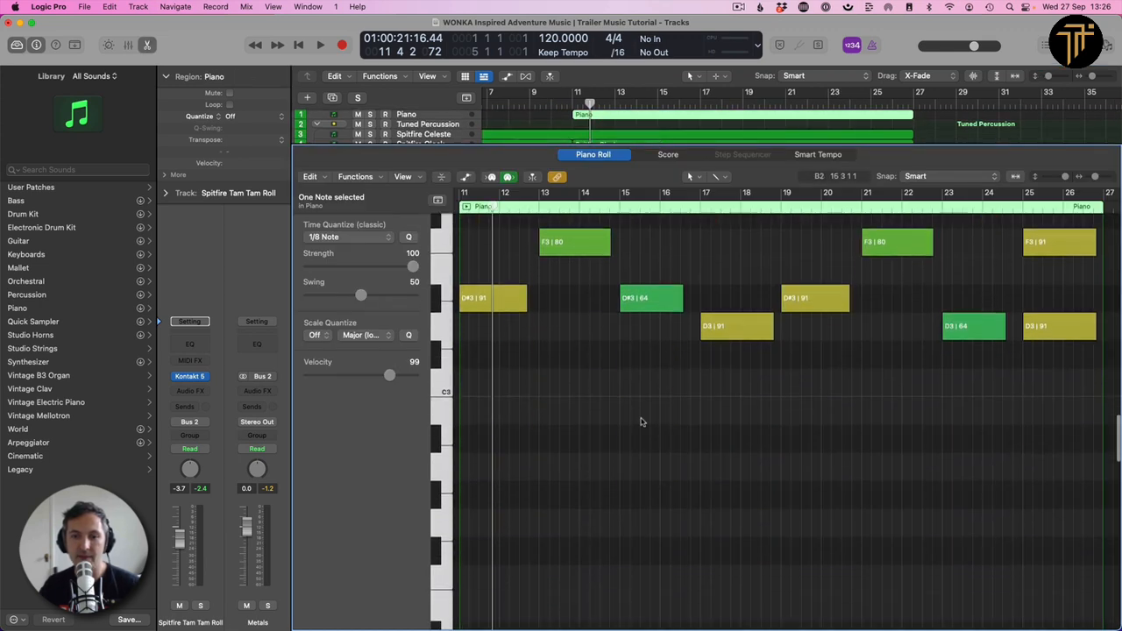
click(645, 422)
key(z)
key(e)
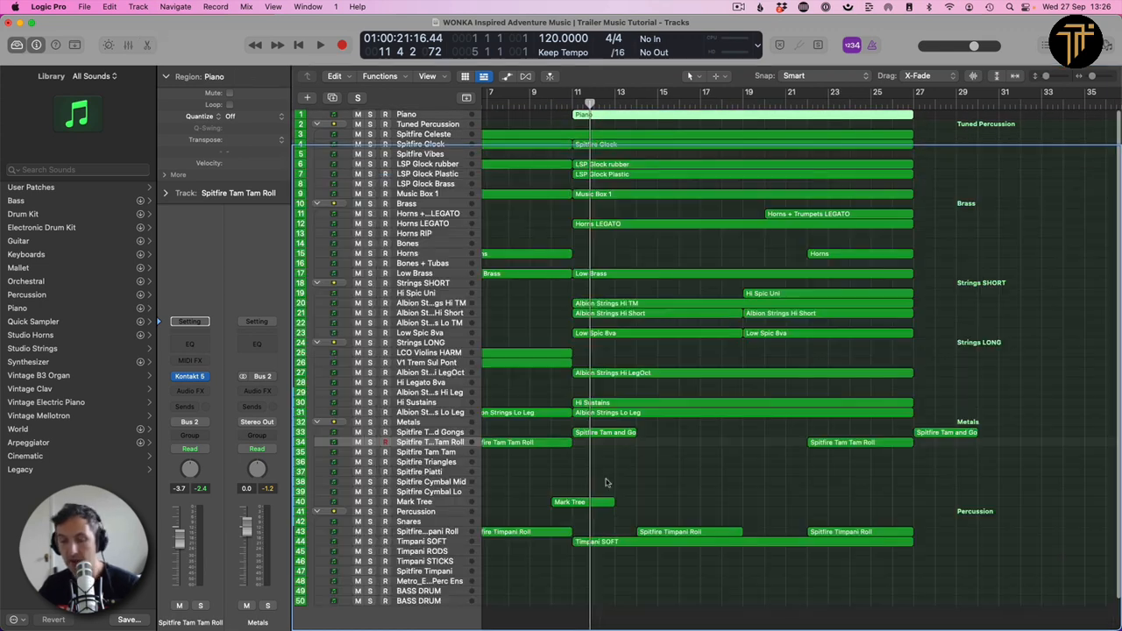
- Select the Albion Strings Lo Leg track and the Low Brass track in turn to highlight their regions
click(447, 412)
click(430, 275)
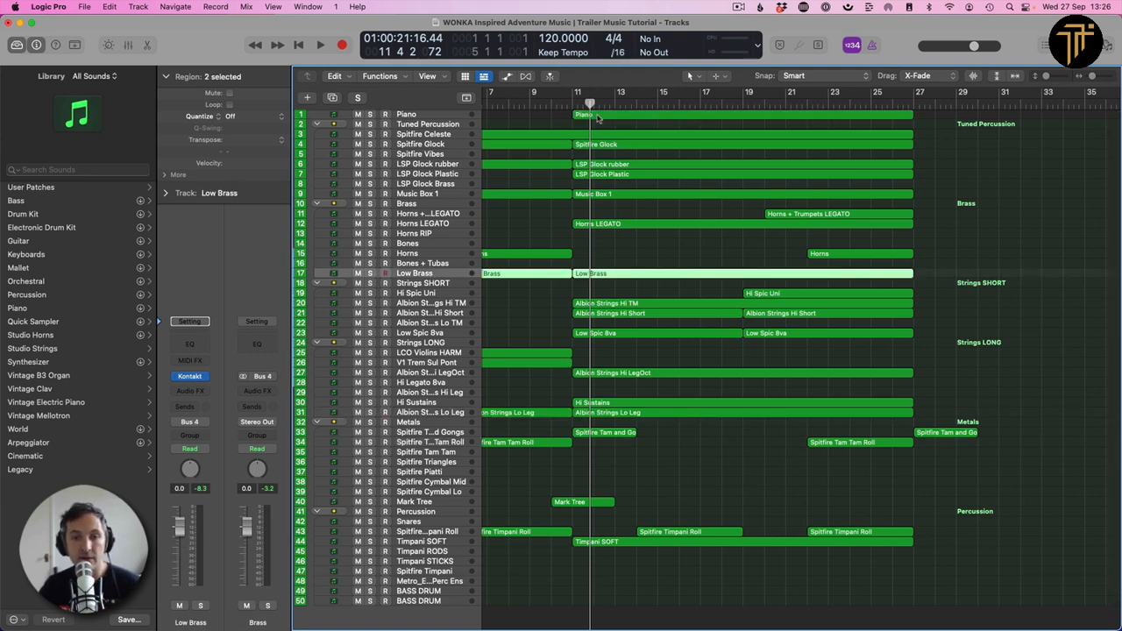
- Set the playhead at bar 11 and open the Albion Strings Hi LegOct region in the Piano Roll
click(573, 104)
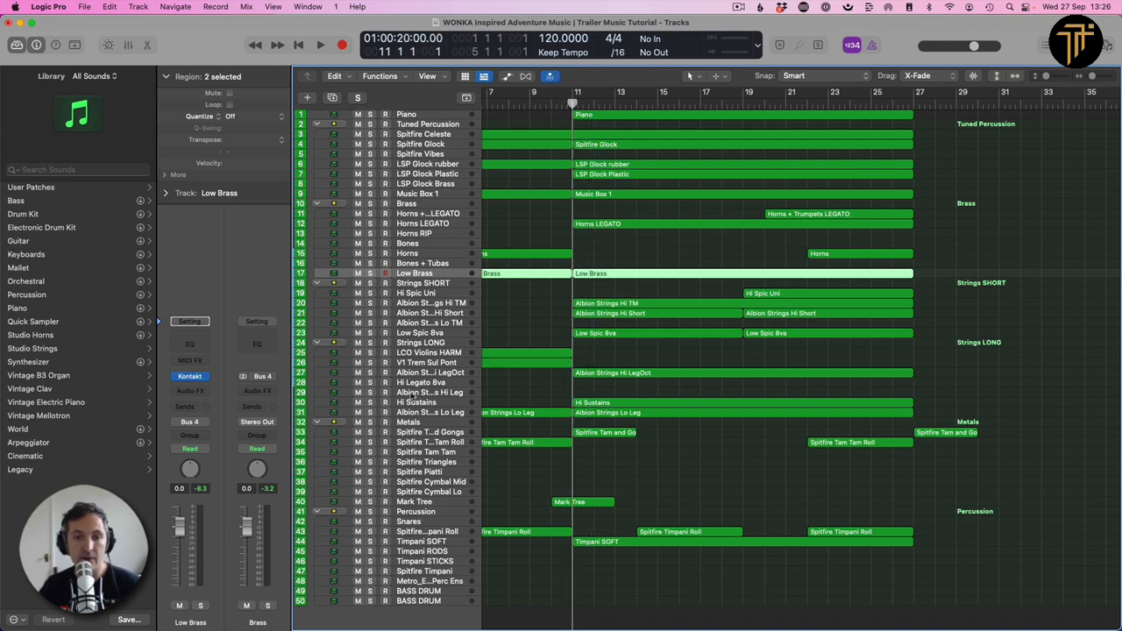
double_click(610, 375)
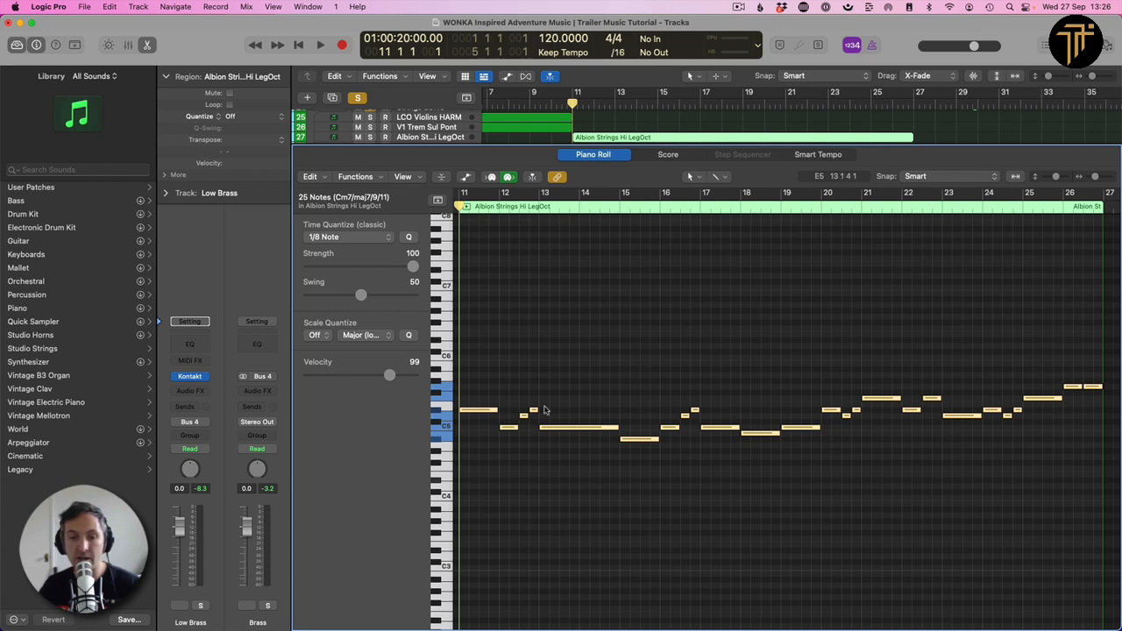
- Close the Albion Strings Hi LegOct editor and briefly view the Horns LEGATO region's notes in the Piano Roll
key(p)
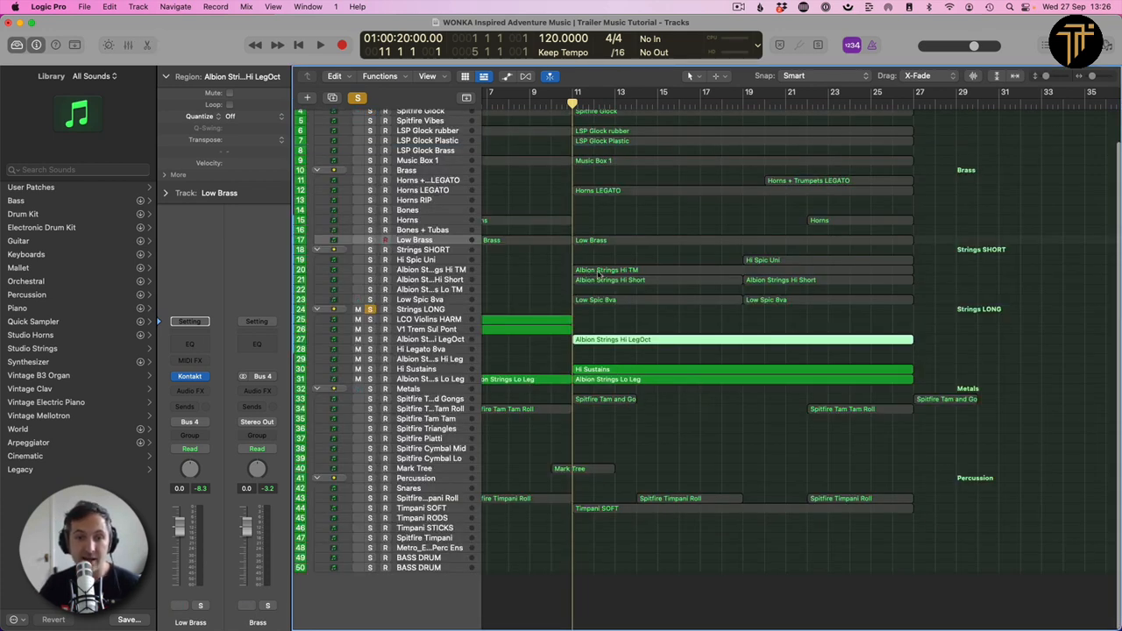
click(587, 193)
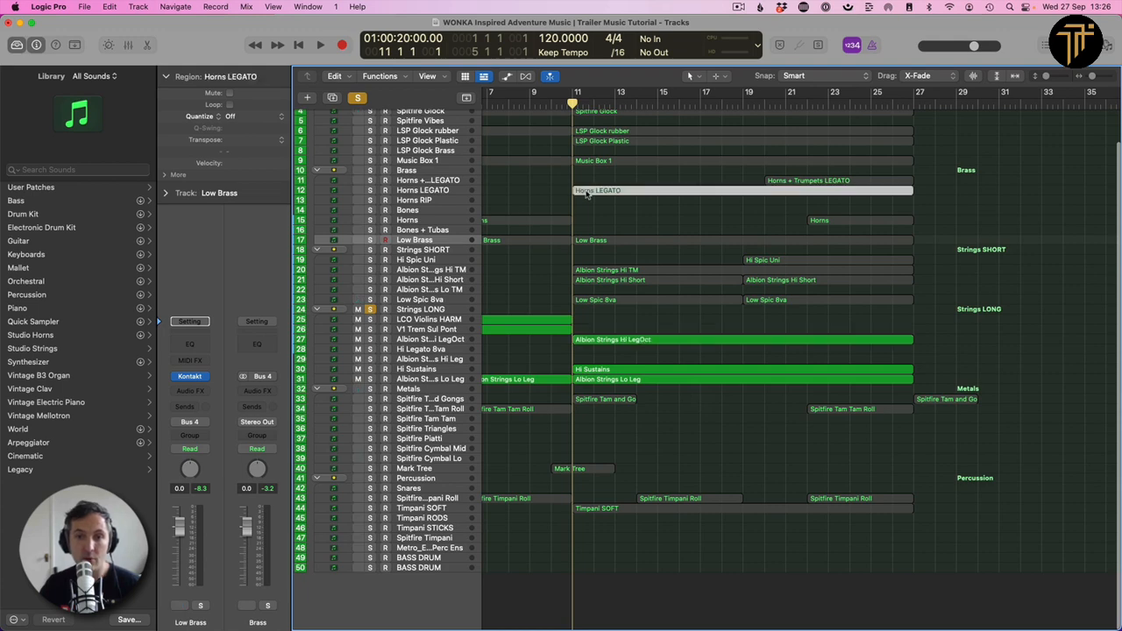
key(p)
key(p)
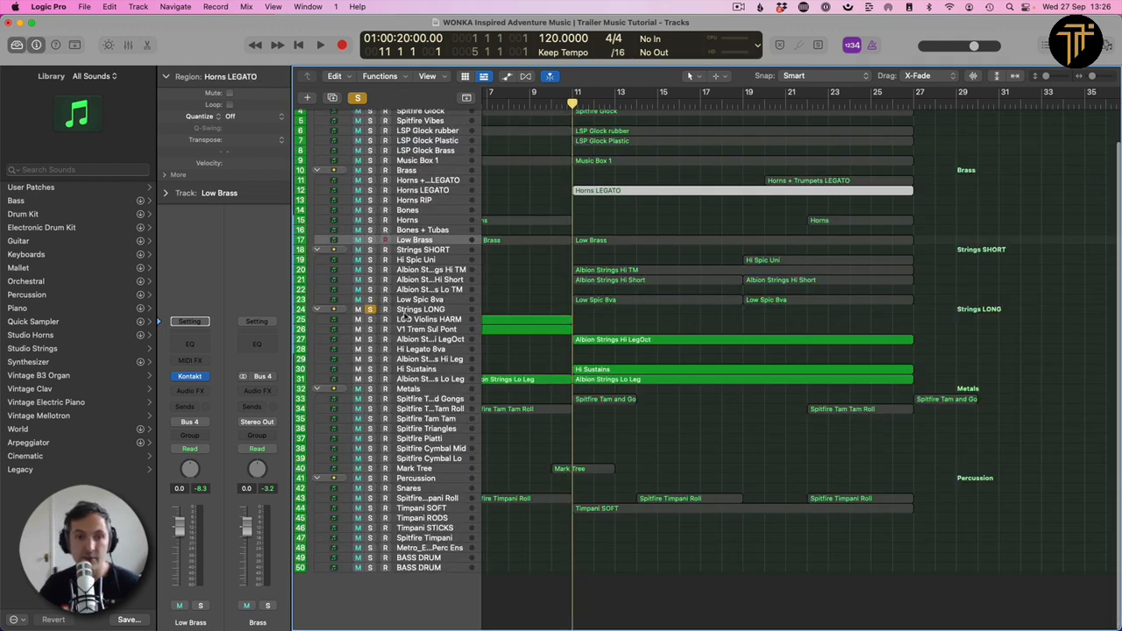
- Solo the Brass stack together with Strings LONG and place the playhead at bar 10, beat 4
click(368, 310)
click(385, 171)
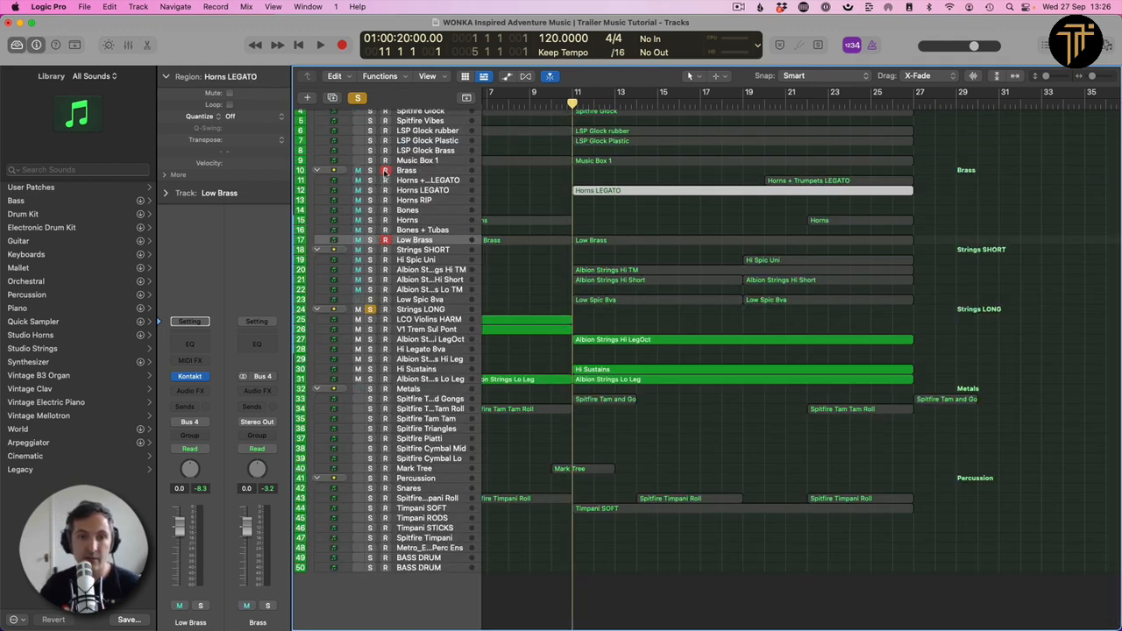
click(370, 170)
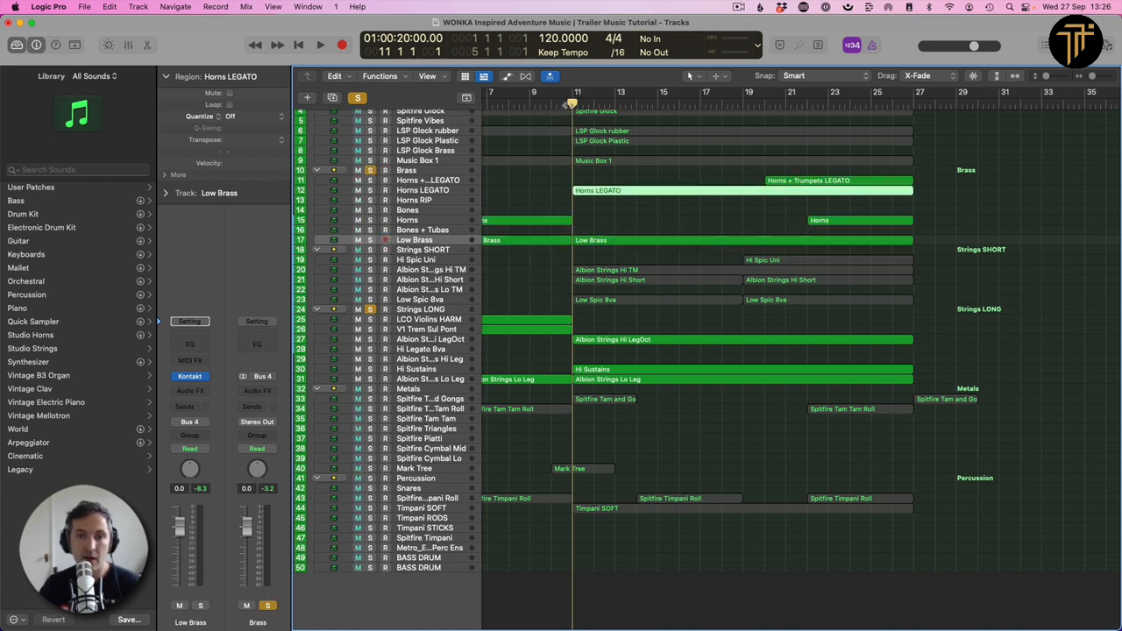
click(567, 104)
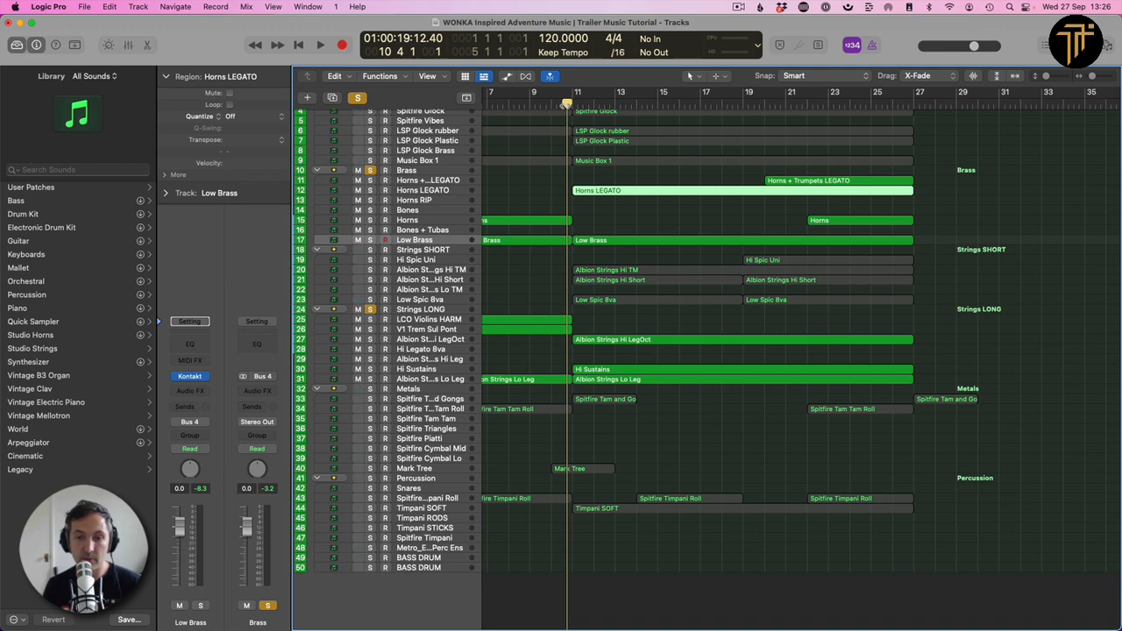
- View the Hi Sustains region's chord notes in the Piano Roll and close the editor
double_click(589, 368)
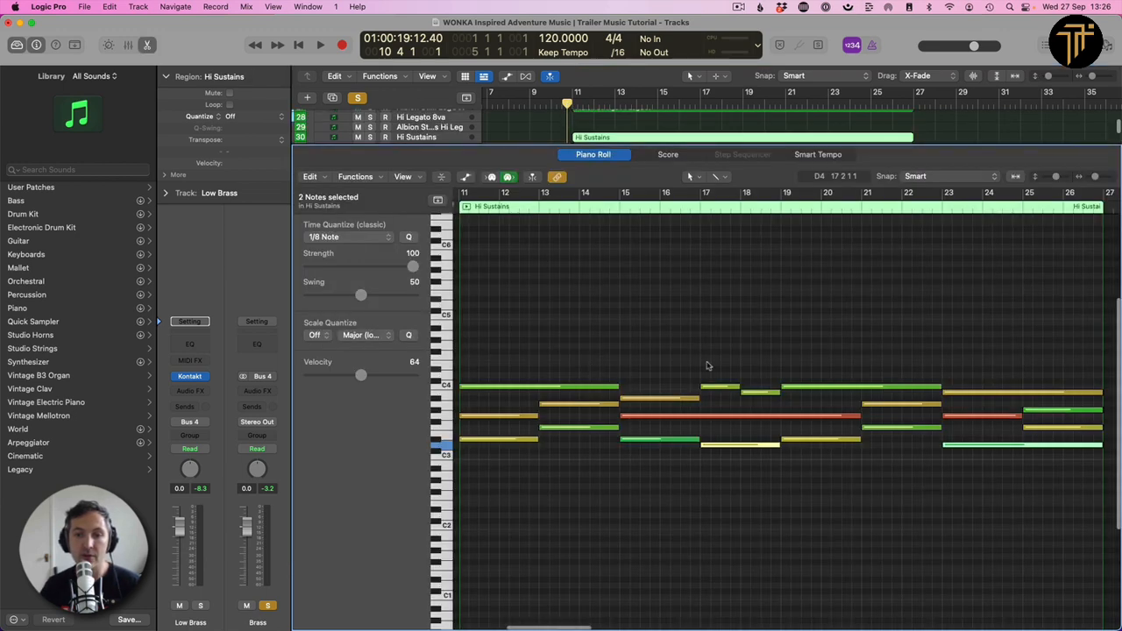
key(z)
key(z)
key(p)
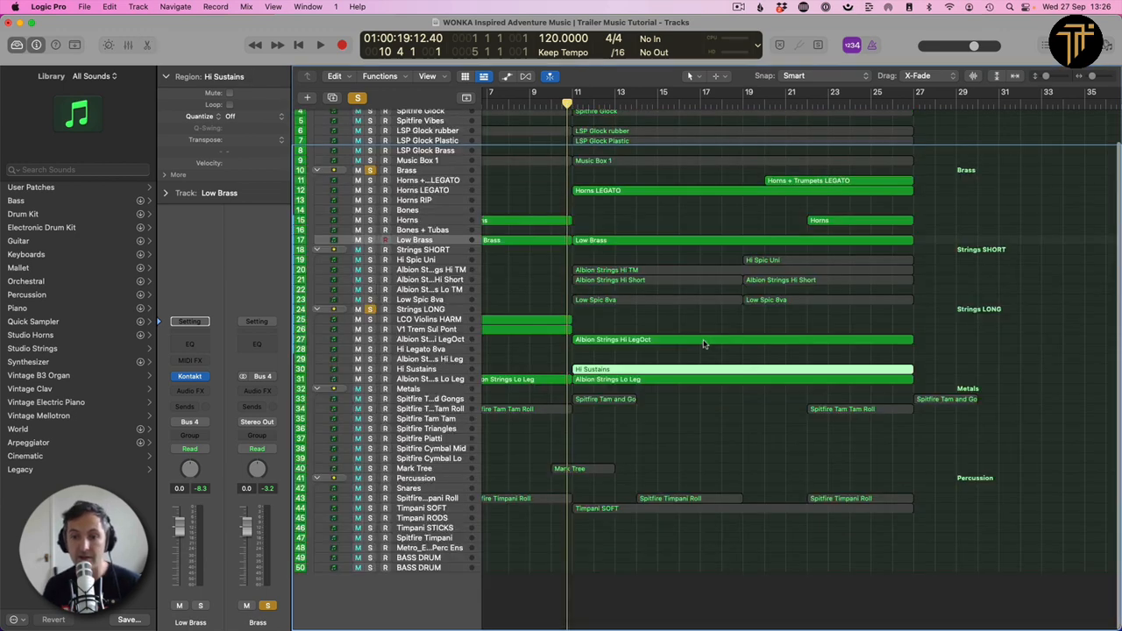
- Play the soloed Brass and Strings LONG parts from just before bar 11 and stop in bar 19
key(space)
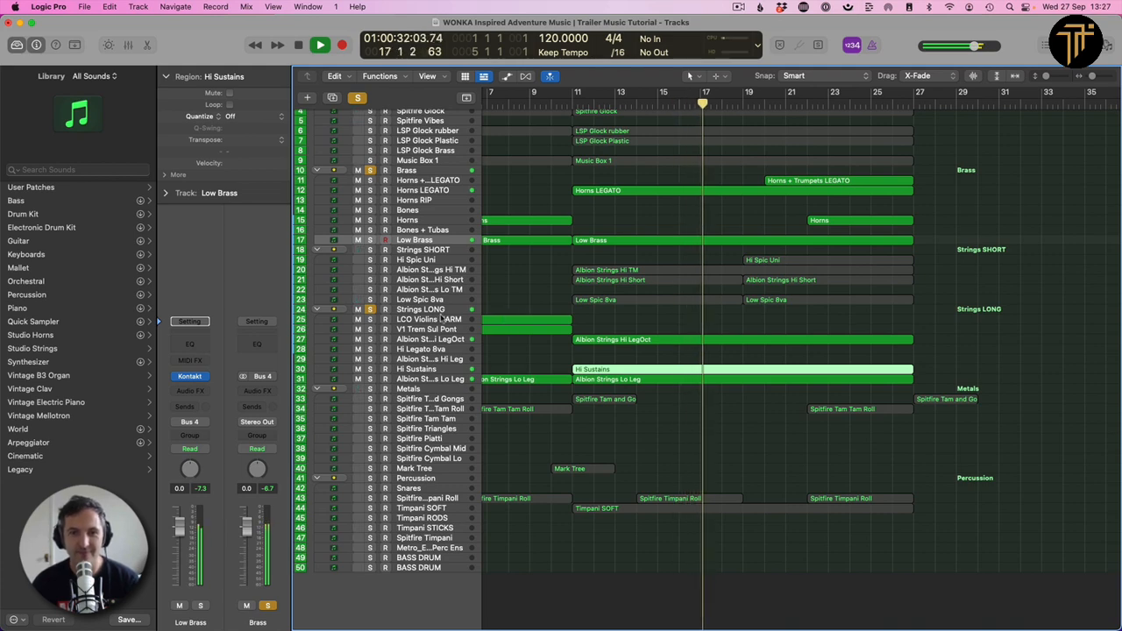
scroll(491, 246, up, 3)
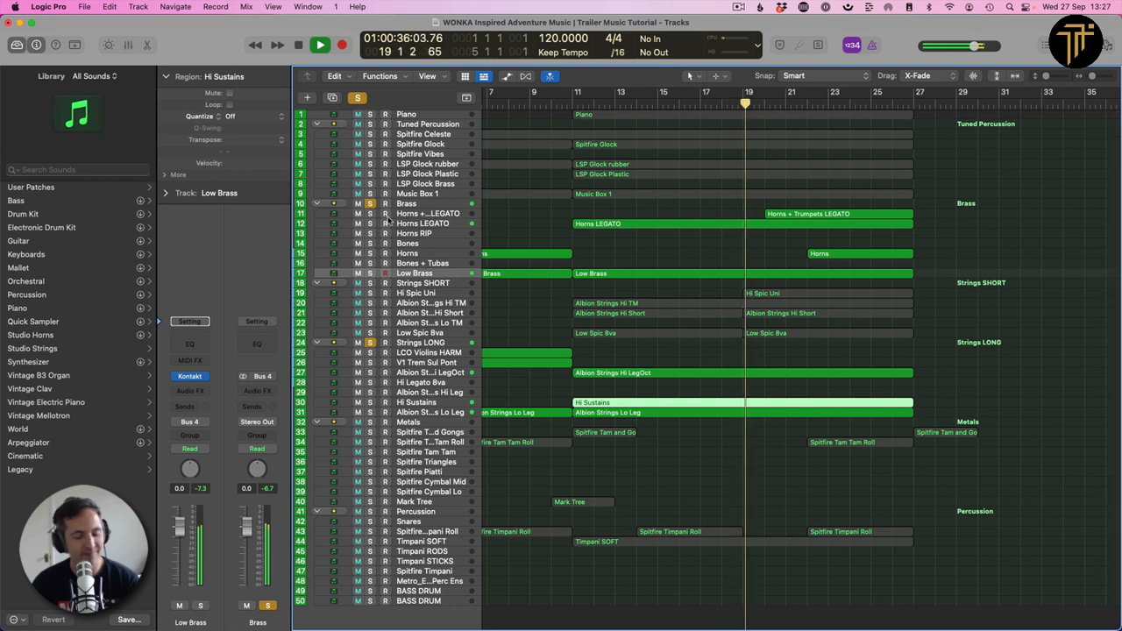
key(space)
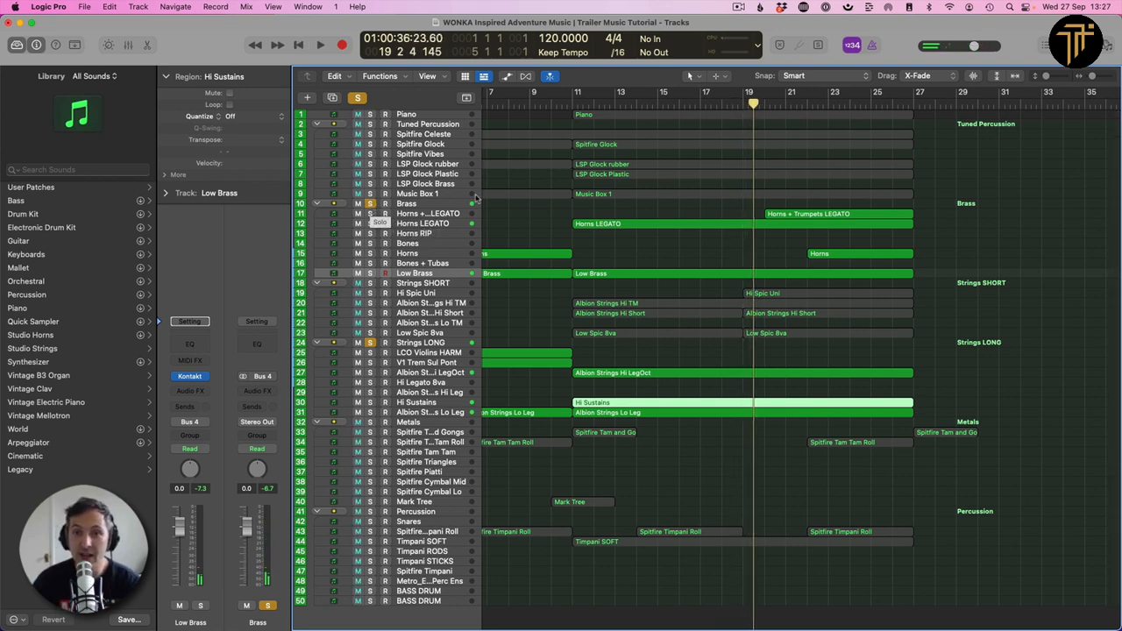
- Replace the solos on the Brass and Strings LONG stacks with mutes and play the remaining arrangement from bar 19 to bar 21
click(372, 205)
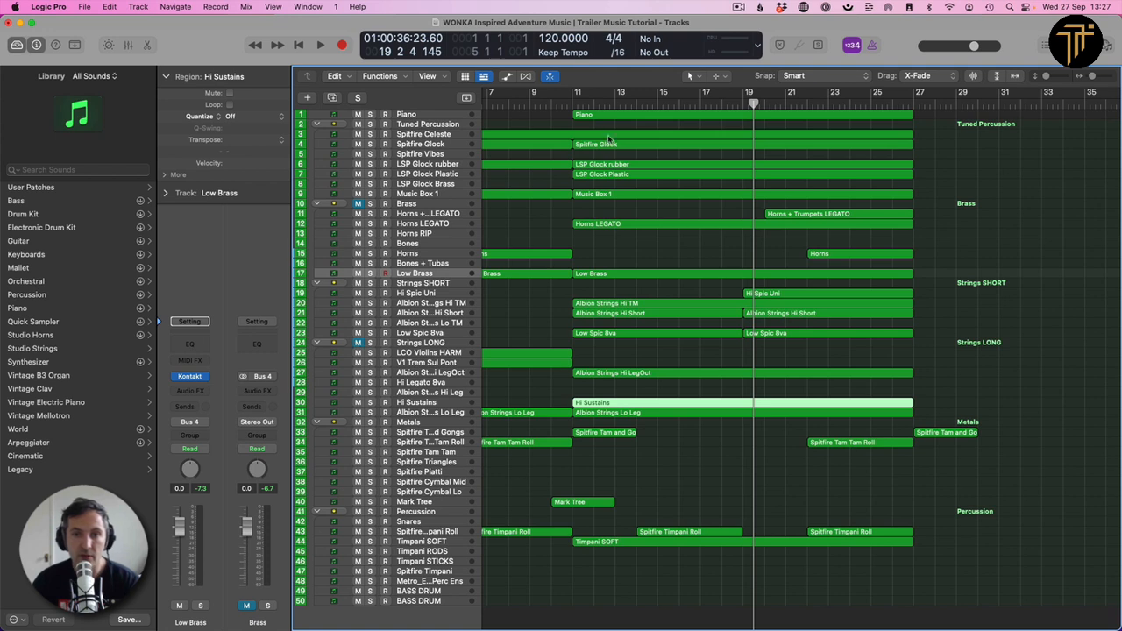
key(space)
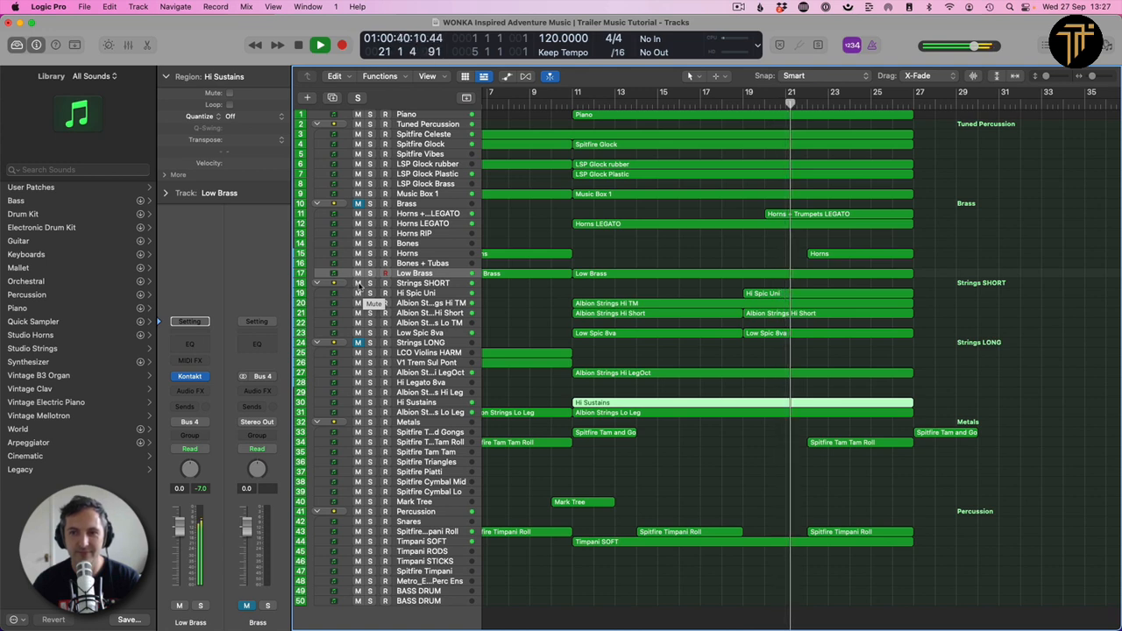
key(space)
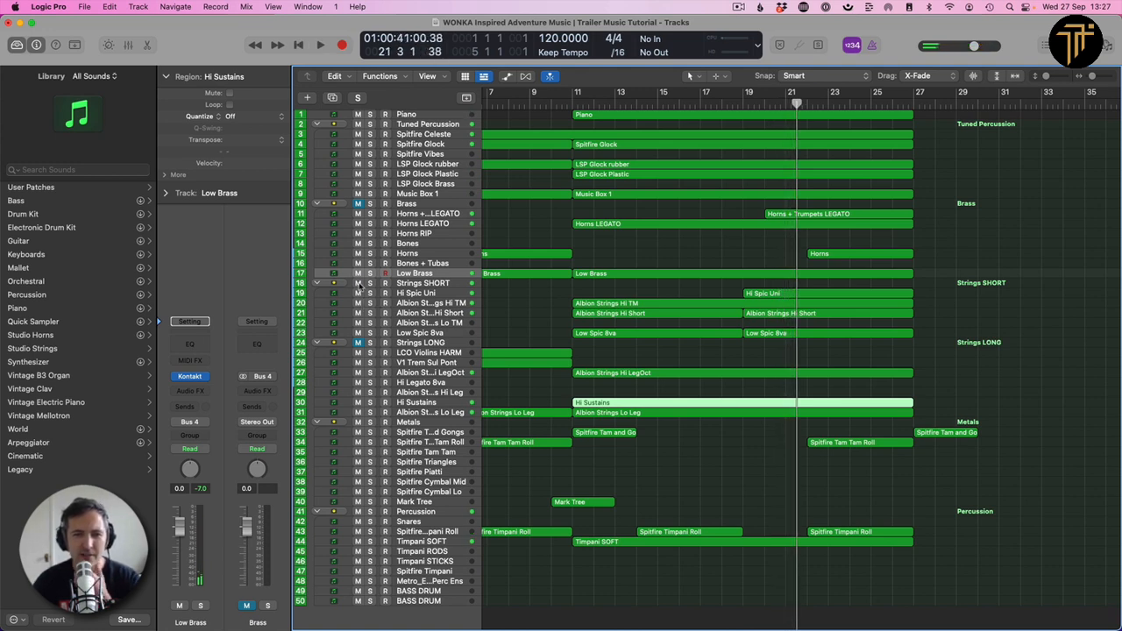
- Collapse the Brass and Strings LONG track stacks in the zoomed-out arrangement
click(1085, 77)
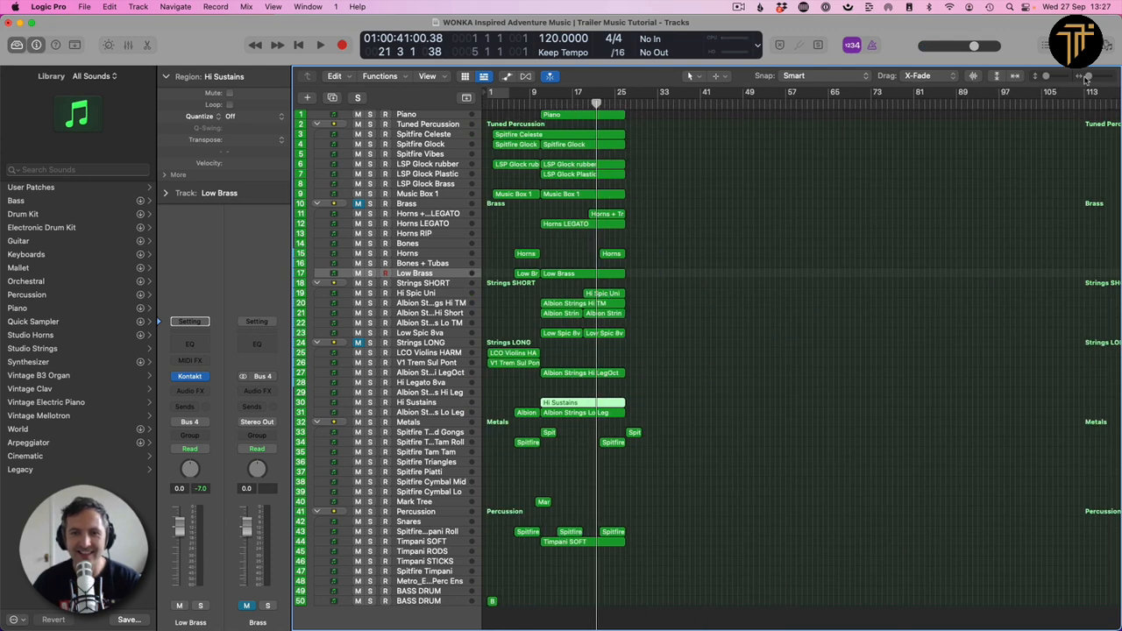
click(1056, 77)
click(1057, 77)
drag(1047, 78, 1039, 80)
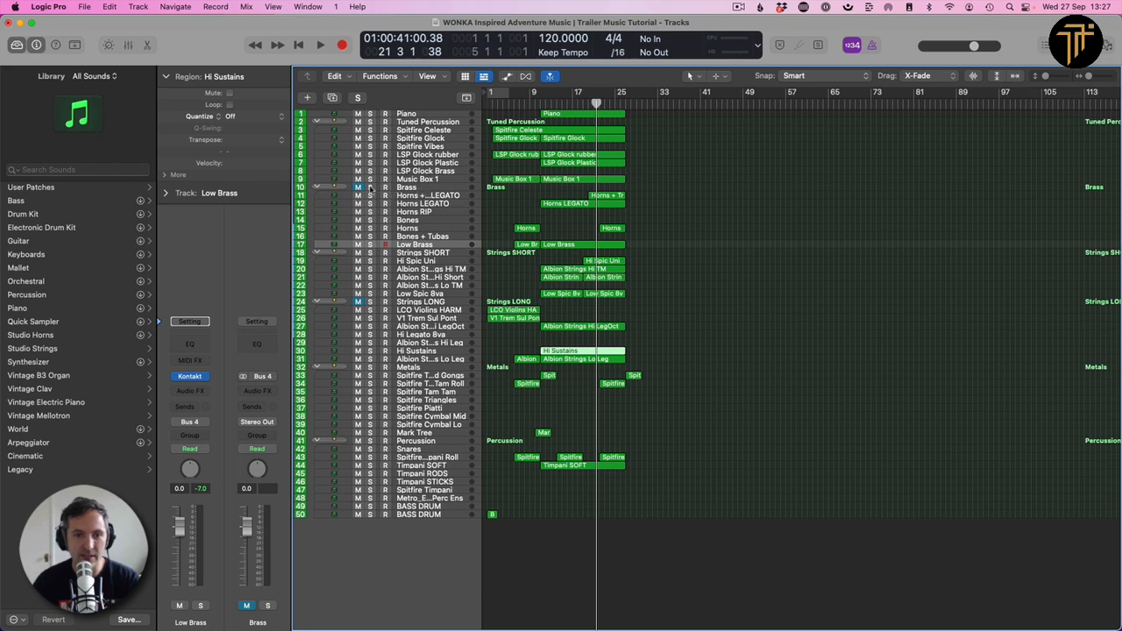
click(317, 187)
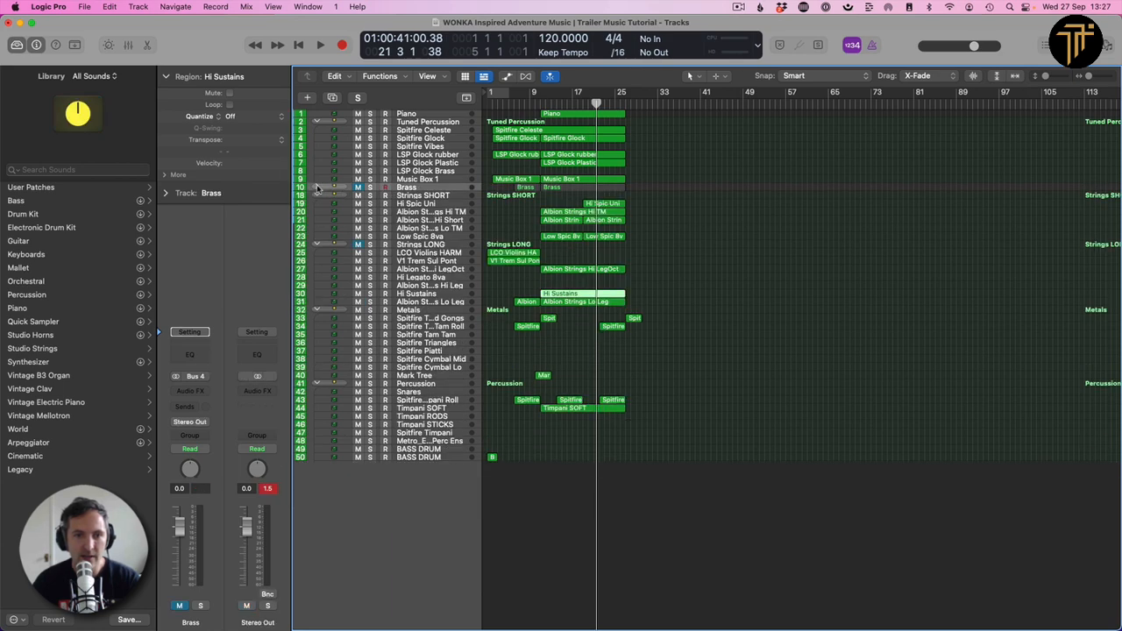
click(316, 245)
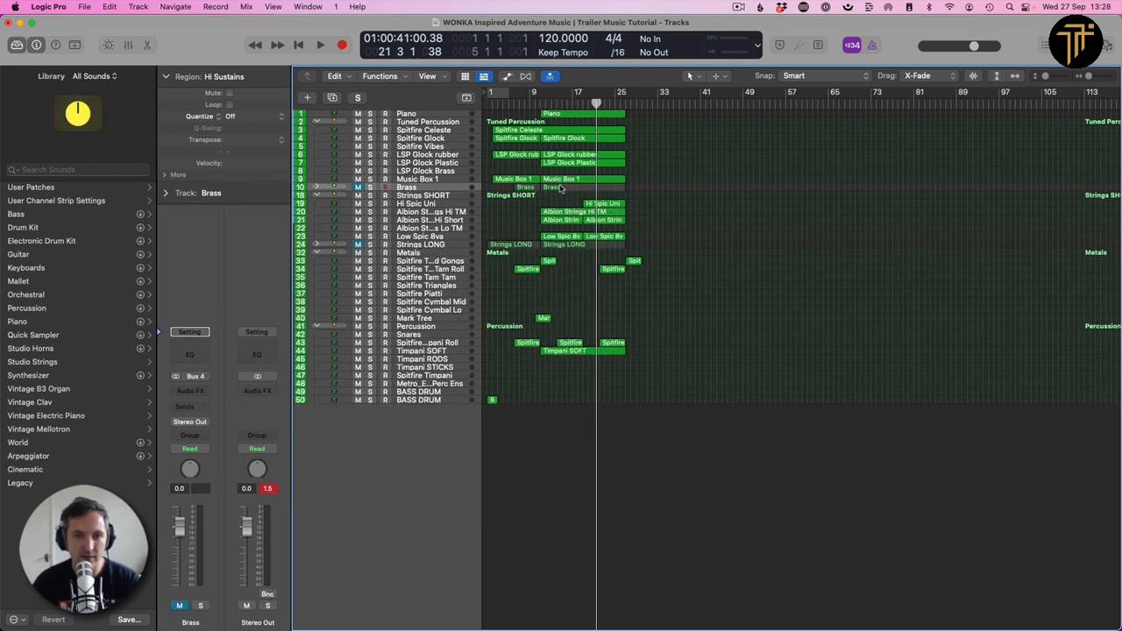
- Move the bar 11 Brass and Strings LONG stack regions to bar 27
click(562, 188)
shift+click(562, 246)
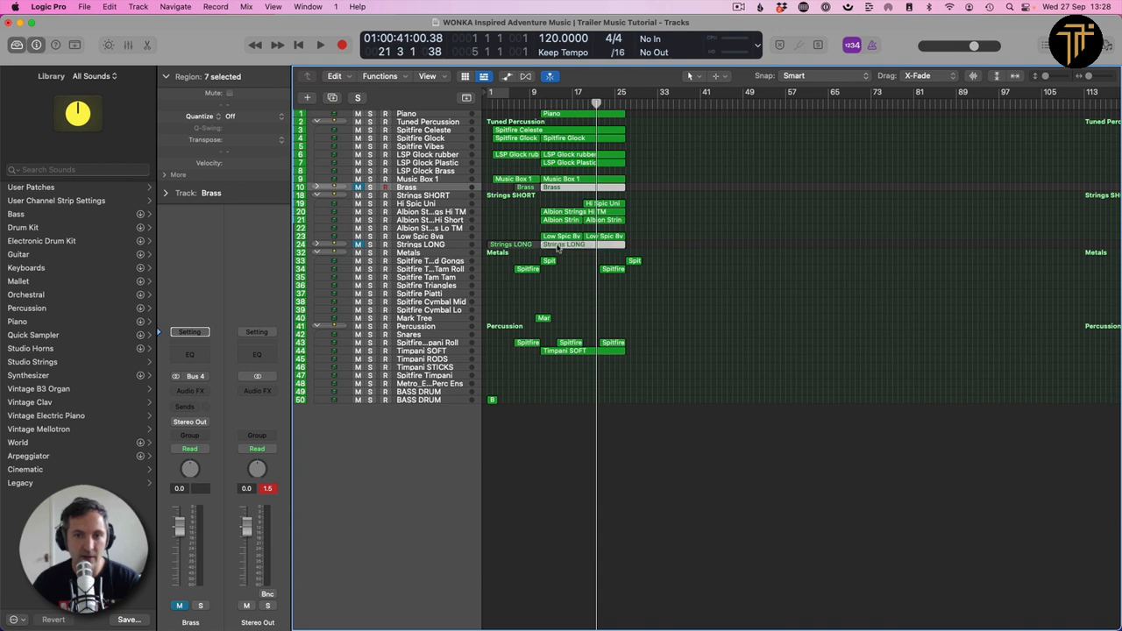
drag(562, 248, 648, 247)
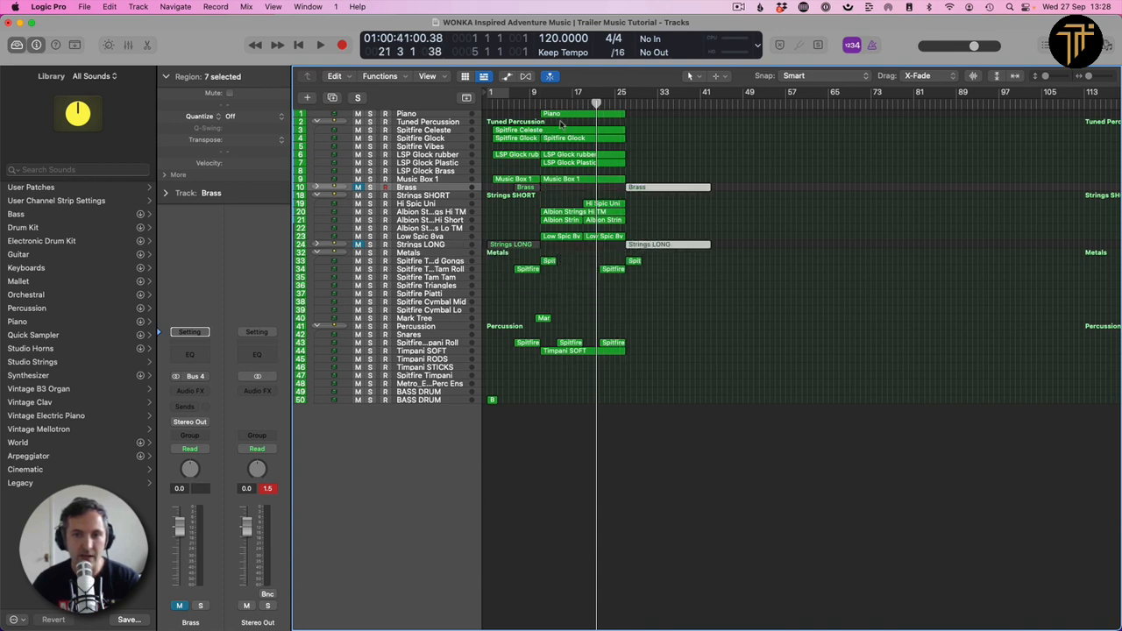
- Copy the main section's Piano, tuned percussion (except Celeste), short strings, Tam Tam Roll, Mark Tree and timpani regions 16 bars along to start the section at bar 27
click(551, 115)
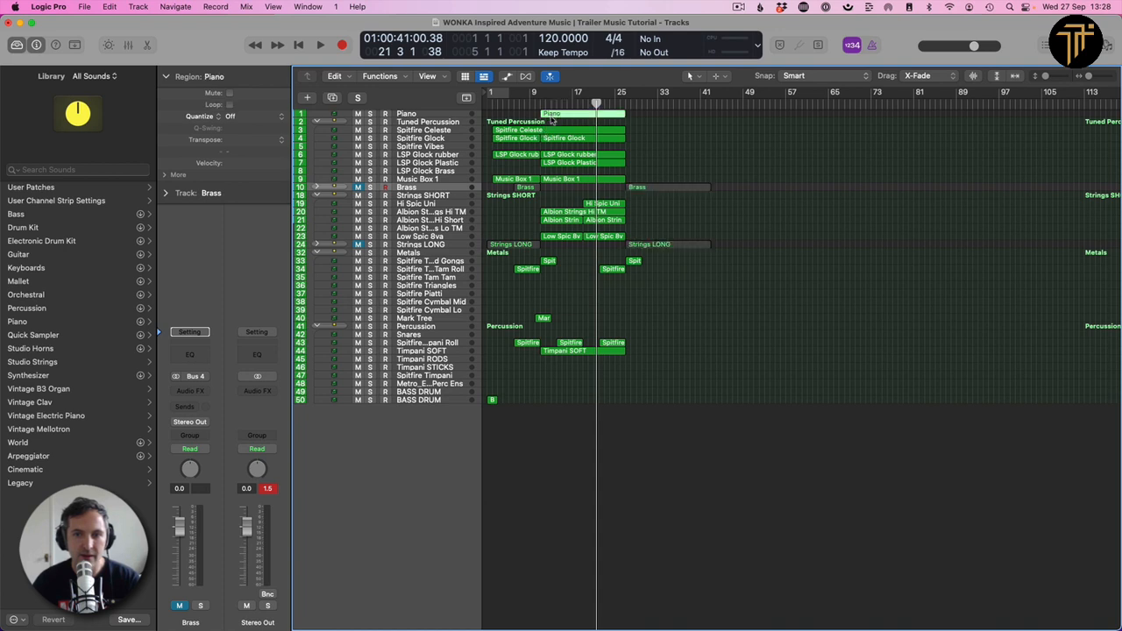
shift+click(549, 138)
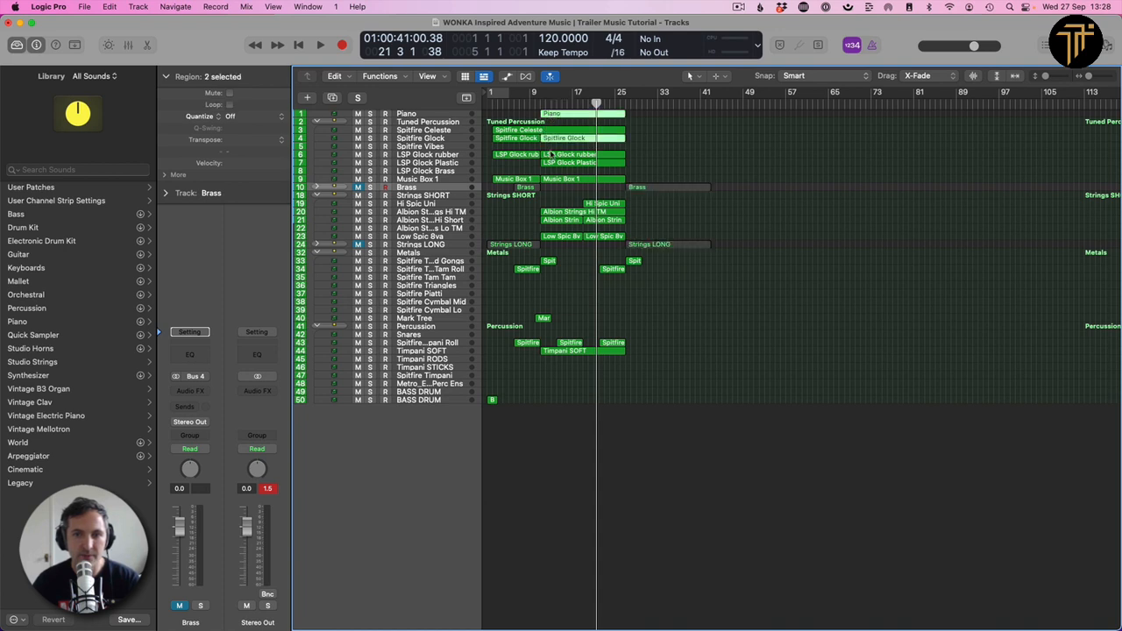
shift+click(552, 154)
shift+click(554, 162)
shift+click(556, 179)
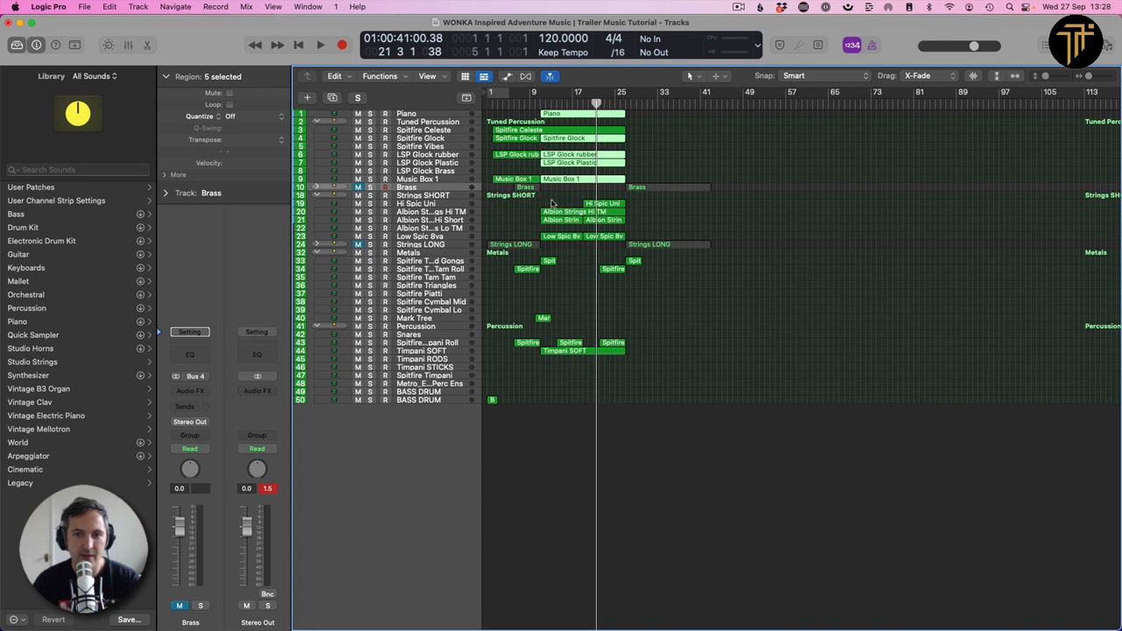
drag(541, 199, 610, 237)
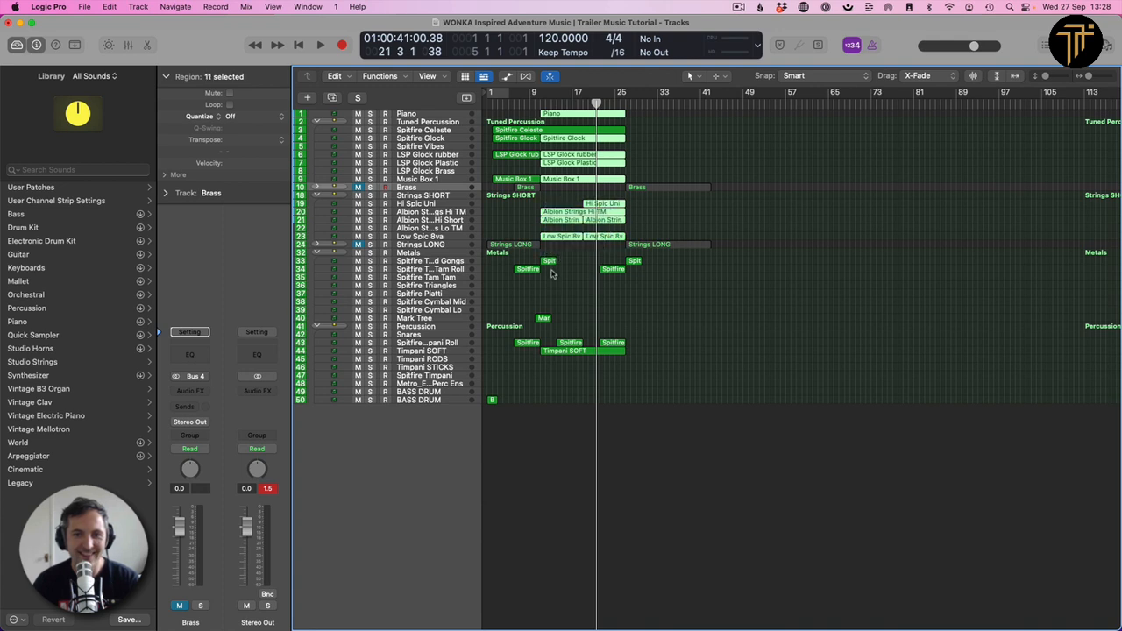
drag(551, 273, 624, 354)
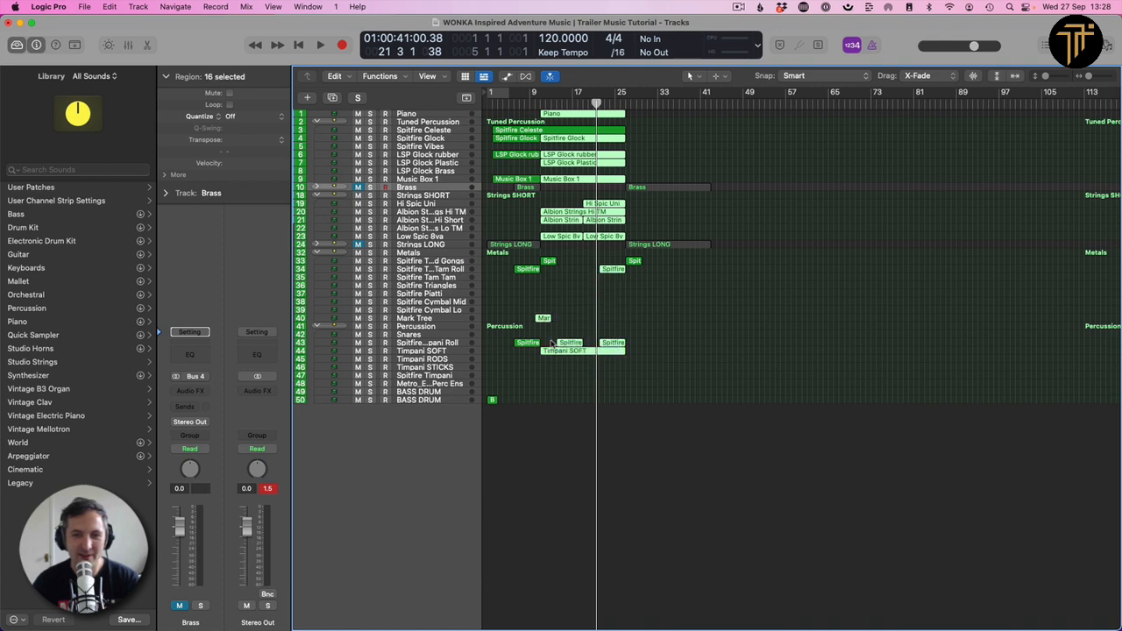
drag(551, 352, 640, 359)
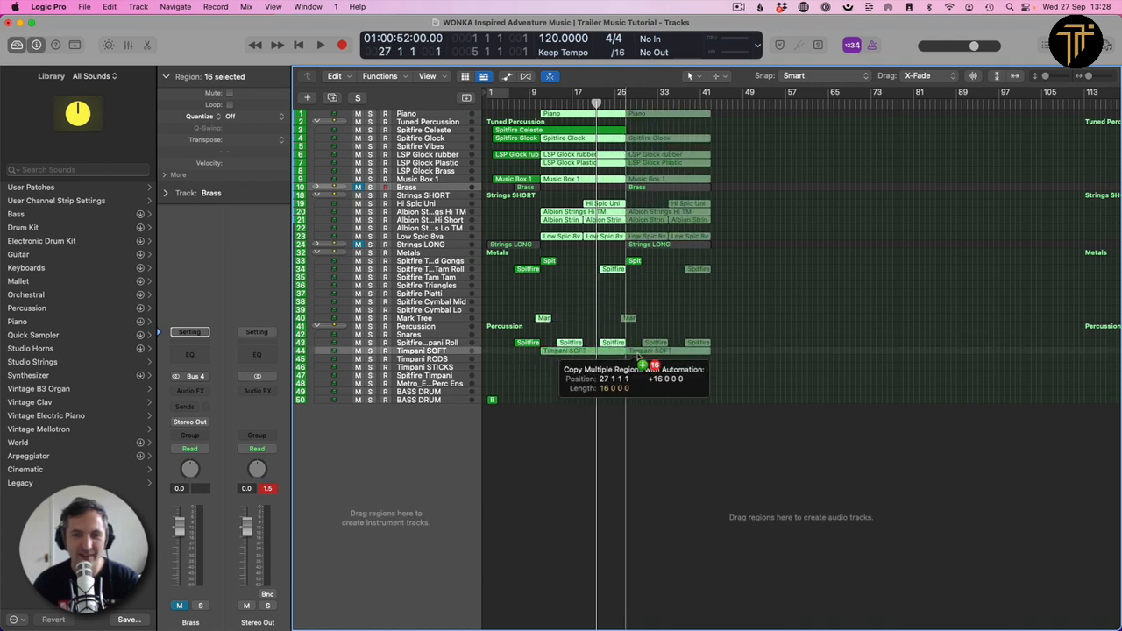
drag(663, 268, 664, 267)
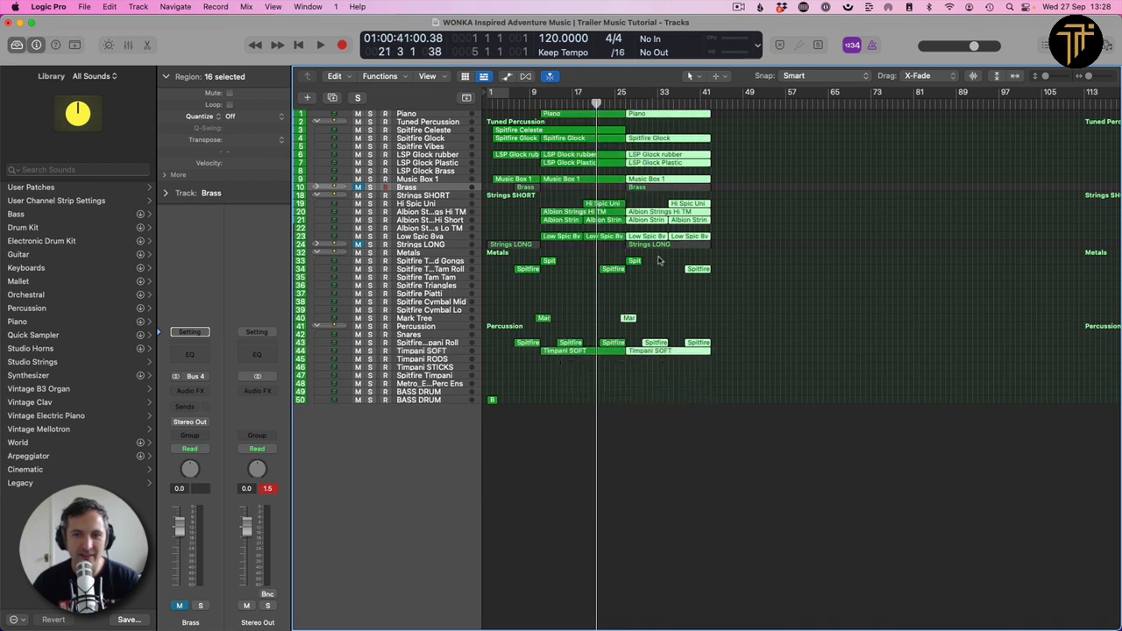
- Unmute the Brass and Strings LONG stacks, clear the region selection, and fit the whole arrangement in view
click(358, 187)
click(357, 243)
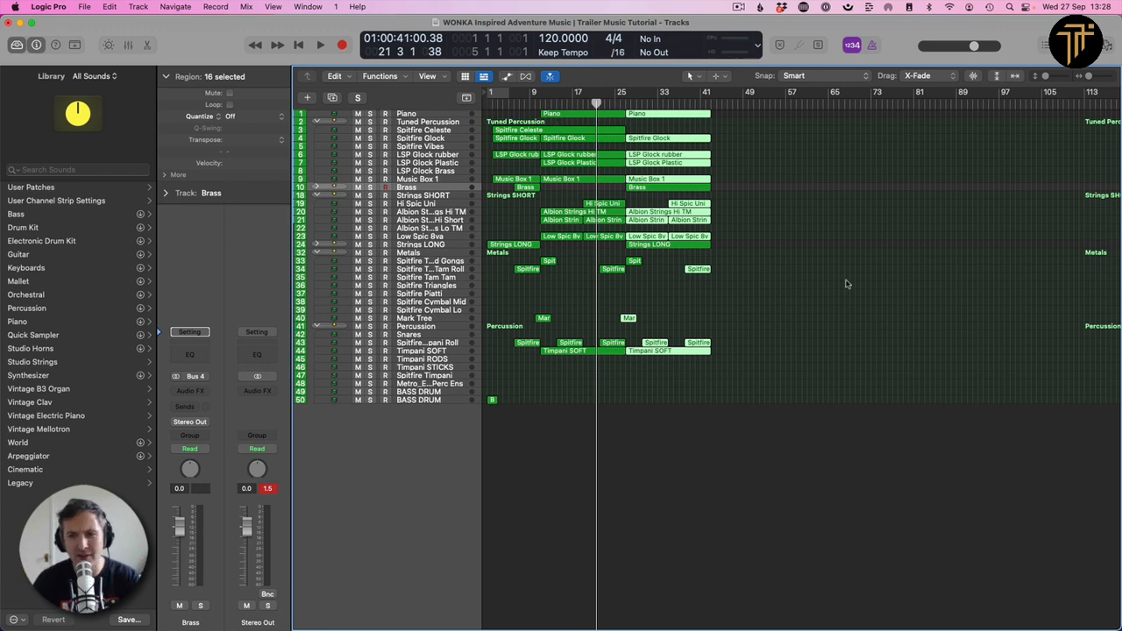
click(846, 283)
key(z)
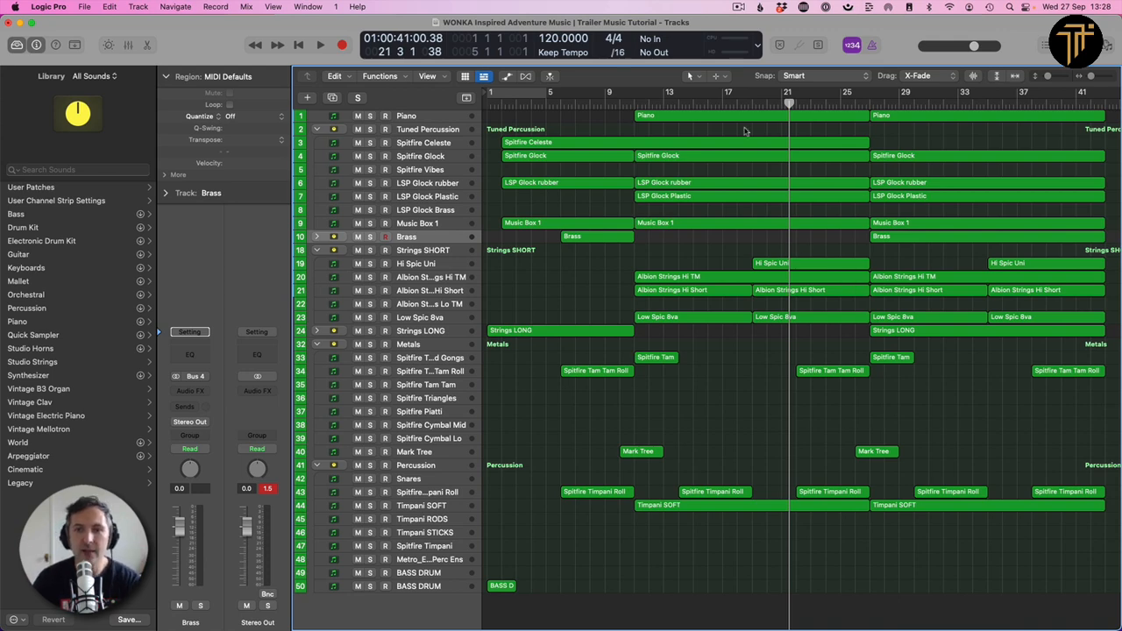
- Play the soloed Tuned Percussion stack from bar 10, beat 4, and mute the Spitfire Celeste track during playback
click(630, 106)
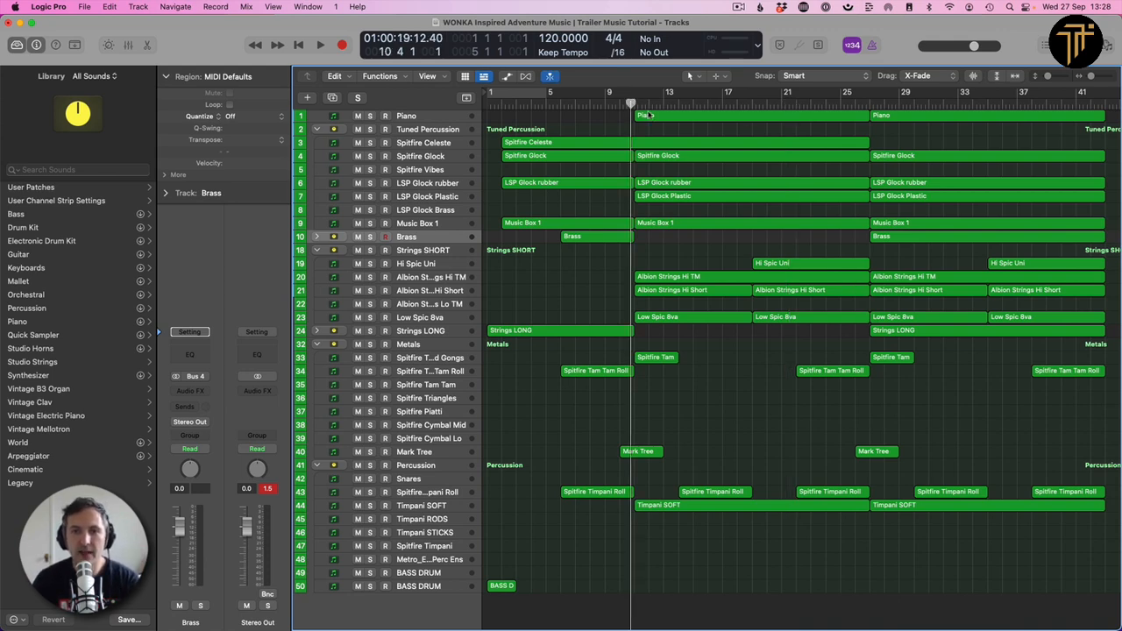
click(369, 130)
click(369, 129)
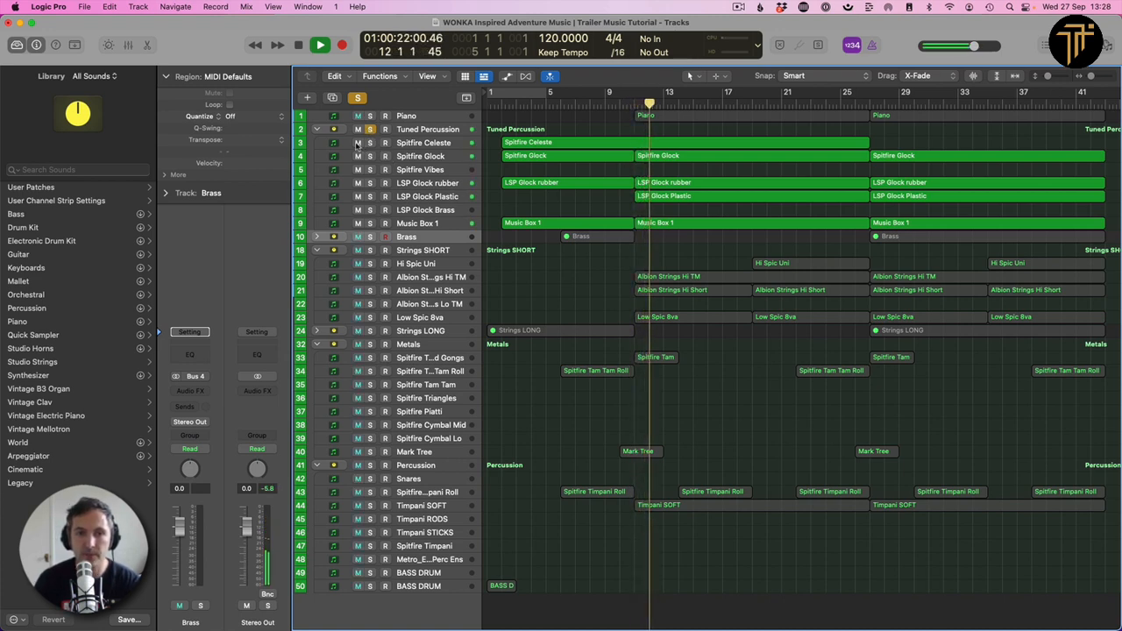
click(357, 142)
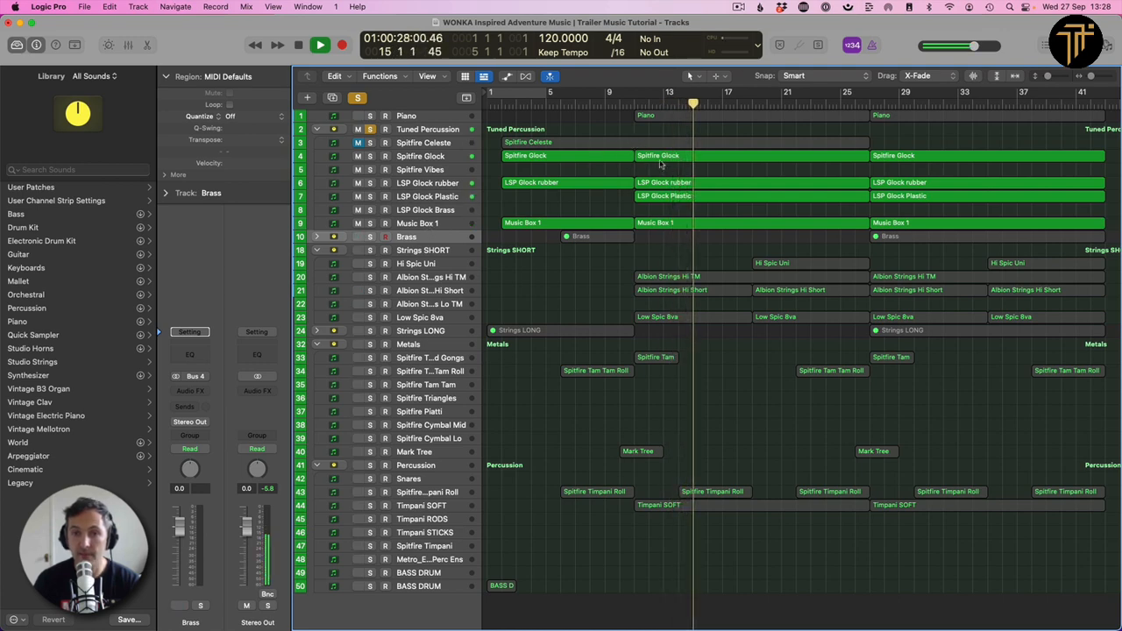
- Solo only the Spitfire Celeste track, open its region in the Piano Roll, and stop playback to examine the notes from bar 11
click(369, 130)
click(370, 144)
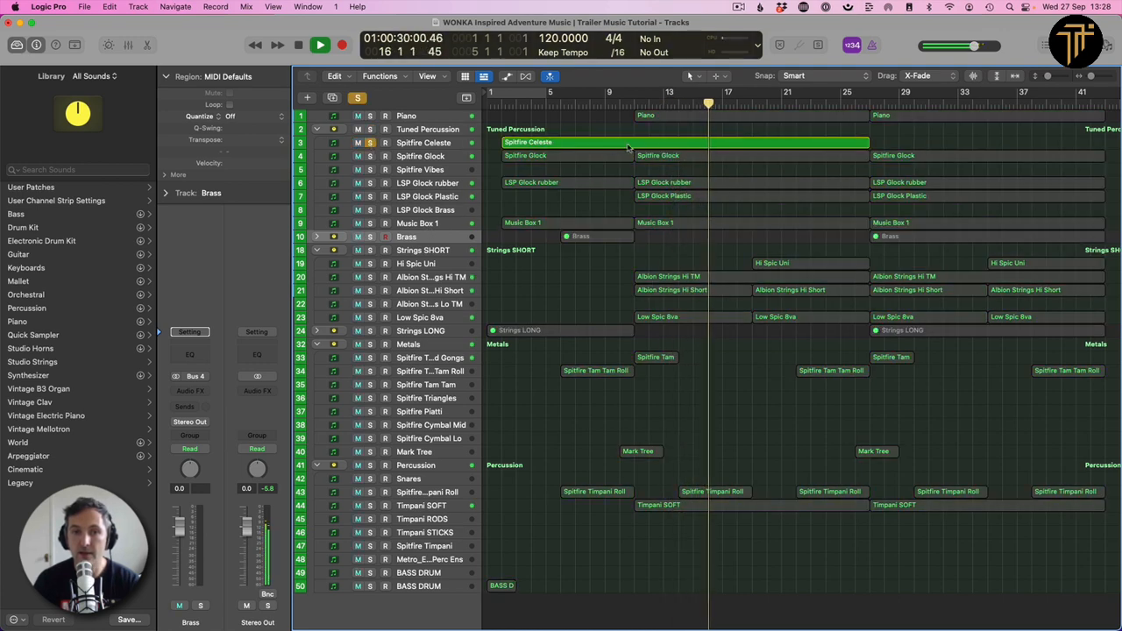
double_click(675, 143)
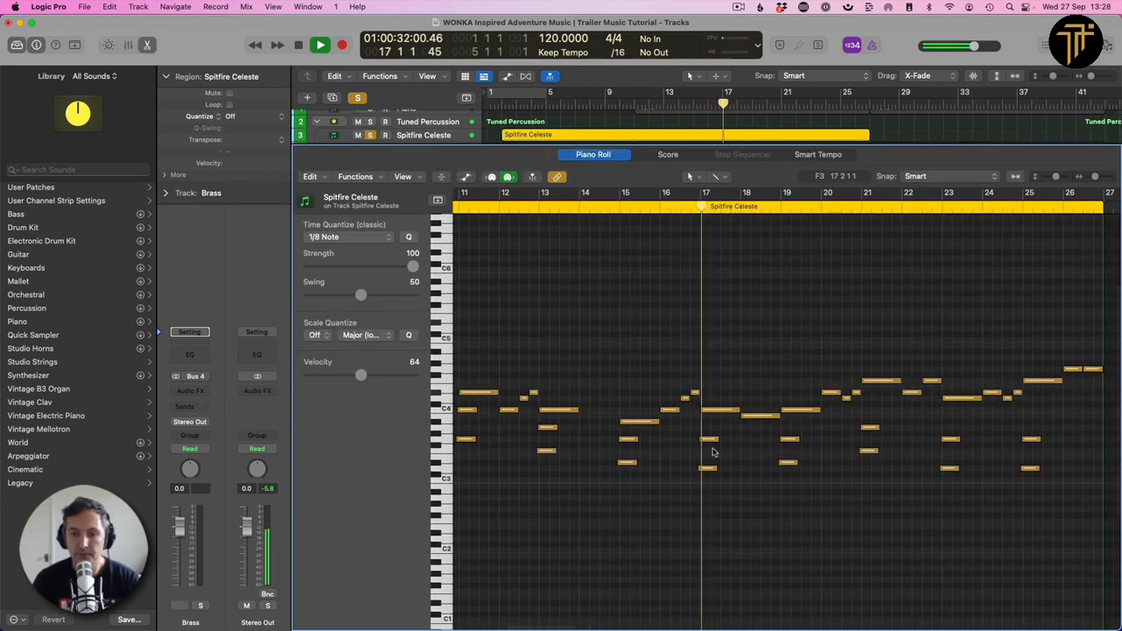
key(space)
scroll(596, 420, left, 2)
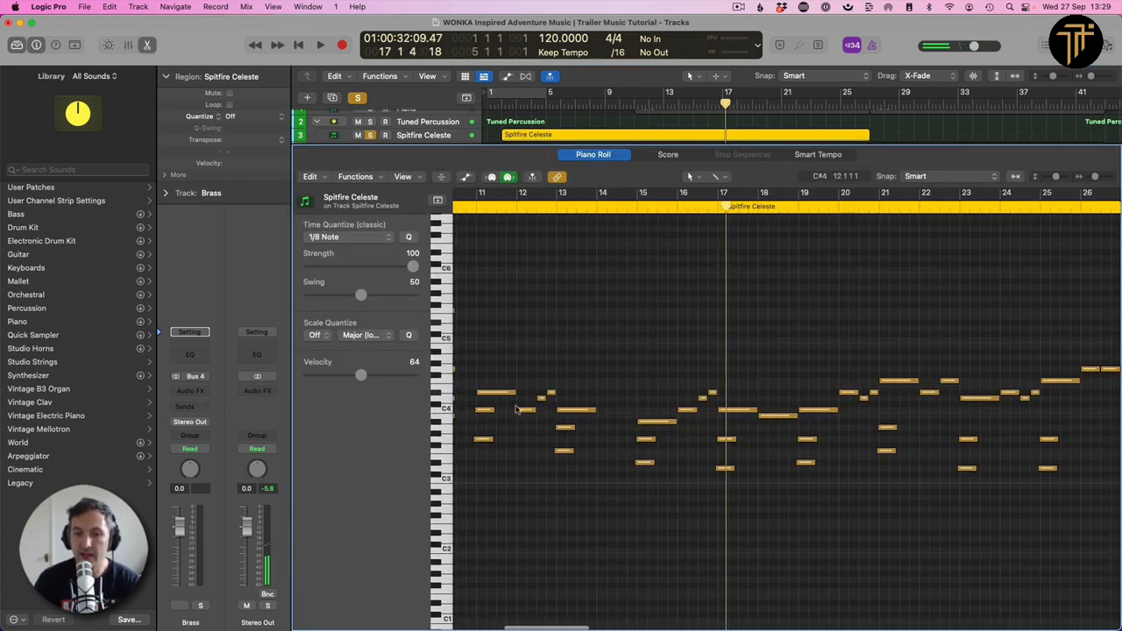
- Play the soloed Spitfire Celeste notes from bar 11, close the Piano Roll, and stop playback
scroll(493, 420, right, 1)
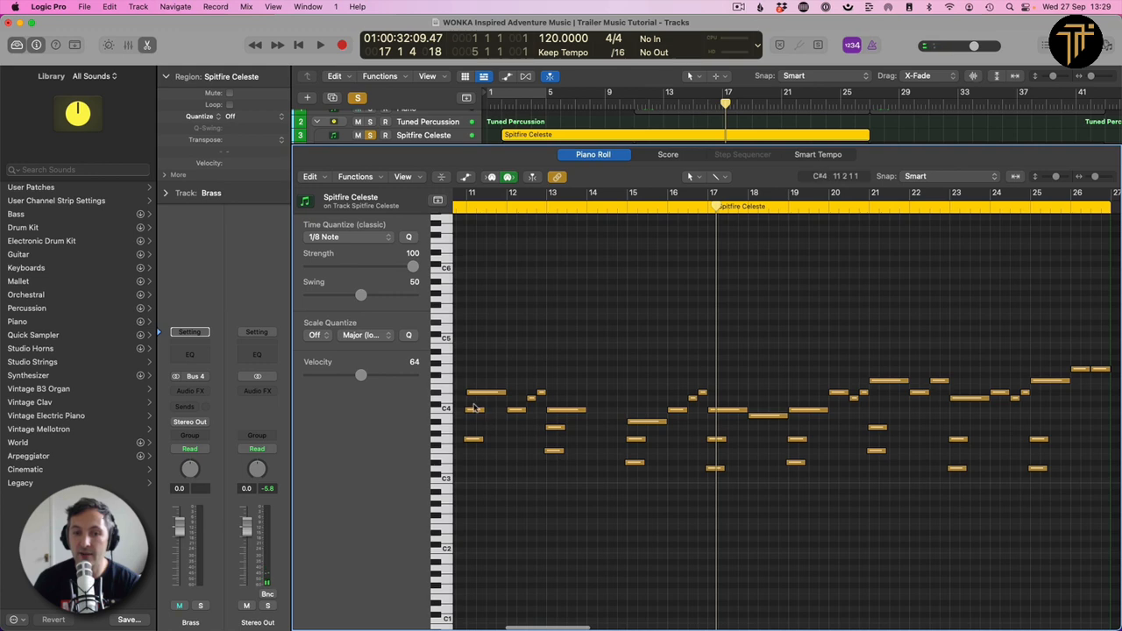
click(461, 211)
key(space)
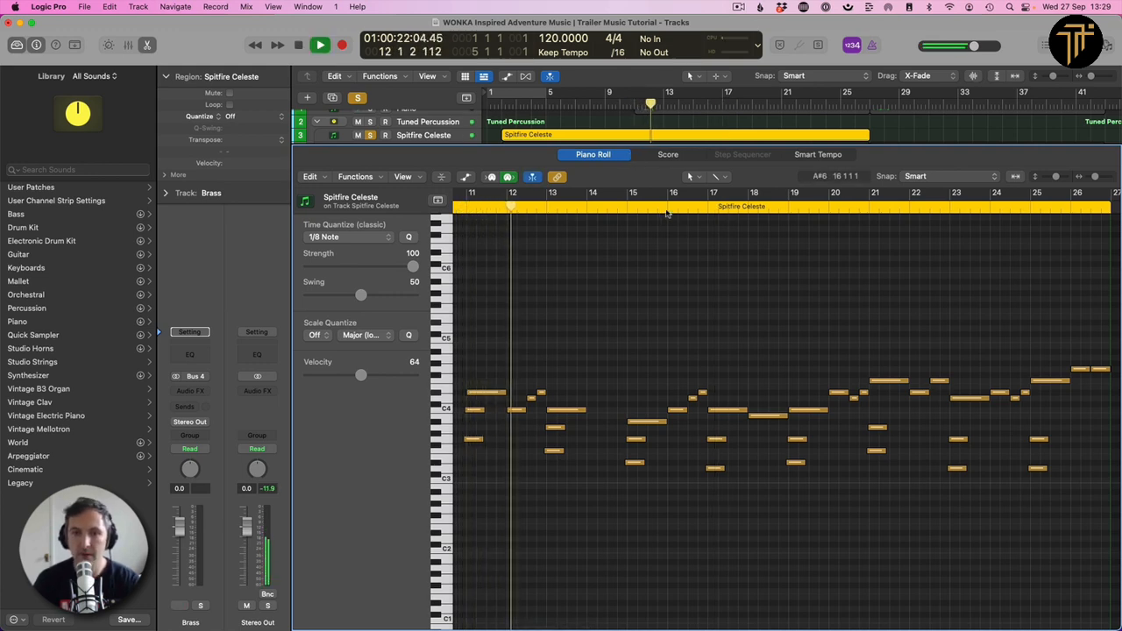
key(p)
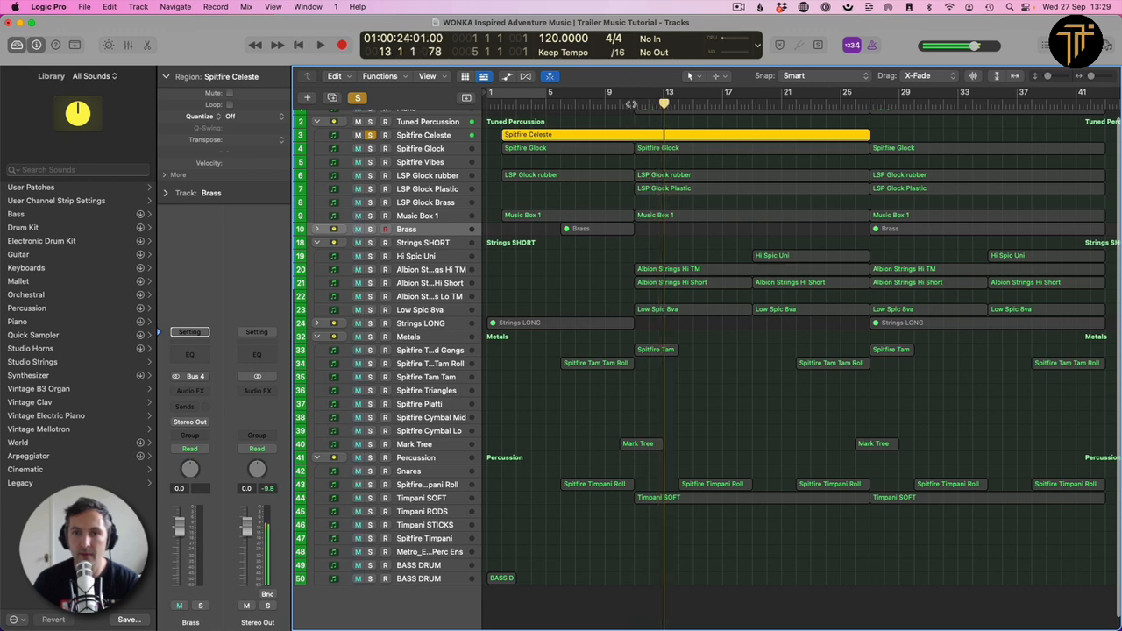
key(space)
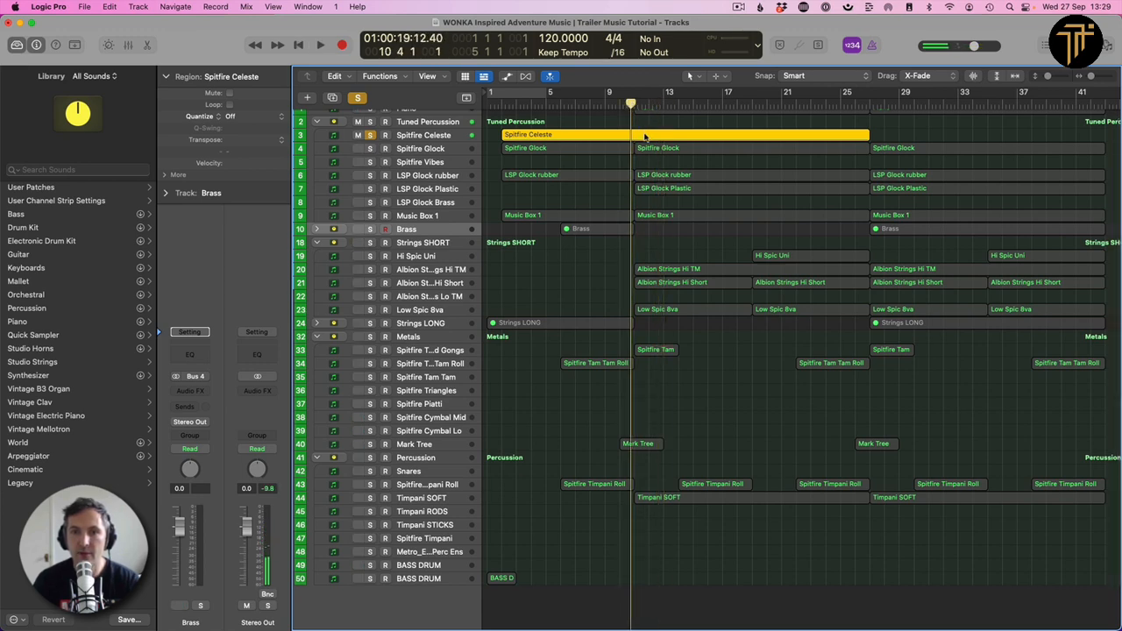
- Split the Spitfire Celeste region at bar 10, beat 4, and copy its second part 16 bars along
key(z)
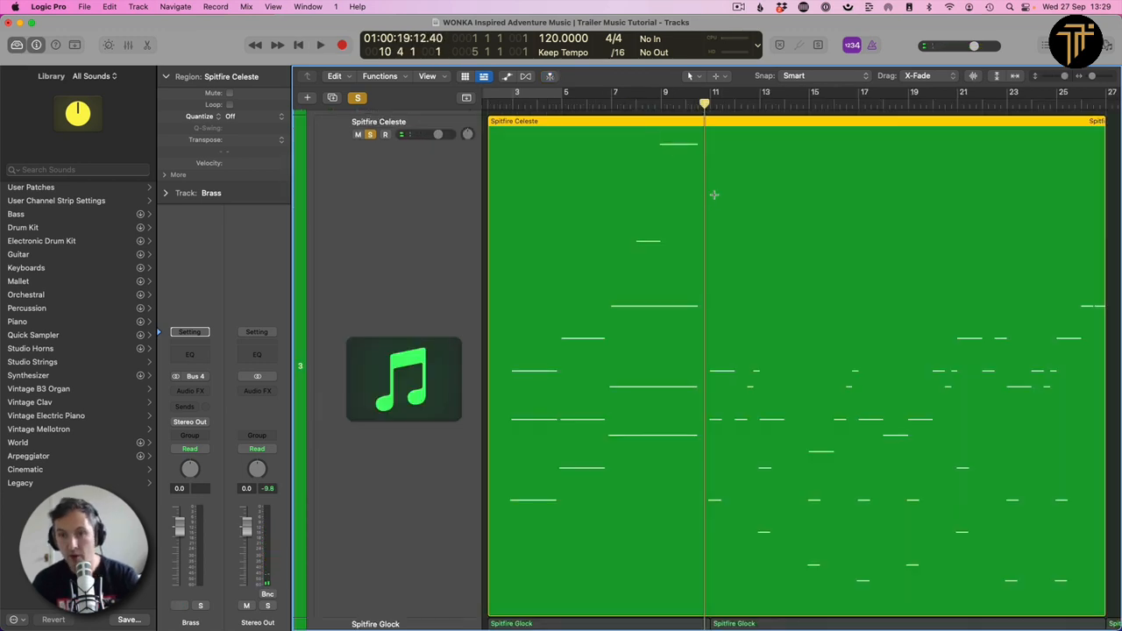
key(z)
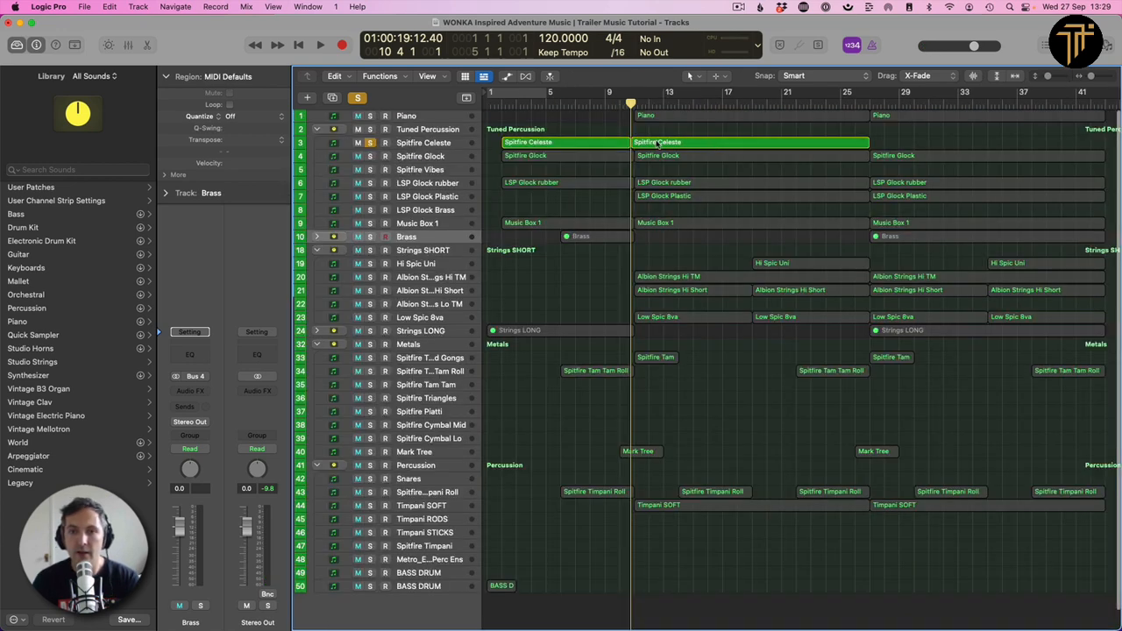
drag(658, 143, 892, 143)
- Unsolo and unmute the Spitfire Celeste track, and collapse the Tuned Percussion, Strings SHORT and Metals stacks
click(370, 143)
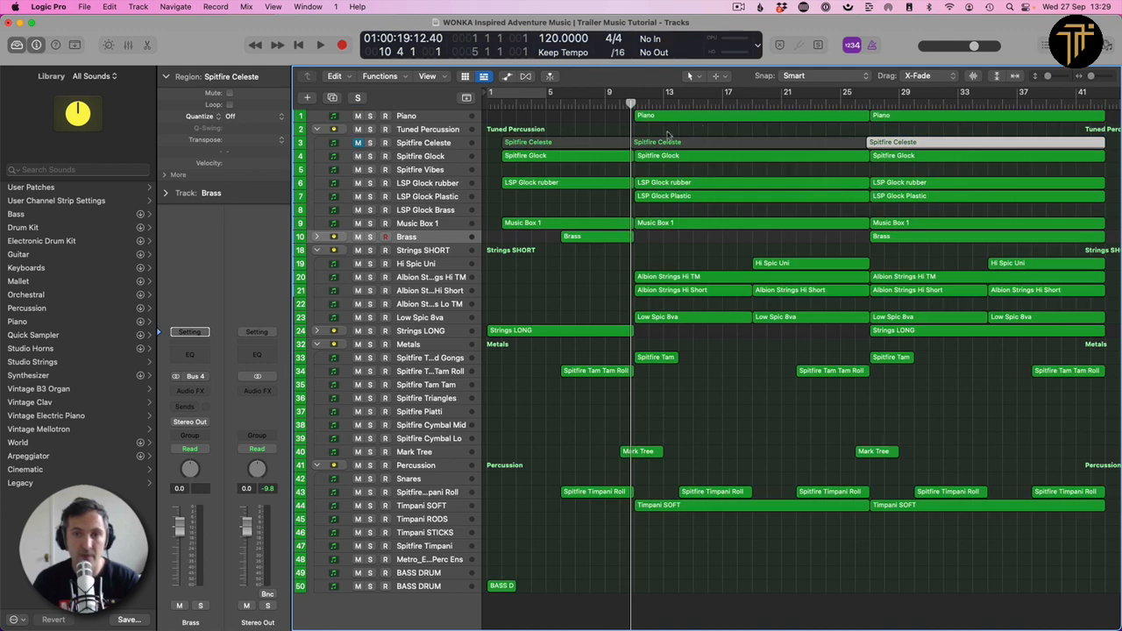
click(358, 143)
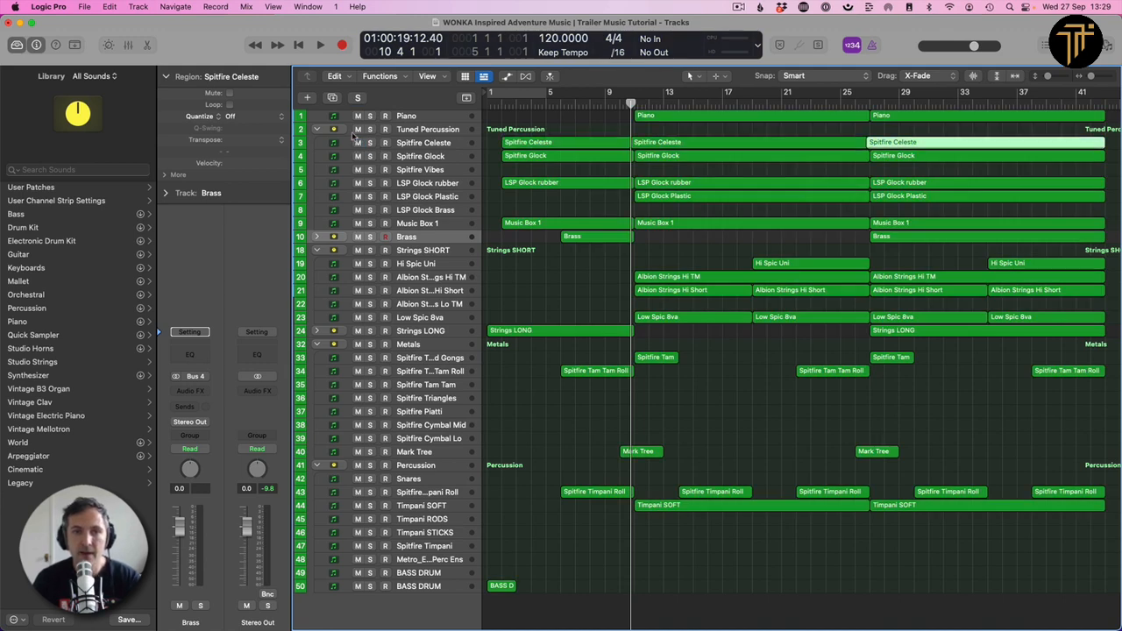
click(317, 130)
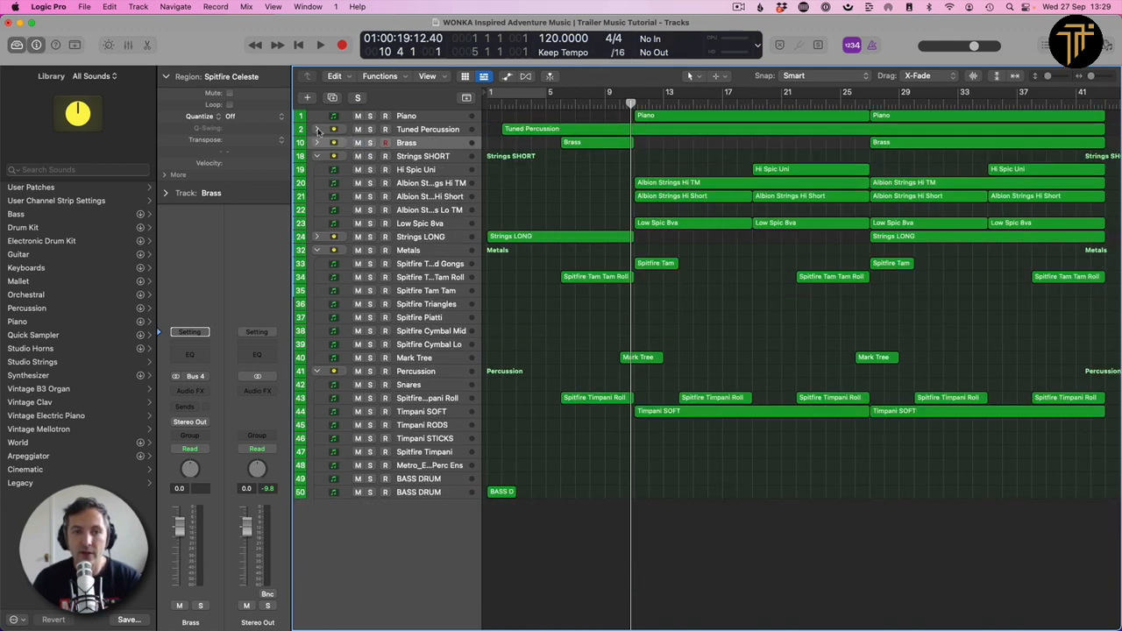
click(317, 156)
click(316, 183)
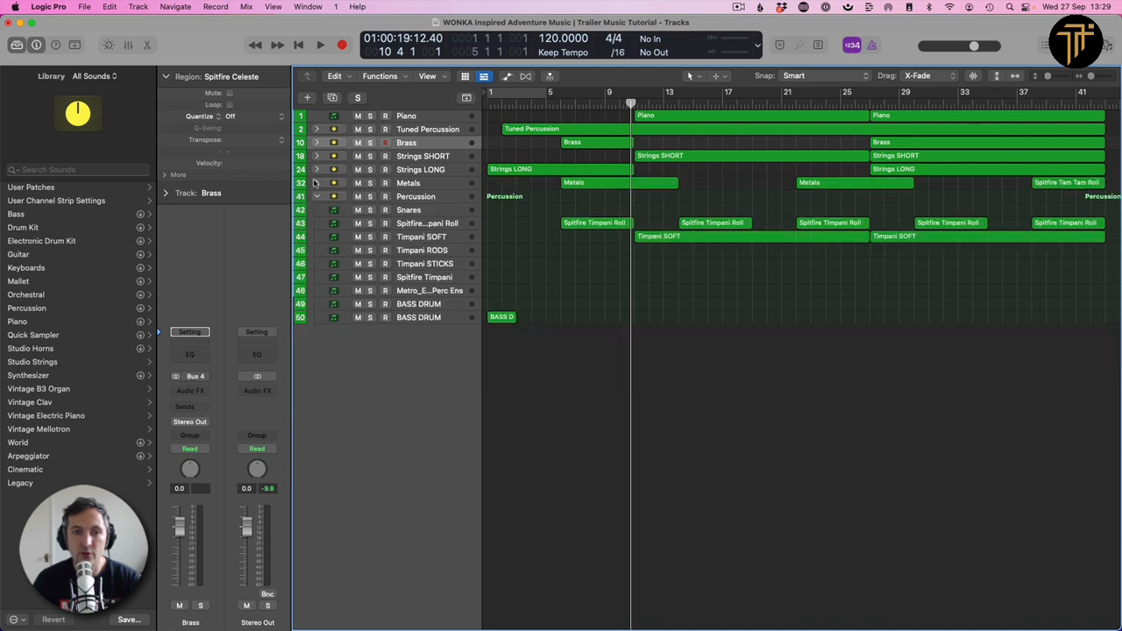
- Expand the Metals stack and briefly play its first Mark Tree region, just before bar 11
click(316, 183)
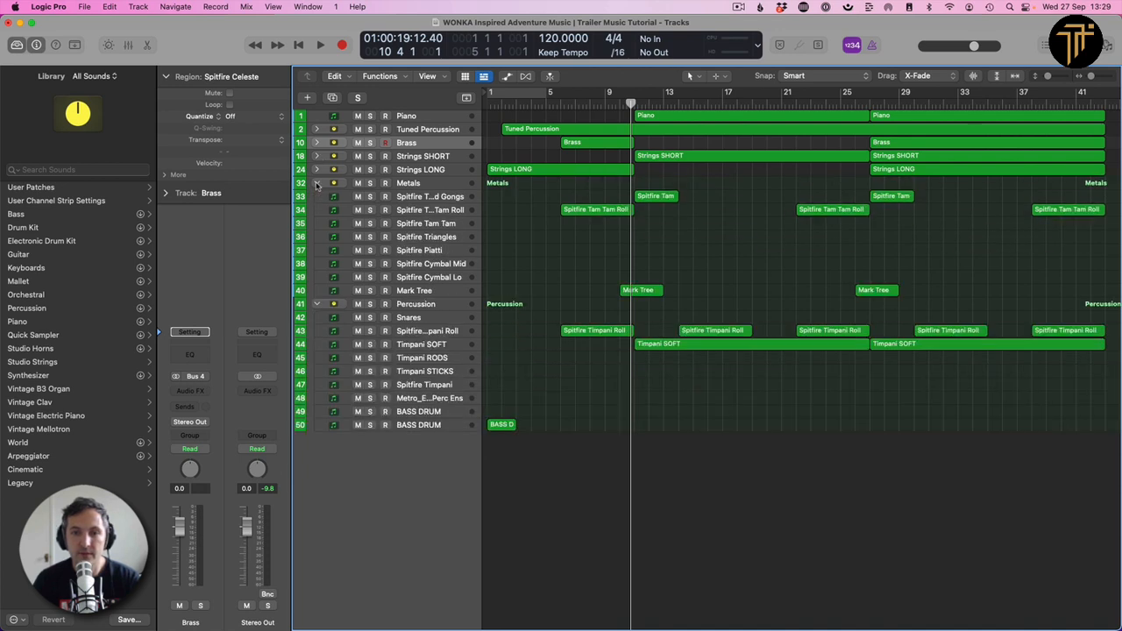
click(640, 290)
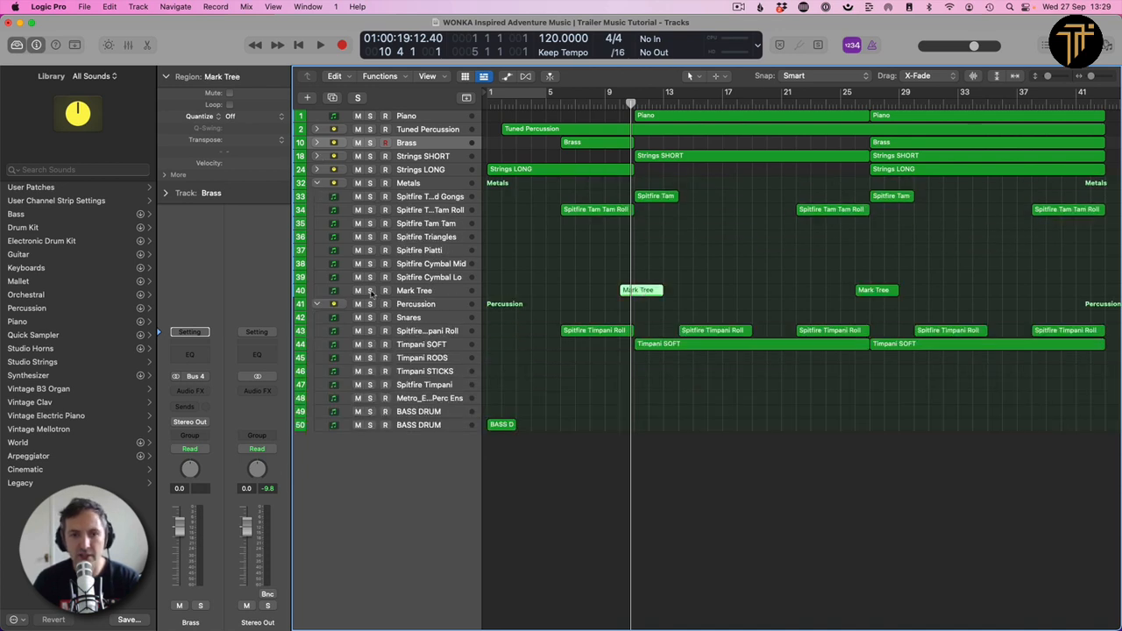
key(space)
key(space)
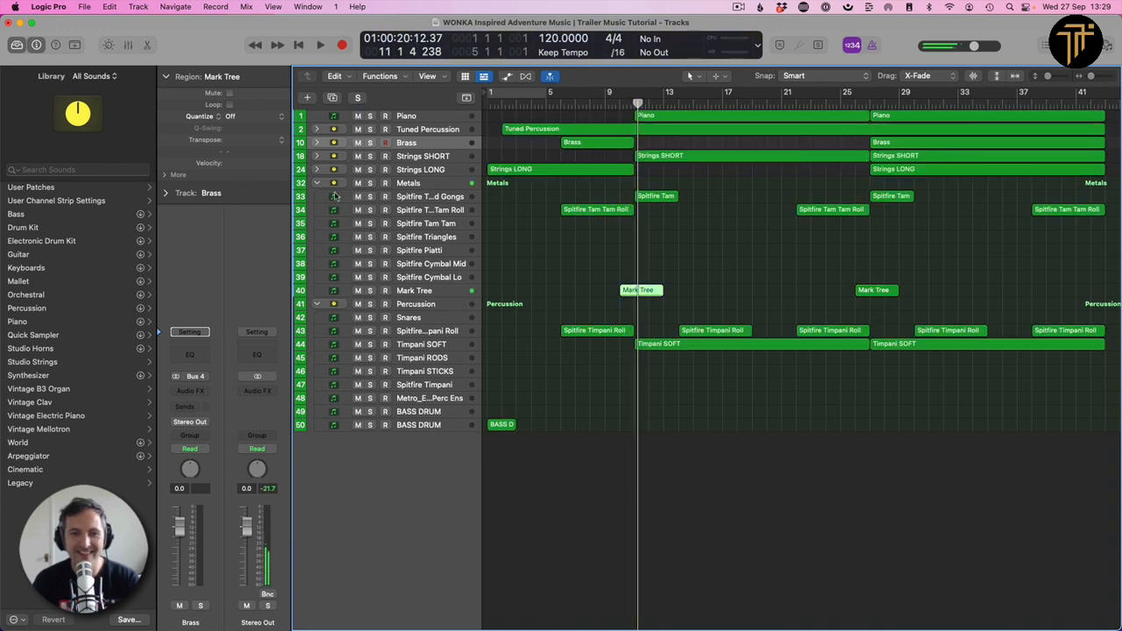
- Collapse the Metals and Percussion stacks and clear the region selection
click(317, 183)
click(316, 184)
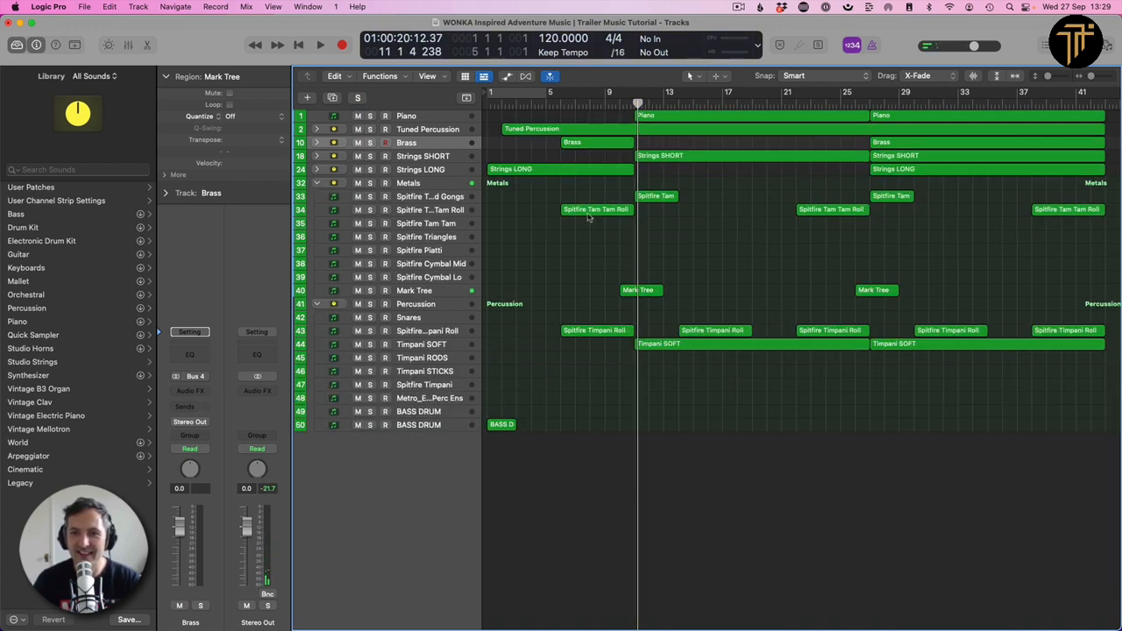
click(317, 183)
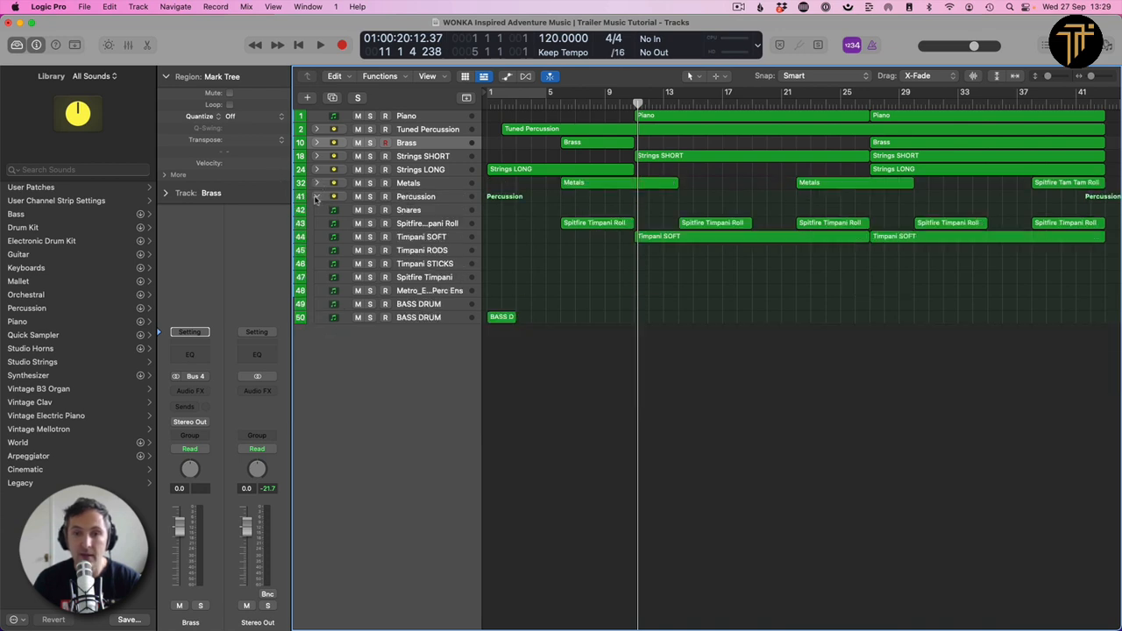
click(316, 197)
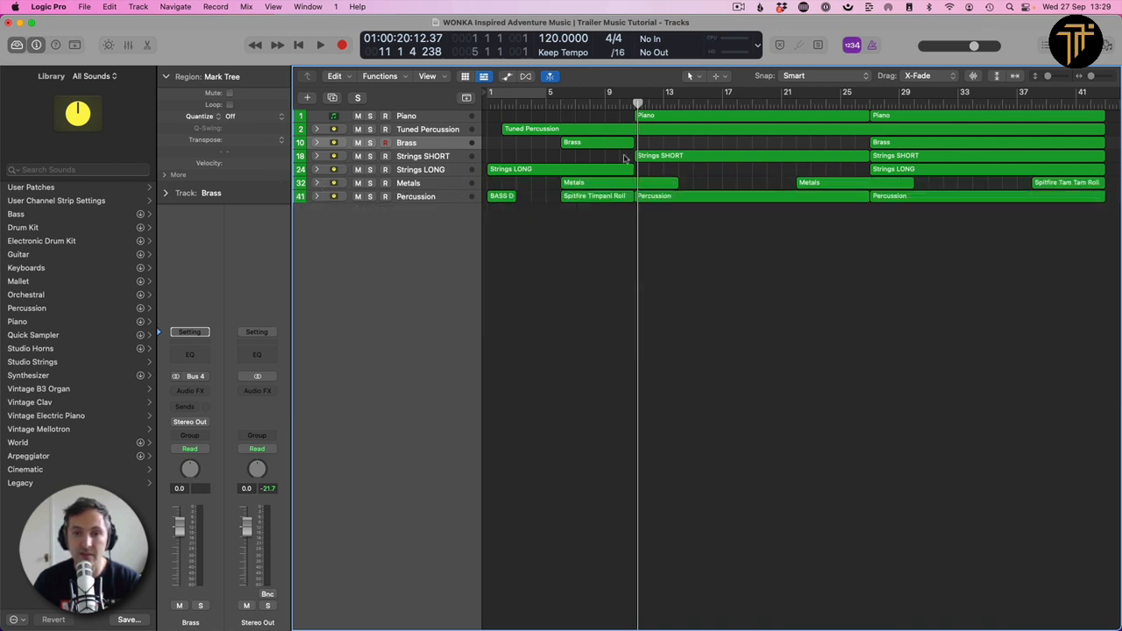
- Expand and solo the Strings SHORT stack, and copy the Hi Spic Uni region from bar 35 to bar 27
click(317, 156)
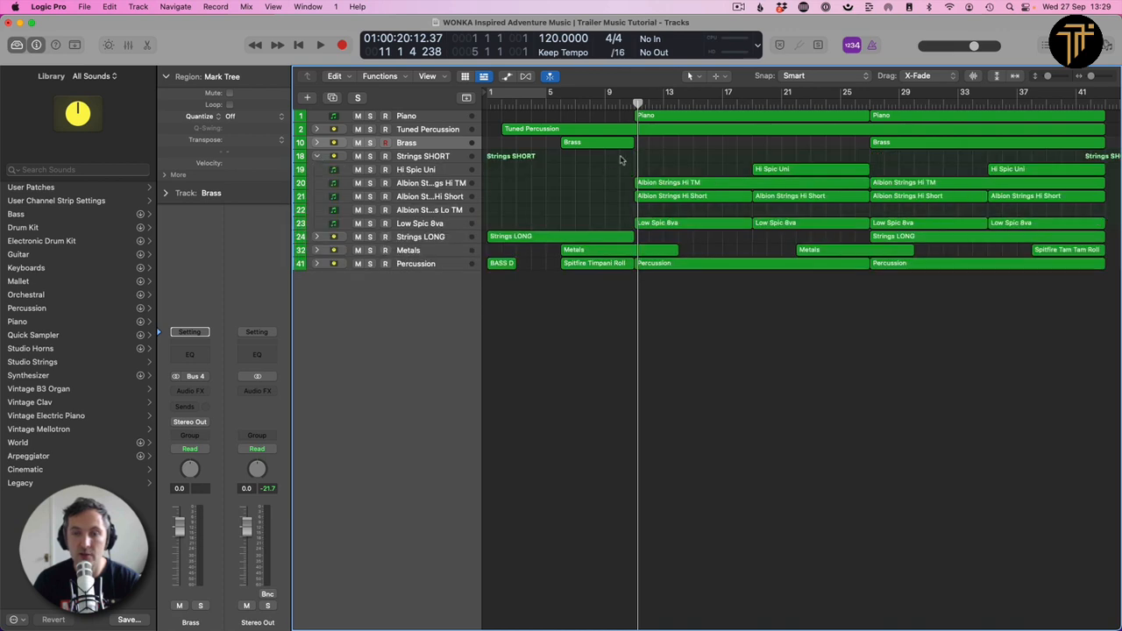
drag(635, 103, 633, 103)
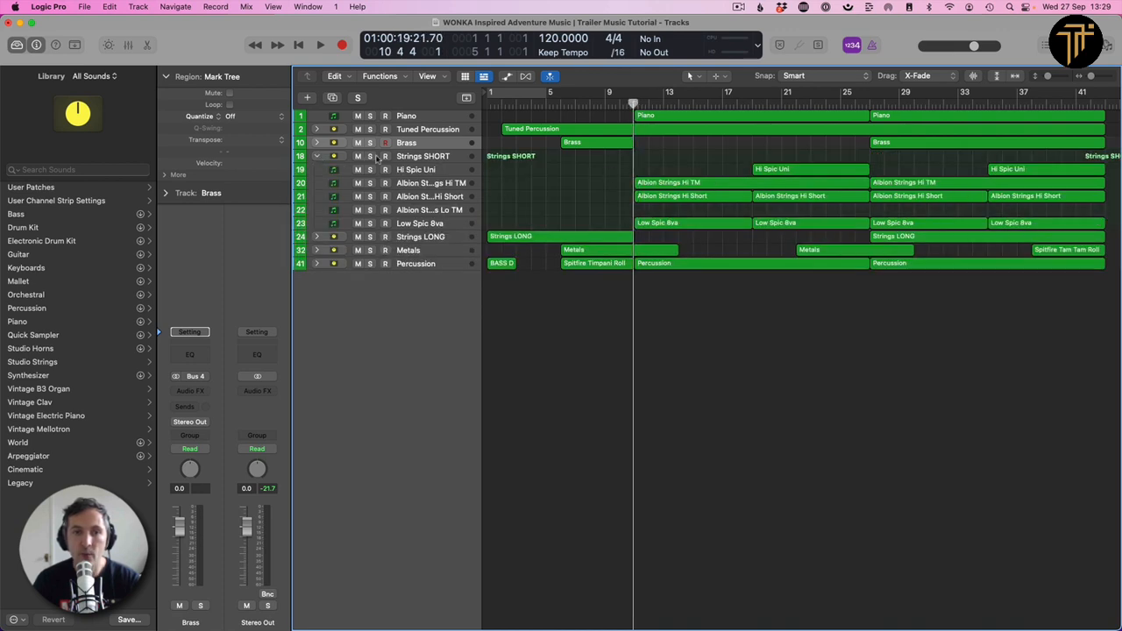
click(370, 156)
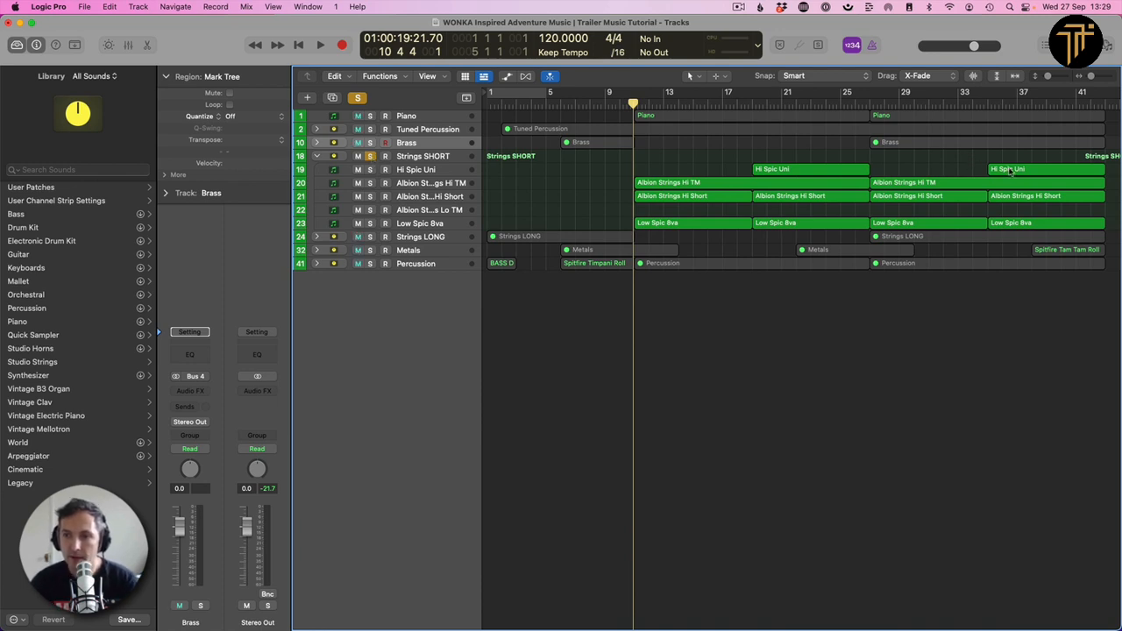
drag(1010, 170, 903, 169)
- Open the Hi Spic Uni region at bar 27 in the Piano Roll and raise the two D2 notes in bars 31 and 32 to D#2
double_click(914, 170)
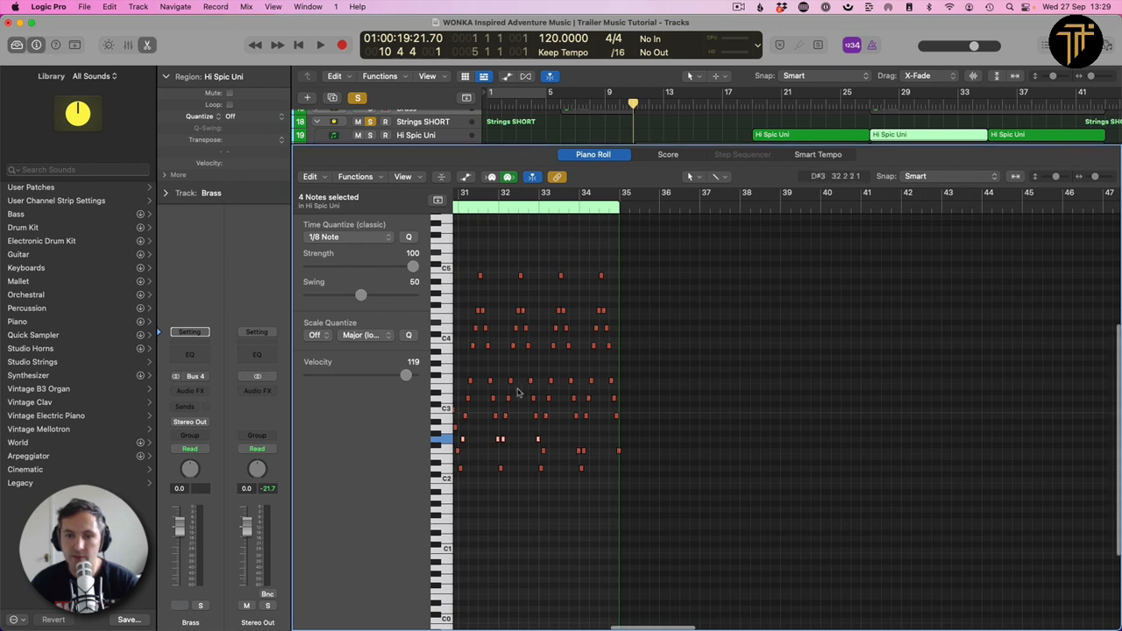
click(584, 367)
key(z)
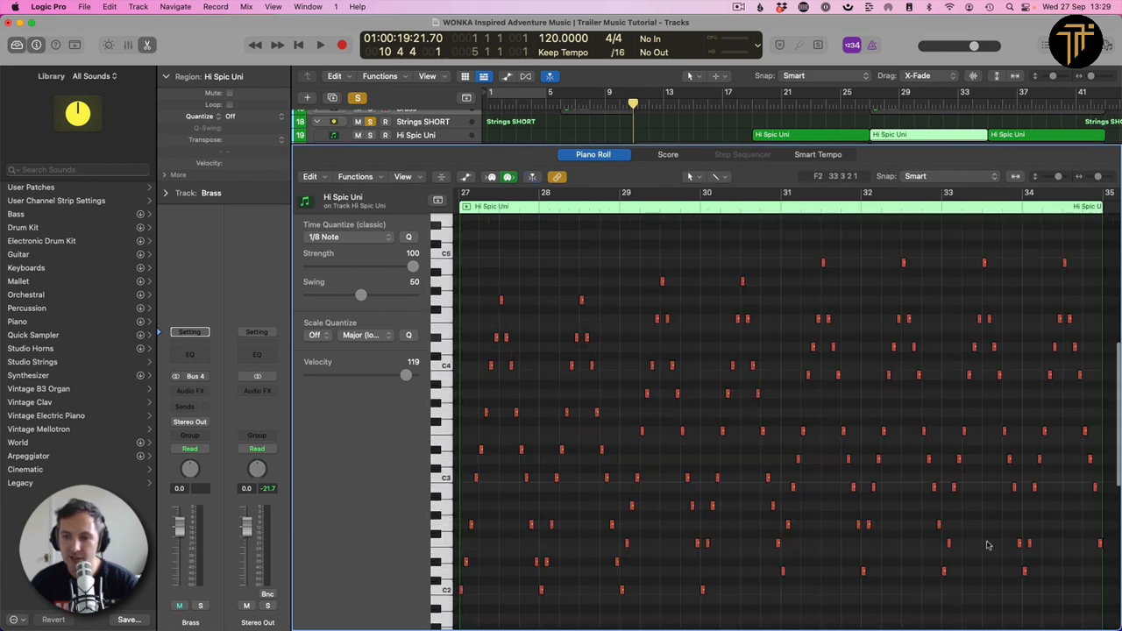
scroll(988, 545, left, 1)
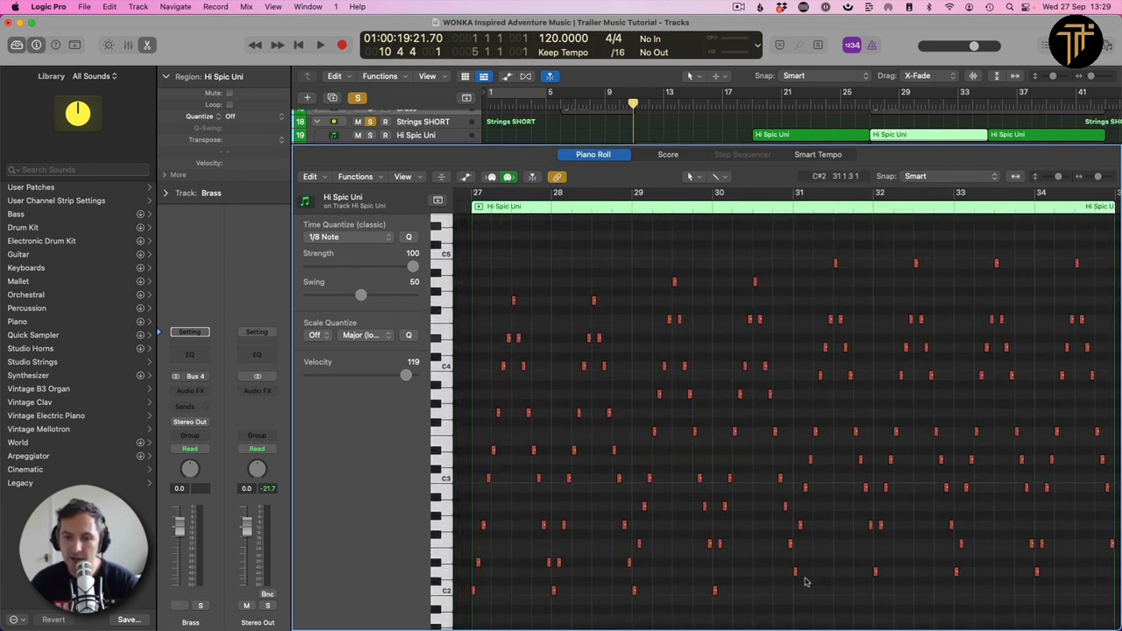
drag(794, 562, 935, 589)
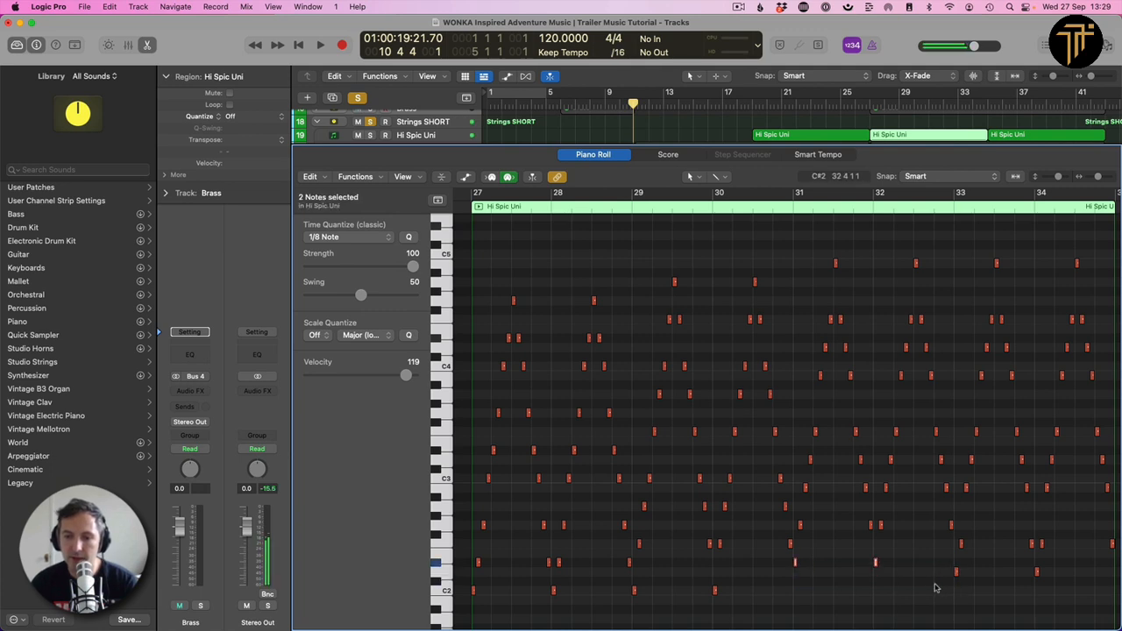
drag(804, 453, 946, 469)
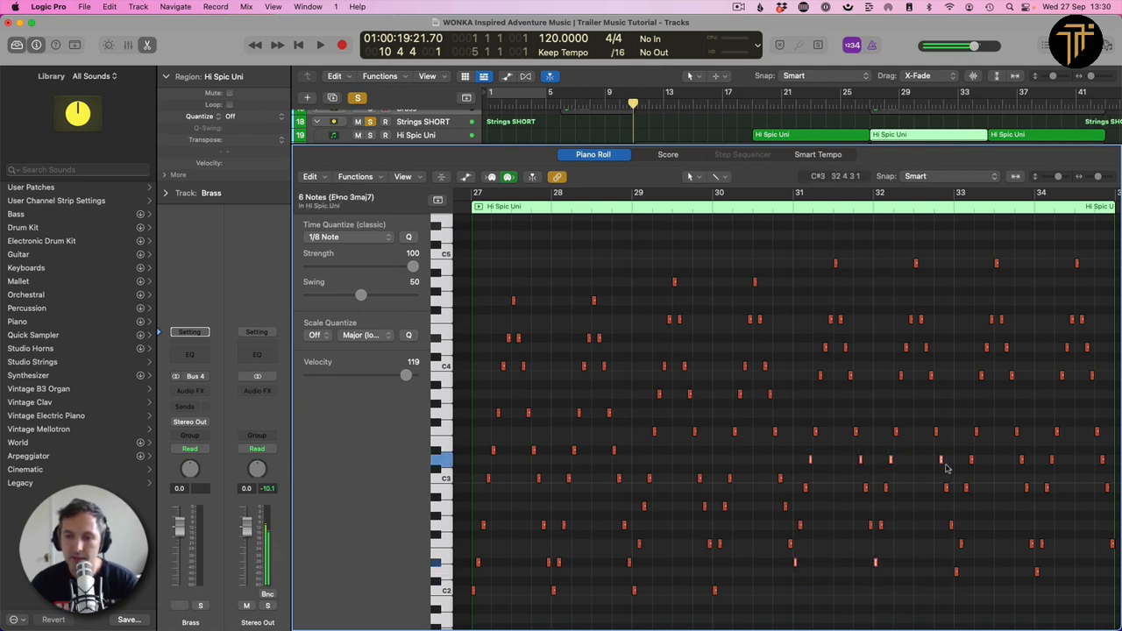
key(alt+Up)
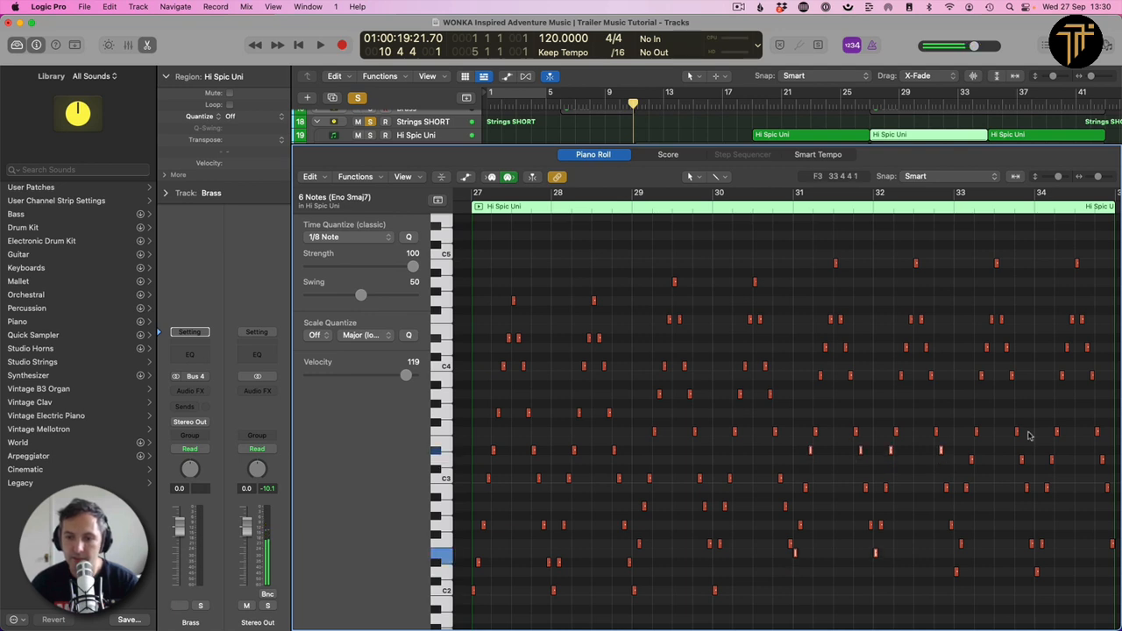
key(alt+Down)
drag(808, 453, 955, 470)
key(super+a)
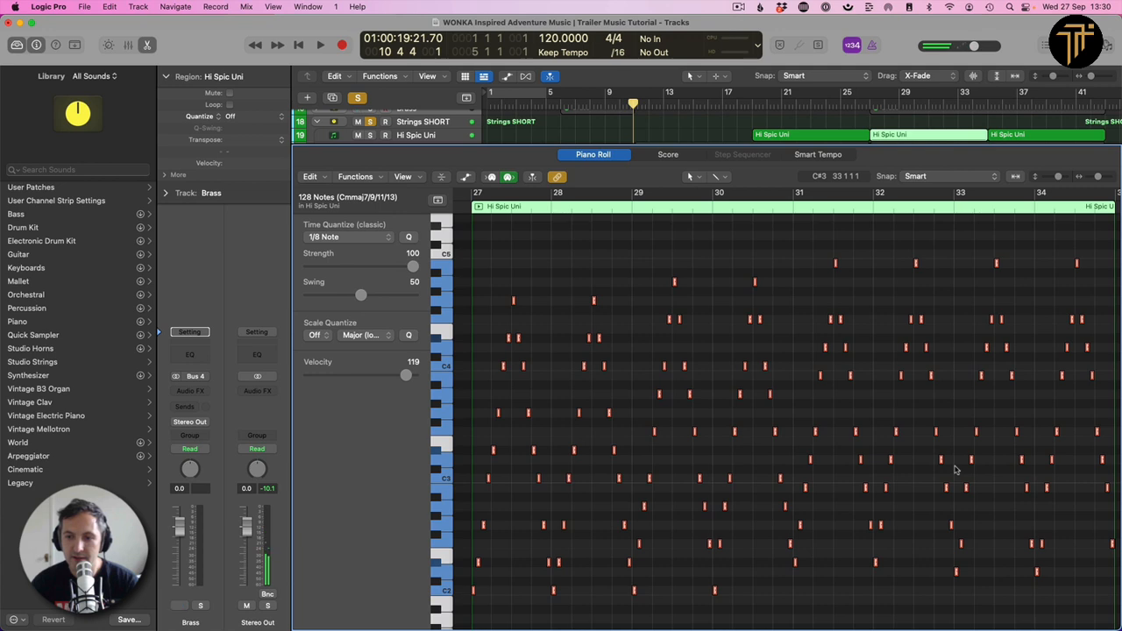
- Raise the D3 and D4 notes in bars 31 and 32 by one semitone, to D#3 and D#4
click(815, 451)
drag(799, 449, 951, 471)
key(alt+Up)
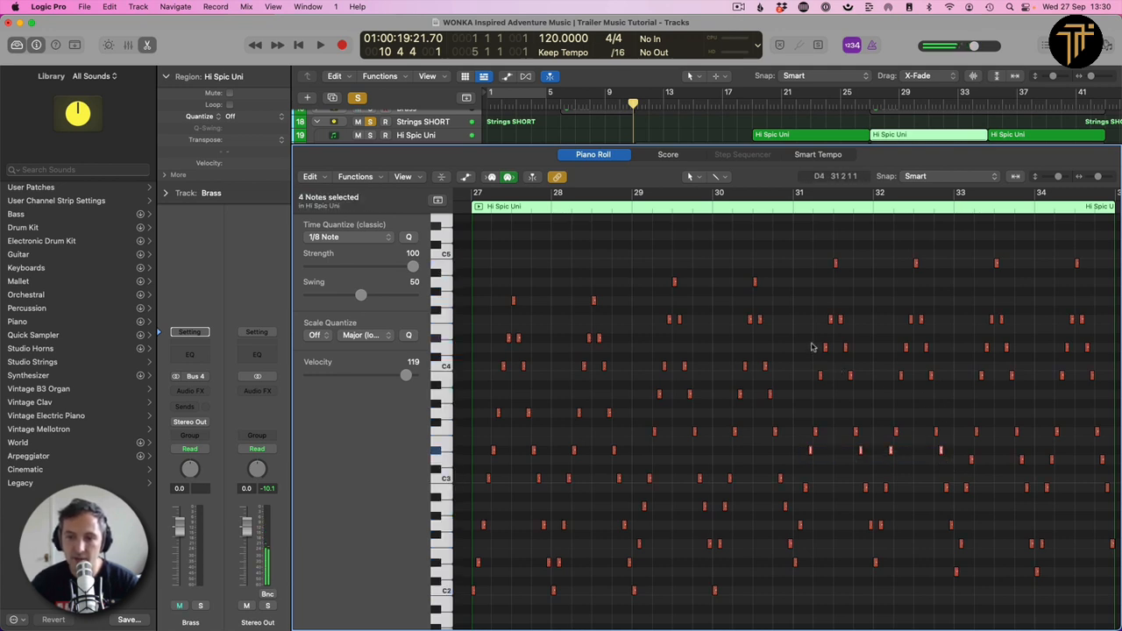
drag(811, 347, 956, 361)
key(alt+Up)
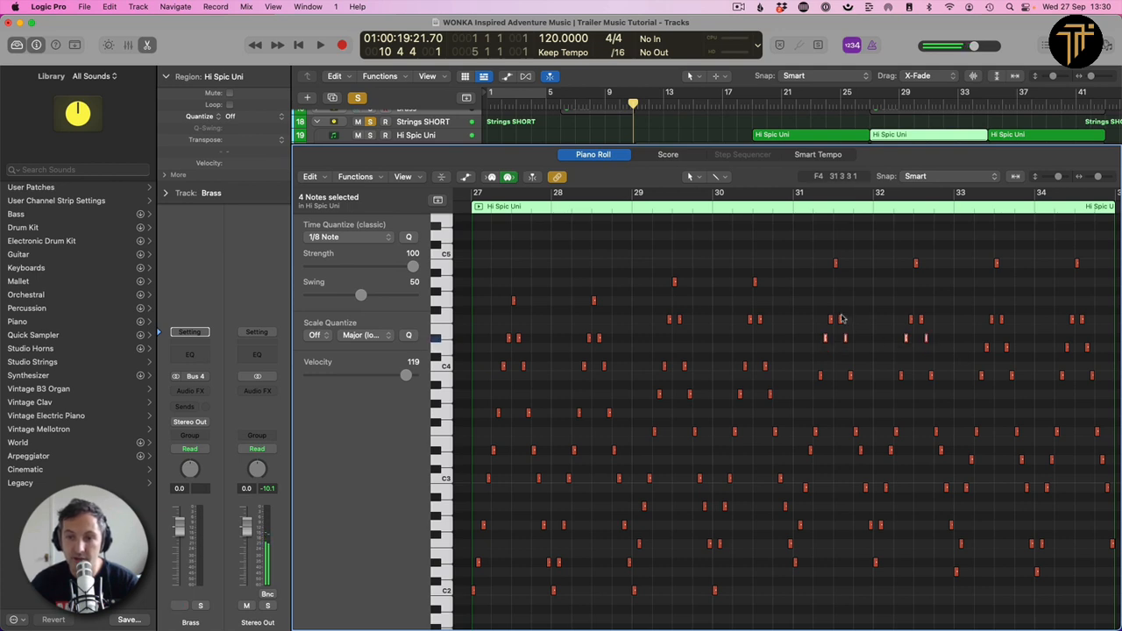
- Raise the F4 and F3 notes in bars 31 and 32 by two semitones, to G4 and G3, and close the Piano Roll
drag(822, 314, 978, 328)
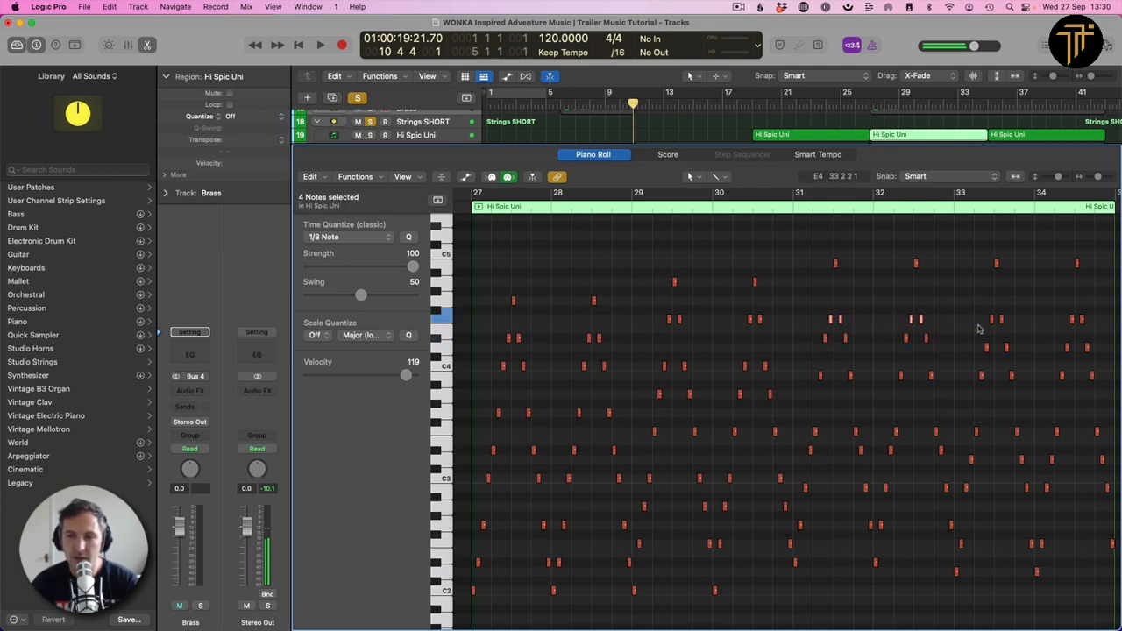
key(alt+Up)
key(alt+Up)
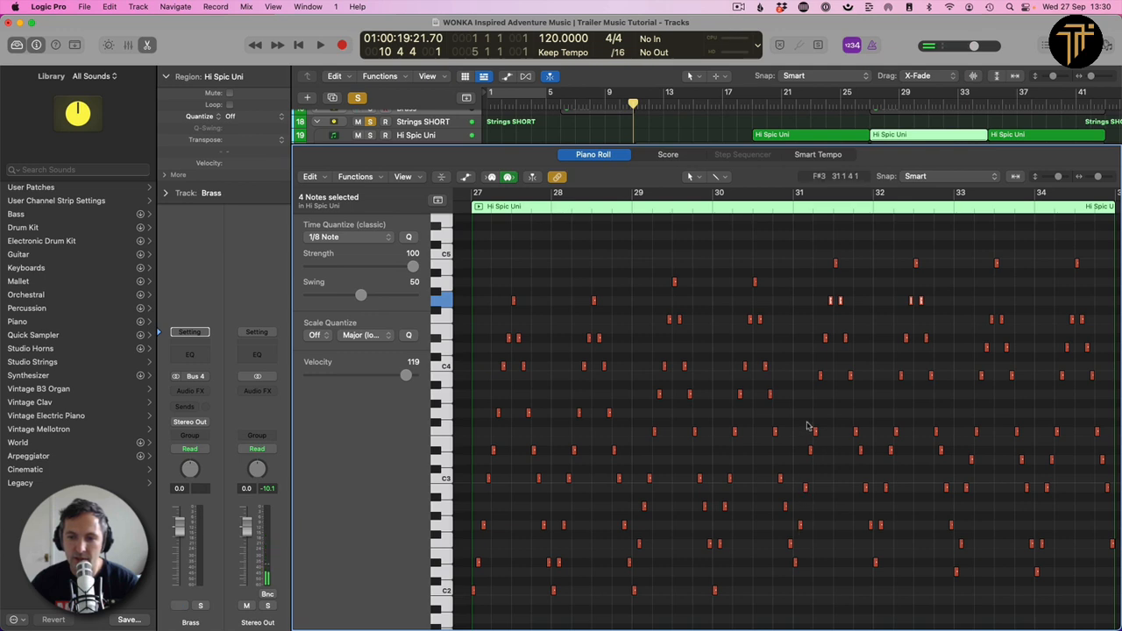
drag(808, 424, 938, 431)
key(alt+Up)
key(alt+Up)
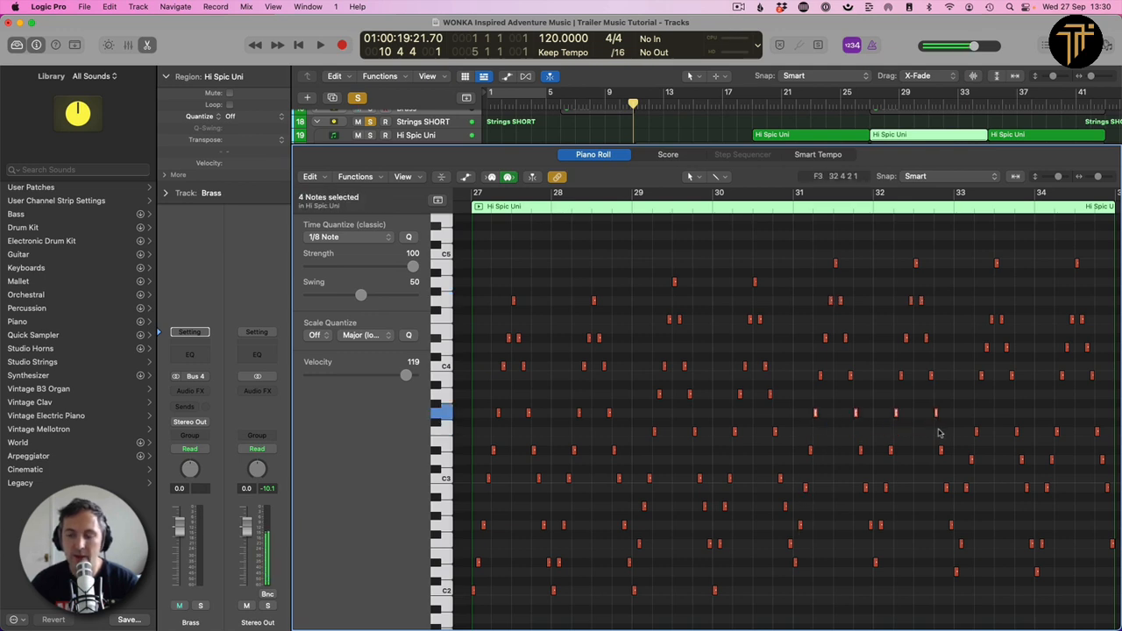
key(p)
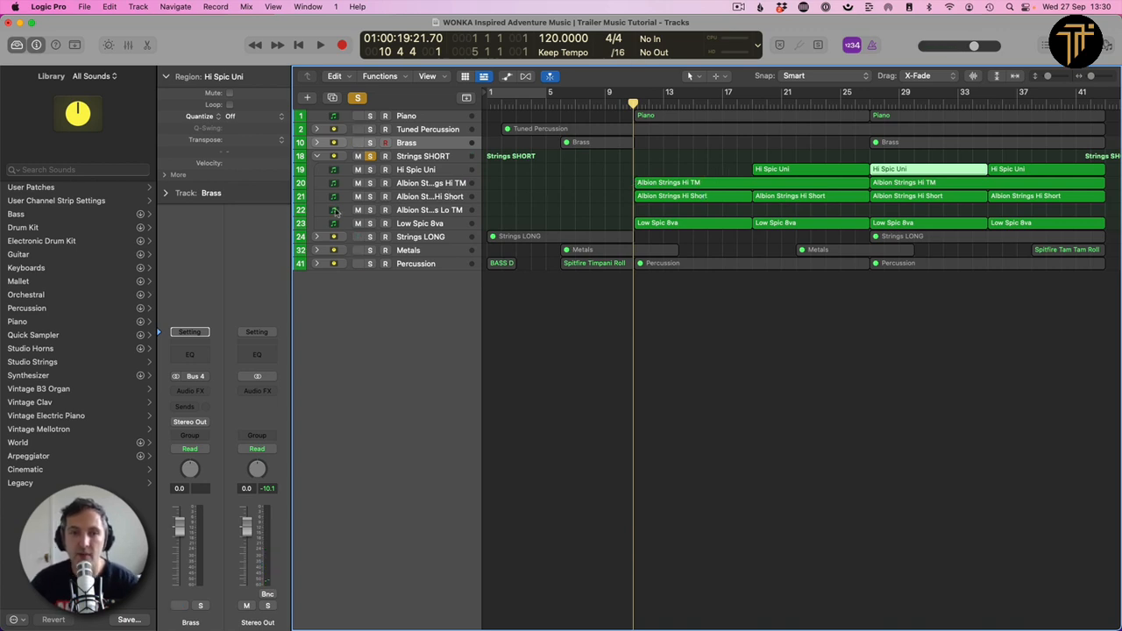
- Play the soloed Strings SHORT stack from just before bar 11, and solo its Albion Strings Hi TM track for playback
key(space)
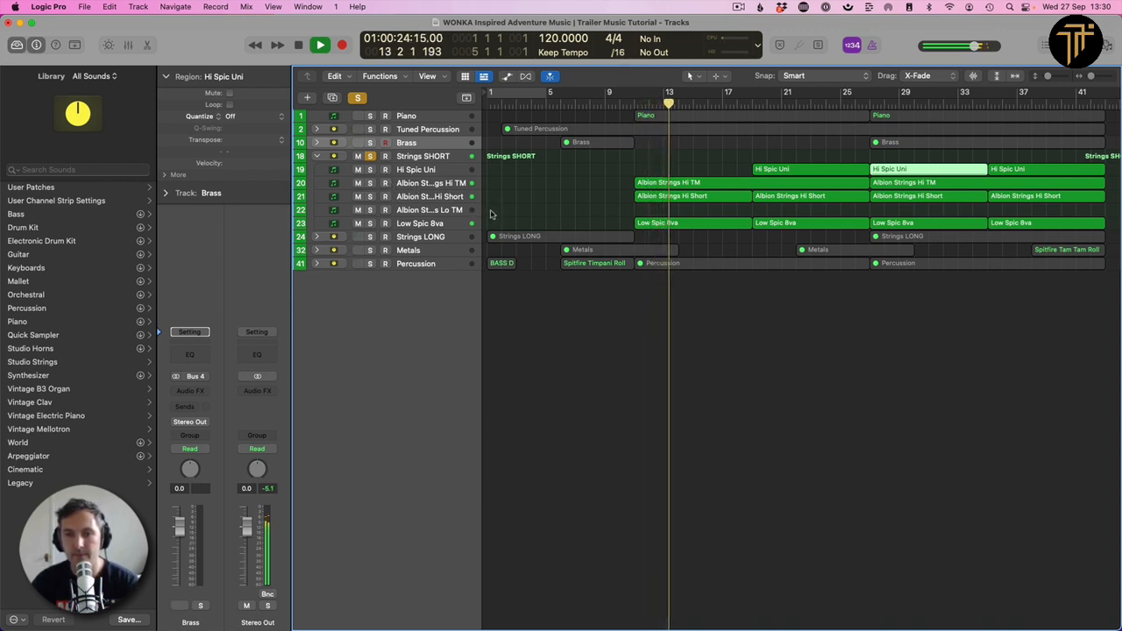
key(space)
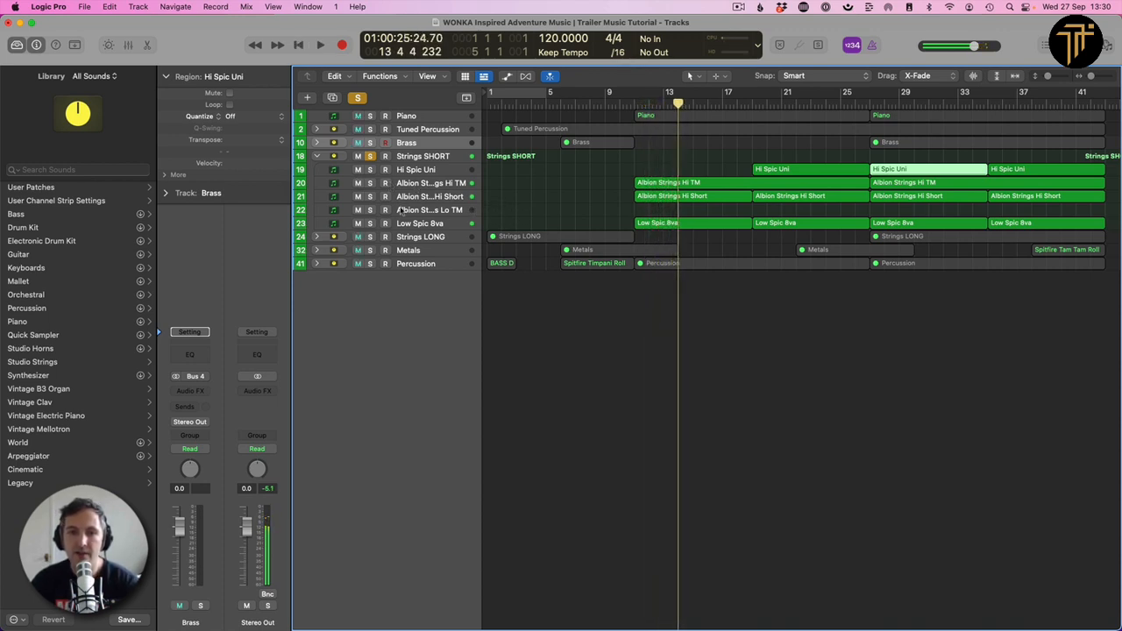
click(369, 184)
key(space)
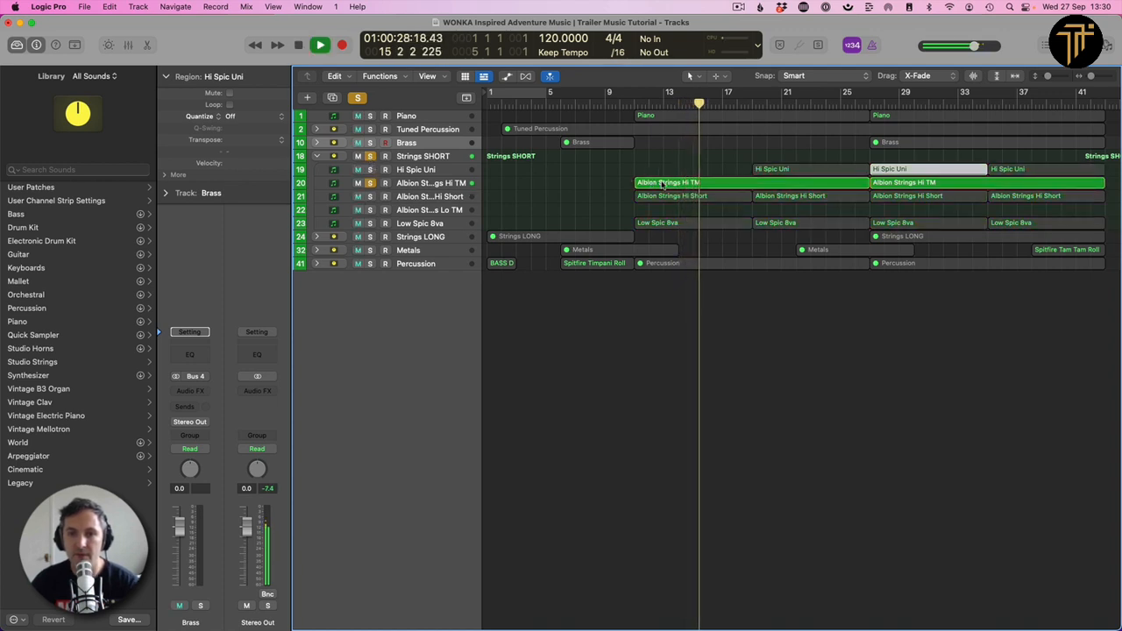
- Solo Low Spic 8va alongside Albion Strings Hi TM, play both from just before bar 11, and clear both track solos
key(space)
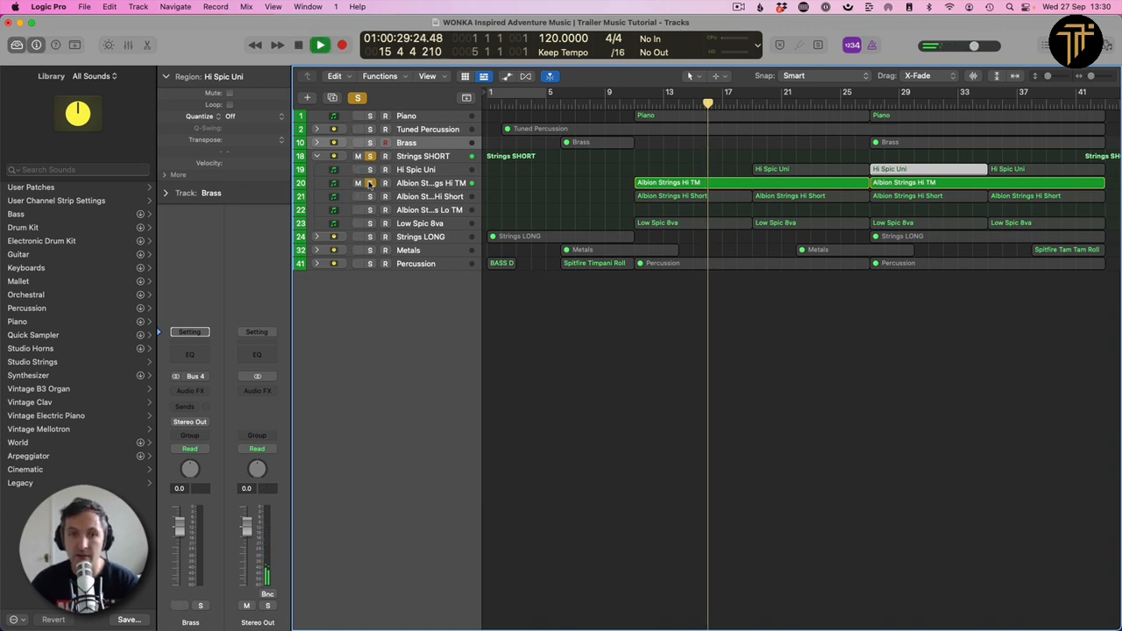
key(space)
key(space)
click(370, 224)
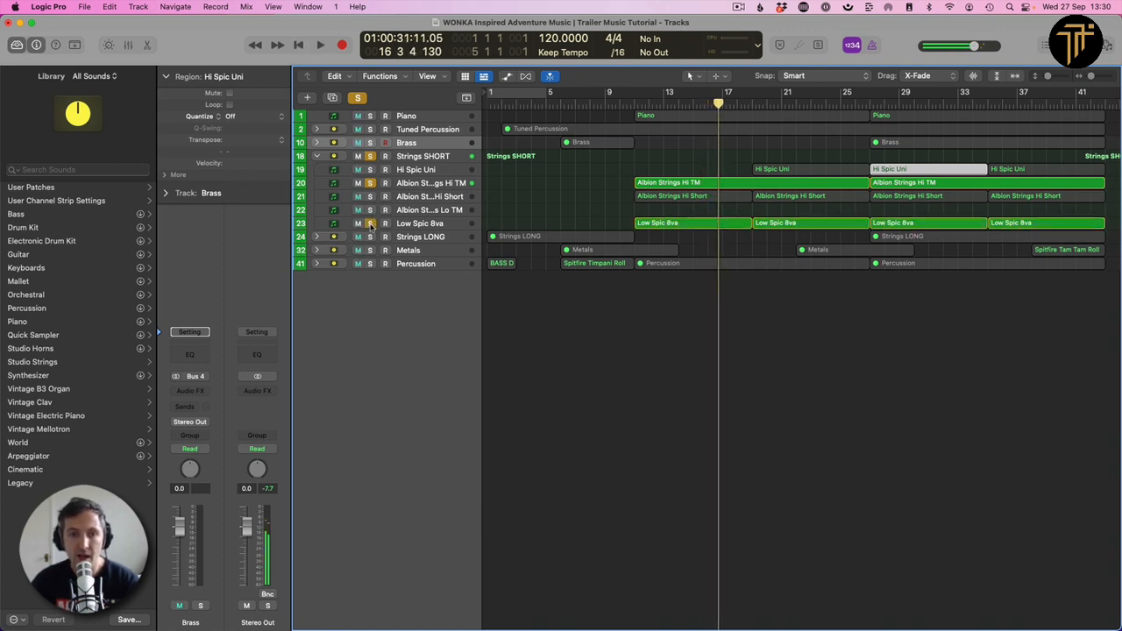
click(624, 103)
key(space)
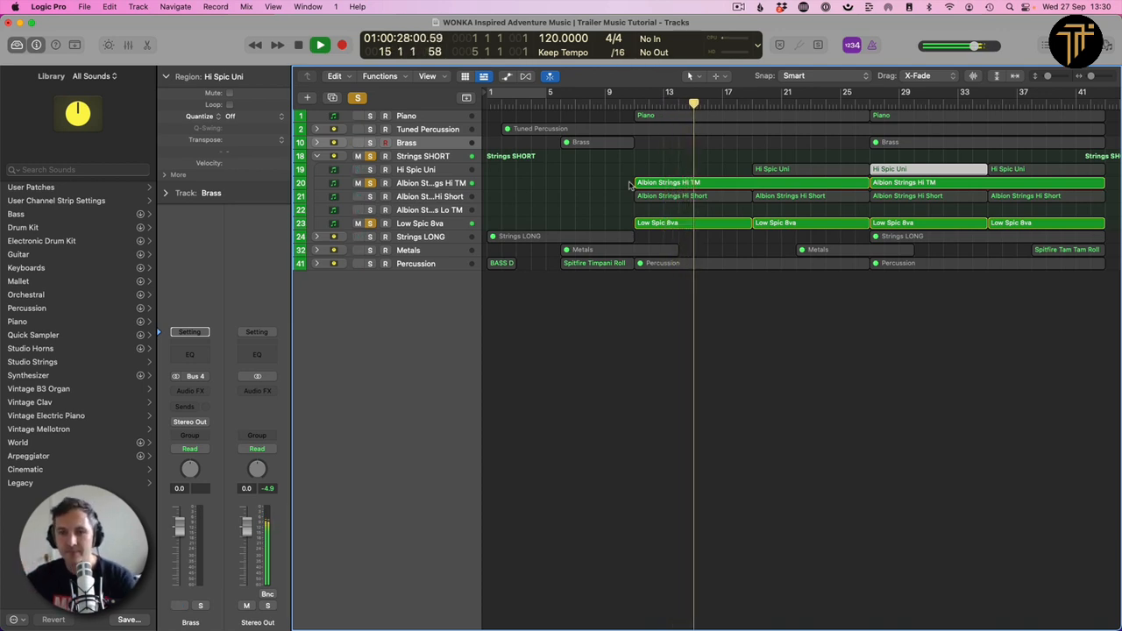
key(space)
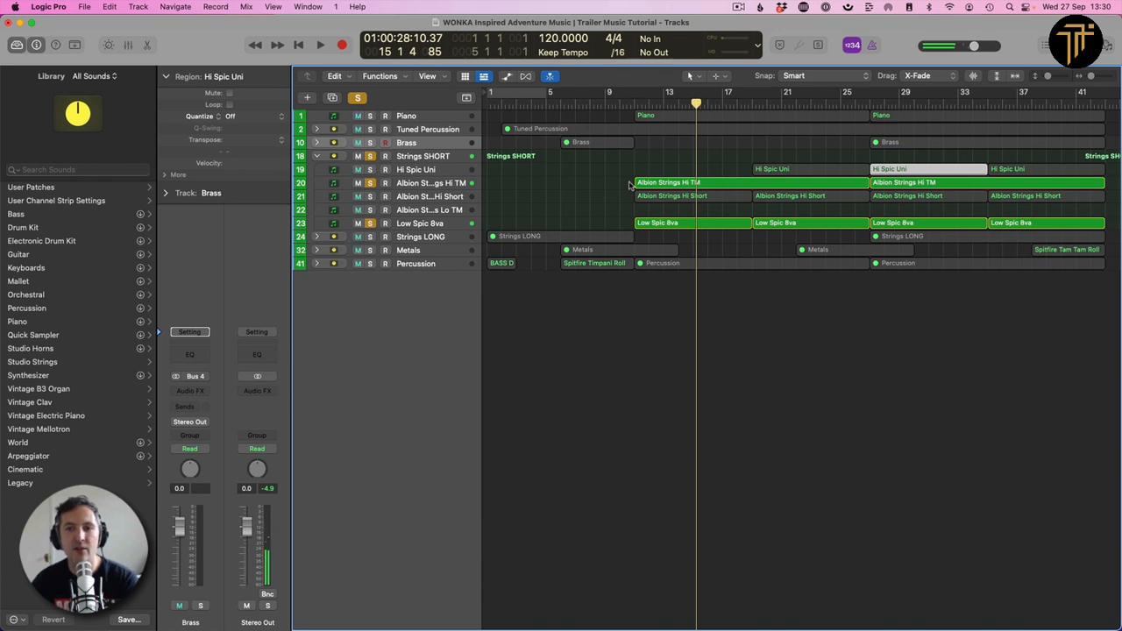
click(369, 182)
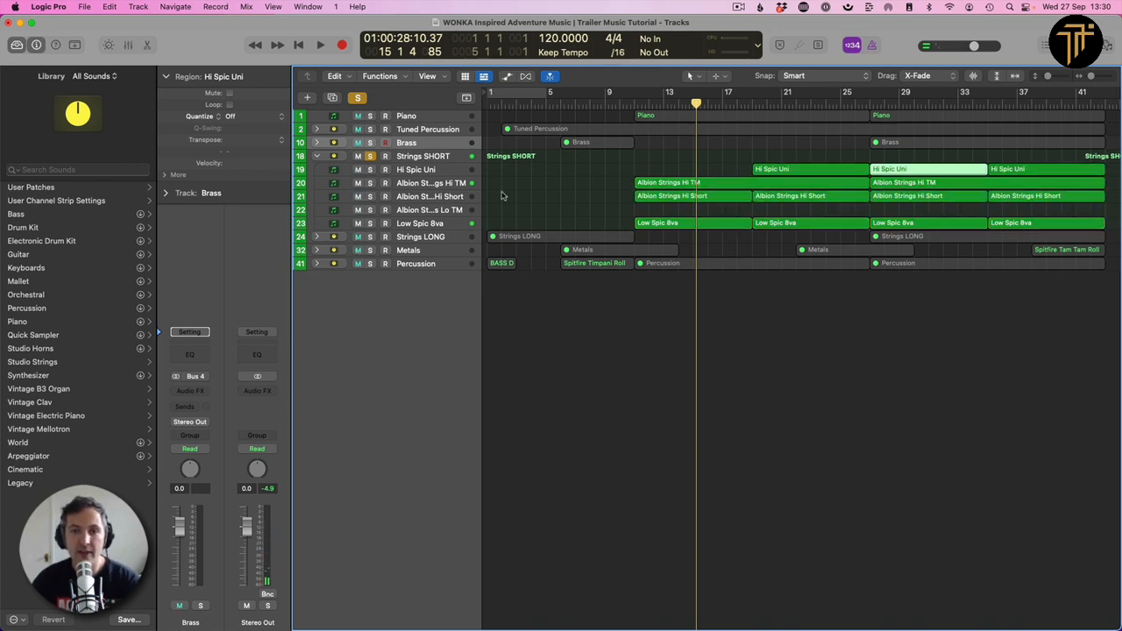
- Examine the two Albion Strings Hi Short regions between bars 11 and 27 in the Piano Roll, playing them from bar 11
click(410, 198)
click(672, 201)
shift+click(835, 205)
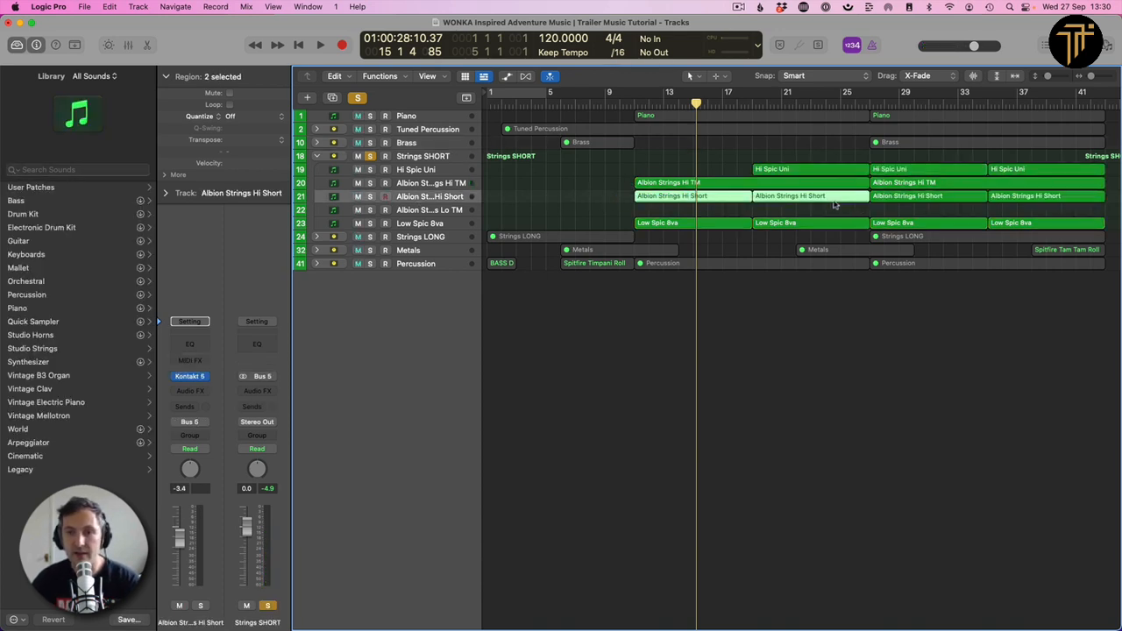
double_click(814, 211)
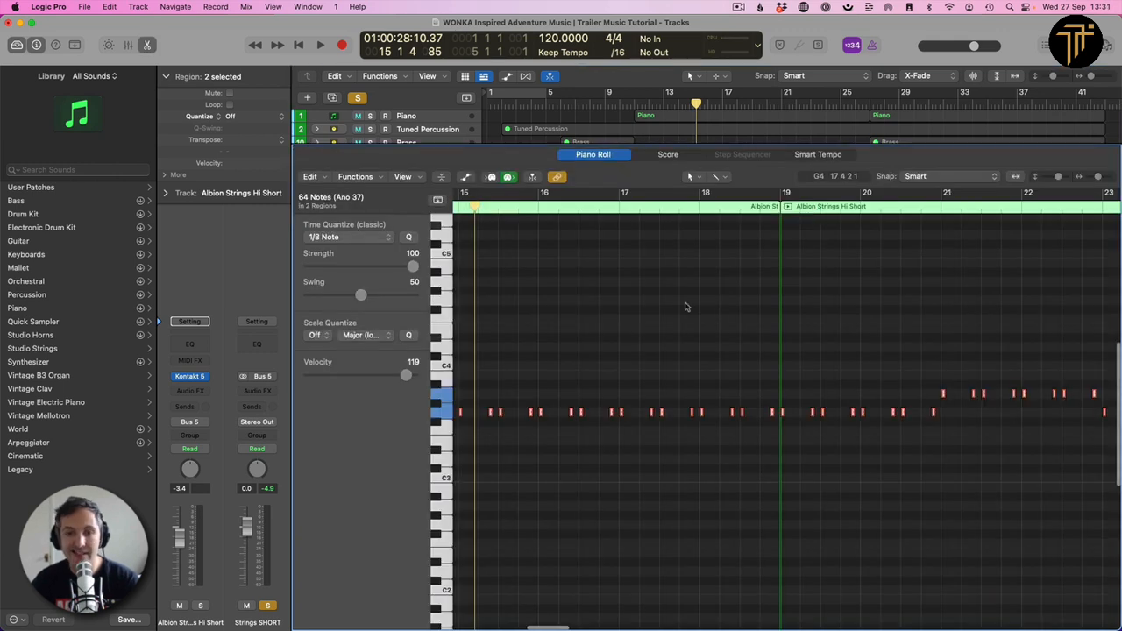
click(641, 102)
key(space)
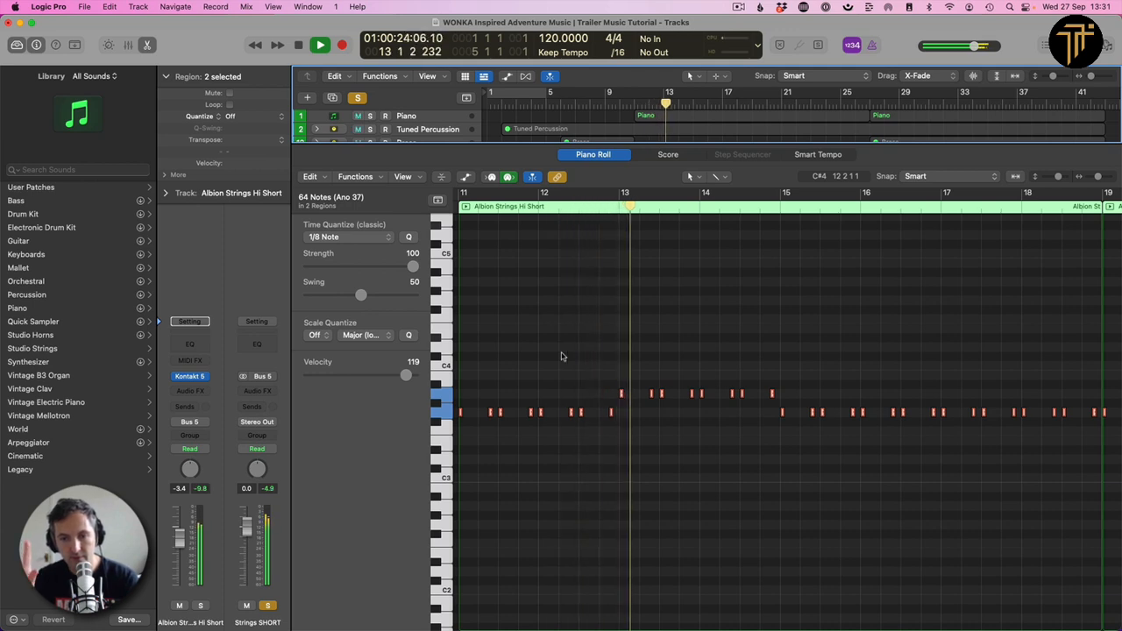
key(space)
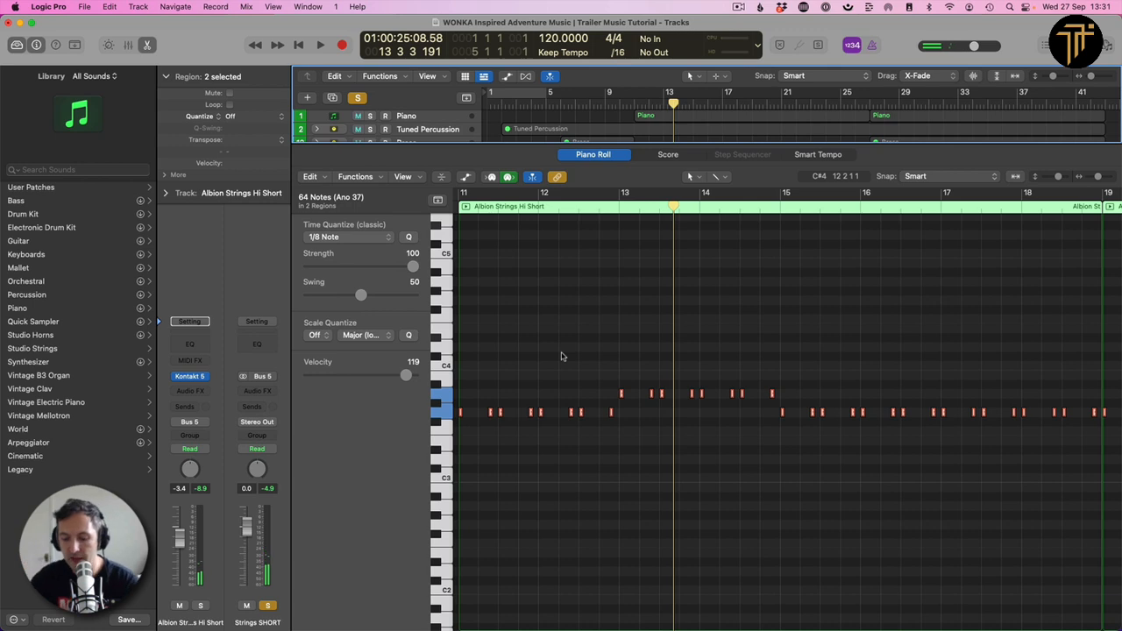
key(e)
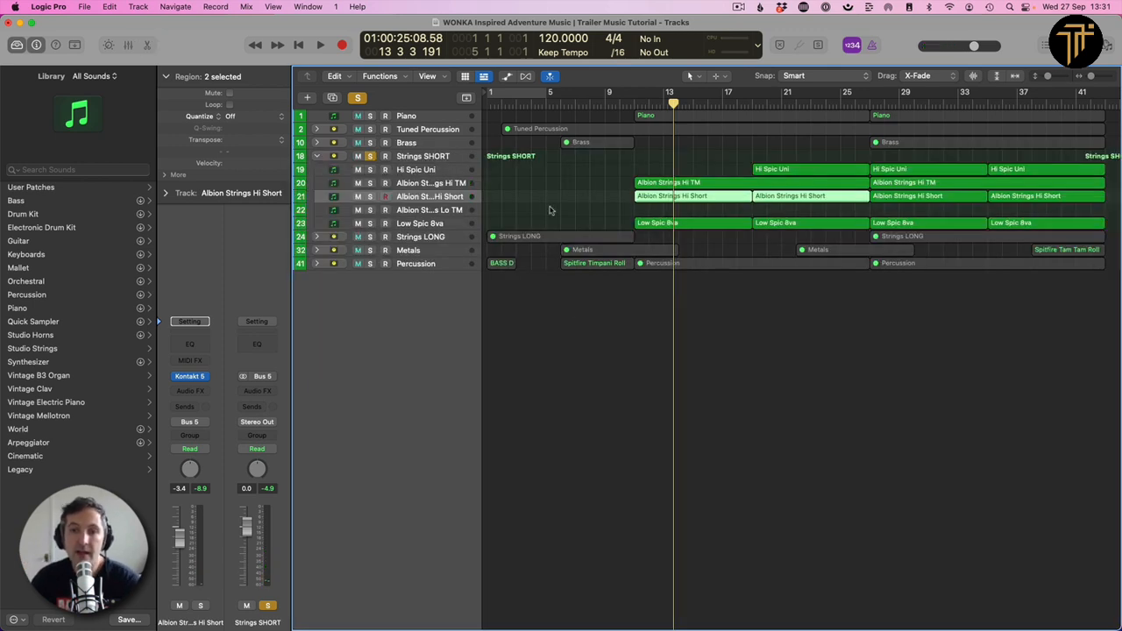
- Play the combined short strings with the whole Strings SHORT stack soloed
click(712, 160)
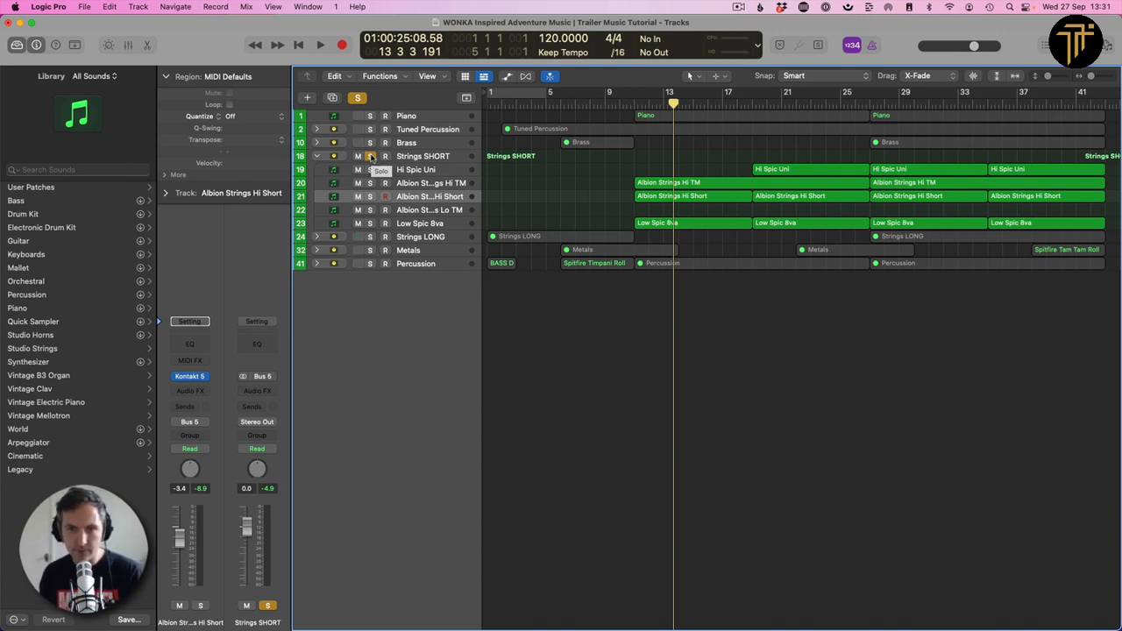
key(space)
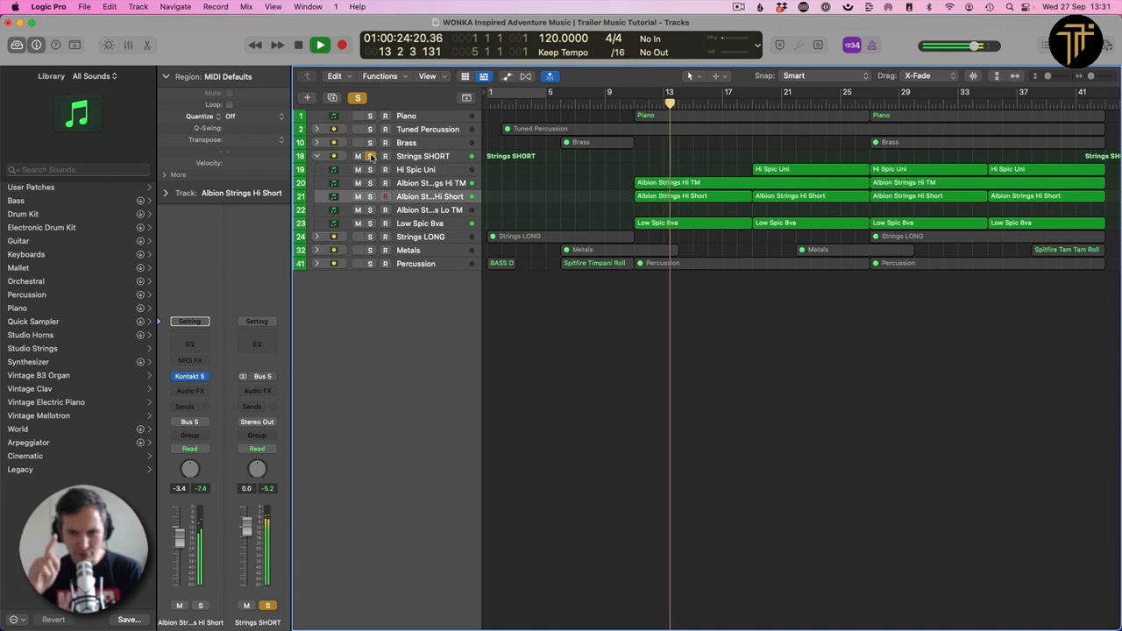
key(space)
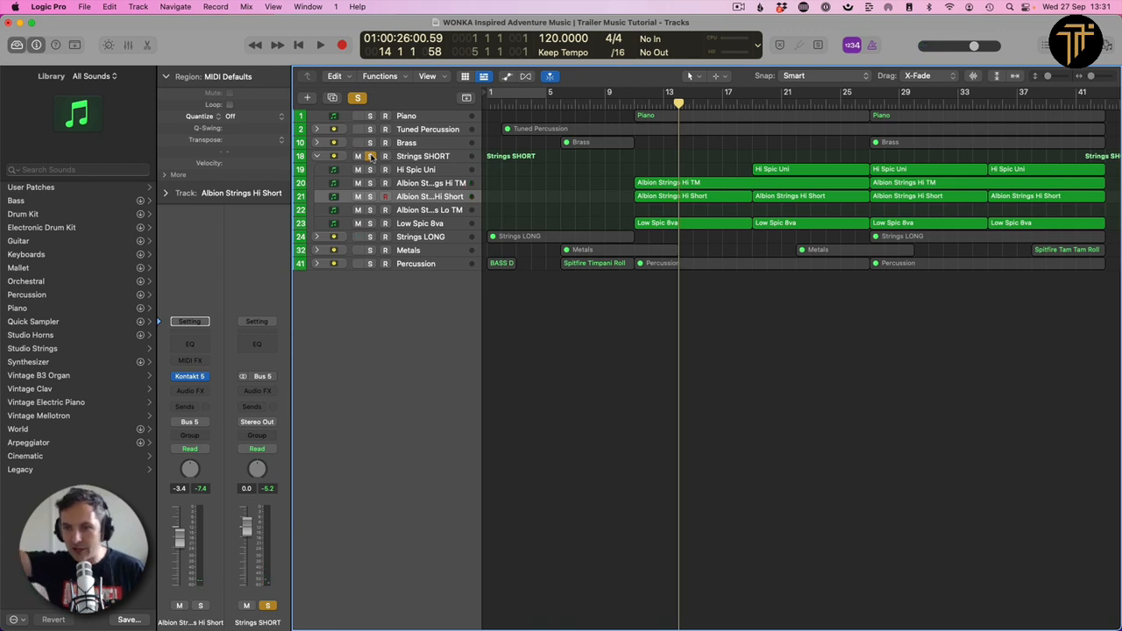
- Play the Strings SHORT stack from bar 19 and solo its Hi Spic Uni track
click(750, 103)
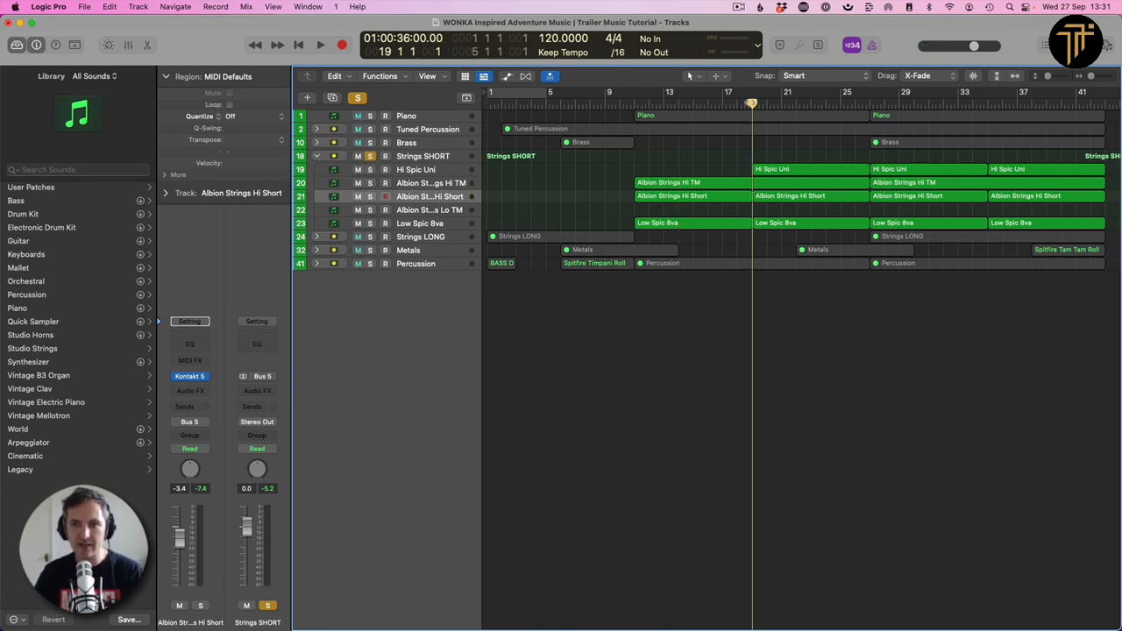
key(space)
click(369, 169)
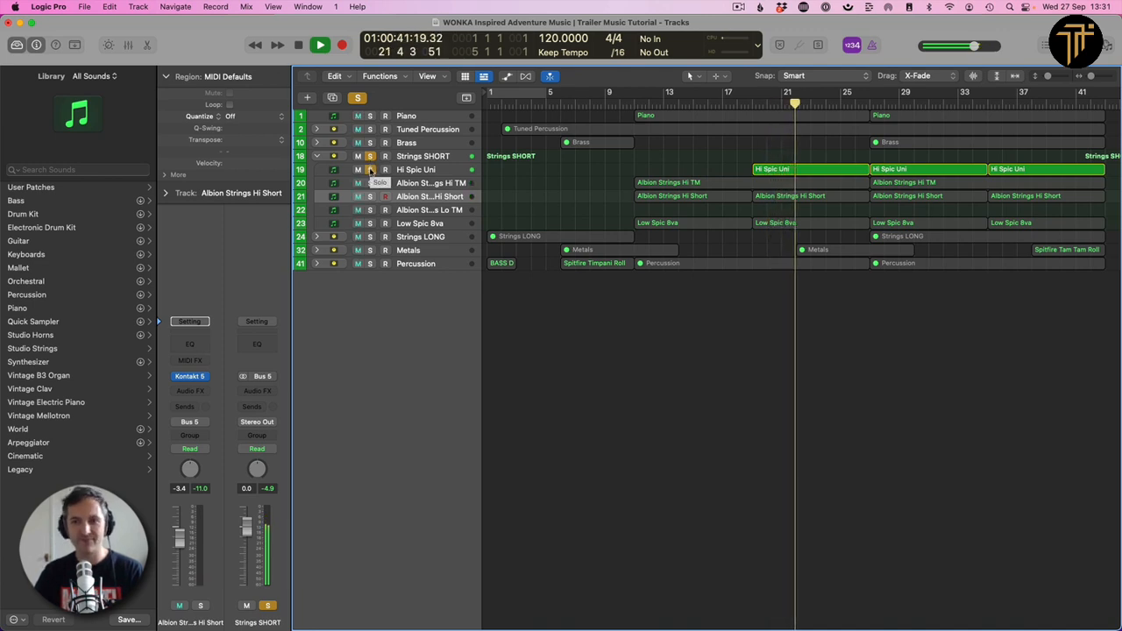
- Duplicate the Albion Strings Hi TM track, place the empty duplicate directly below Hi Spic Uni, and unsolo Hi Spic Uni
click(430, 184)
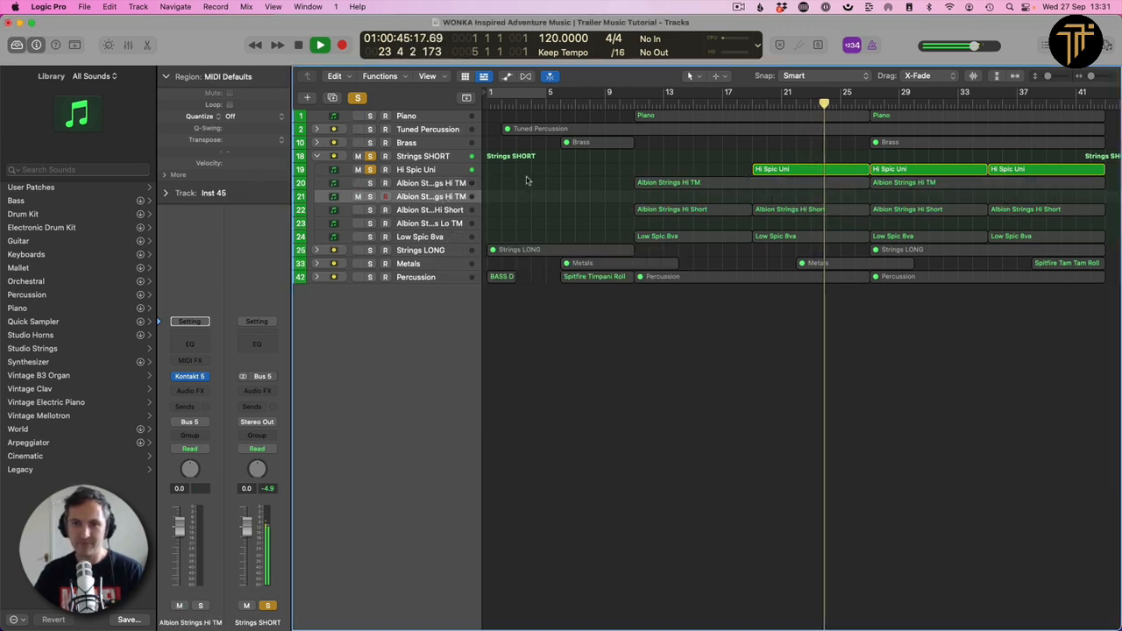
drag(405, 194, 406, 181)
click(371, 170)
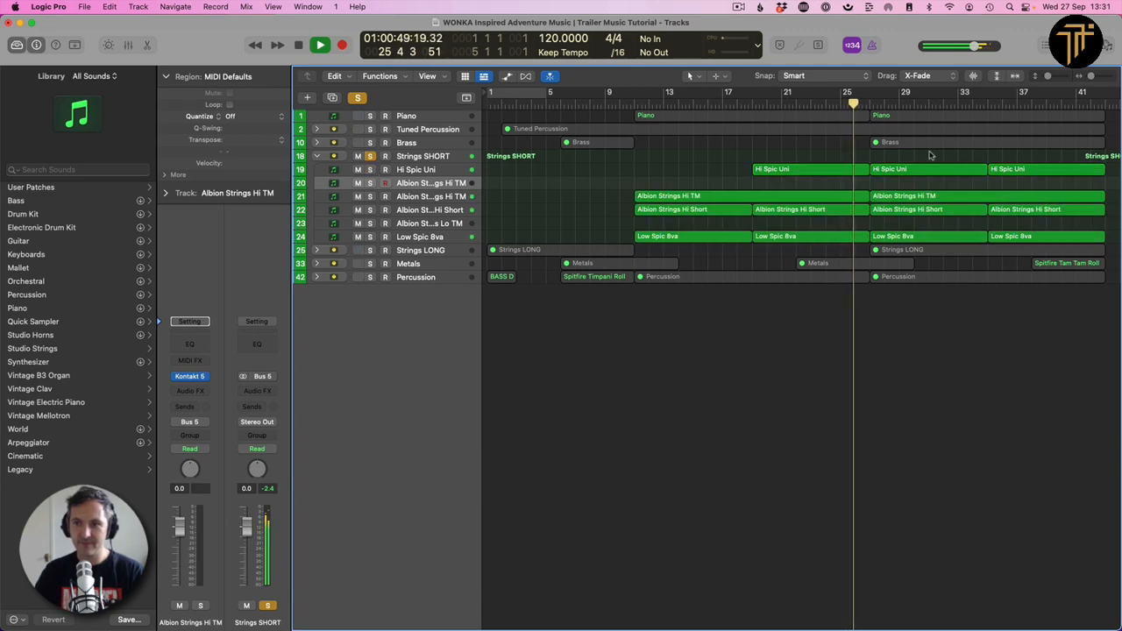
- Copy the two Hi Spic Uni regions at bars 27 and 35 onto the empty Albion Strings Hi TM track
drag(930, 154, 1038, 173)
key(space)
drag(919, 175, 919, 185)
- Open the copied Hi Spic Uni regions in the Piano Roll and play them with only their new track soloed
double_click(918, 185)
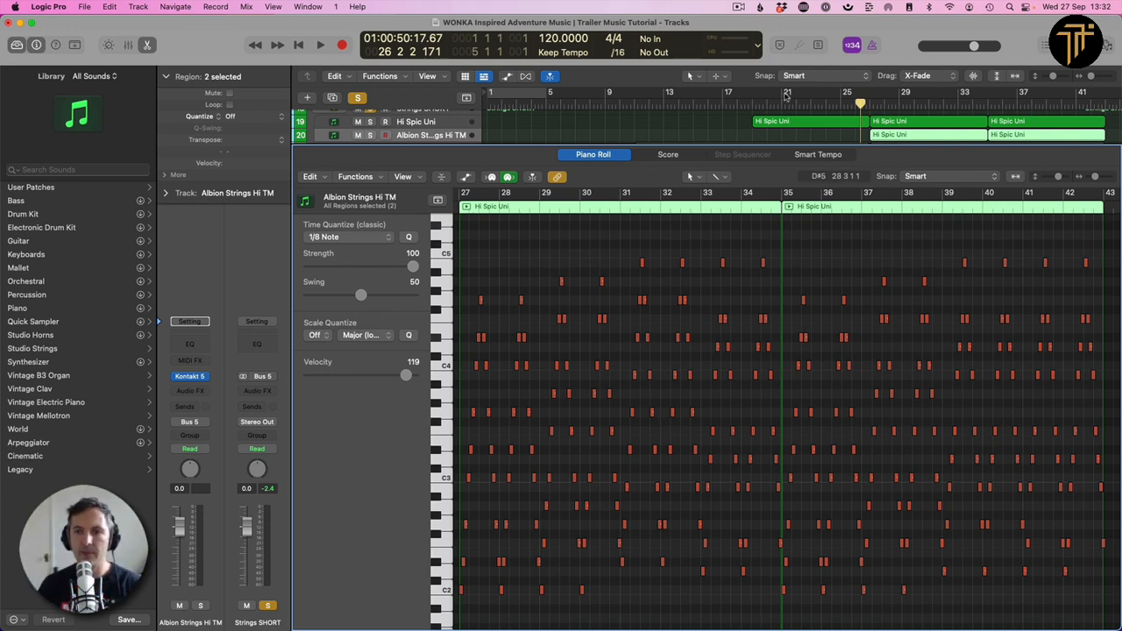
click(375, 135)
key(space)
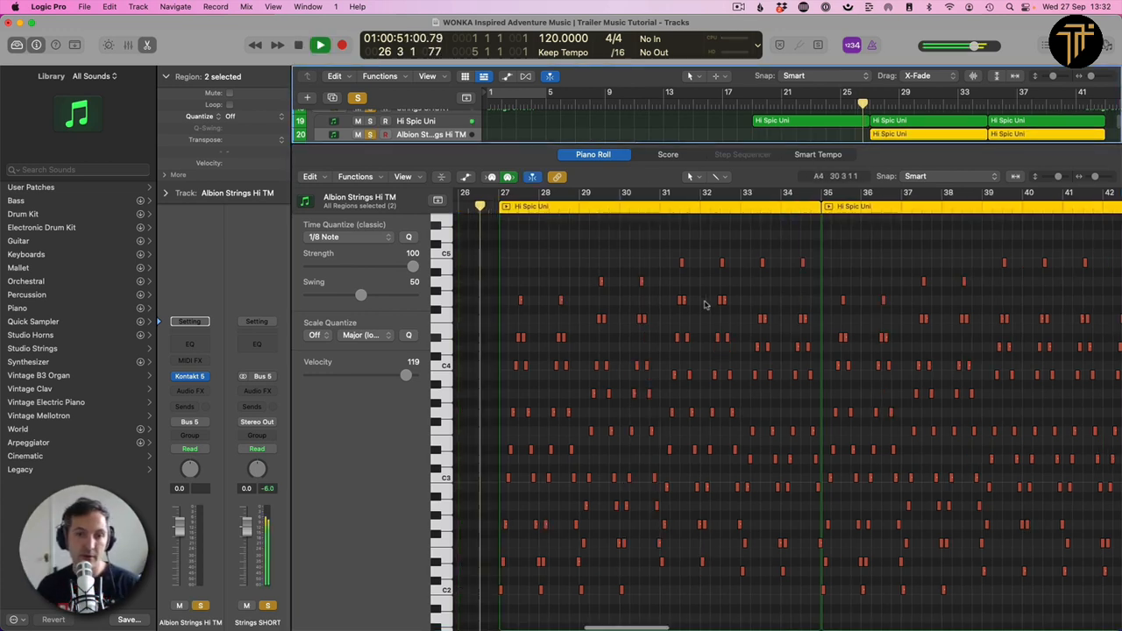
scroll(378, 124, up, 1)
click(369, 116)
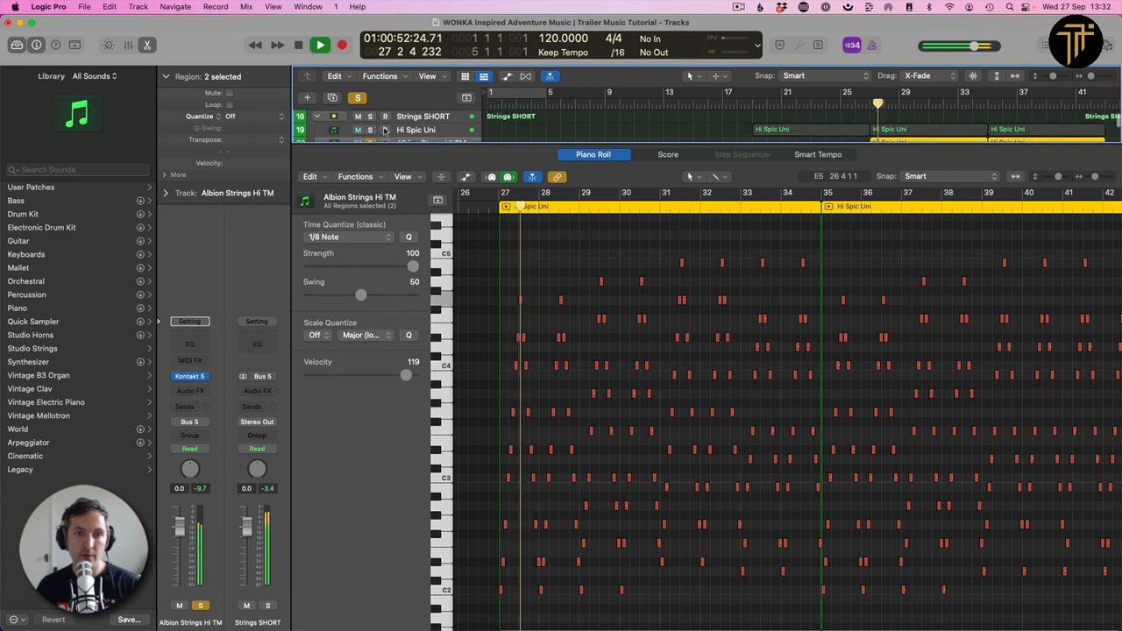
- Transpose all notes in the two copied Hi Spic Uni regions up one octave, close the Piano Roll, and unsolo the track
click(560, 264)
key(super+a)
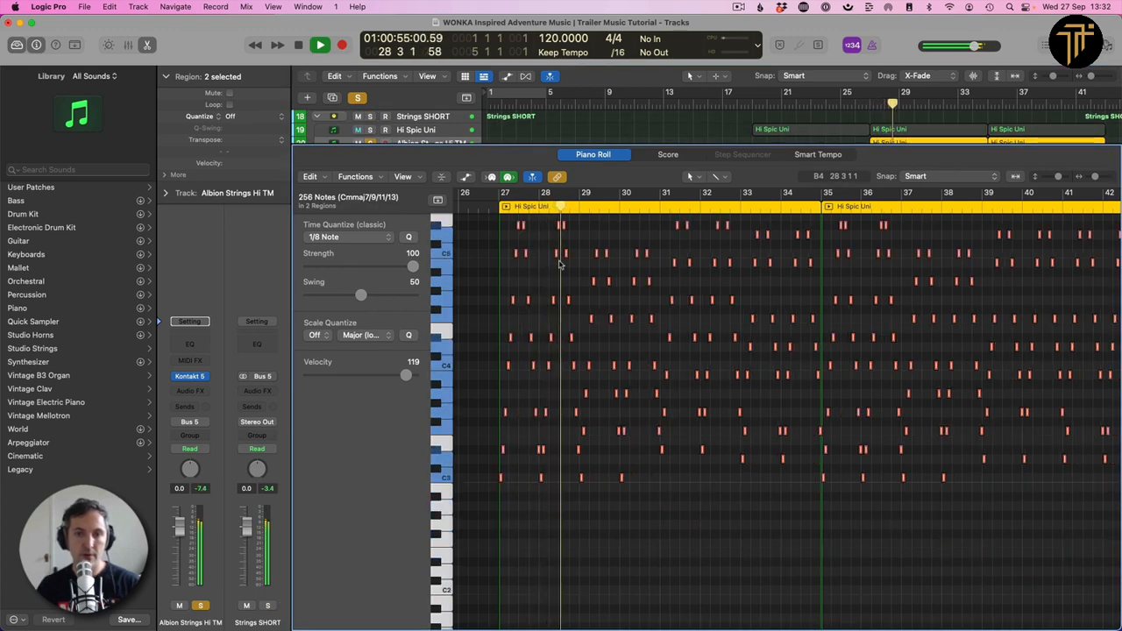
key(p)
key(space)
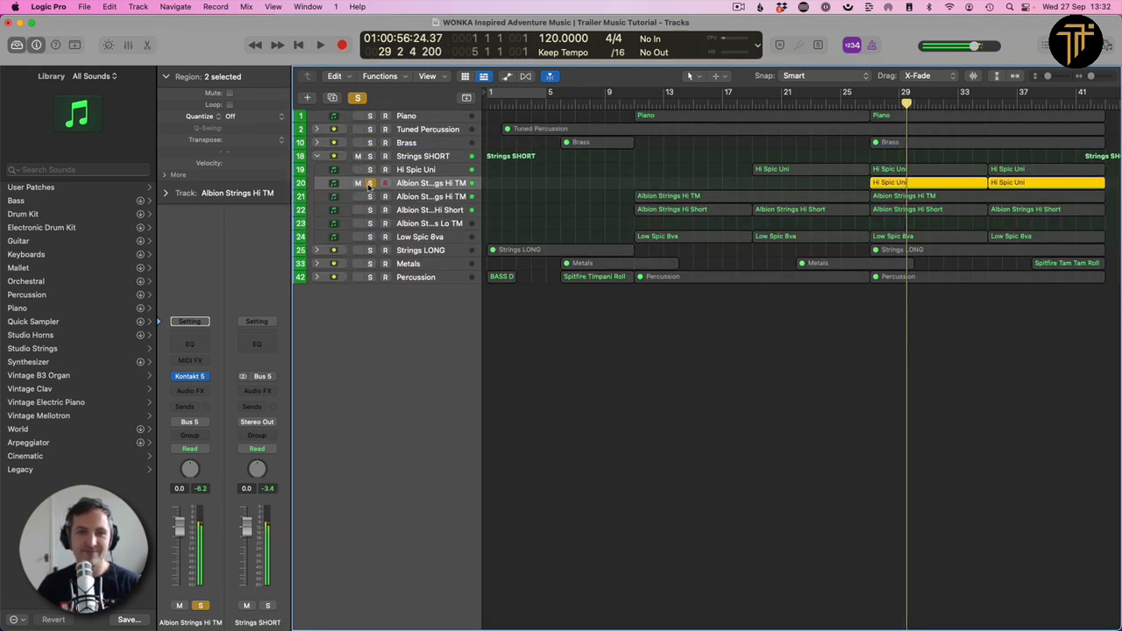
key(s)
click(774, 187)
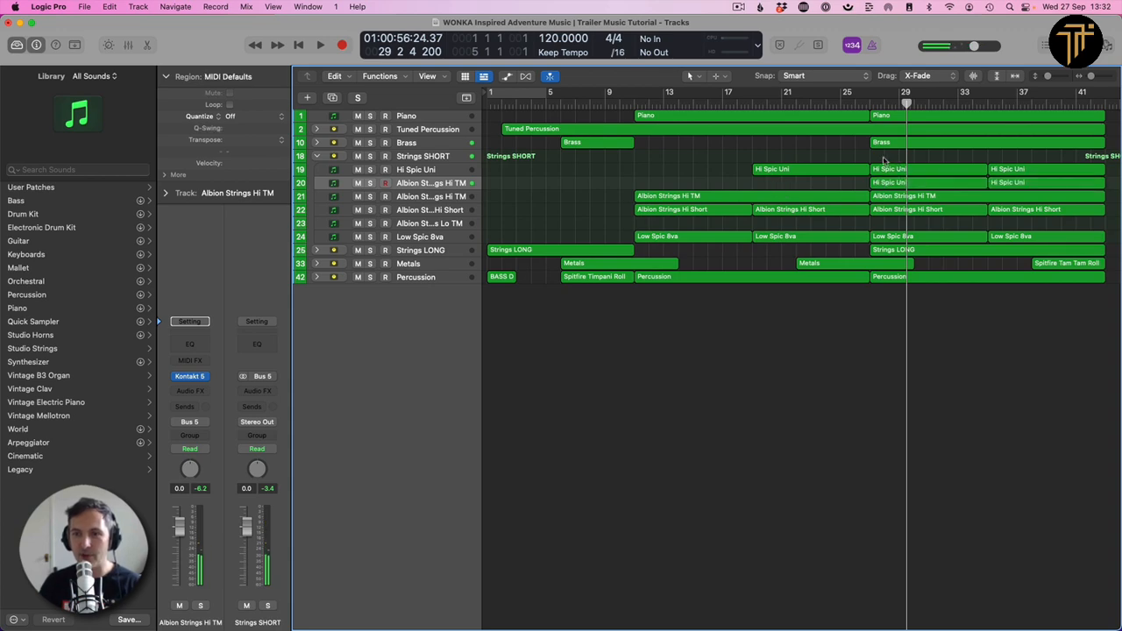
- Fit all tracks vertically in the arrangement view and collapse the Strings SHORT stack
key(z)
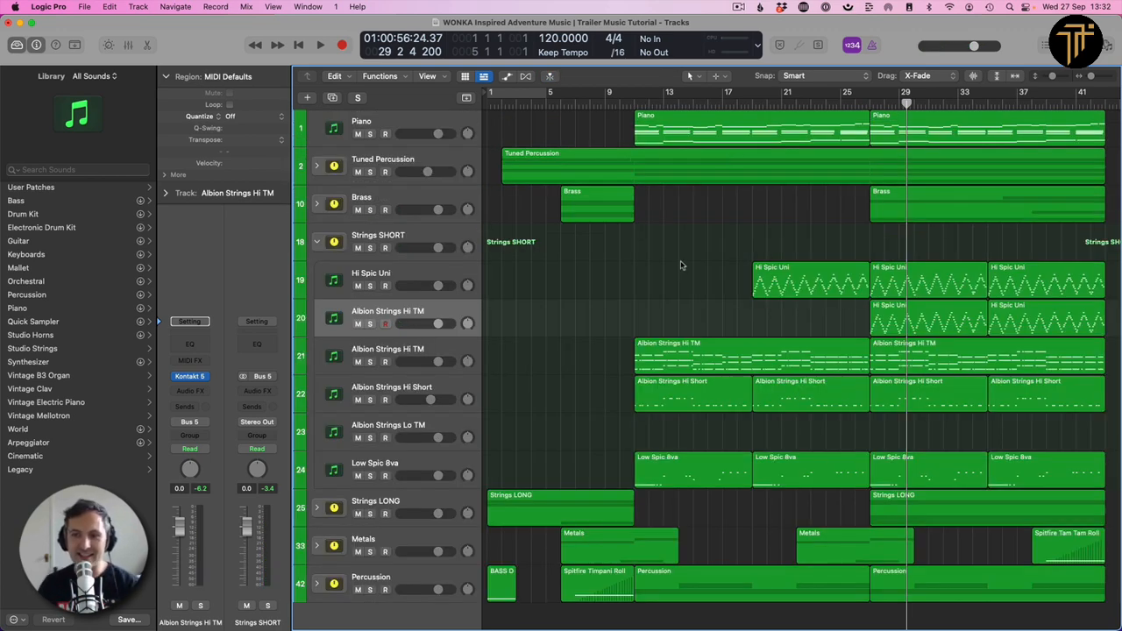
click(317, 243)
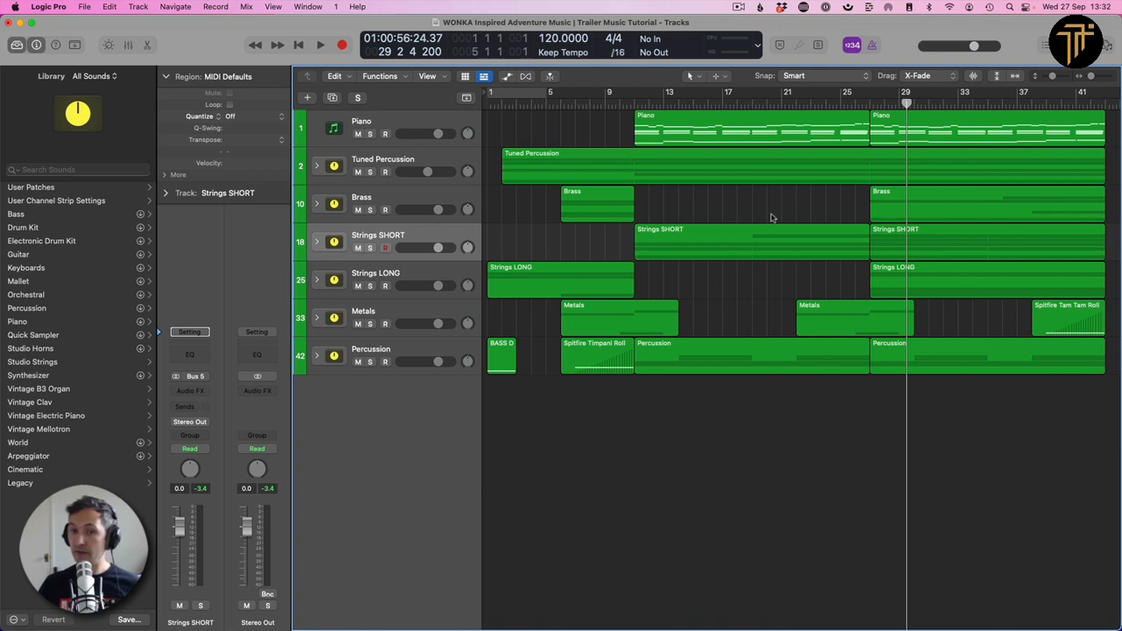
click(797, 239)
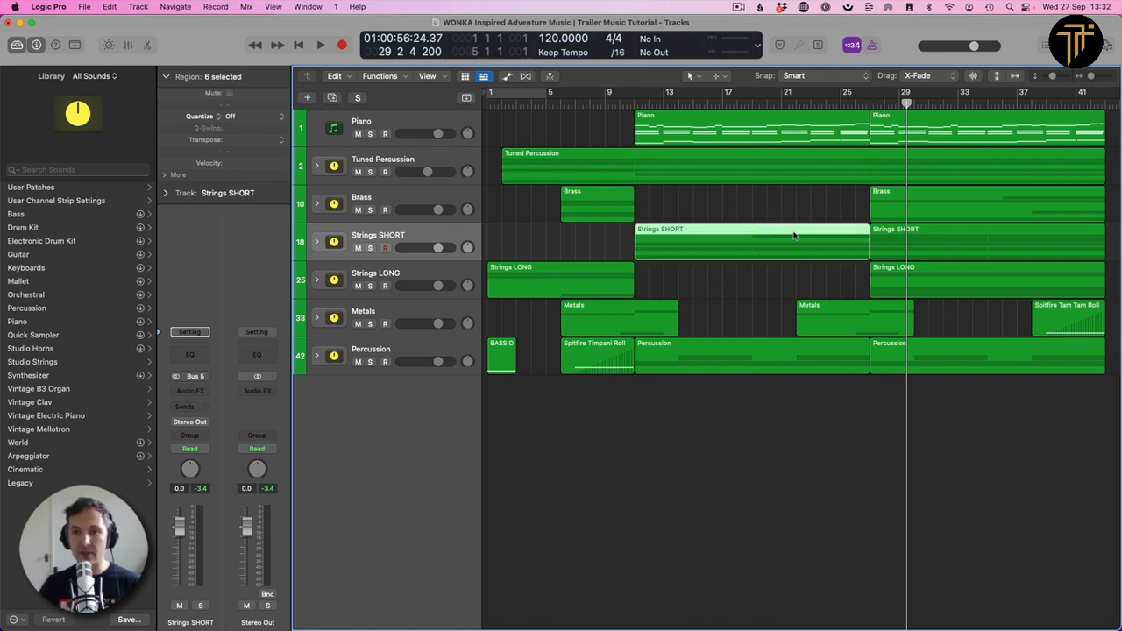
click(805, 208)
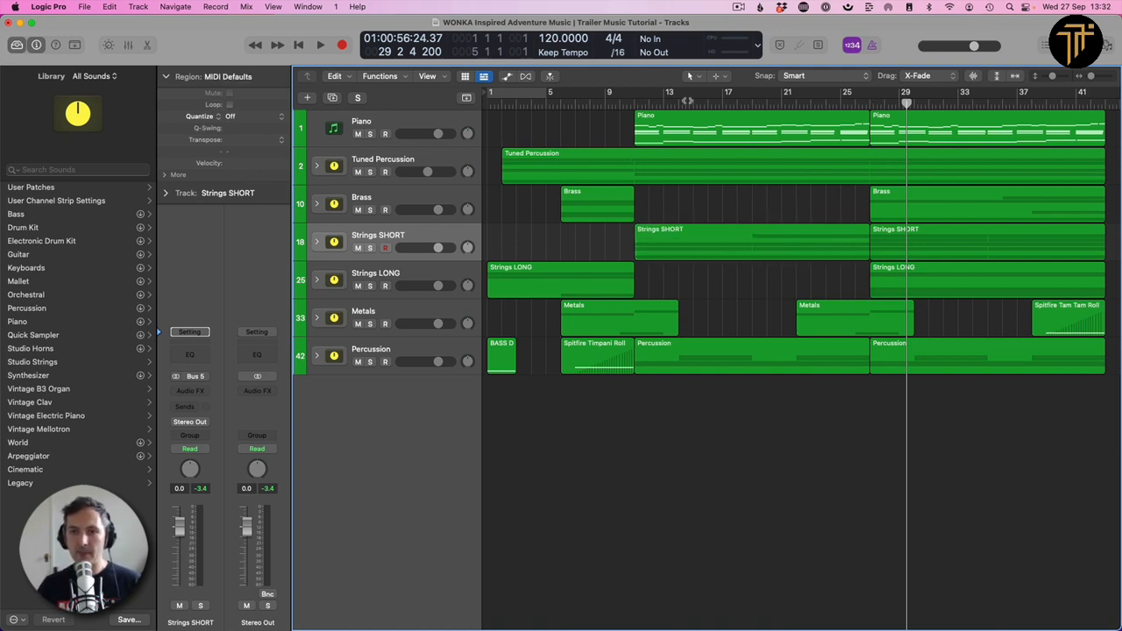
- Play the full arrangement from bar 1 and expand the Strings SHORT stack to follow its parts
key(Return)
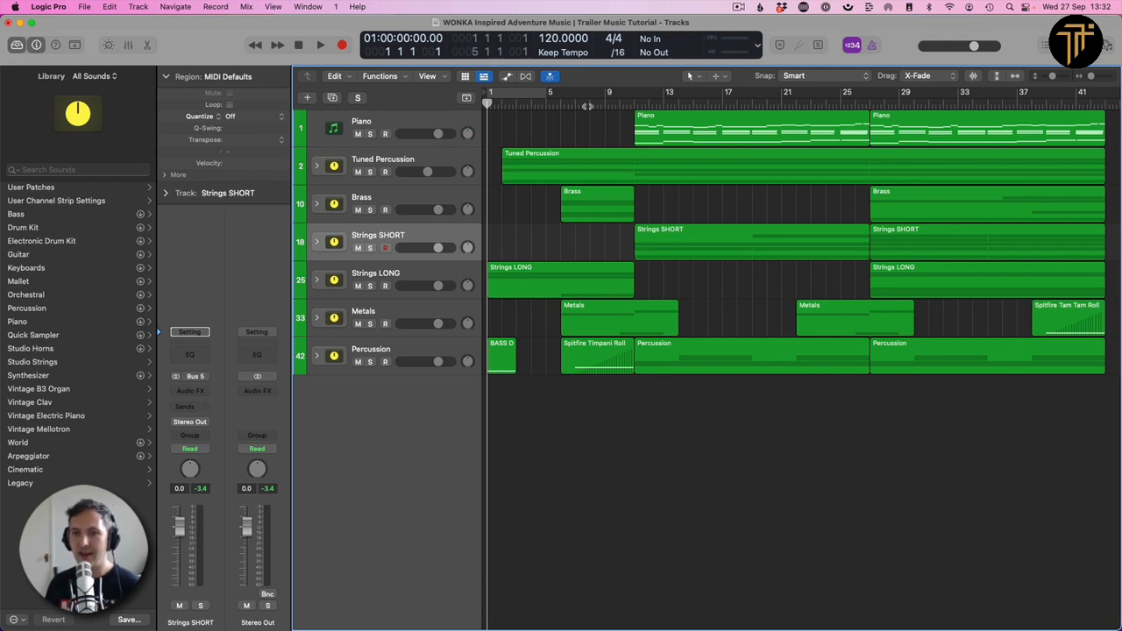
key(space)
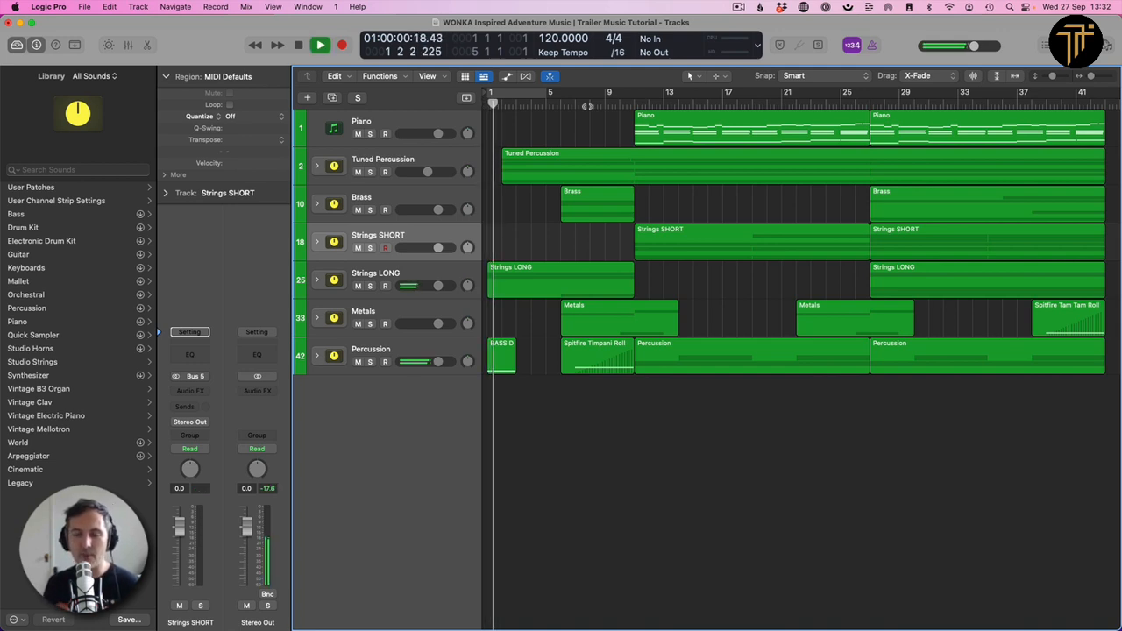
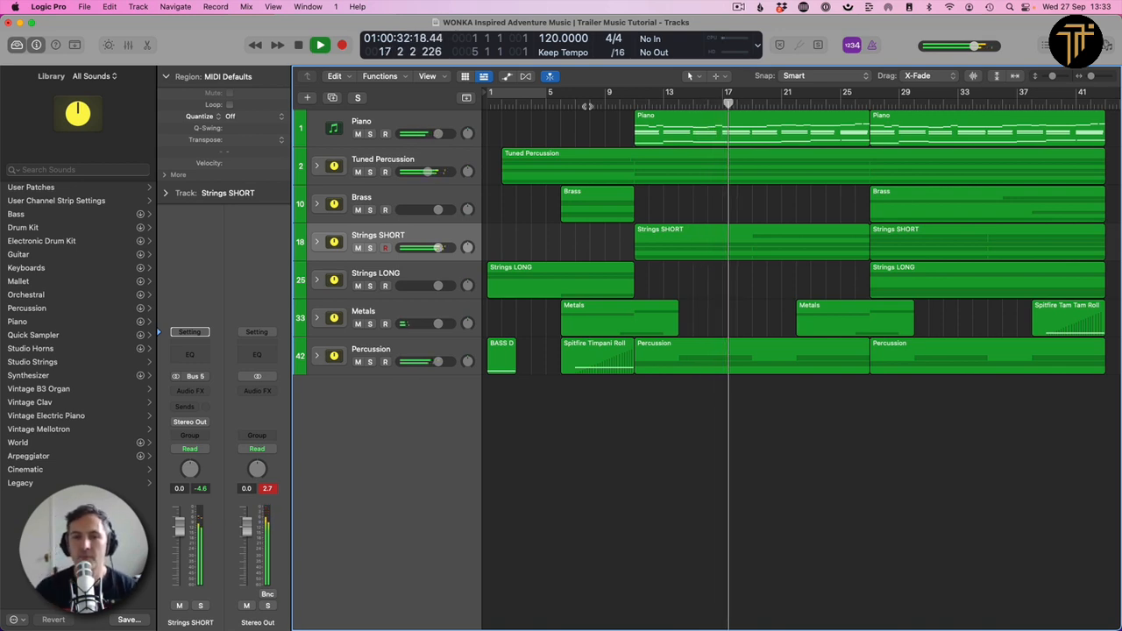
click(317, 242)
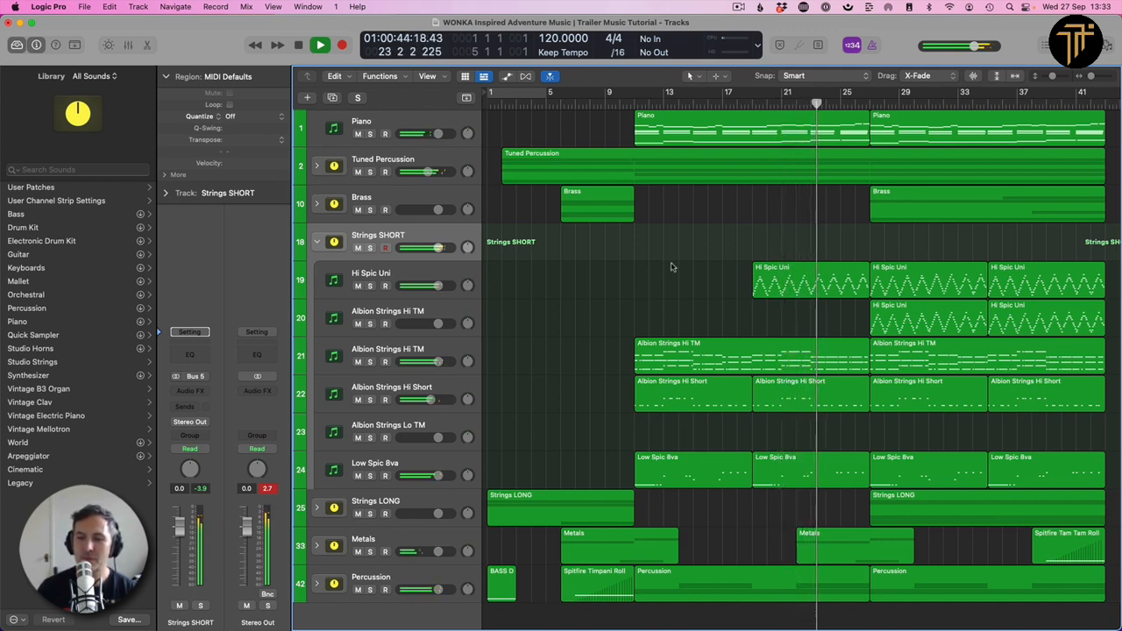
scroll(672, 267, down, 2)
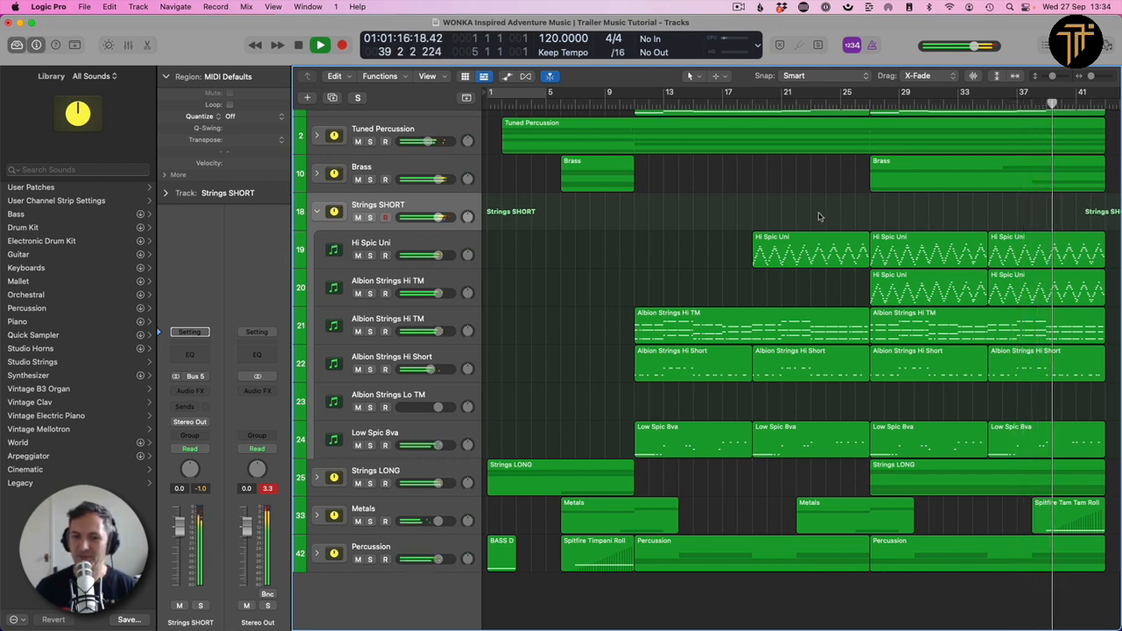
- Copy the opening Strings LONG region from bar 1 to bar 43, after the end of the arrangement
scroll(563, 475, left, 15)
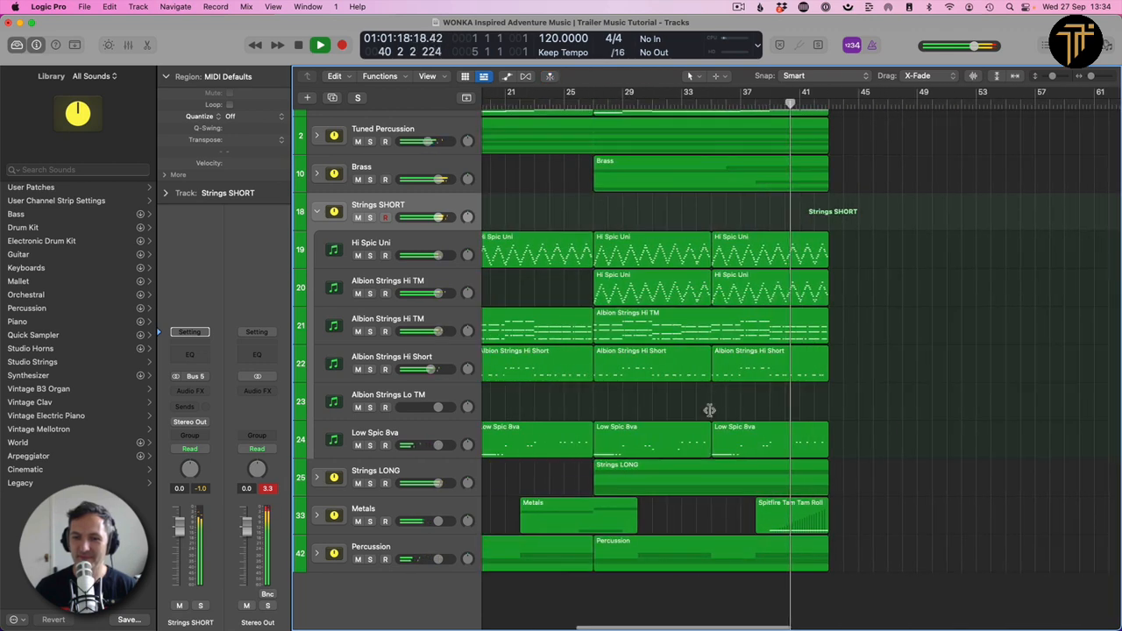
scroll(534, 495, up, 2)
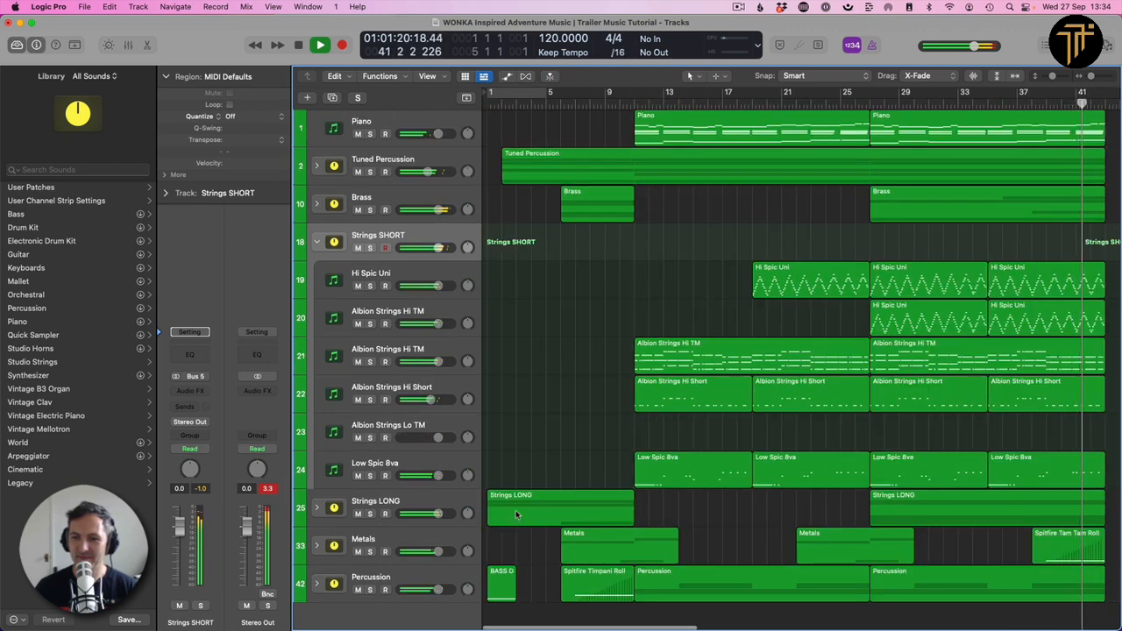
drag(517, 515, 993, 524)
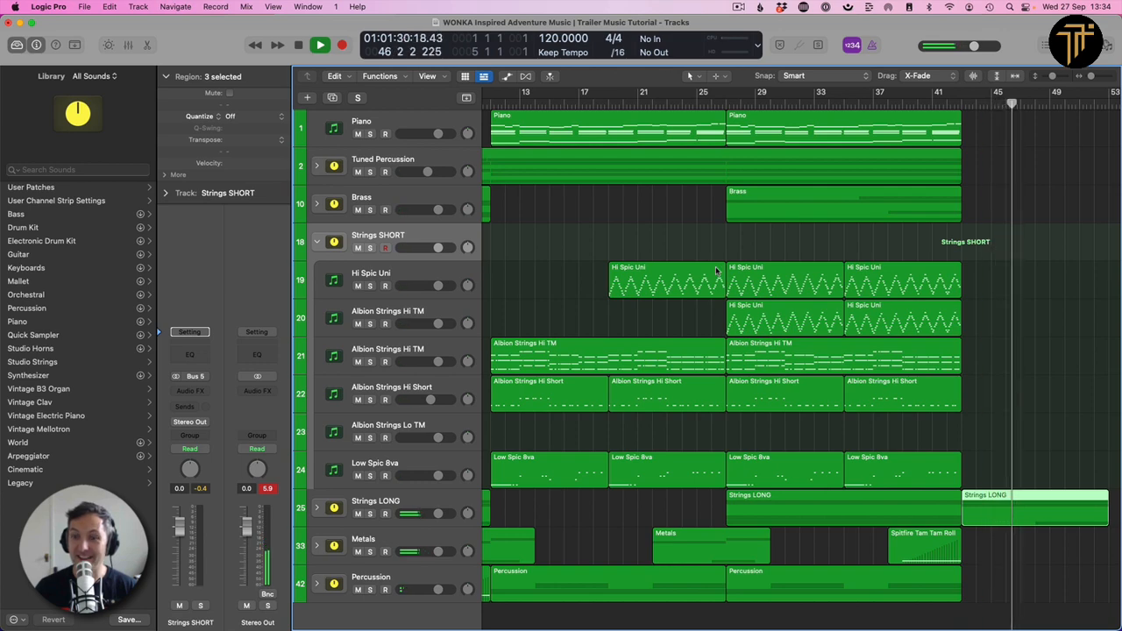
- Stop playback, return to bar 1 and bring the whole arrangement into view
key(space)
key(Return)
key(z)
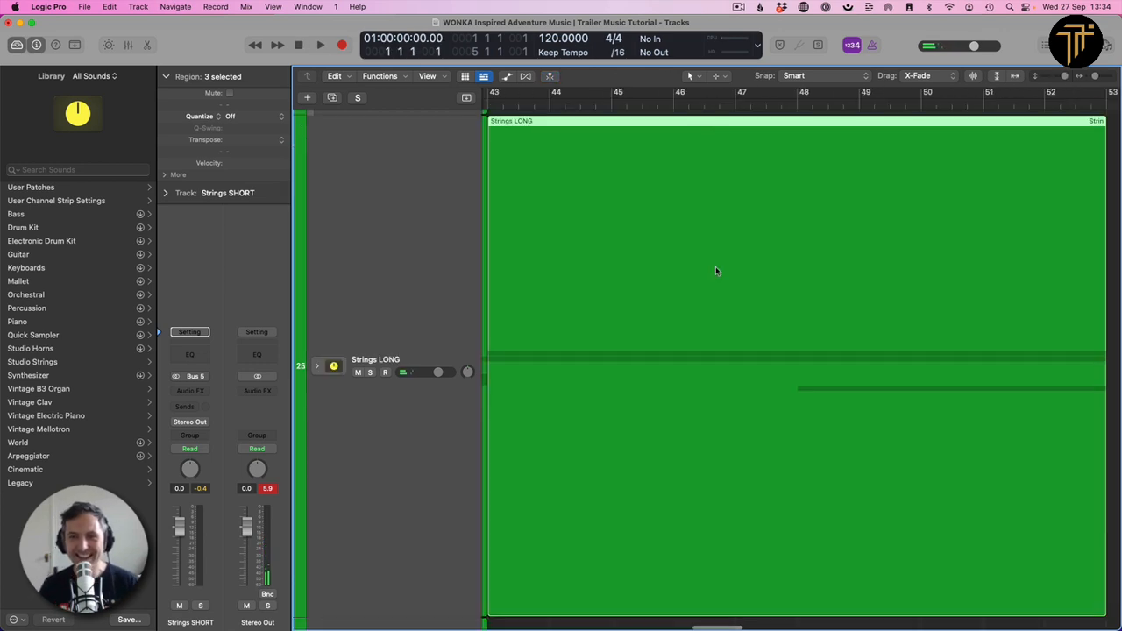
key(z)
click(538, 283)
key(z)
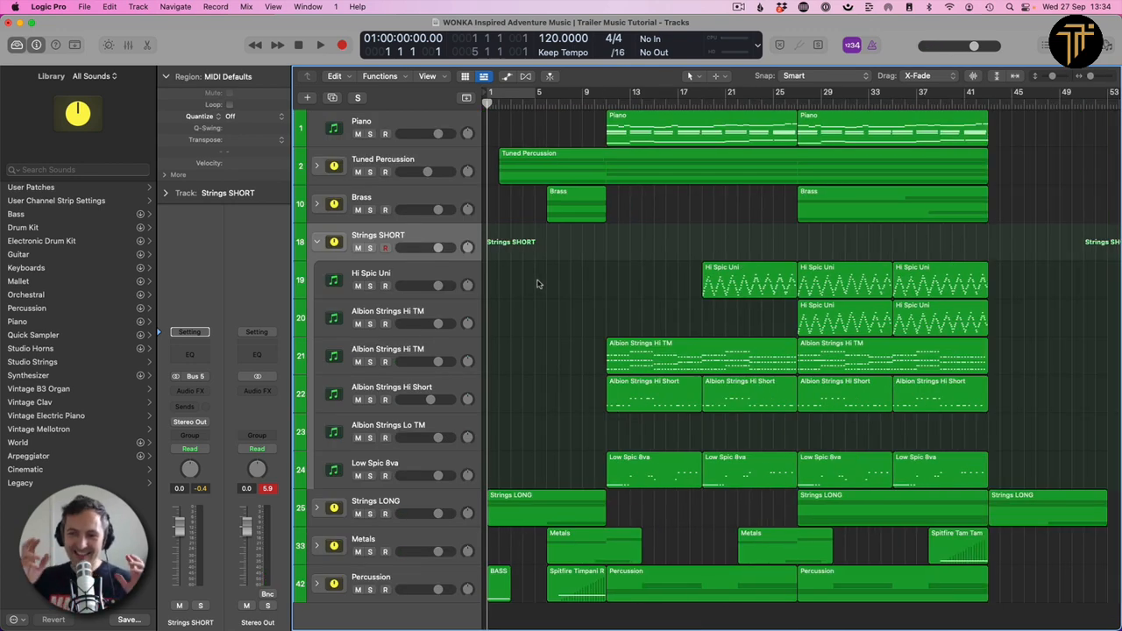
- Split the Strings LONG region after bar 43 at bar 47 and delete the remainder
drag(1036, 497, 1120, 499)
click(1045, 498)
key(Return)
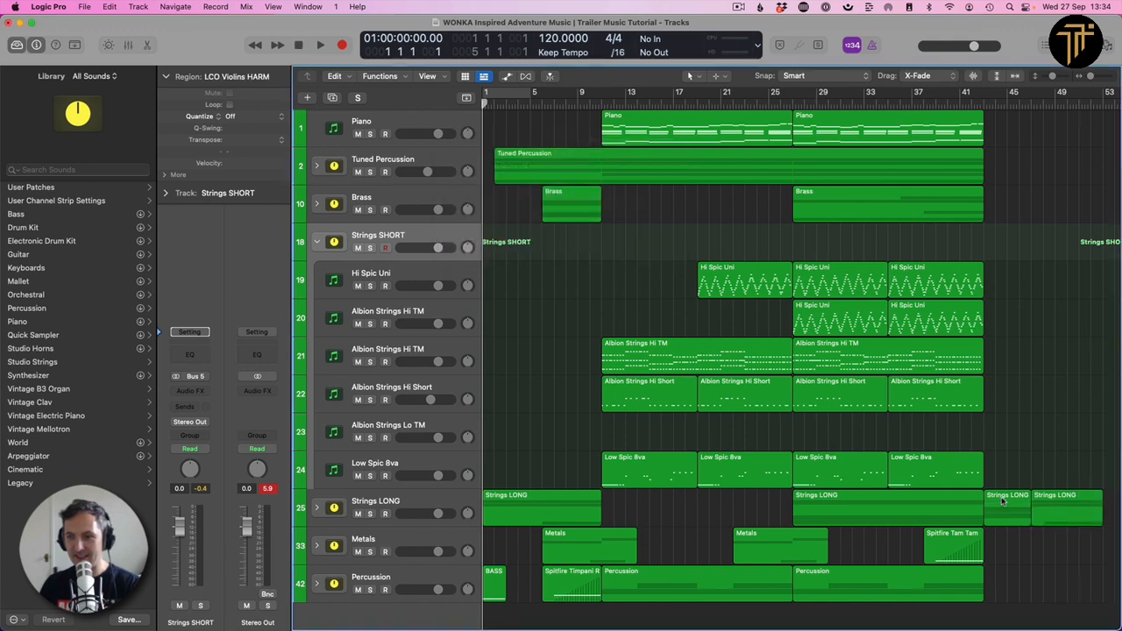
key(Delete)
click(541, 245)
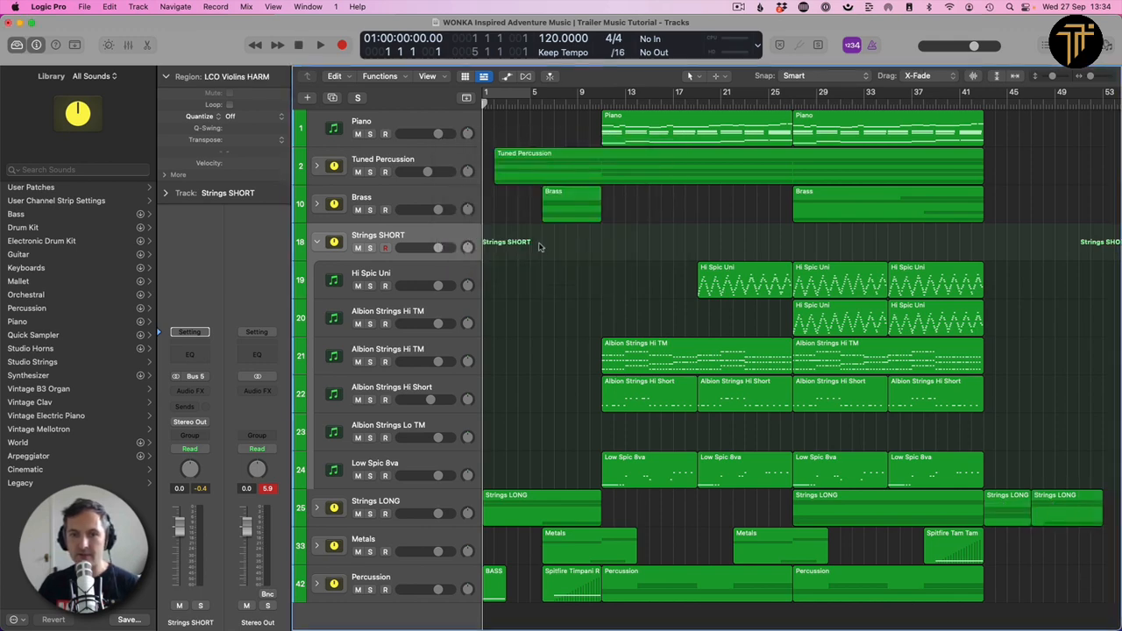
key(Delete)
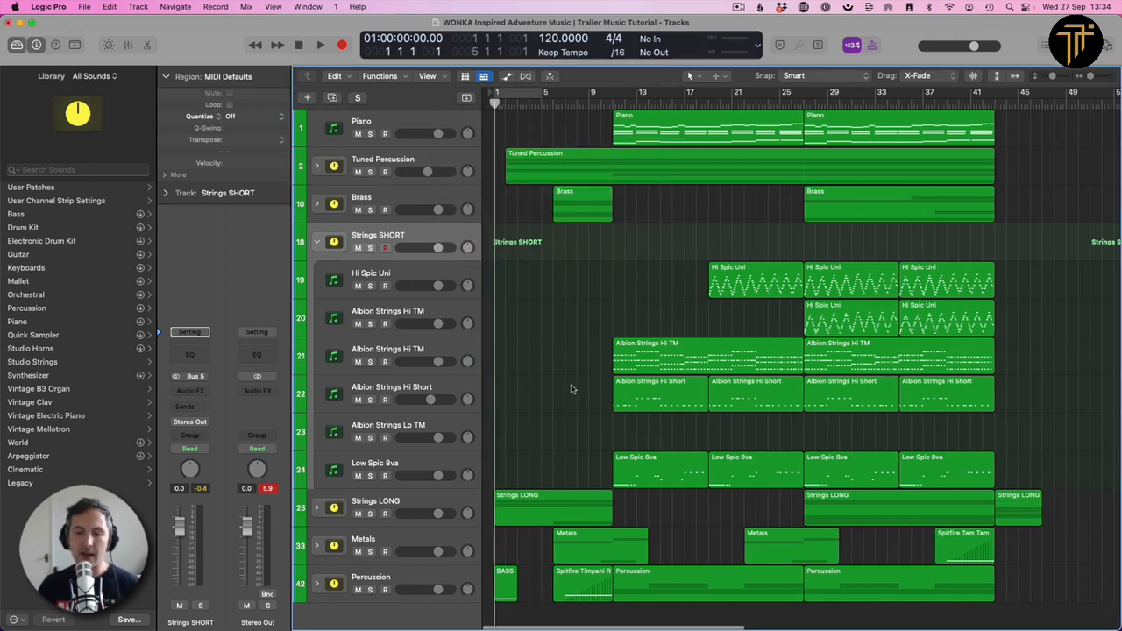
- Examine the notes of the two stacked Hi Spic Uni regions starting at bar 27 in the Piano Roll, and close the editor
scroll(570, 388, left, 1)
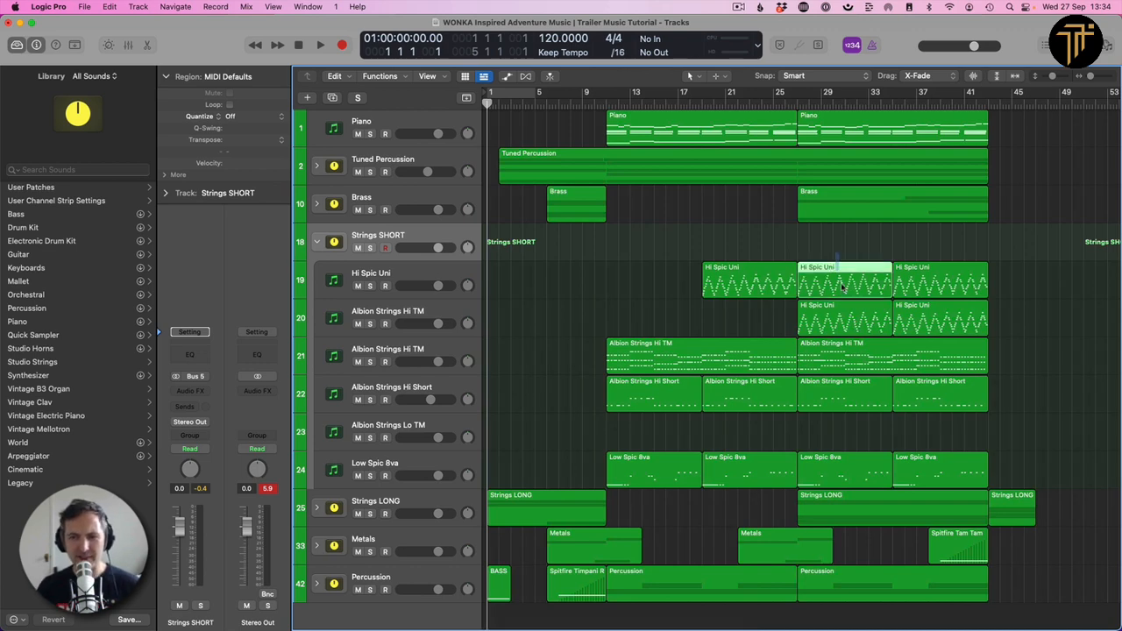
double_click(844, 326)
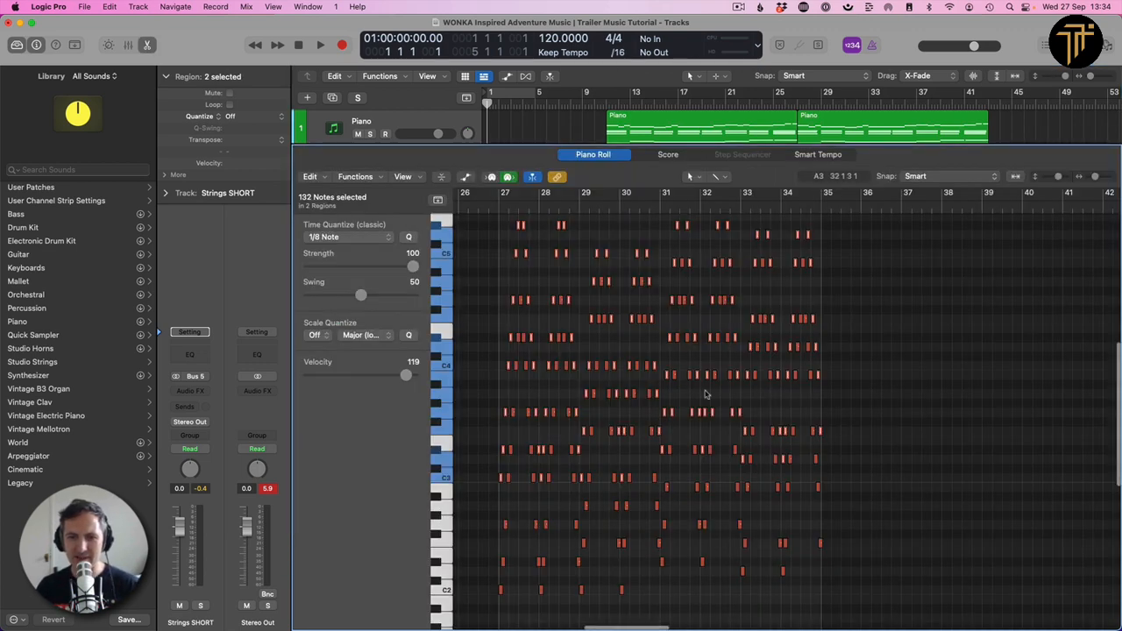
click(707, 394)
key(z)
scroll(740, 398, down, 10)
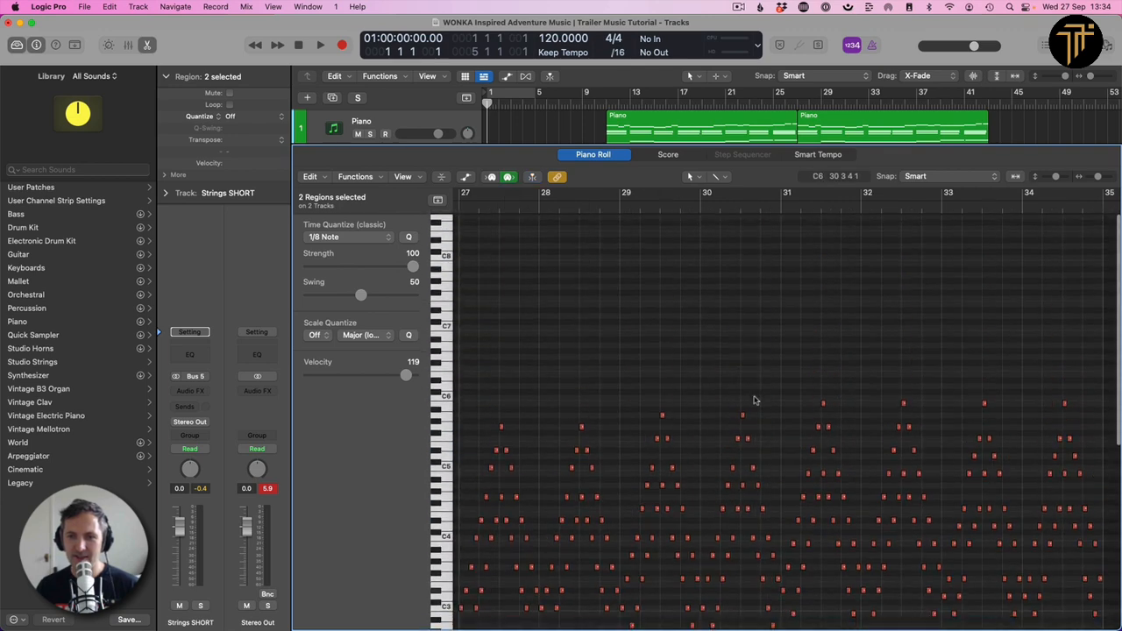
scroll(753, 400, up, 2)
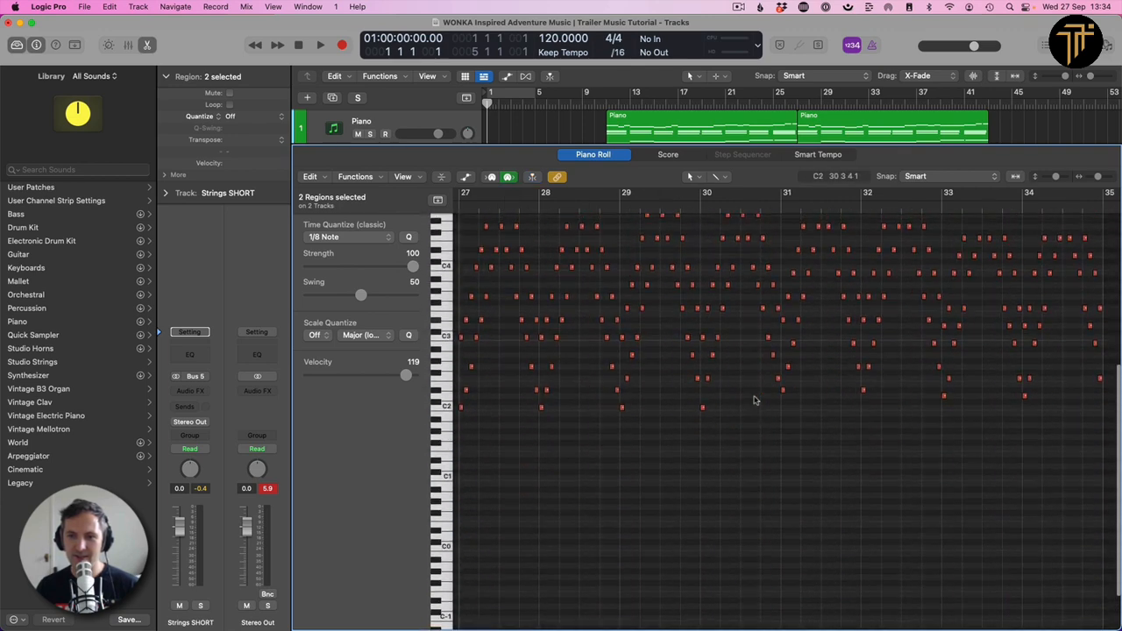
scroll(754, 400, up, 6)
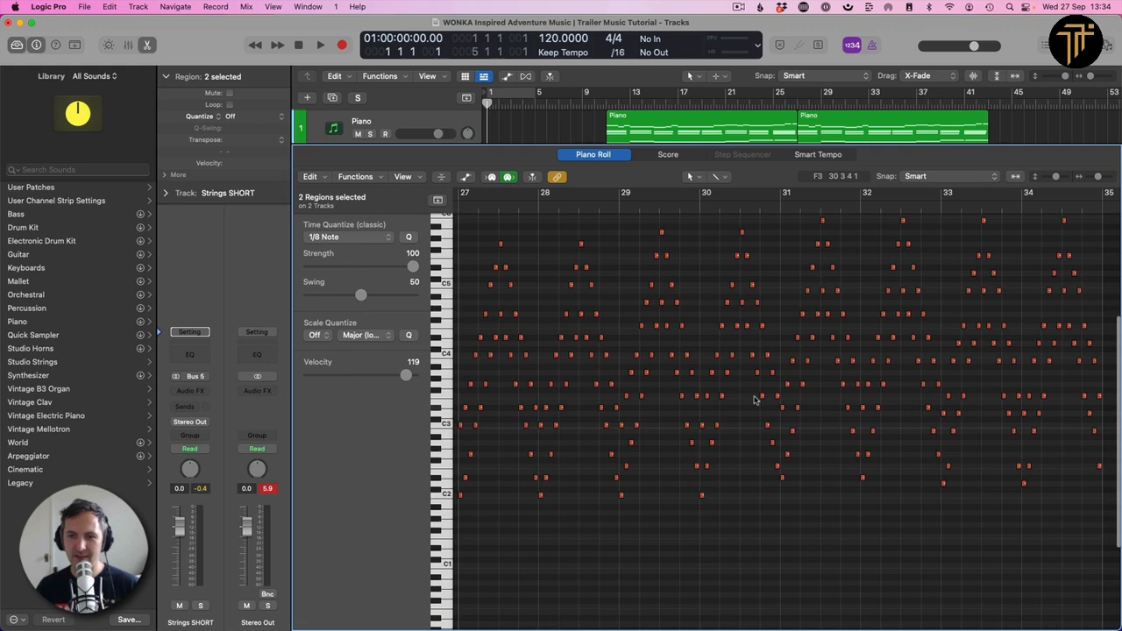
key(p)
click(843, 245)
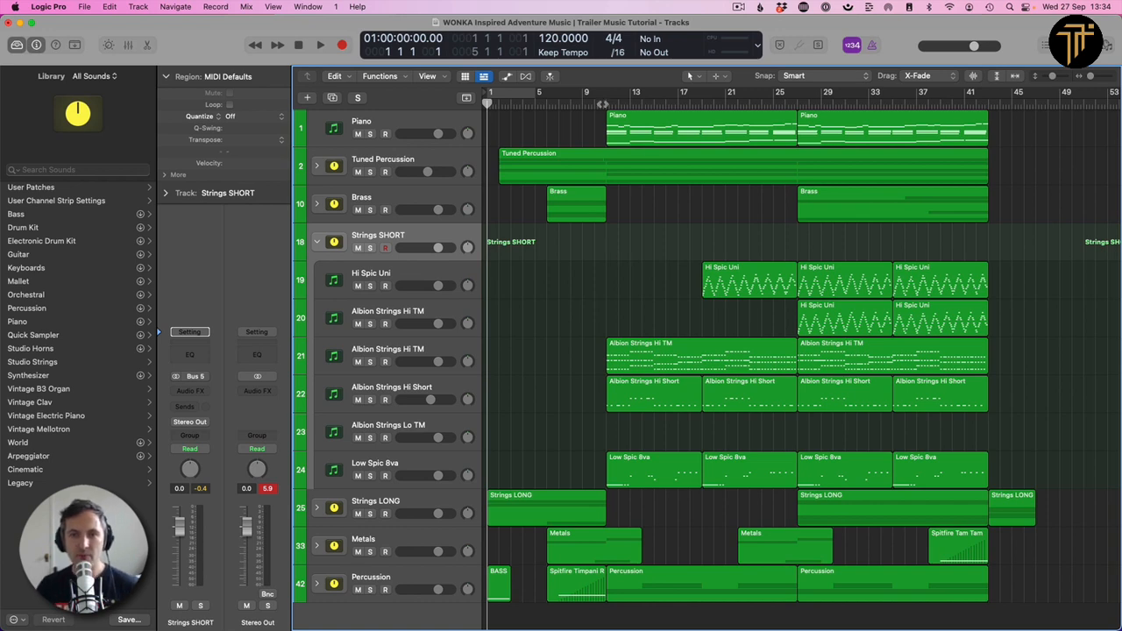
- Move the playhead to bar 11, review the Brass stack's parts, and collapse the Brass and Strings SHORT stacks
click(601, 103)
key(space)
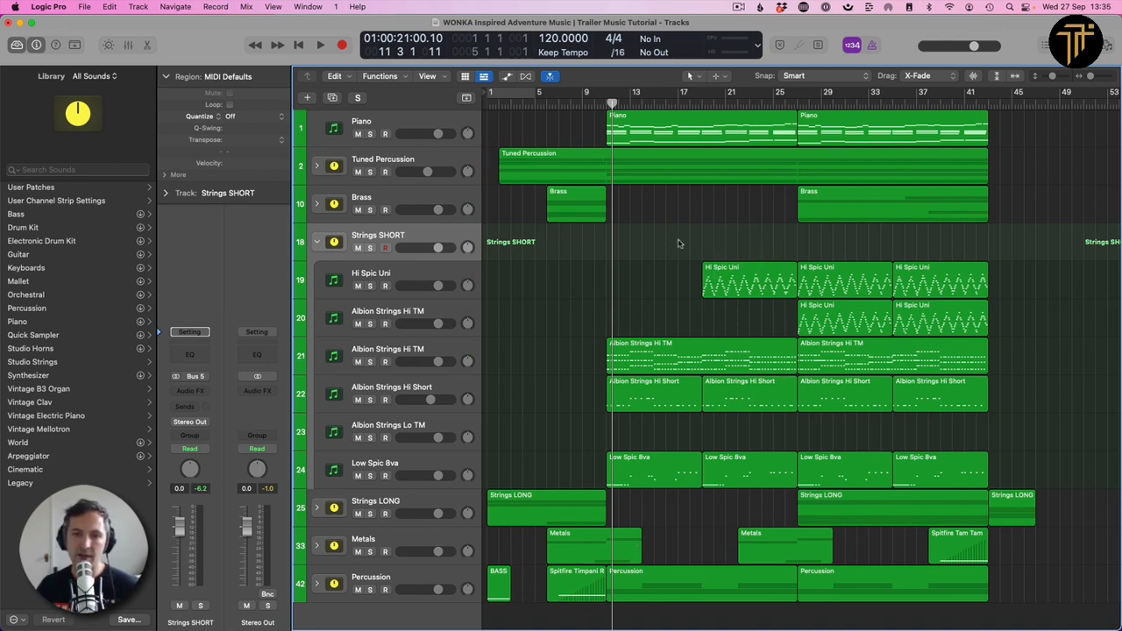
click(318, 204)
scroll(706, 296, down, 1)
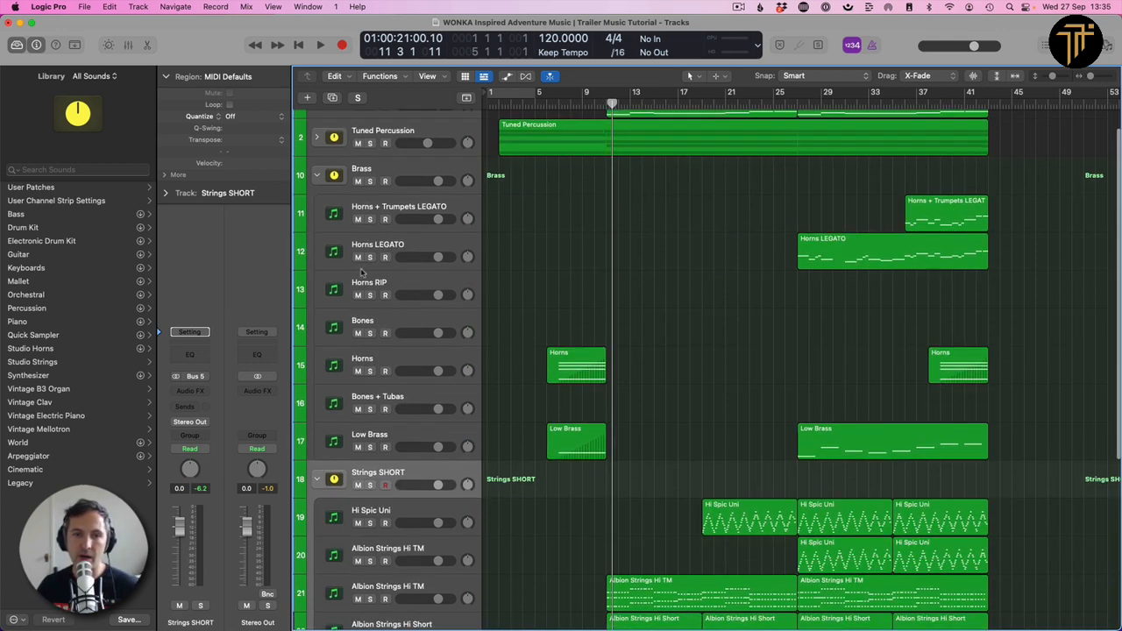
click(317, 176)
click(318, 214)
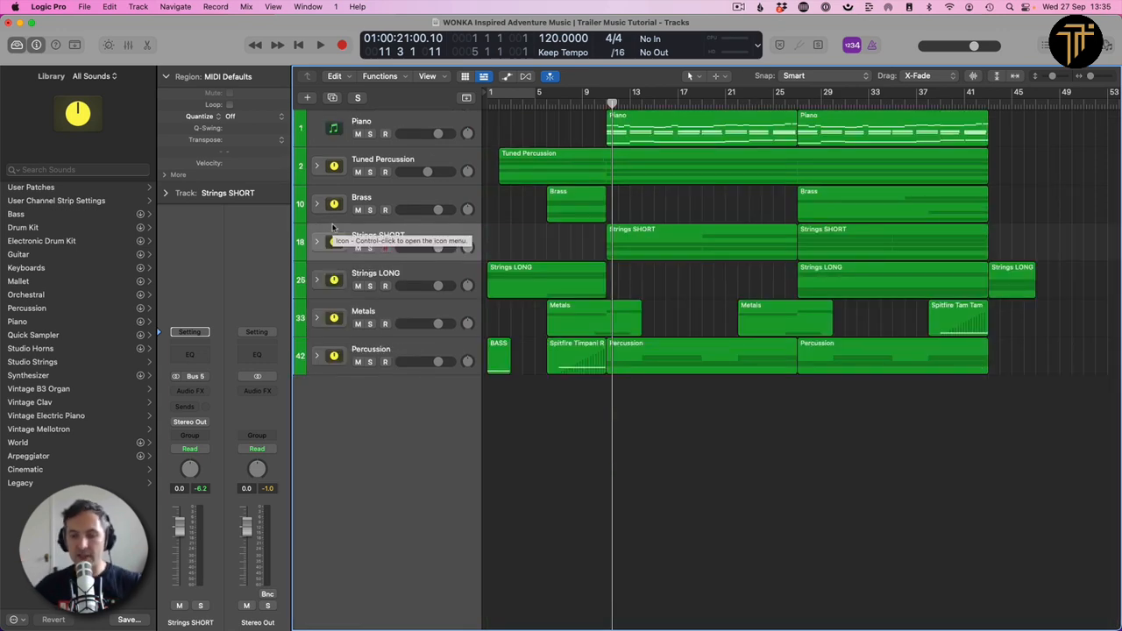
- Play a short excerpt of the arrangement from bar 11, stop, and return to bar 1
key(space)
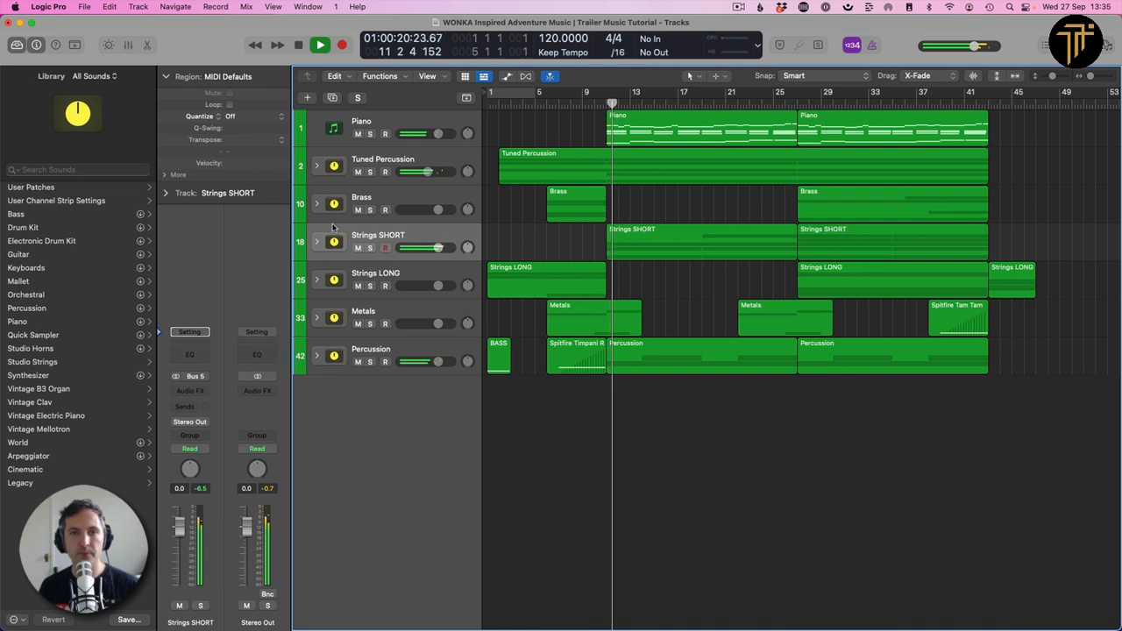
key(space)
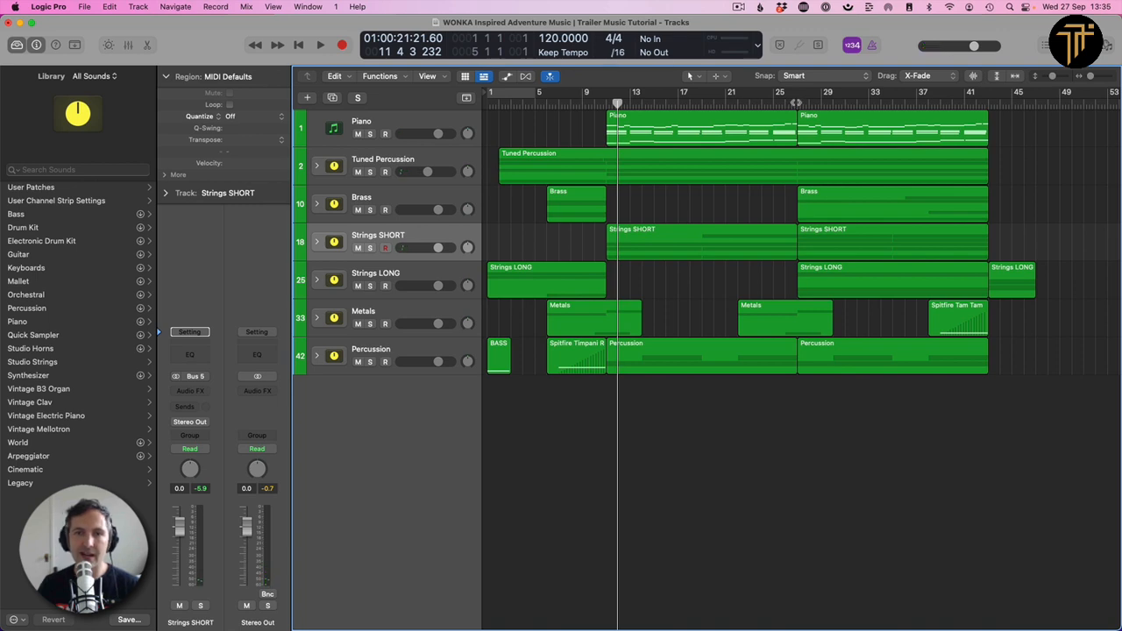
key(Return)
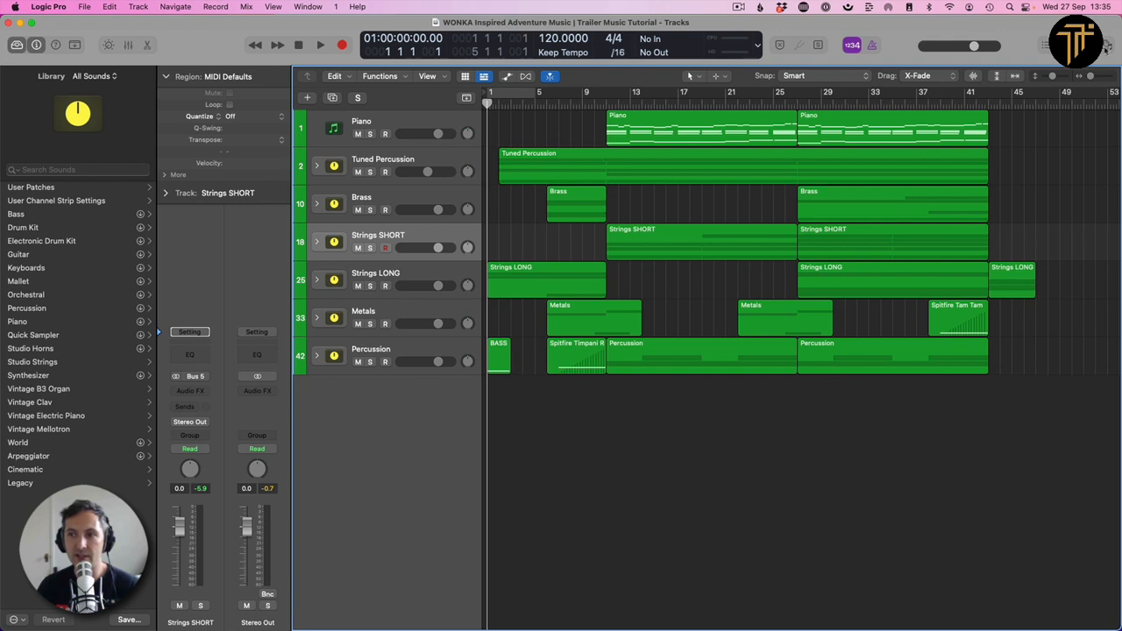
- Copy the two Piano regions to bar 47 and turn the copies into one Piano region ending at bar 71
drag(1090, 78, 1088, 79)
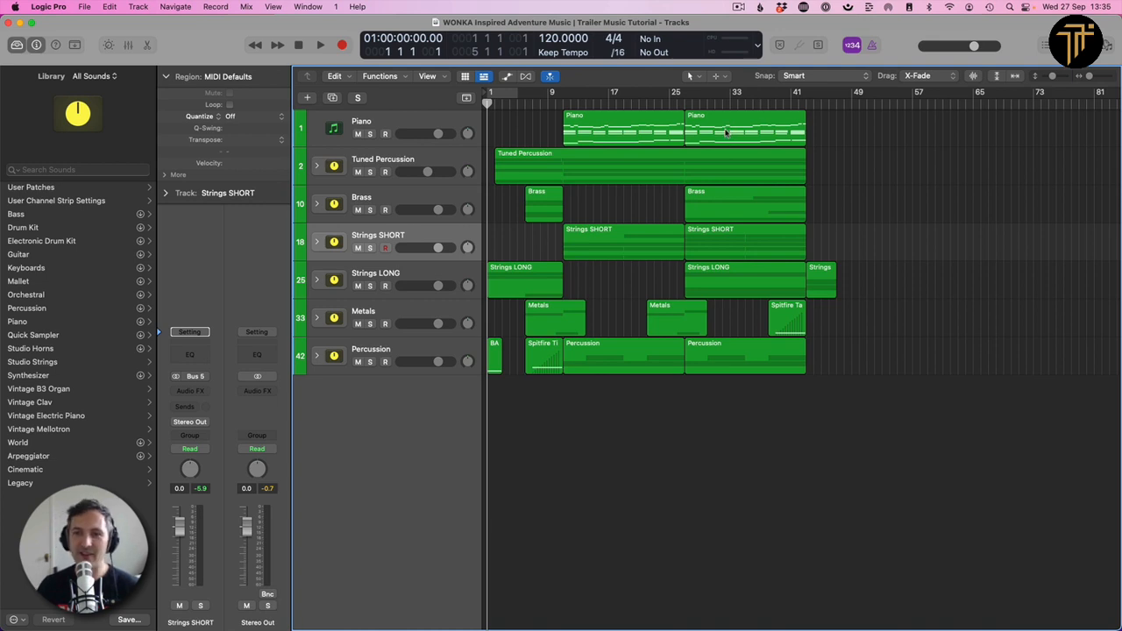
drag(720, 131, 1007, 130)
scroll(878, 162, right, 3)
click(1021, 98)
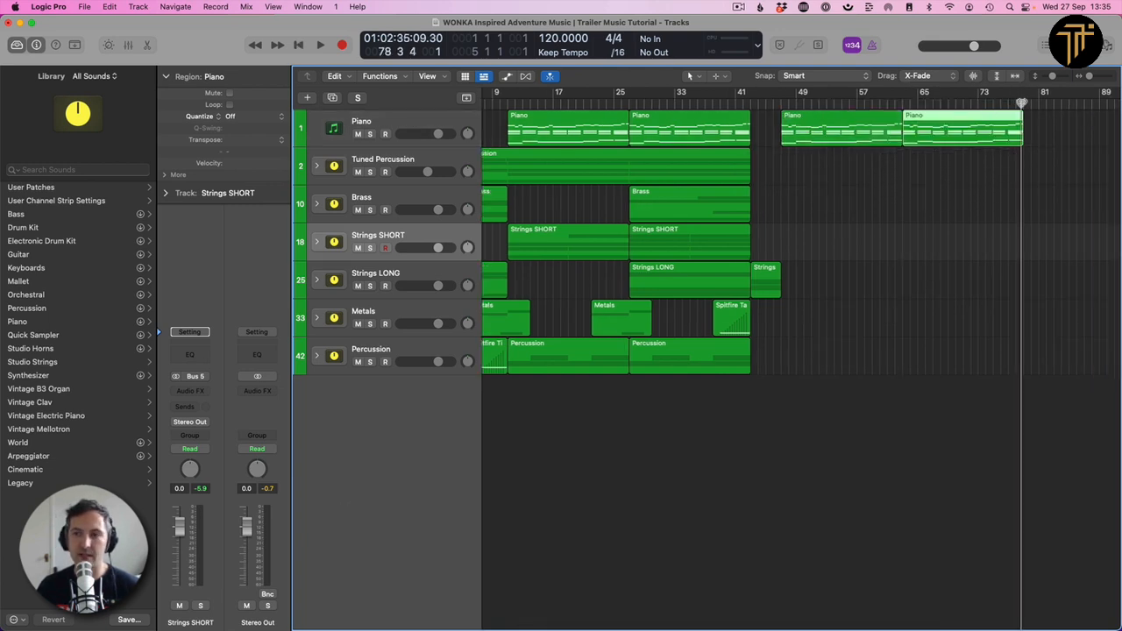
click(944, 165)
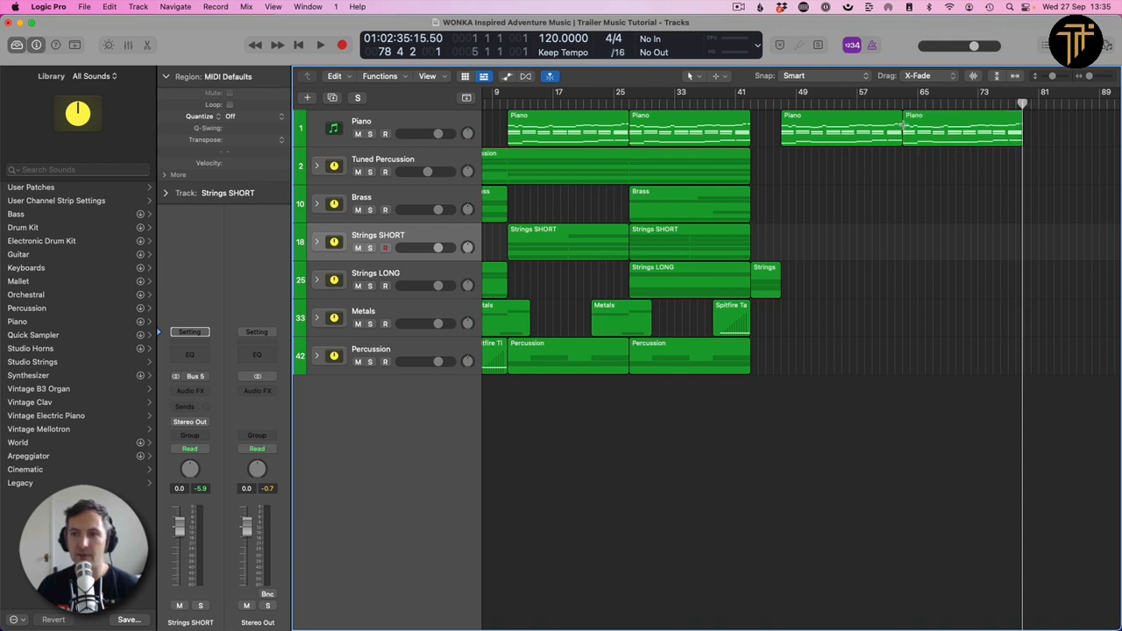
drag(902, 124, 929, 134)
click(946, 130)
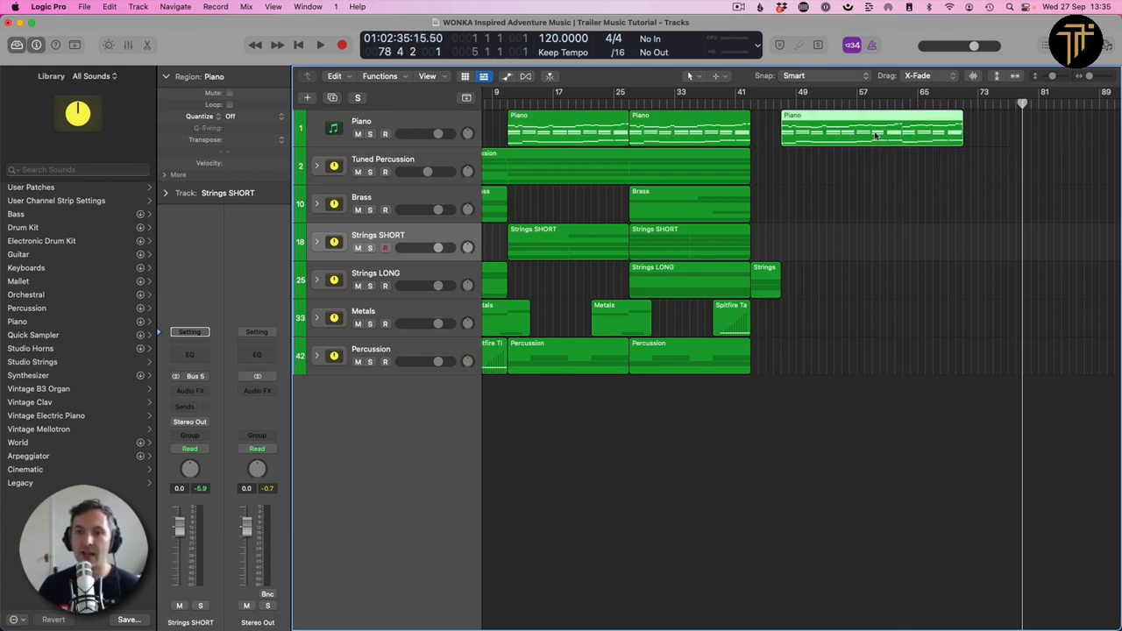
- Reposition the bass notes at bars 53 and 55 of the copied Piano region, raising the bar 53 note to G1
double_click(874, 134)
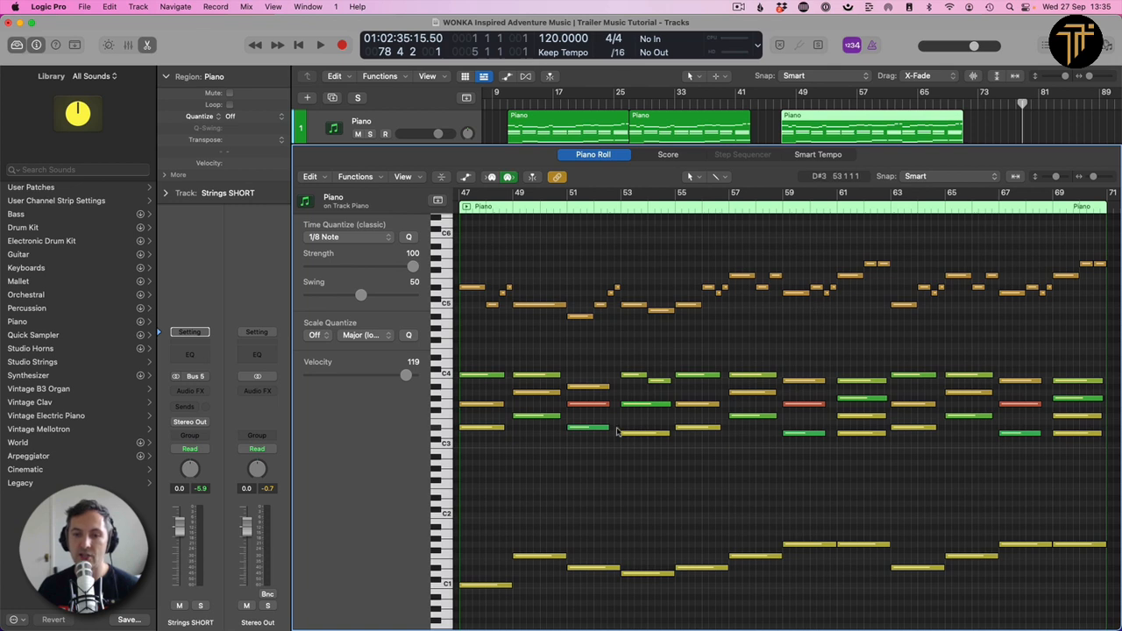
click(489, 585)
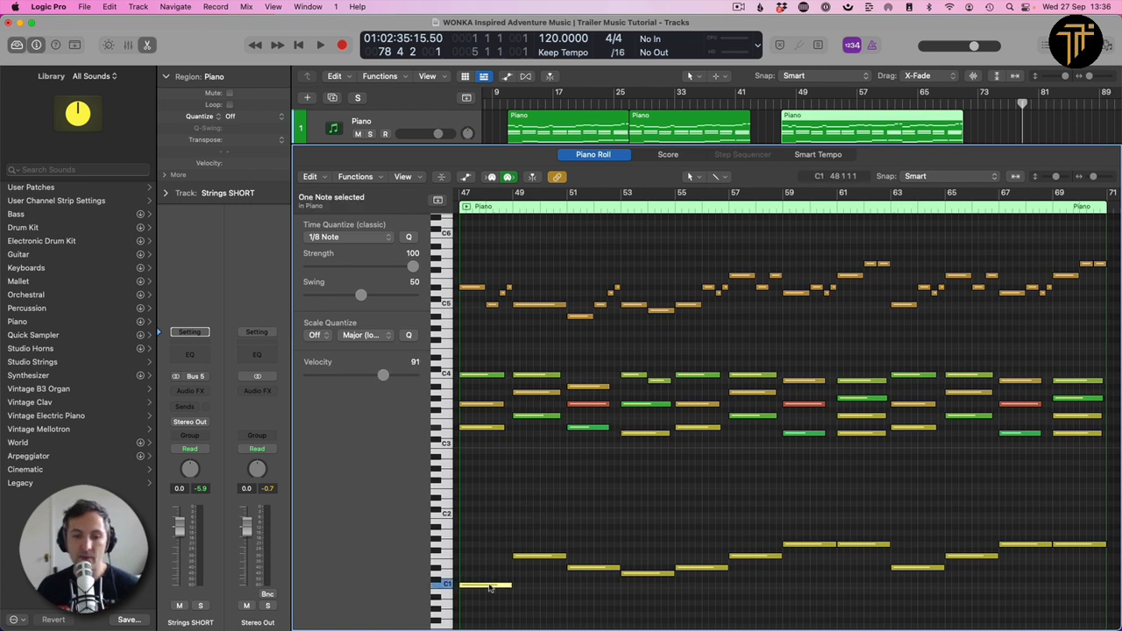
drag(489, 587, 637, 550)
click(692, 571)
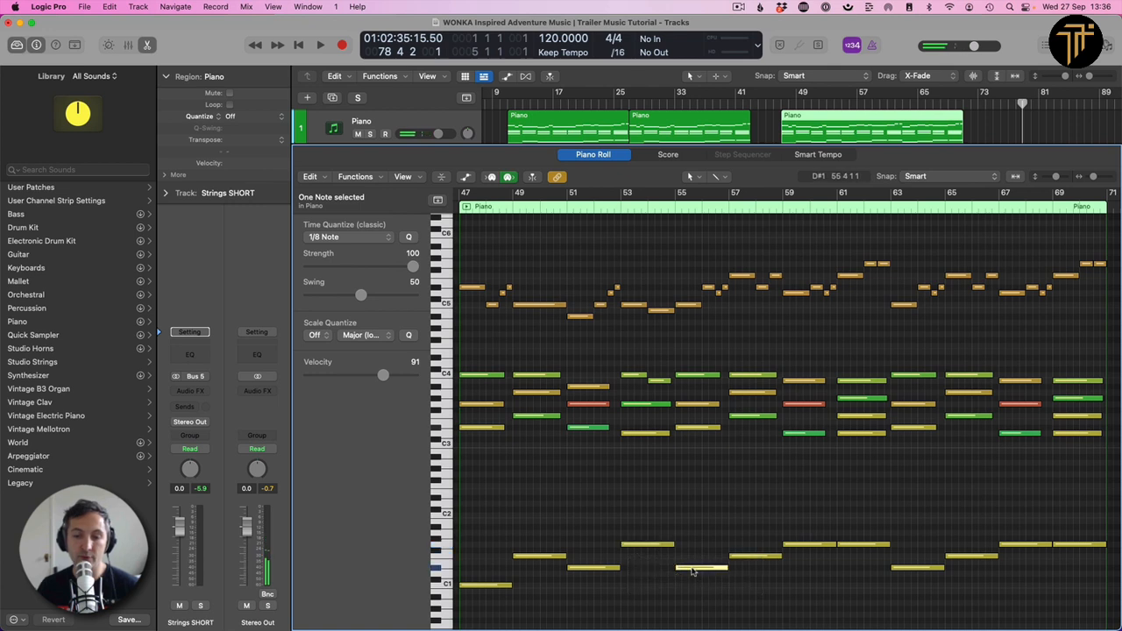
drag(693, 571, 692, 574)
key(p)
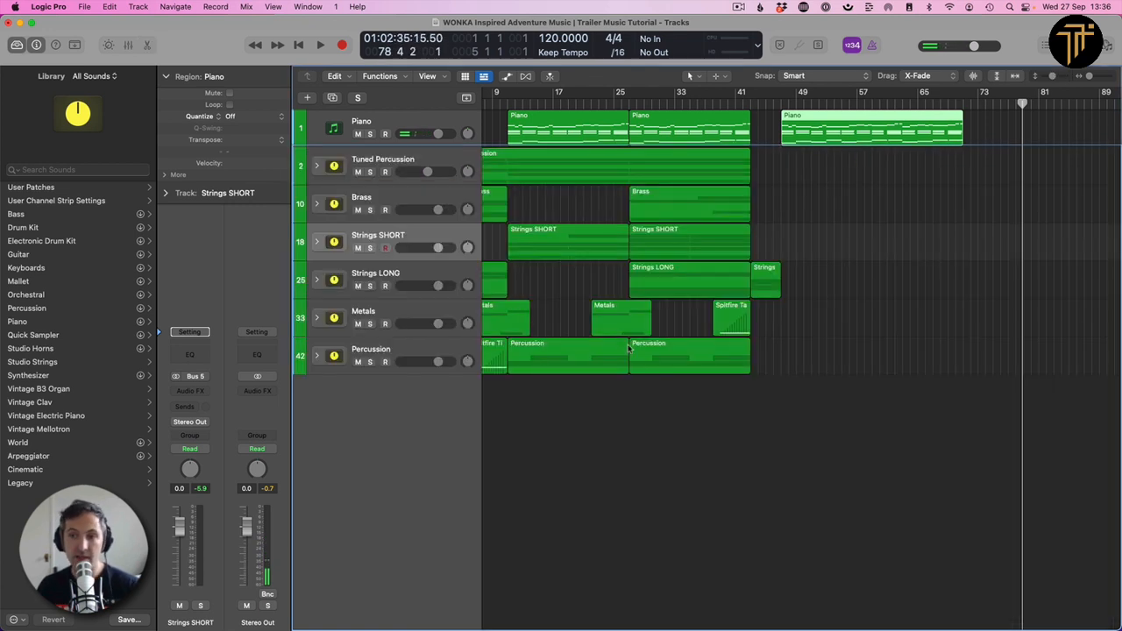
- Place the playhead at bar 47 and review the melody notes of the copied Piano region in the Piano Roll
click(768, 123)
click(777, 102)
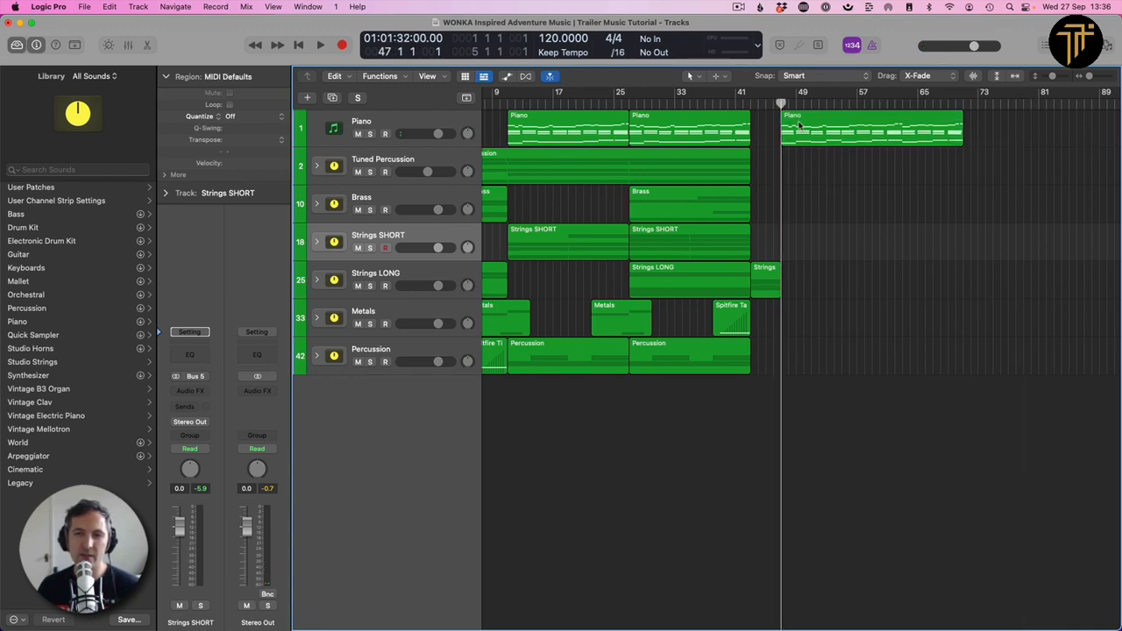
click(799, 127)
key(p)
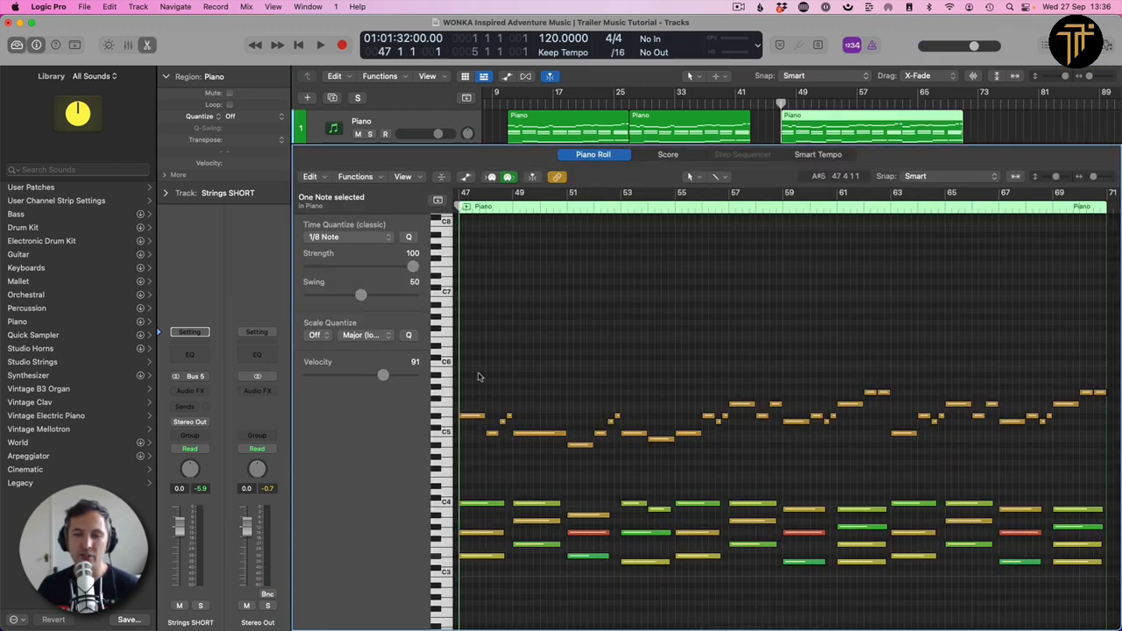
key(p)
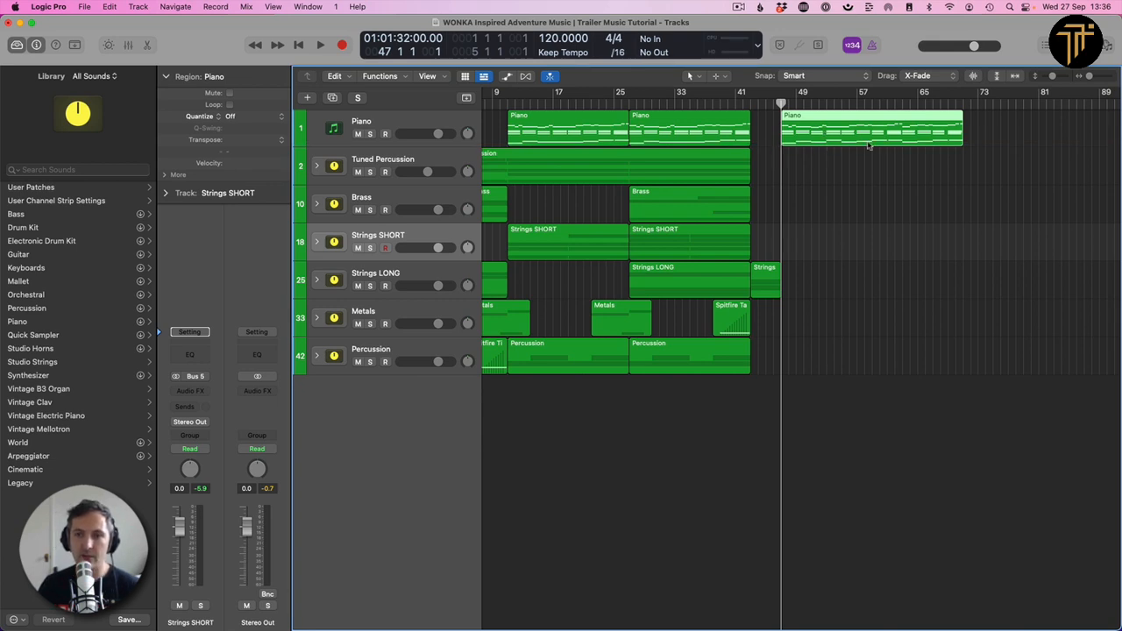
mouse_move(843, 136)
mouse_down()
mouse_move(846, 332)
mouse_move(844, 127)
mouse_up()
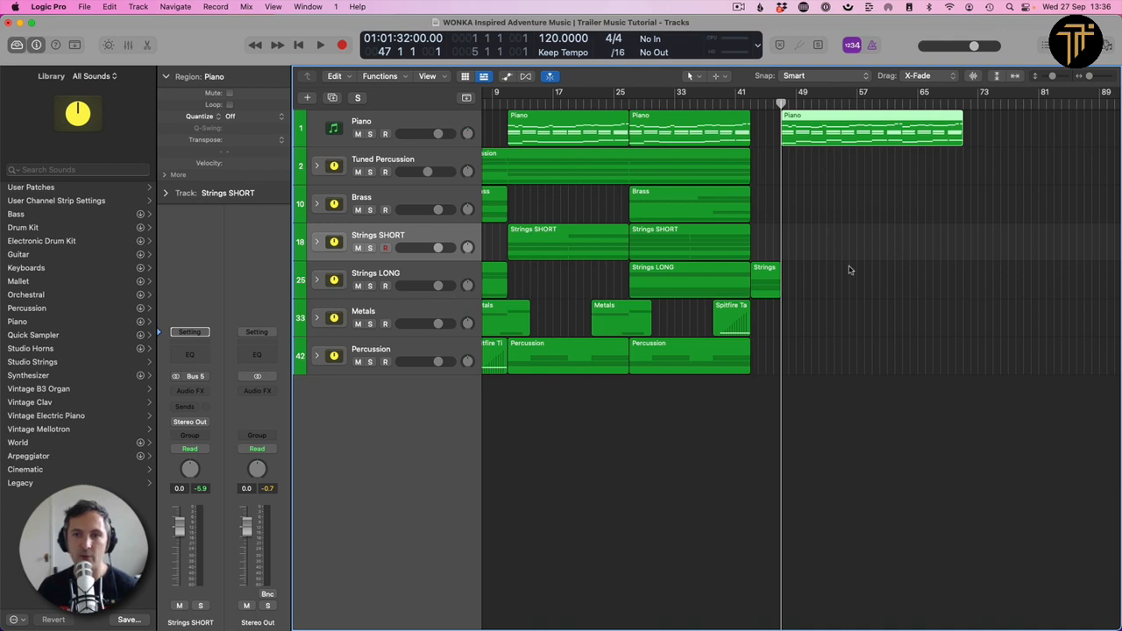
- Expand the Strings SHORT stack and extend the first Hi Spic Uni region's start back to bar 18
click(771, 189)
scroll(727, 197, left, 3)
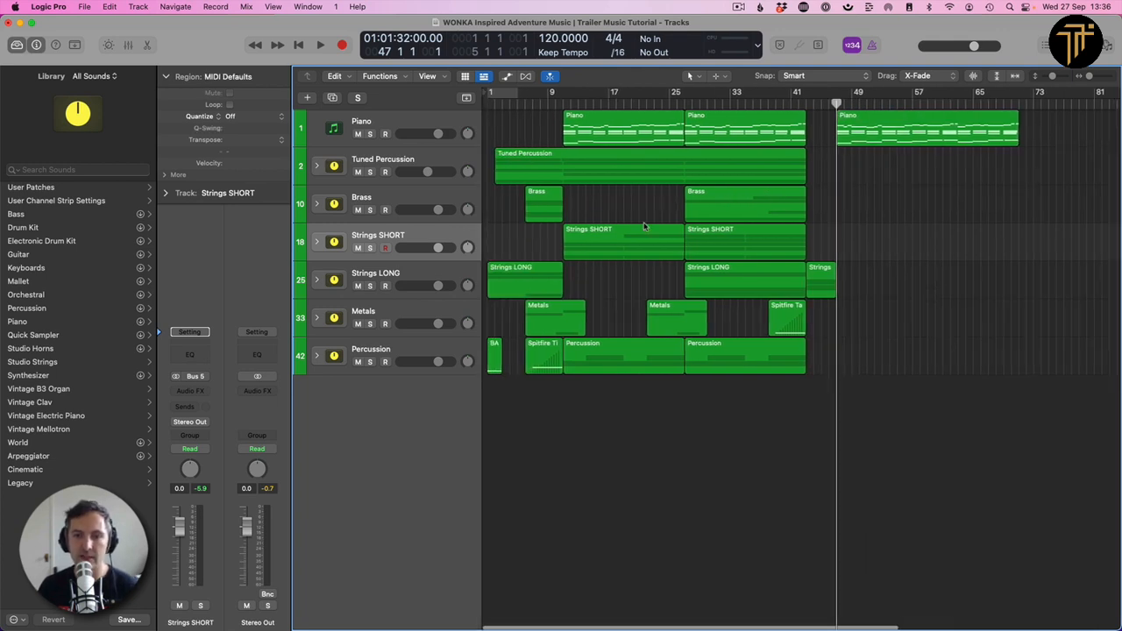
click(317, 247)
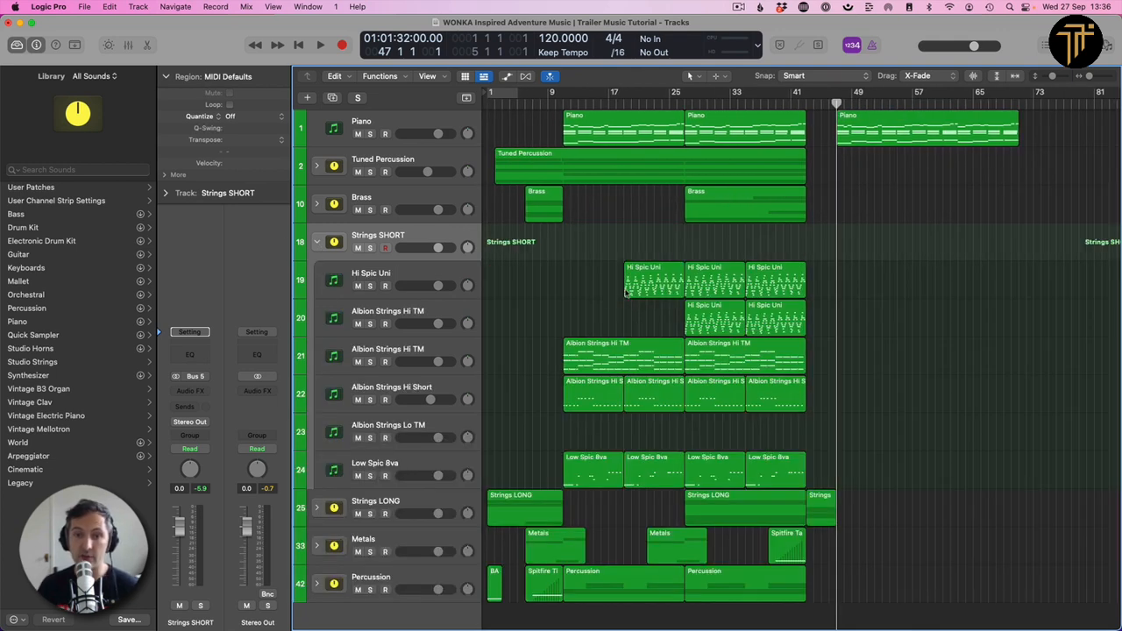
drag(625, 292, 616, 292)
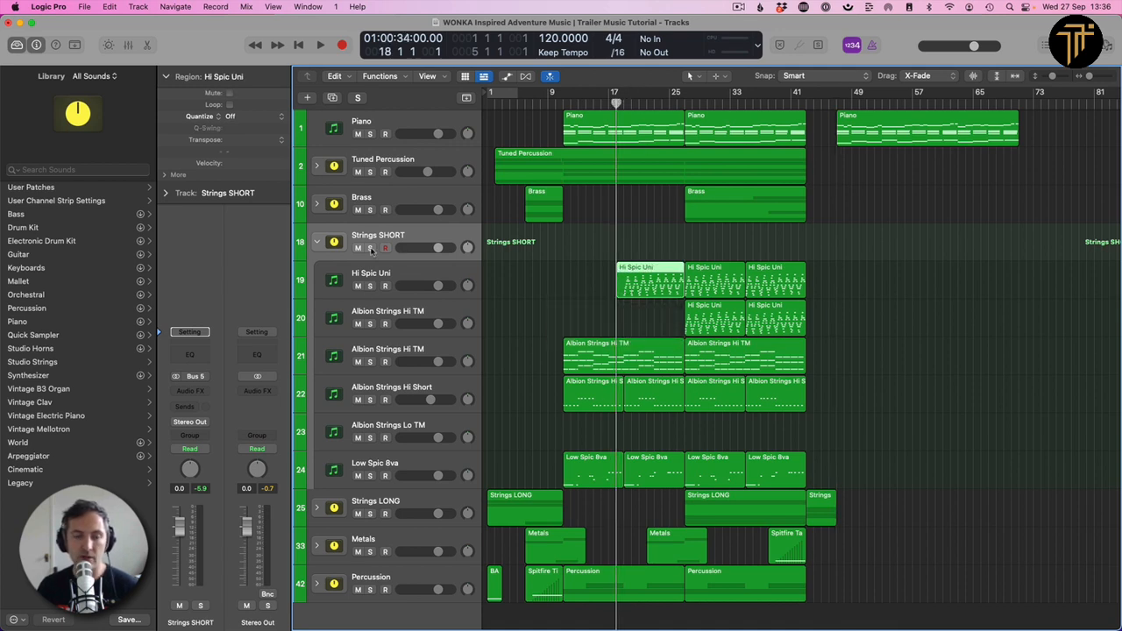
- Play the arrangement from bar 18, briefly soloing the Hi Spic Uni track, and stop
key(space)
click(370, 286)
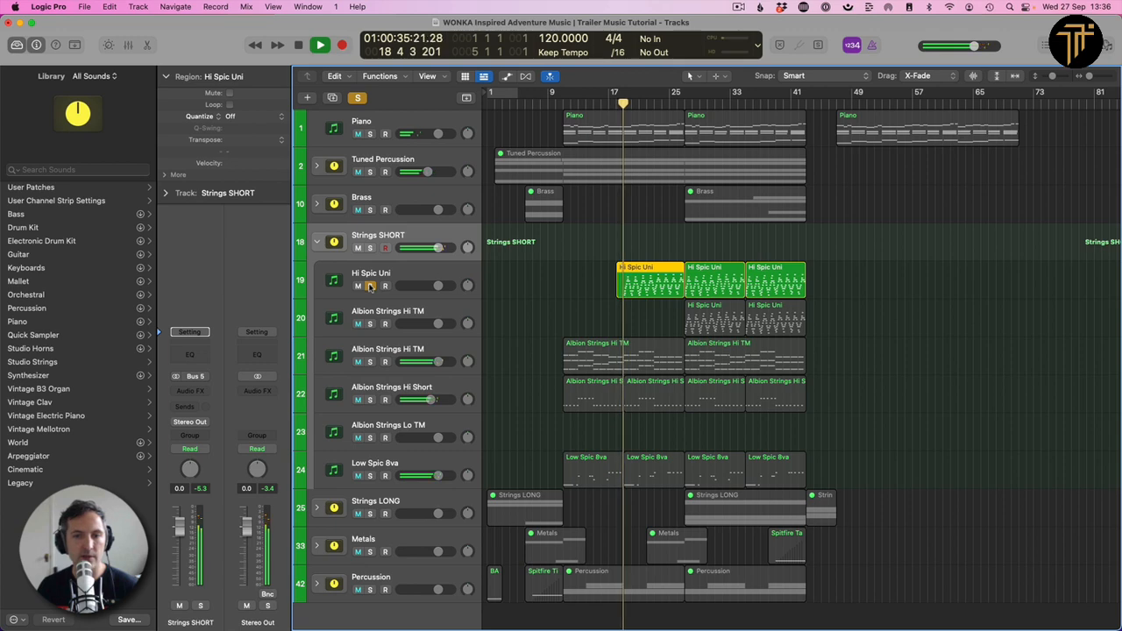
click(370, 286)
click(583, 266)
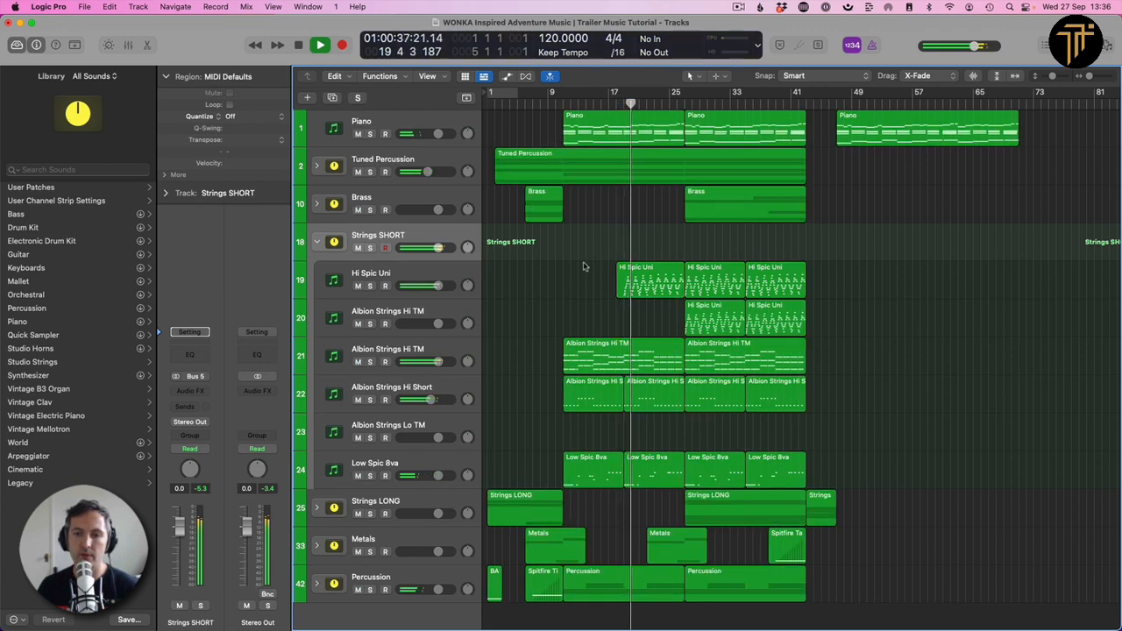
key(space)
- Copy notes in the first Hi Spic Uni region to form a descending C3, G2, D#2 pickup into bar 19, deleting surplus notes
double_click(640, 279)
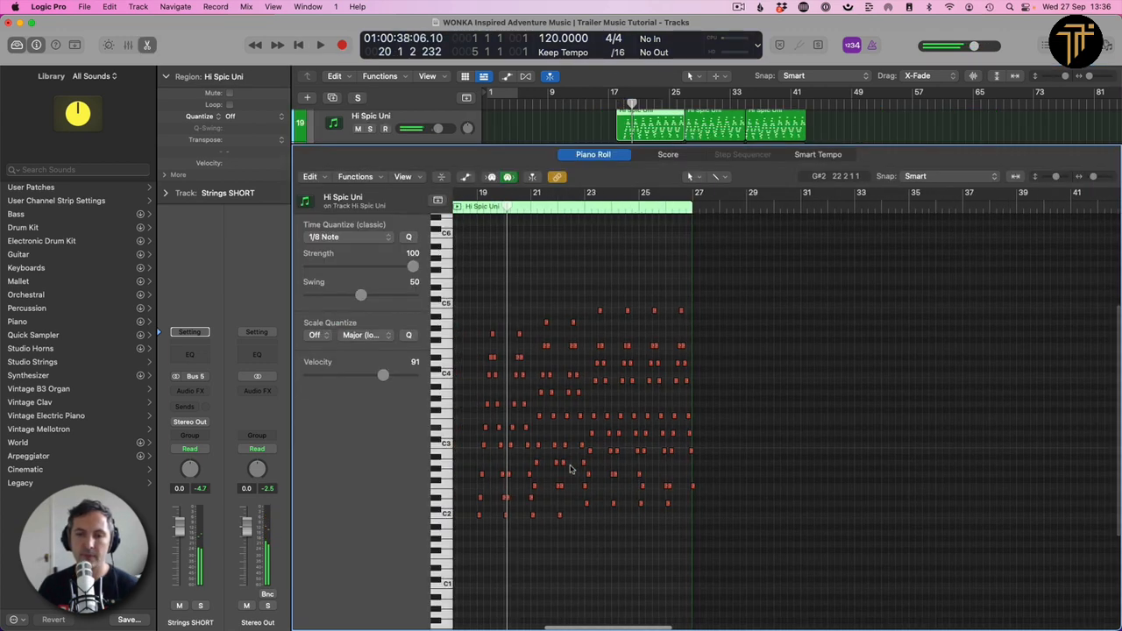
scroll(570, 468, left, 5)
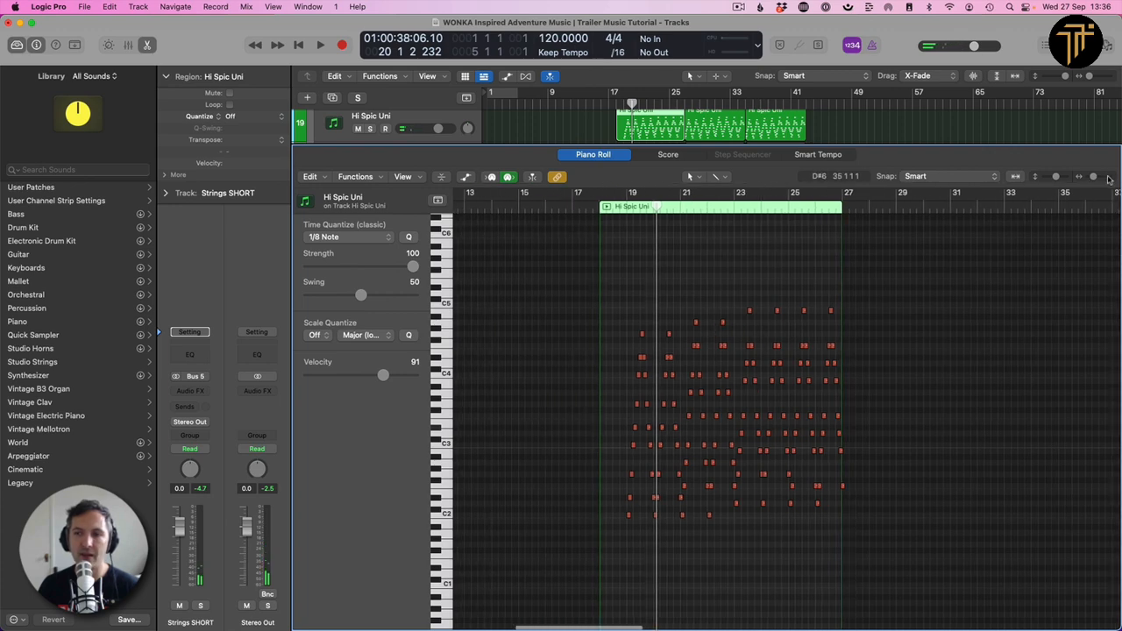
drag(1093, 177, 1098, 177)
scroll(609, 507, left, 3)
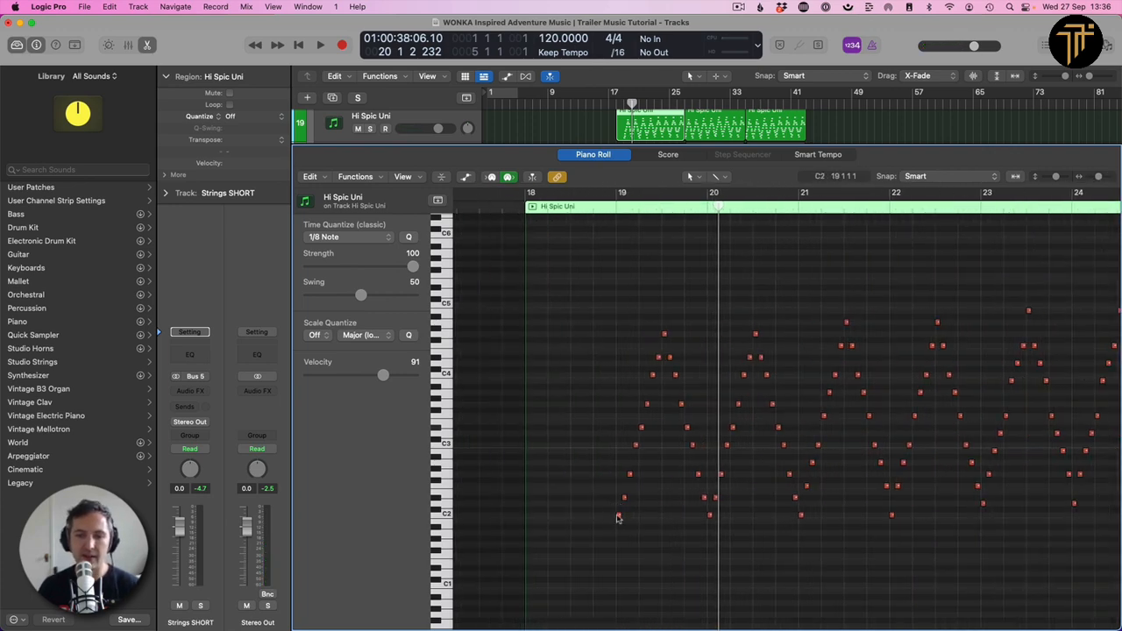
click(618, 515)
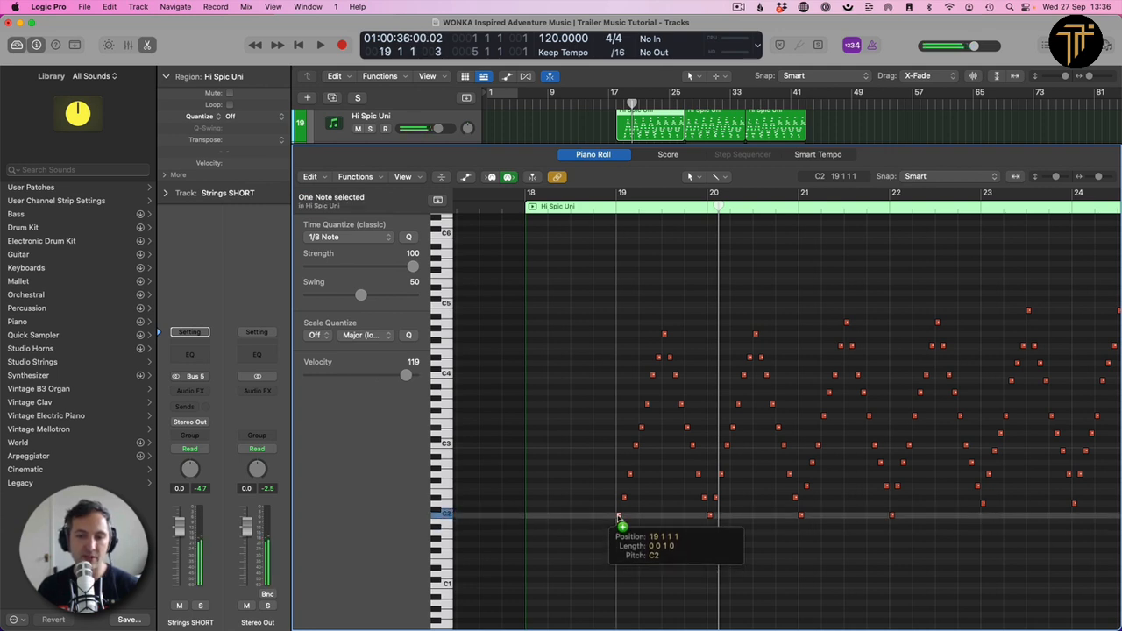
drag(612, 440, 647, 531)
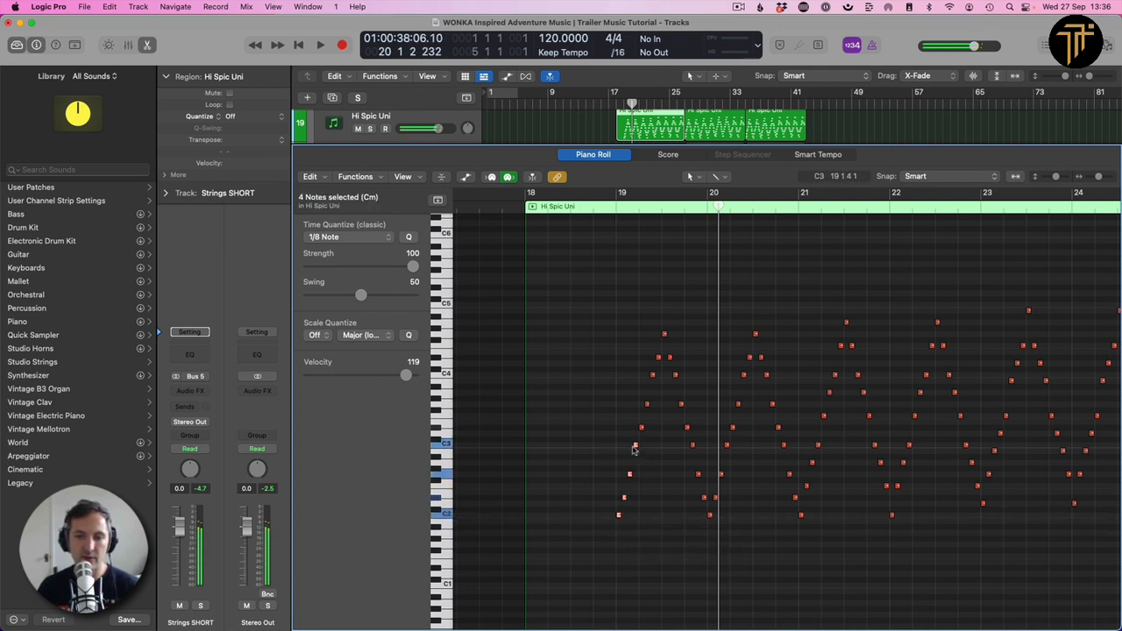
drag(632, 446, 601, 444)
drag(582, 487, 603, 528)
key(Delete)
- Play the Hi Spic Uni pickup into bar 19 twice, repositioning the playhead before the region between passes
key(space)
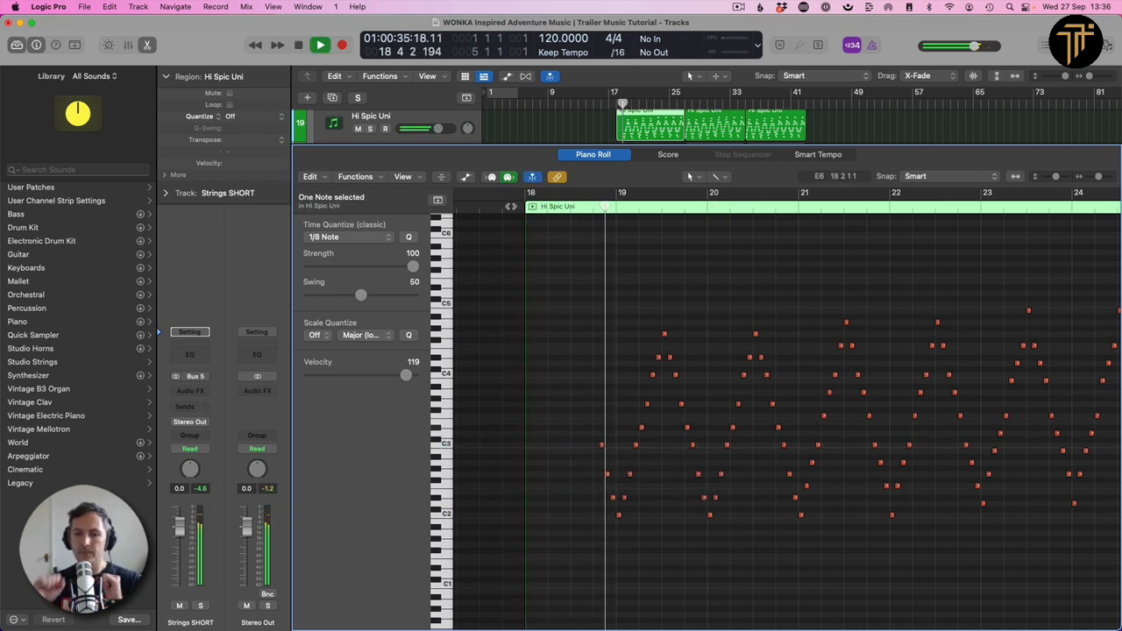
key(space)
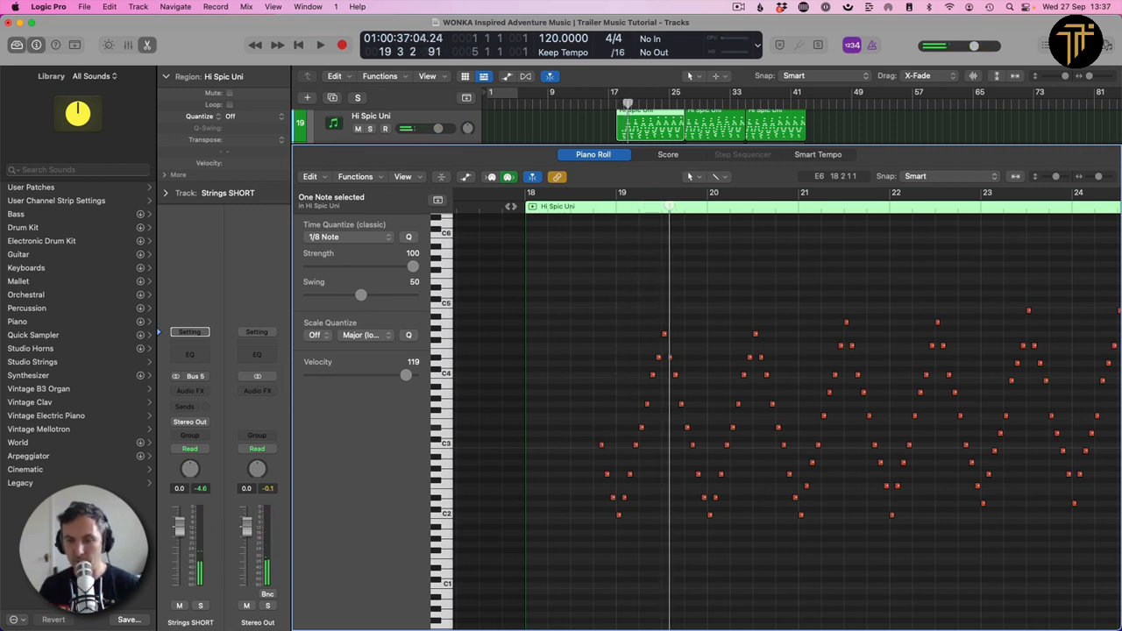
click(496, 203)
key(space)
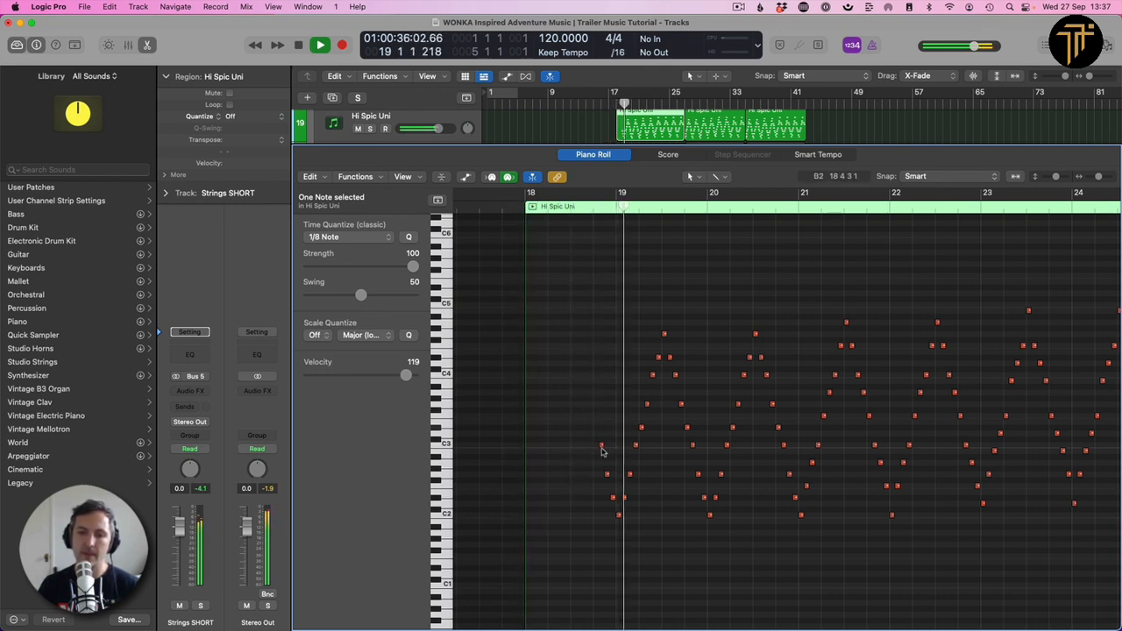
key(space)
- Add a copied G2 note just before the C3 pickup note in the first Hi Spic Uni region and audition it
drag(601, 447, 597, 476)
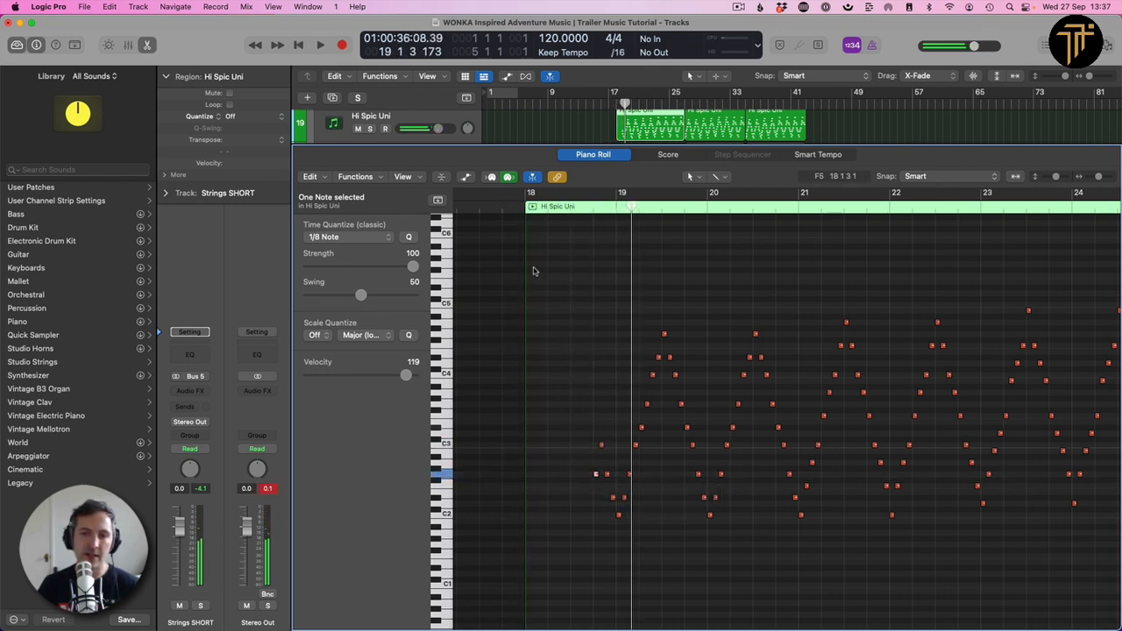
click(507, 208)
key(space)
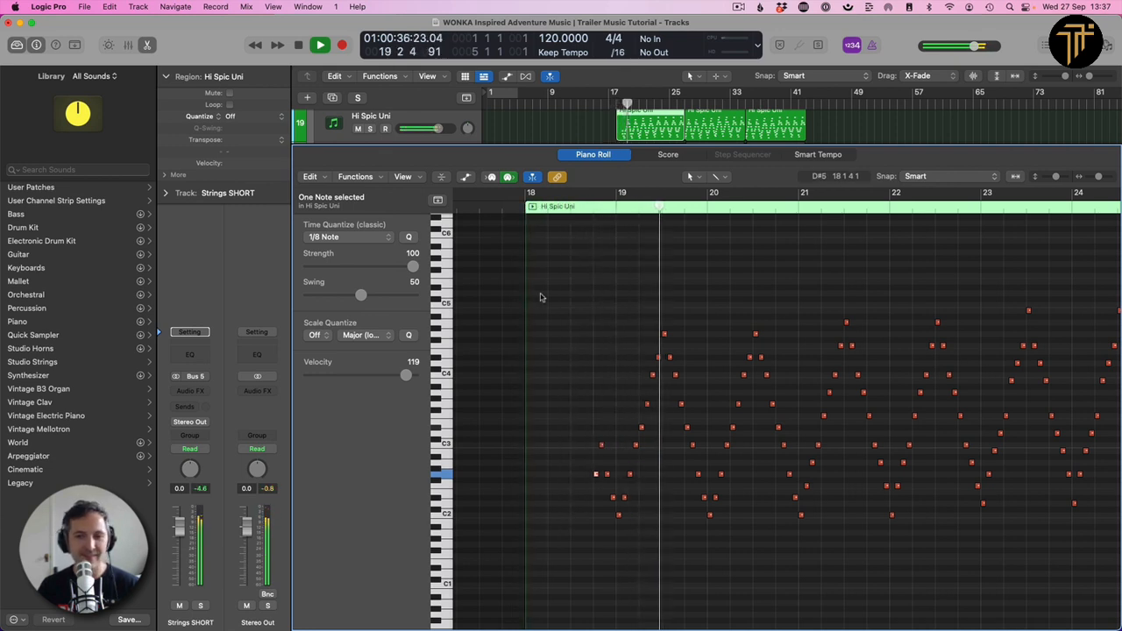
key(space)
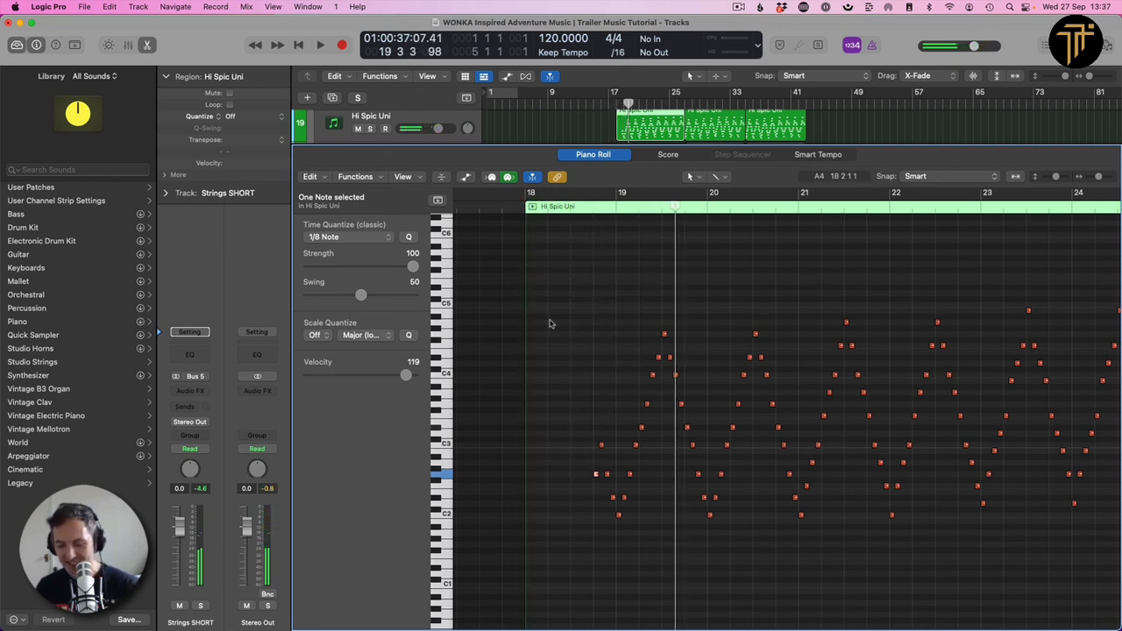
- Close the Piano Roll, collapse the Strings SHORT stack and expand the Metals stack
key(p)
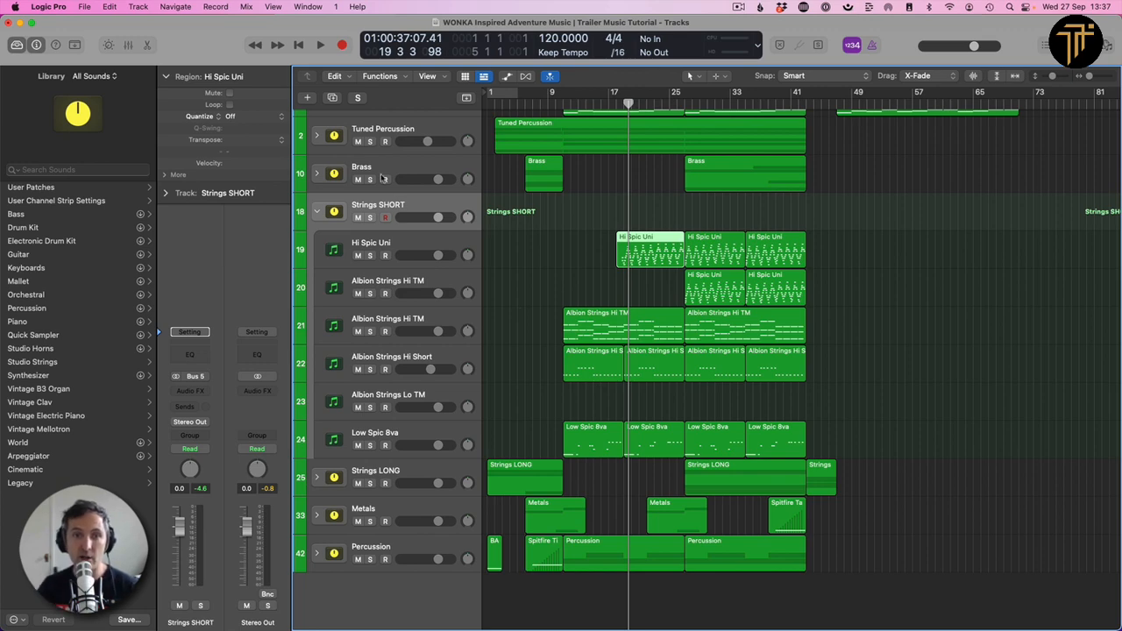
scroll(683, 246, up, 2)
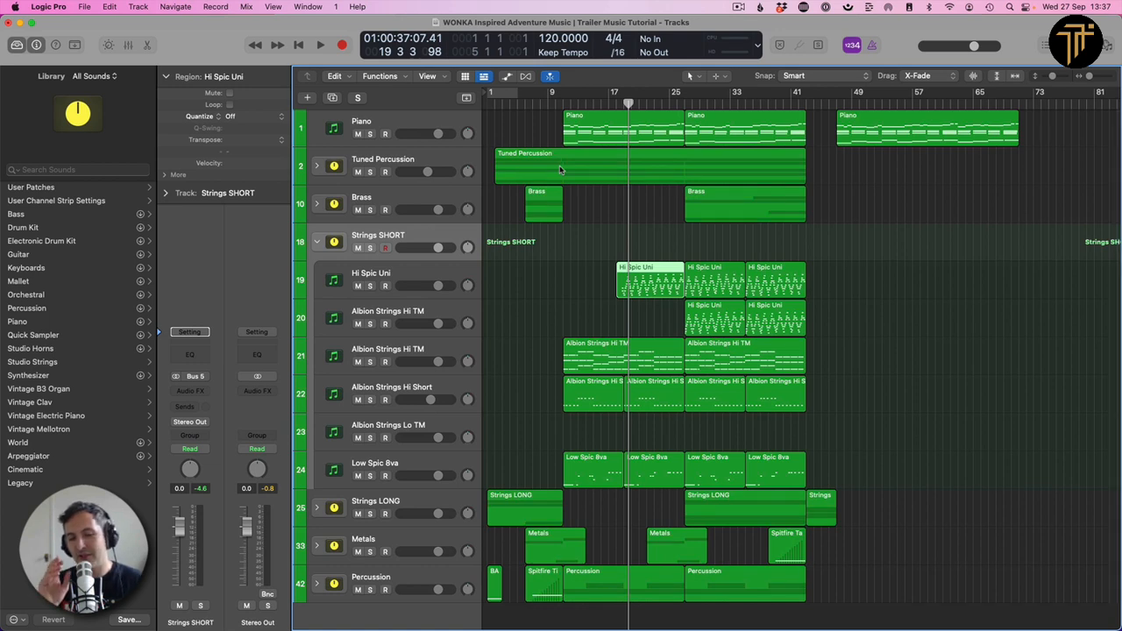
click(517, 425)
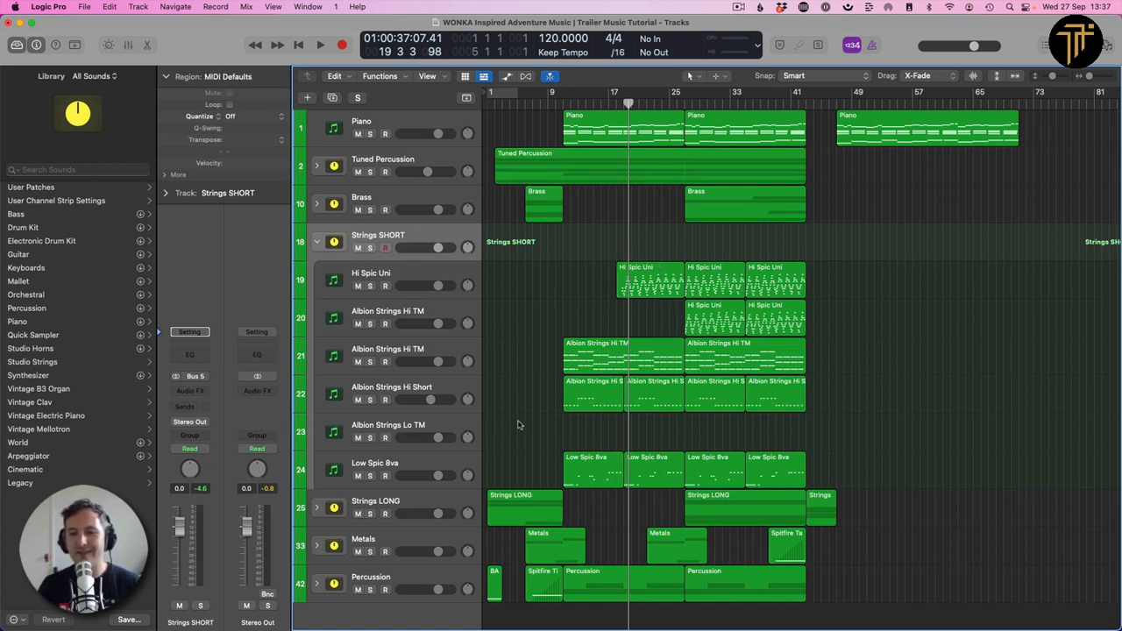
click(317, 242)
click(317, 319)
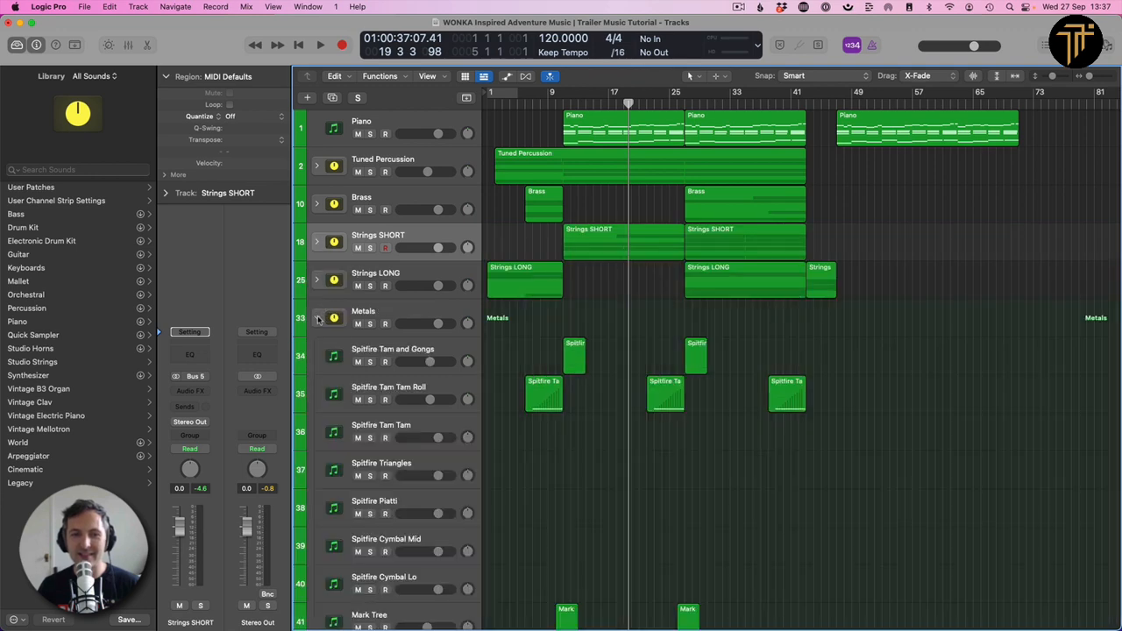
- Record a single hit on the Spitfire Piatti track at bar 27
scroll(638, 464, down, 1)
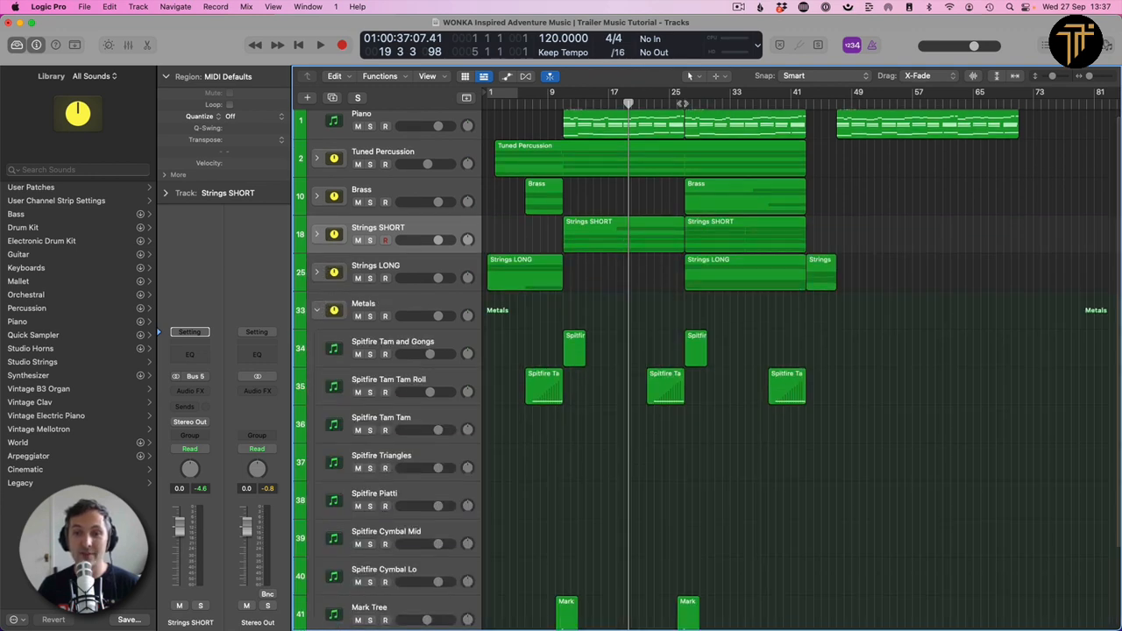
click(685, 101)
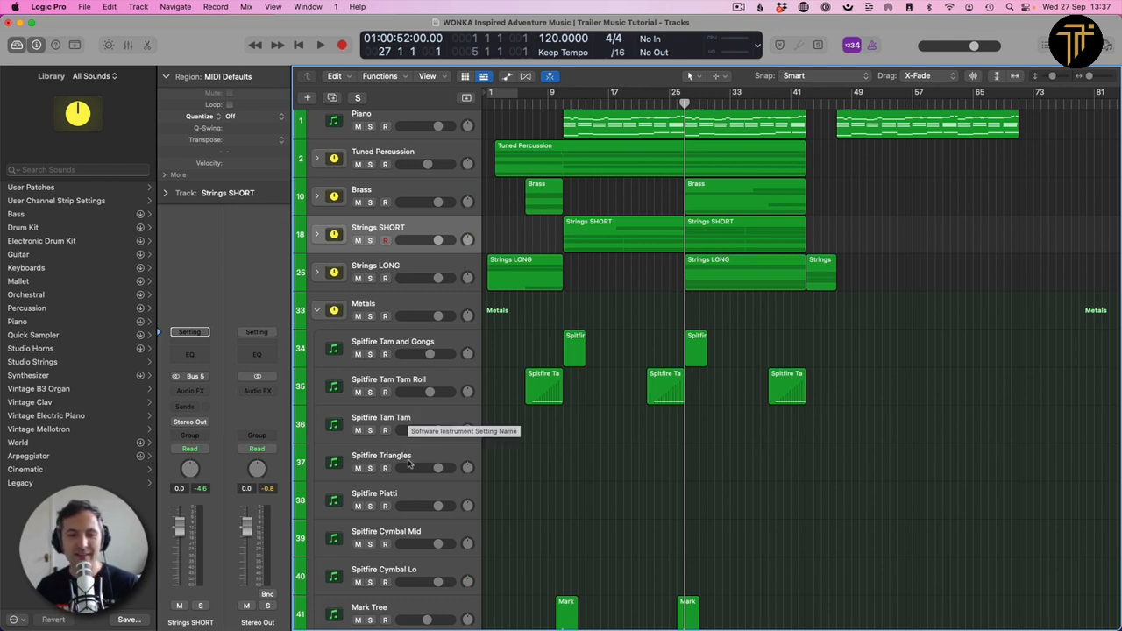
click(399, 492)
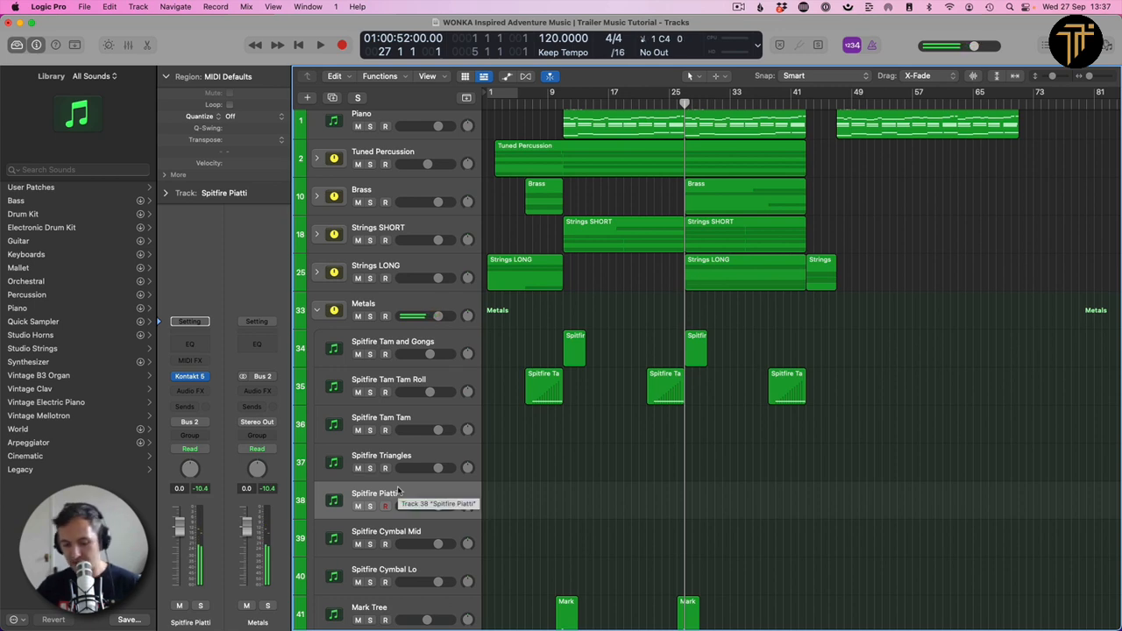
key(space)
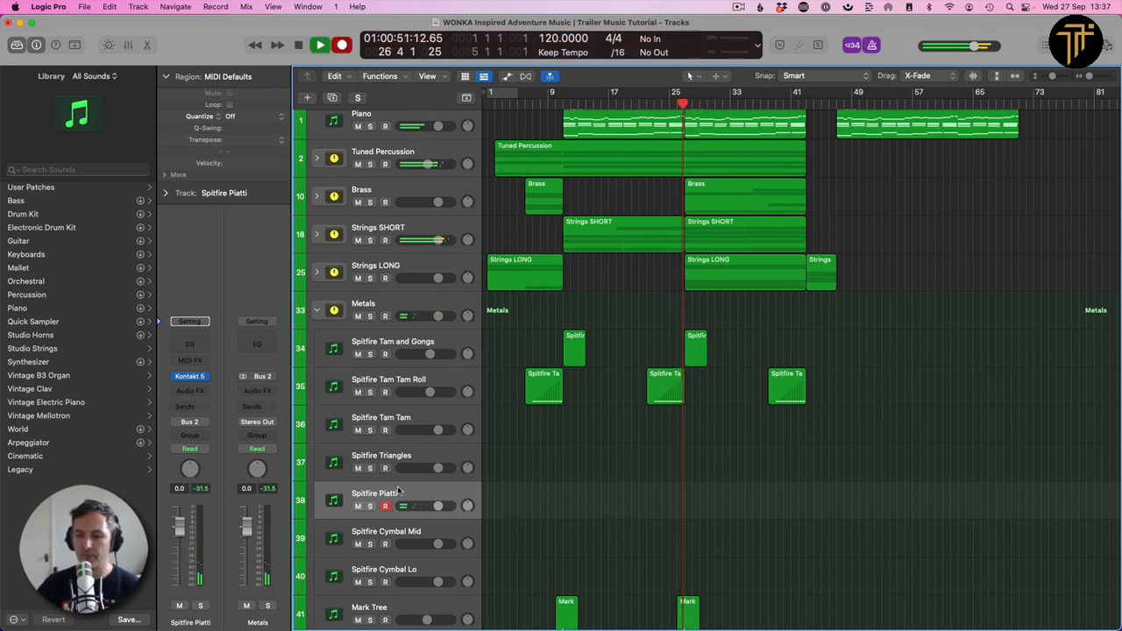
key(space)
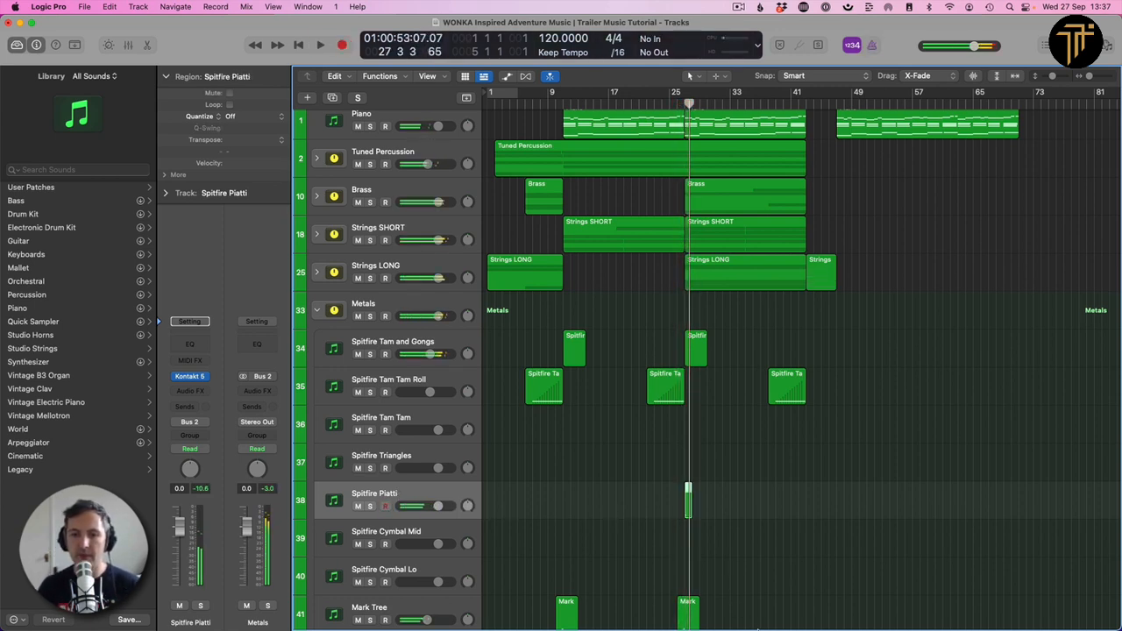
- Quantize the recorded Spitfire Piatti note to the 1/8 Note grid, play it back and close the Piano Roll
double_click(693, 500)
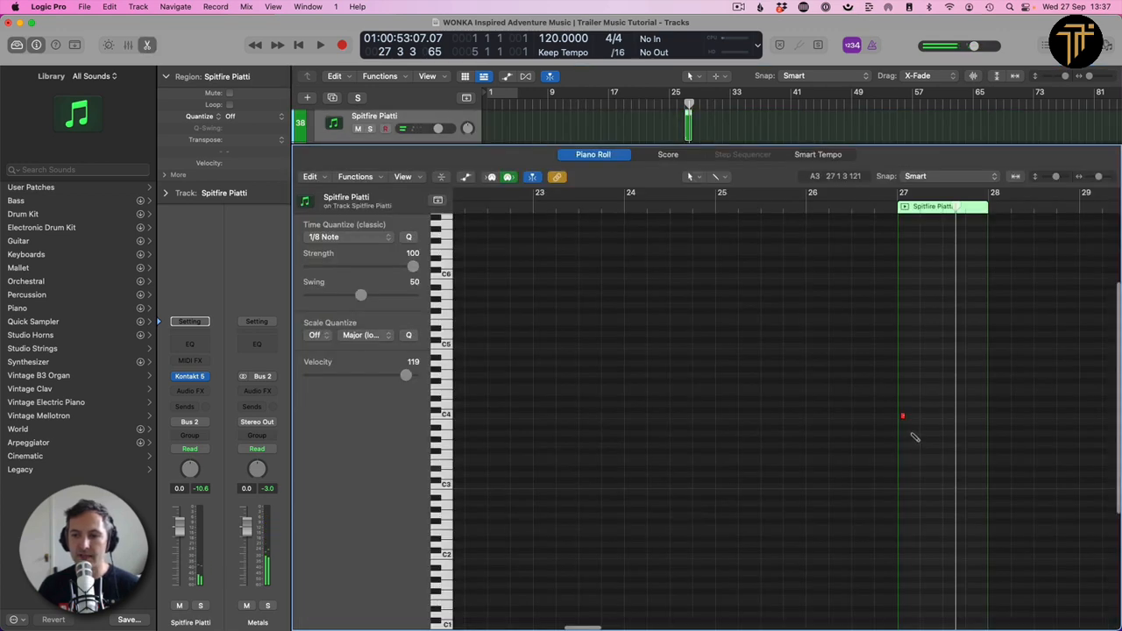
key(super+a)
key(q)
double_click(862, 211)
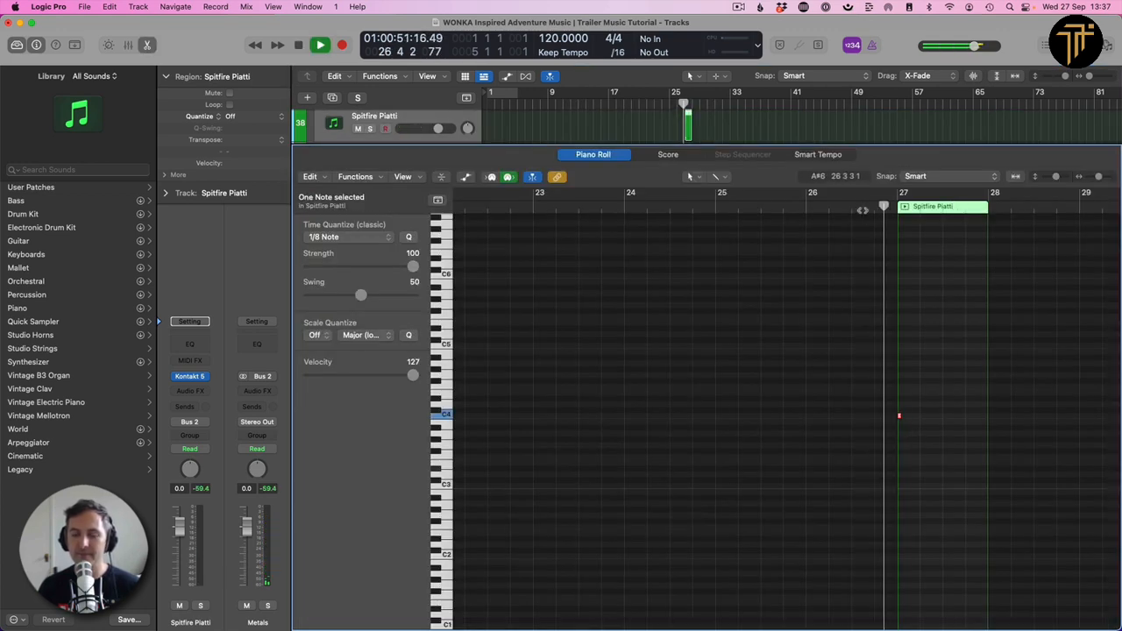
key(e)
key(space)
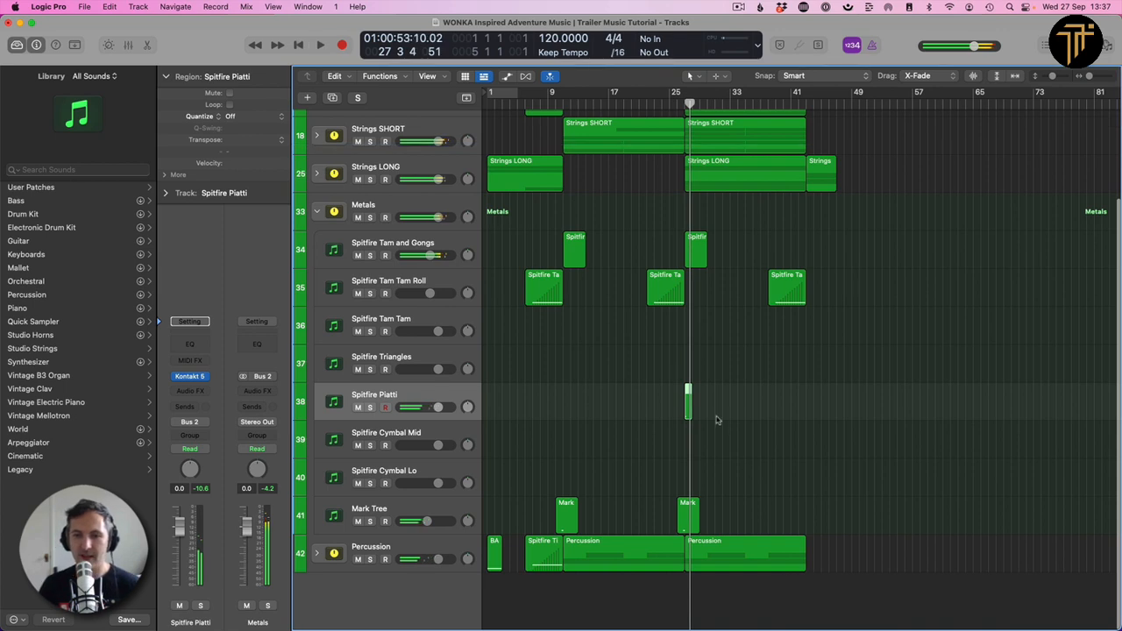
- Copy the Spitfire Piatti region to bars 31, 35 and 39, and play briefly from bar 27
drag(690, 403, 715, 402)
shift+click(689, 403)
key(space)
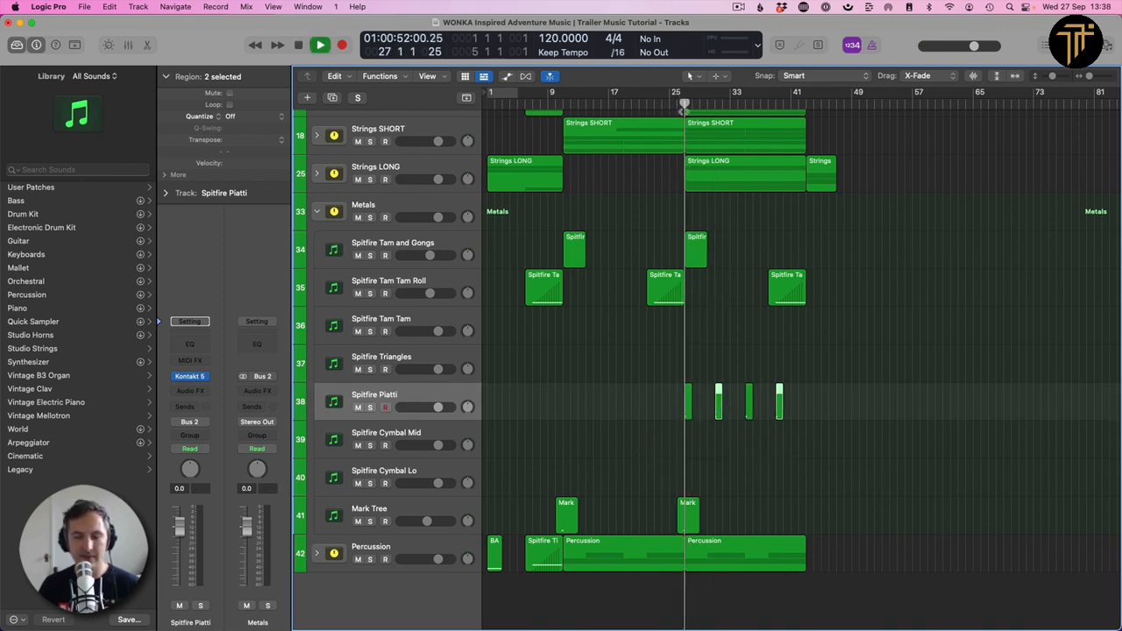
key(space)
- Audition Spitfire Cymbal Mid and Cymbal Lo, and record a two-bar pattern on Cymbal Lo starting at bar 27
click(411, 432)
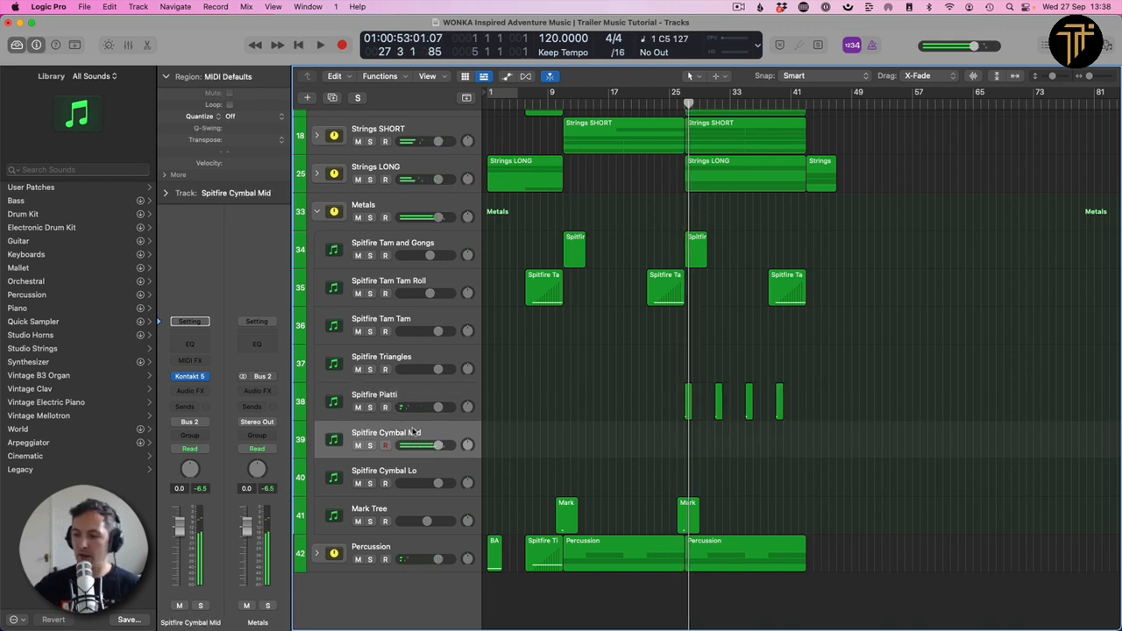
click(404, 470)
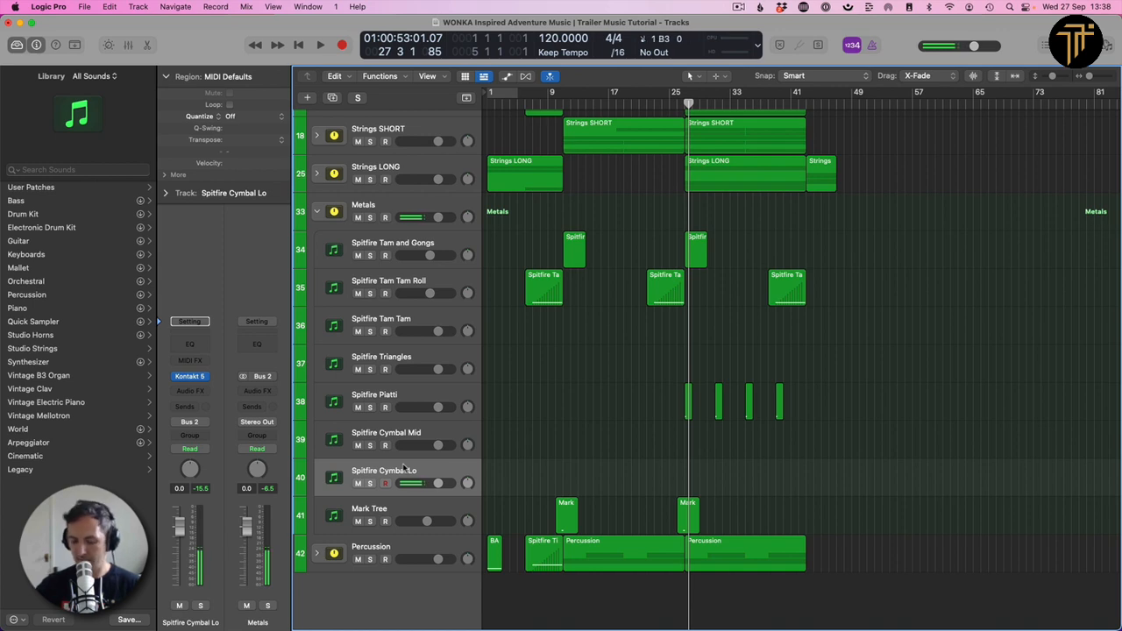
key(comma)
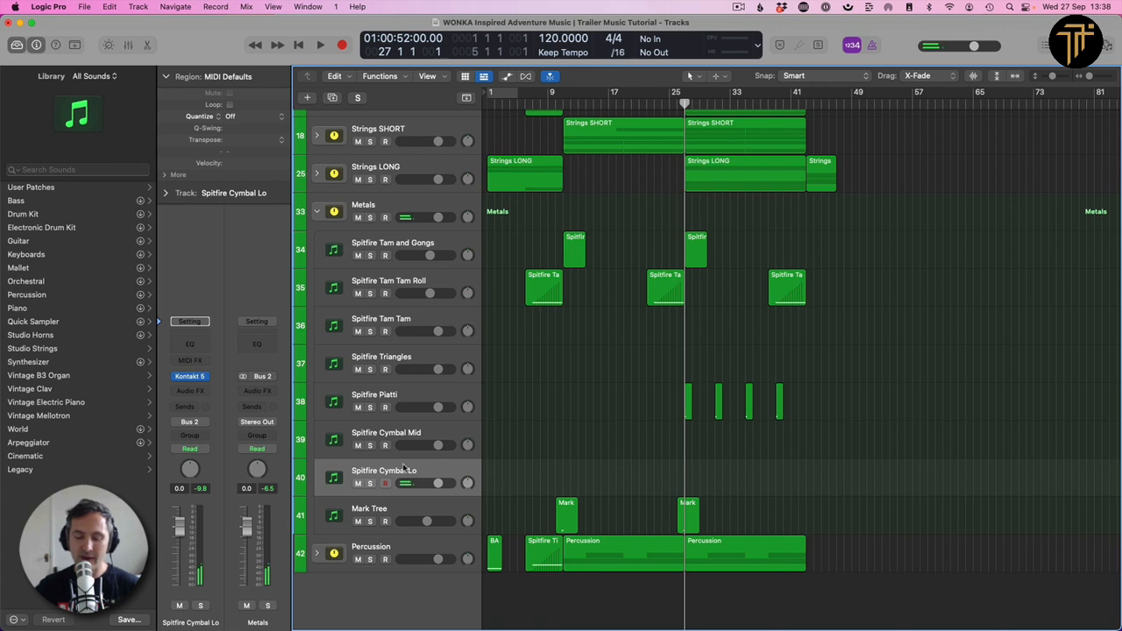
key(r)
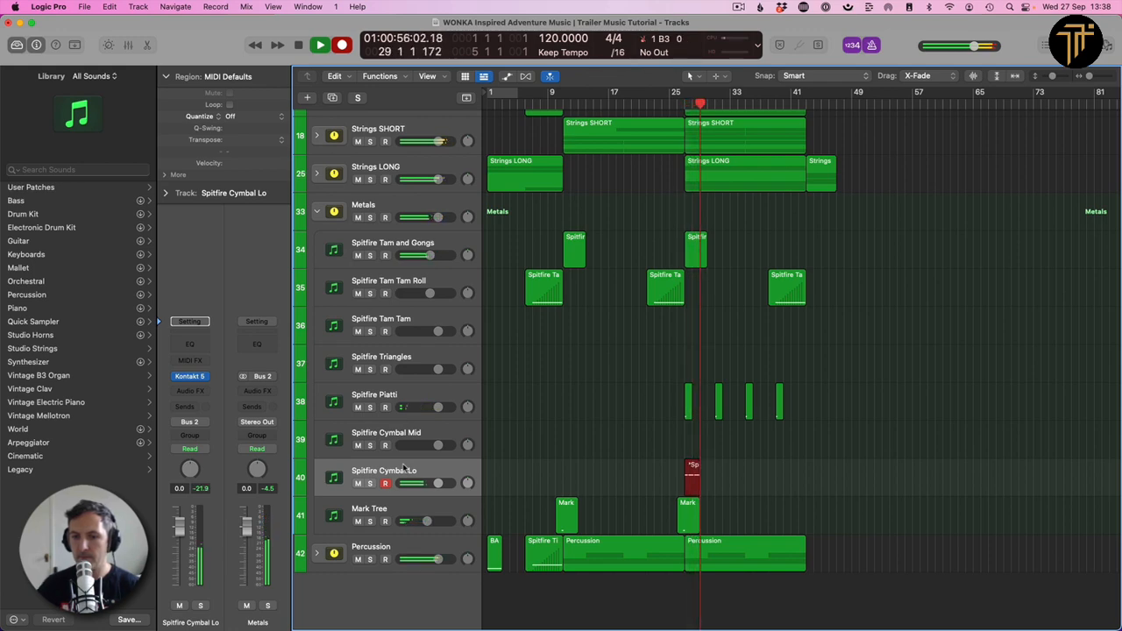
key(space)
- Quantize all Spitfire Cymbal Lo notes to the 1/8 Note grid, start playback just before bar 27 and close the Piano Roll
double_click(692, 477)
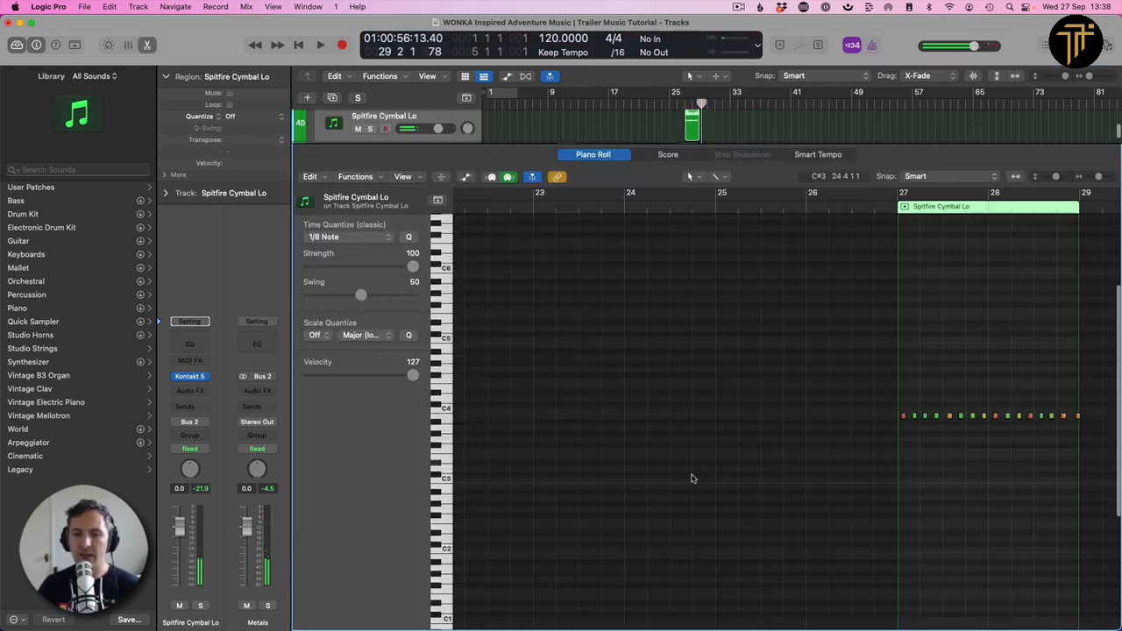
key(super+a)
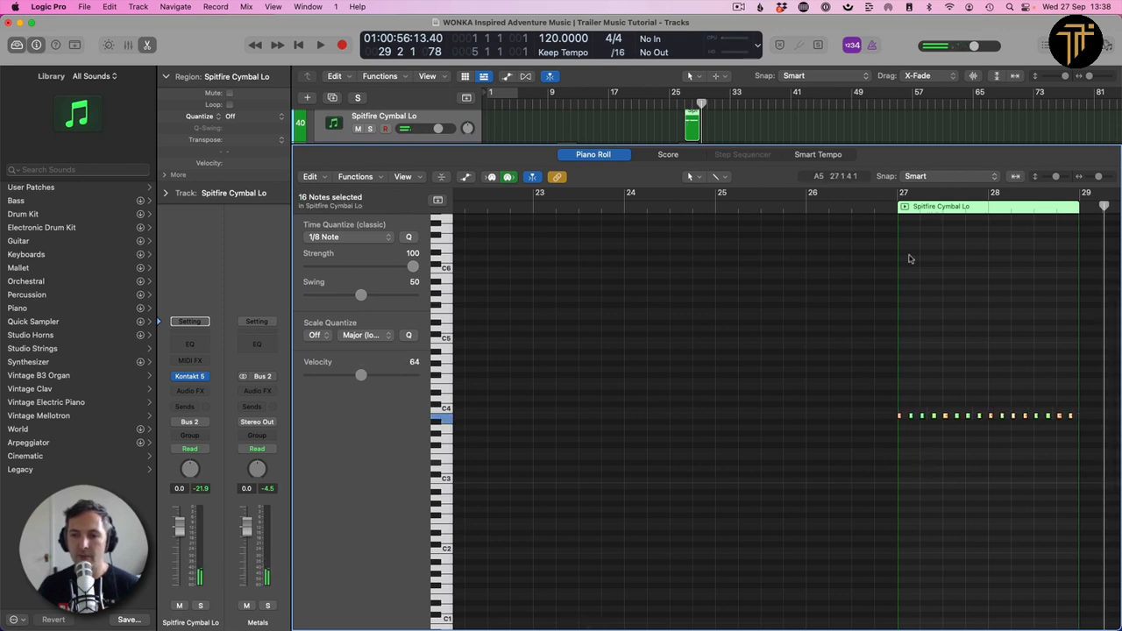
click(892, 208)
key(space)
key(p)
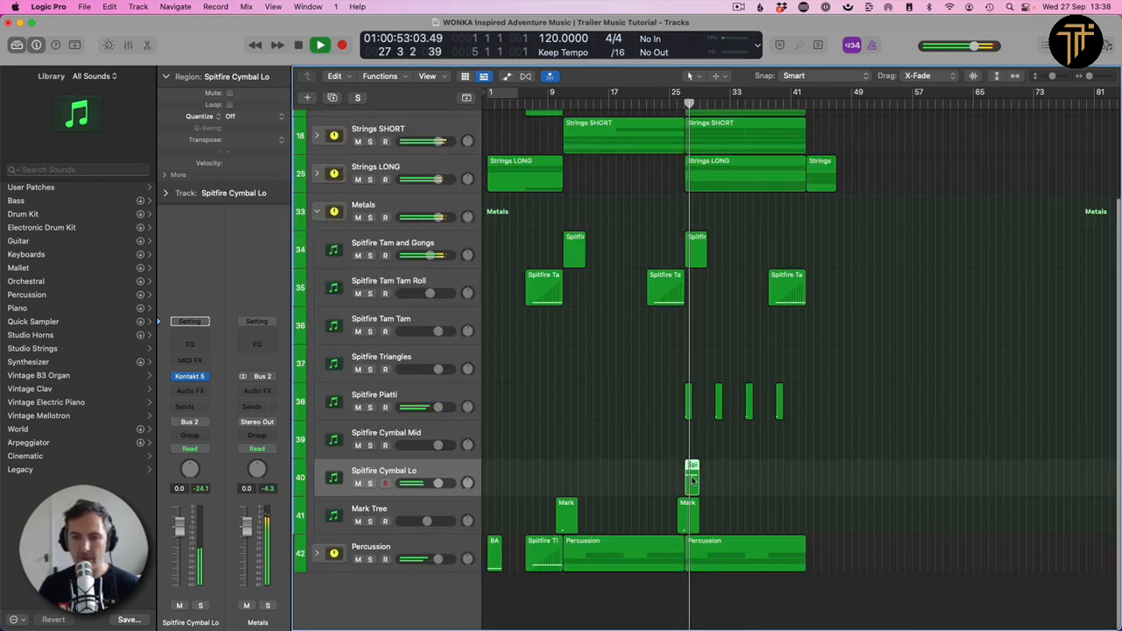
- Repeat the two-bar Spitfire Cymbal Lo region seven times to fill bars 27 to 42, and stop playback
key(super+r)
key(super+r)
key(super+r)
key(super+r)
key(super+r)
key(super+r)
key(super+r)
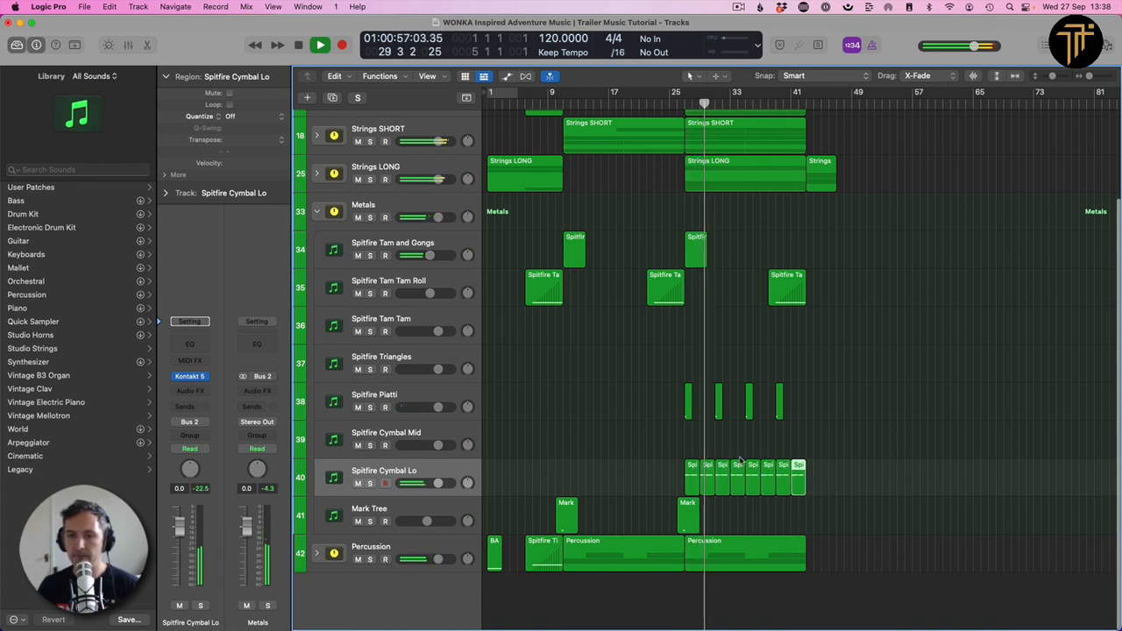
key(space)
- Record a three-bar part on the Spitfire Cymbal Mid track starting at bar 27
click(400, 440)
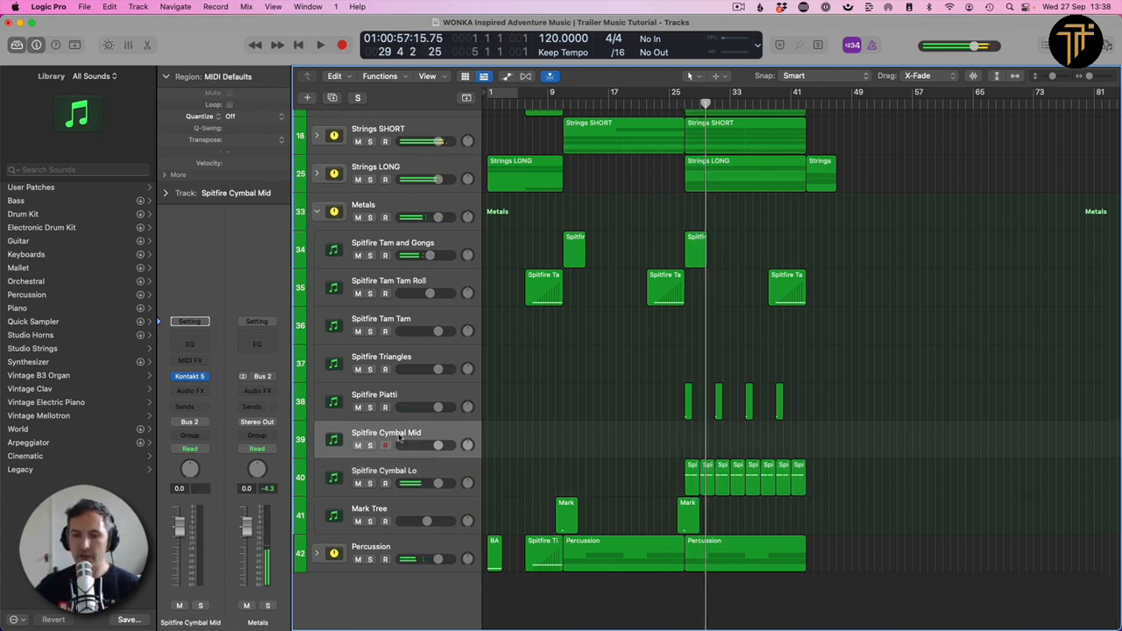
key(comma)
key(comma)
key(comma)
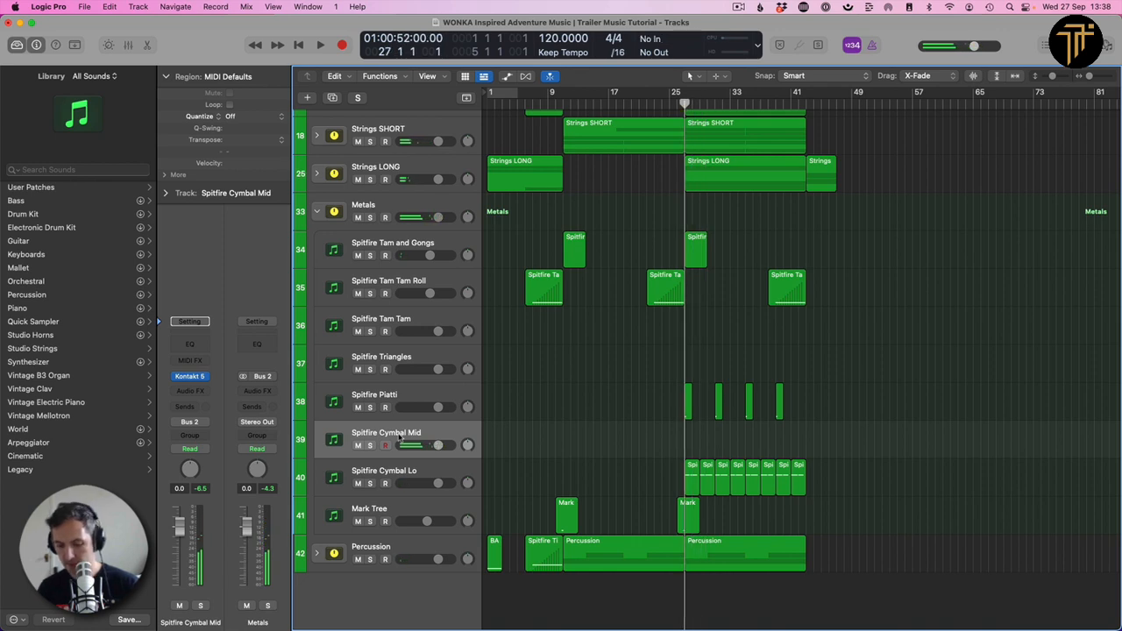
key(comma)
key(space)
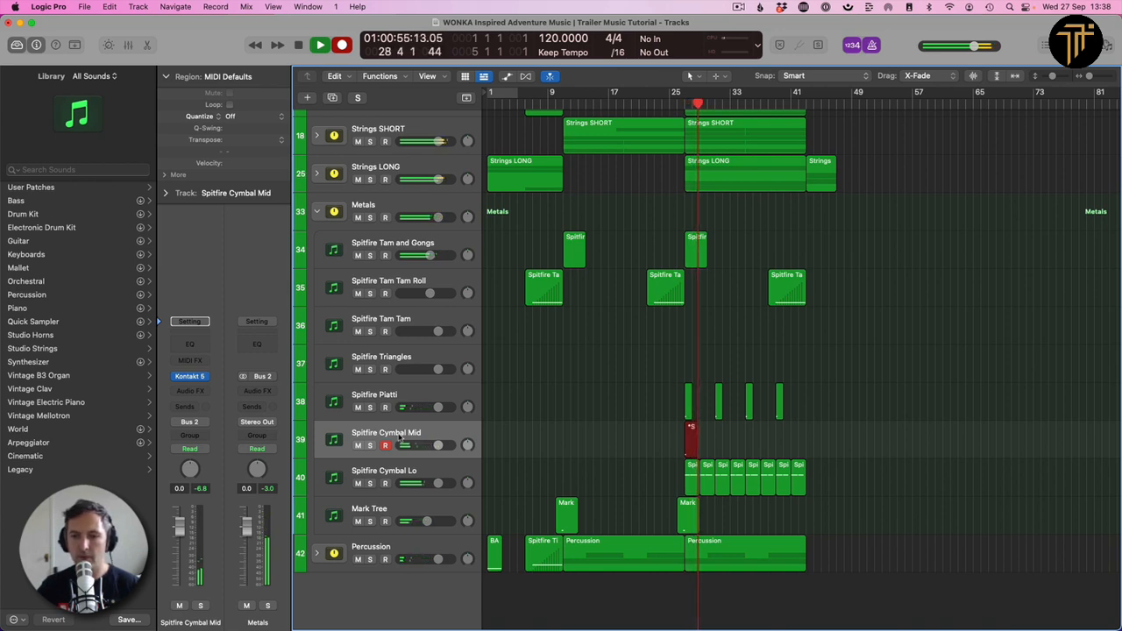
key(space)
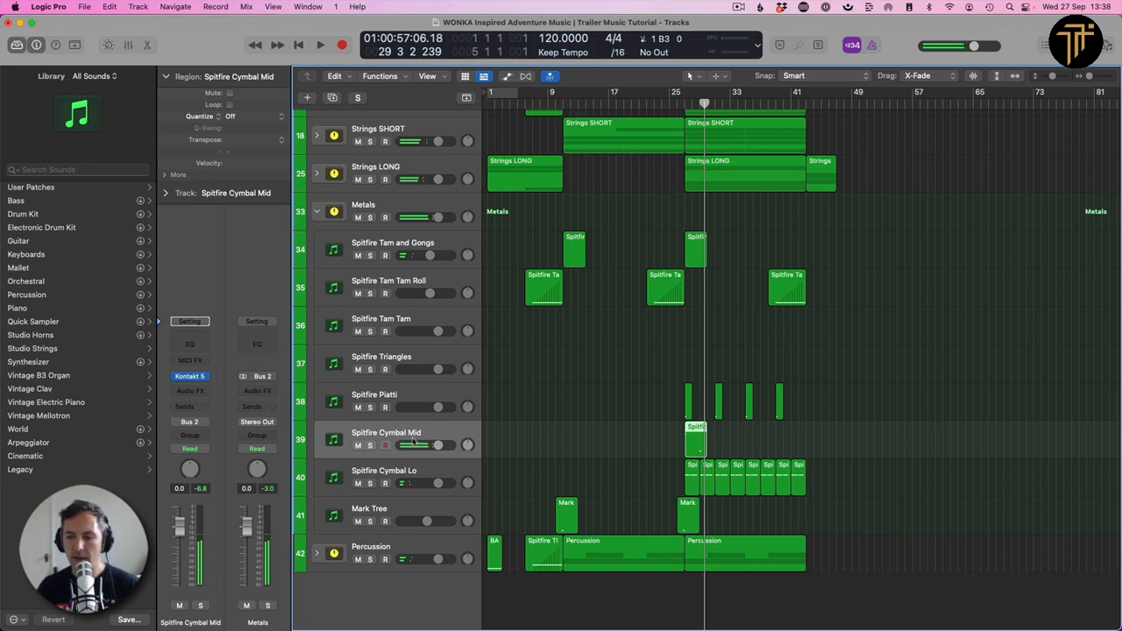
- Raise the Spitfire Cymbal Mid note at bar 29 by four semitones and quantize both notes to the 1/8 Note grid
double_click(692, 442)
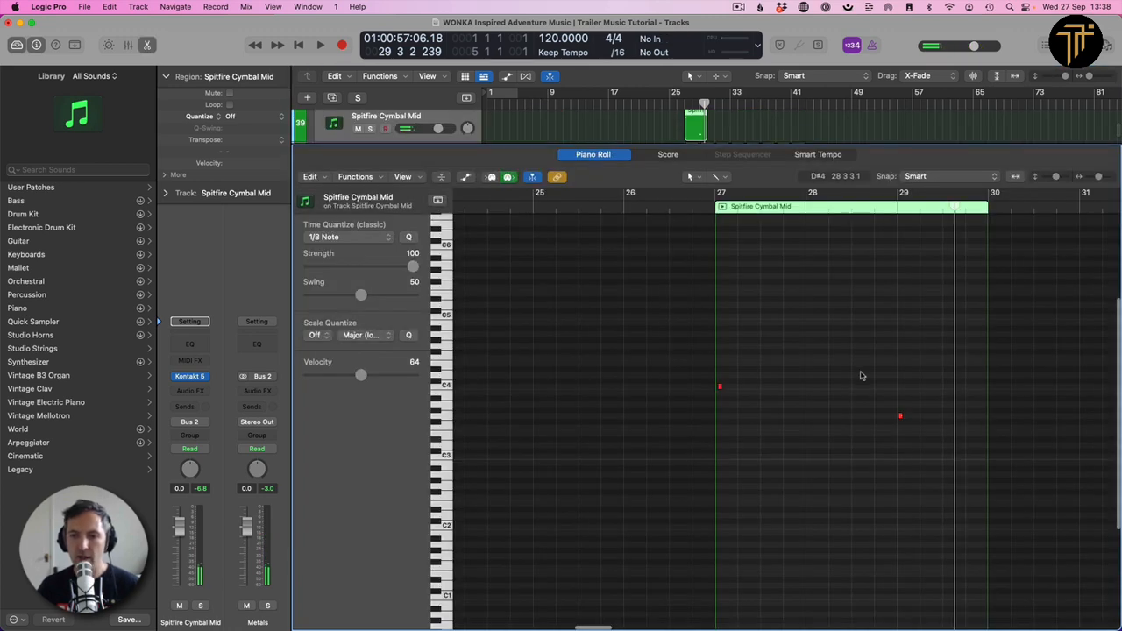
drag(860, 373, 923, 445)
key(alt+Up)
key(alt+Up)
key(alt+Up)
key(alt+Up)
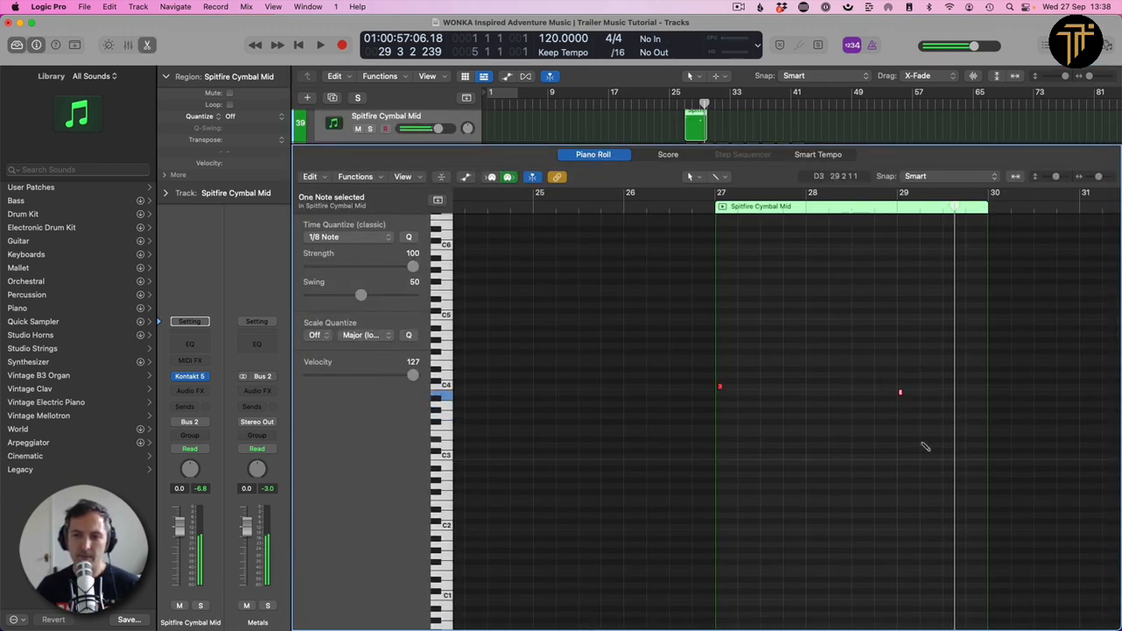
key(super+a)
- Extend the Spitfire Cymbal Mid region to end at bar 31 and copy it to bar 31 while playing the section
click(604, 207)
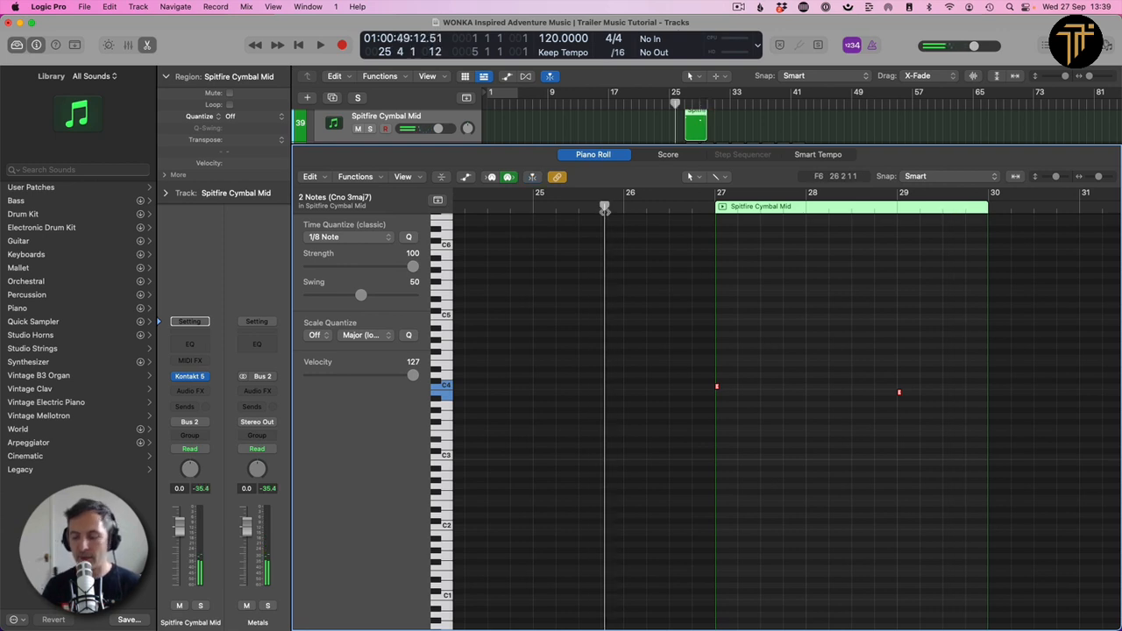
key(space)
key(p)
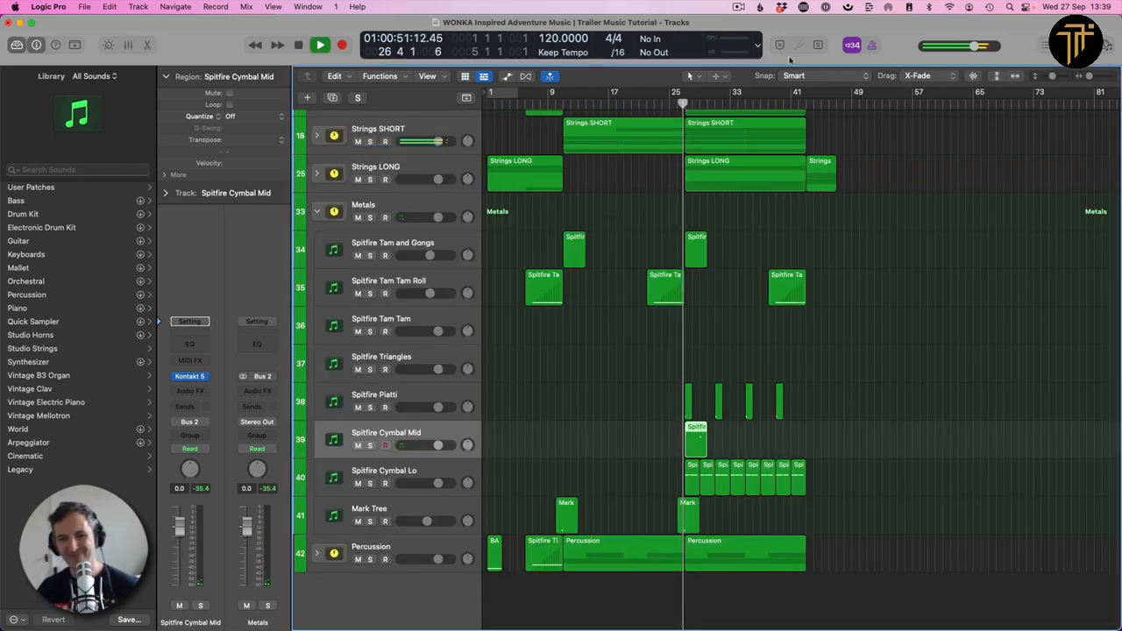
drag(706, 451, 733, 447)
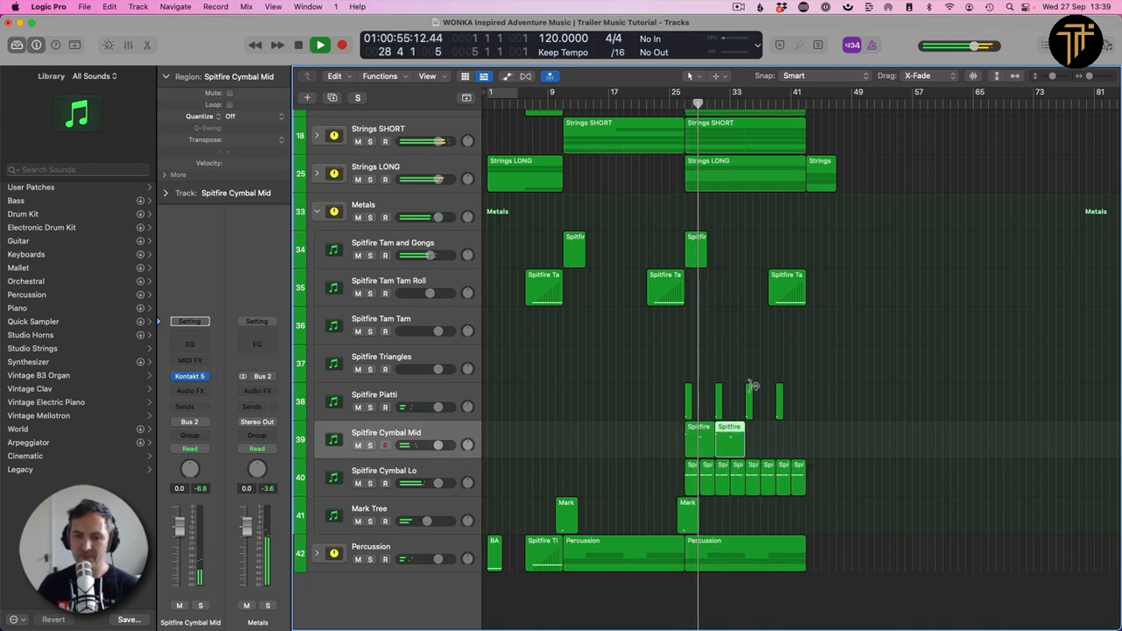
key(space)
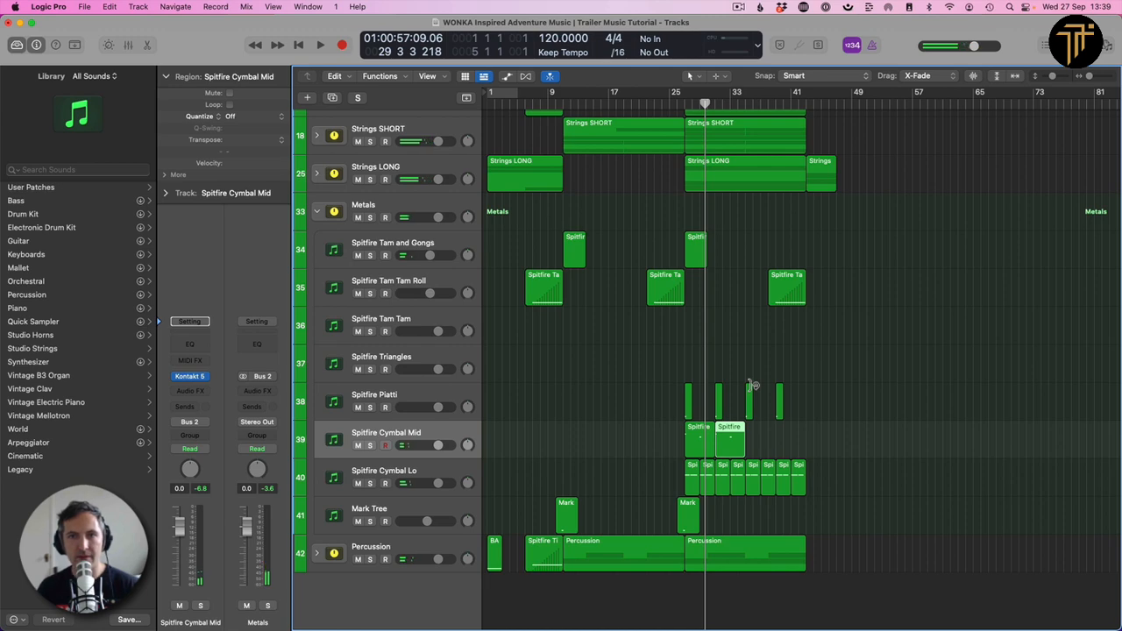
- Collapse the Metals stack, expand Tuned Percussion, and solo Spitfire Glock while playing from bar 26
scroll(737, 325, up, 3)
scroll(736, 325, up, 1)
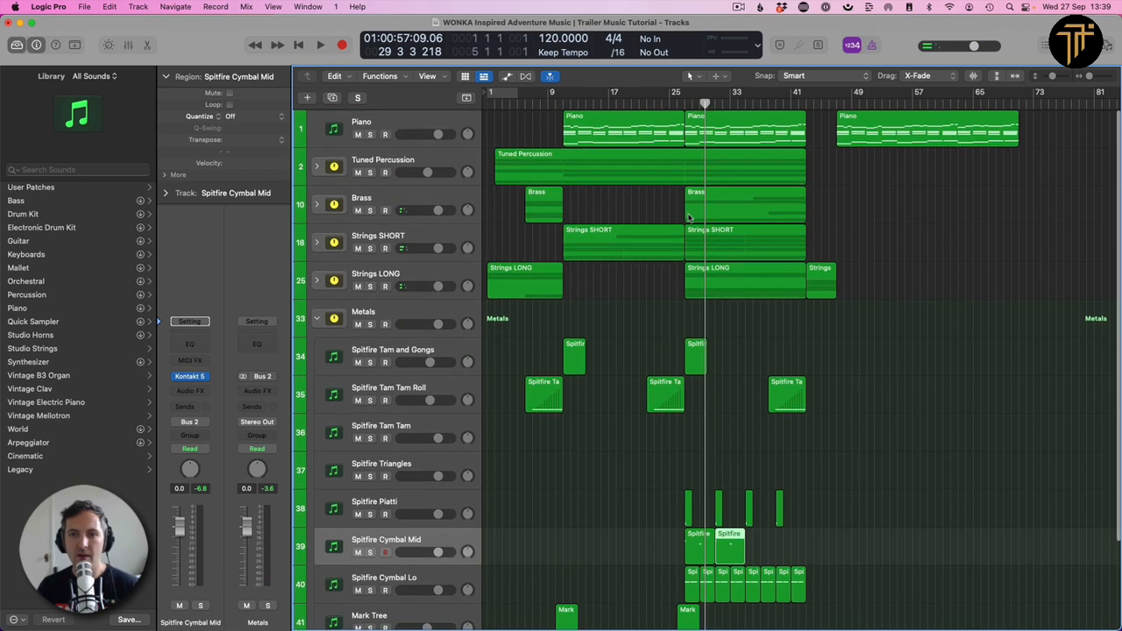
click(317, 319)
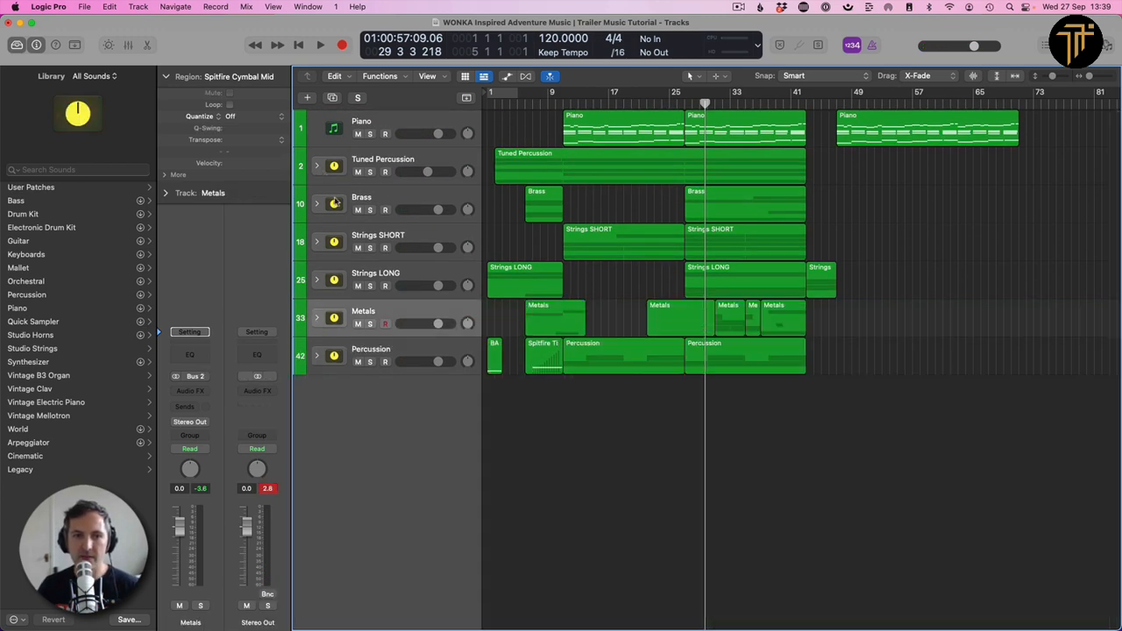
click(316, 166)
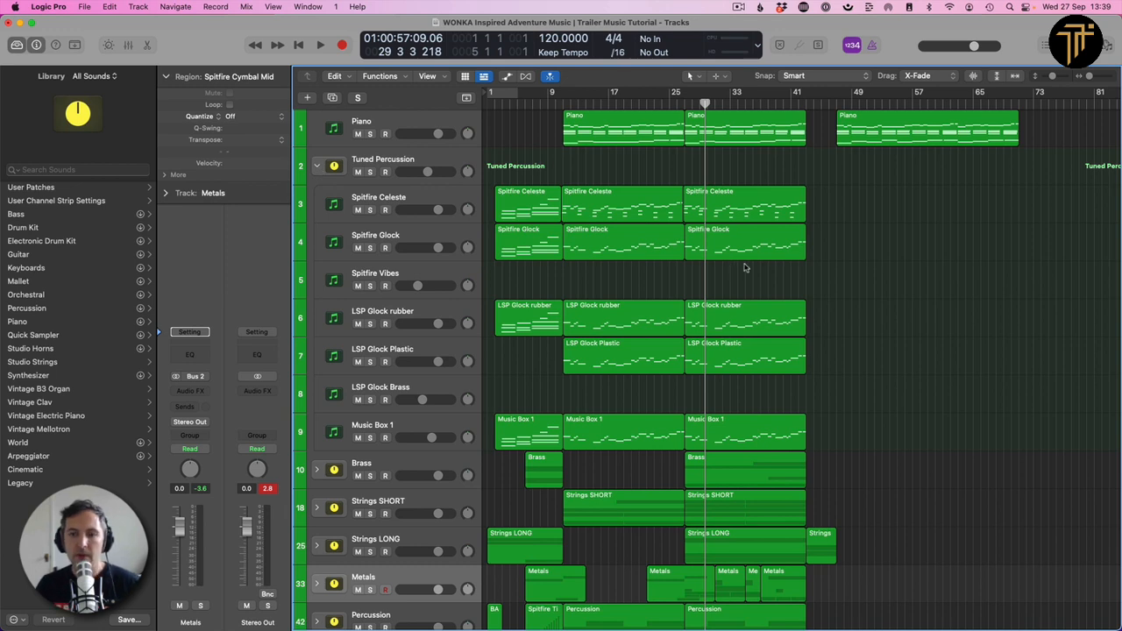
key(space)
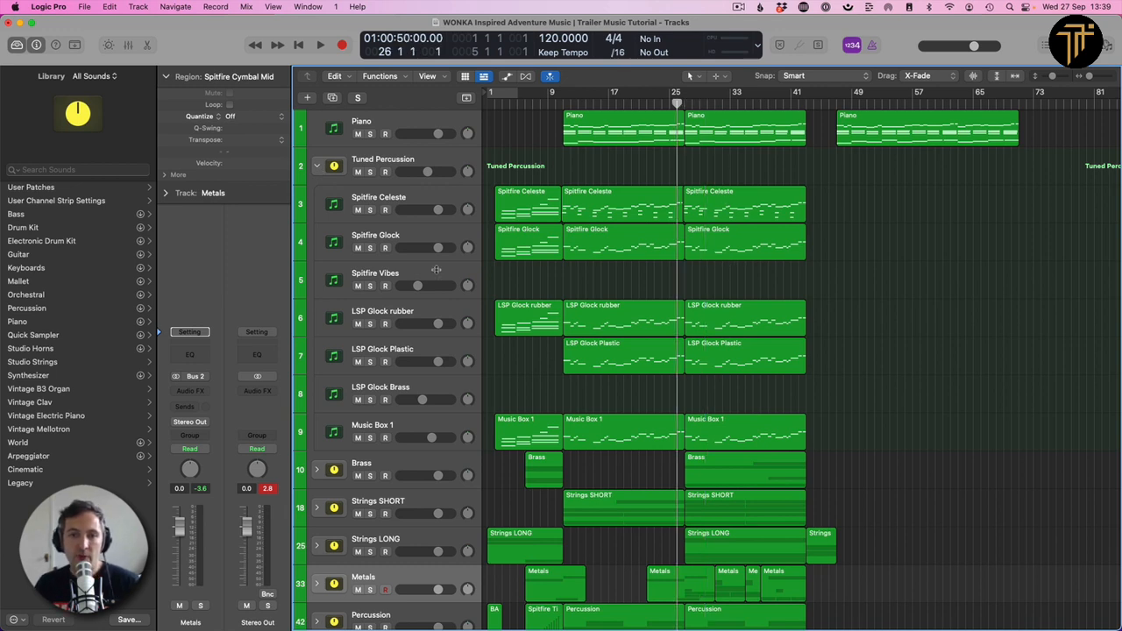
key(space)
click(370, 248)
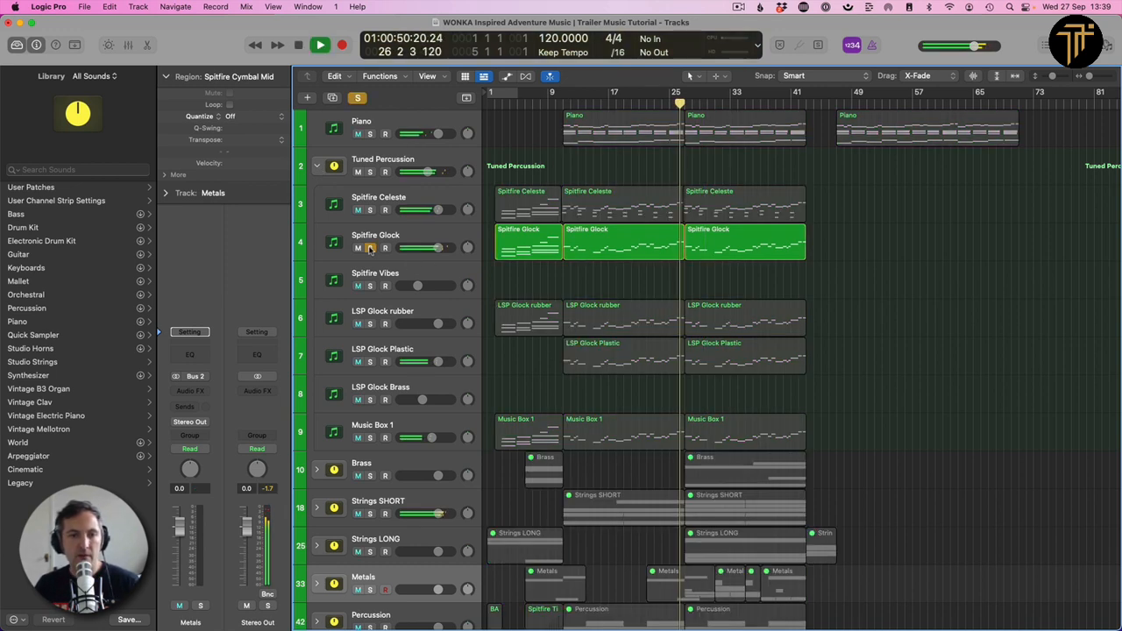
- Add a rising run of three short notes starting on C4 just before bar 29 in the Spitfire Glock region at bar 27
double_click(716, 254)
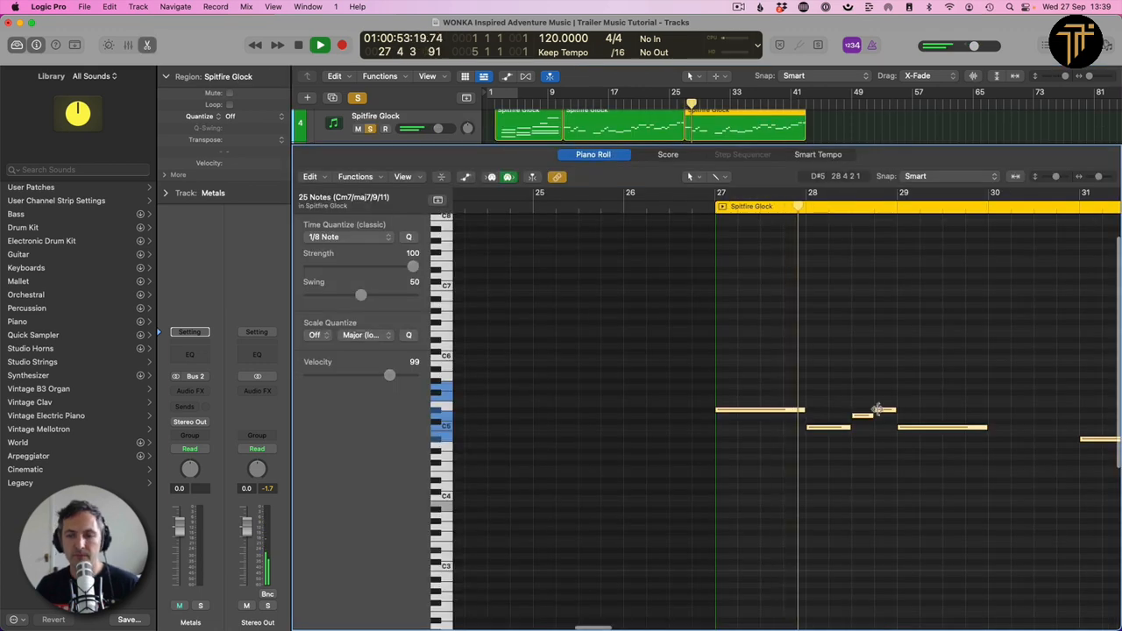
click(728, 460)
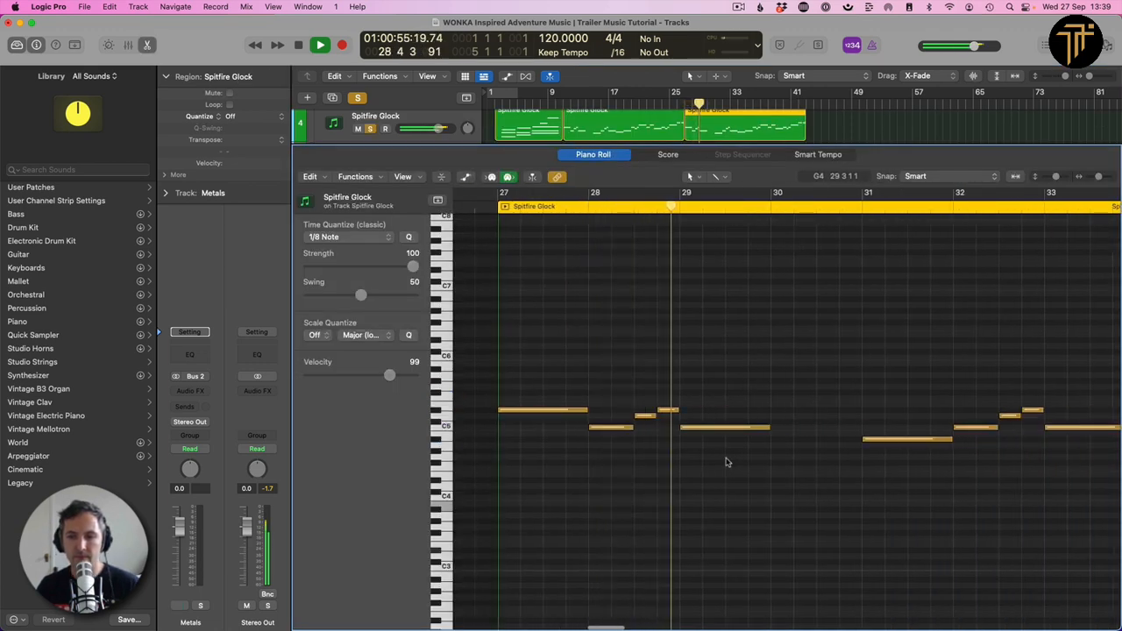
key(space)
drag(1098, 177, 1102, 177)
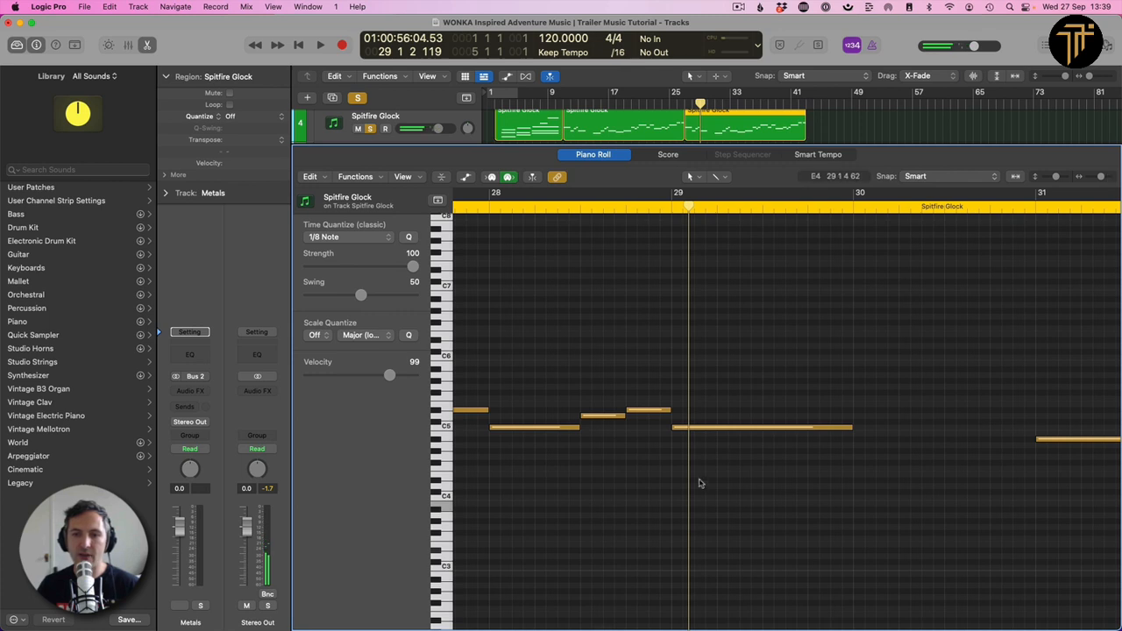
drag(653, 409, 668, 440)
scroll(673, 441, left, 5)
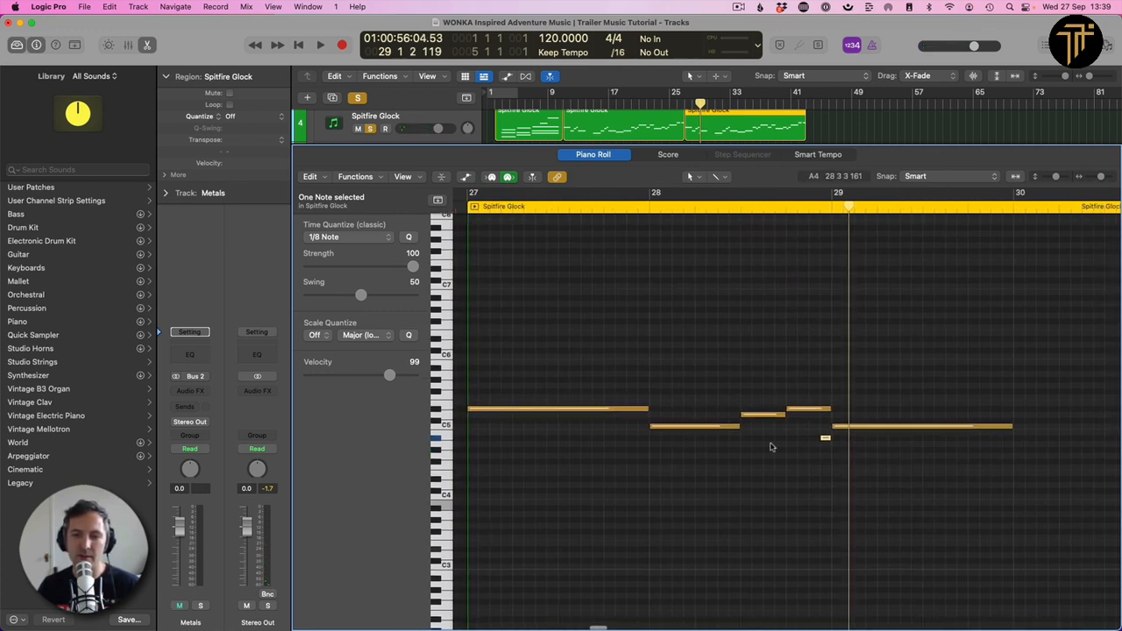
drag(826, 439, 799, 496)
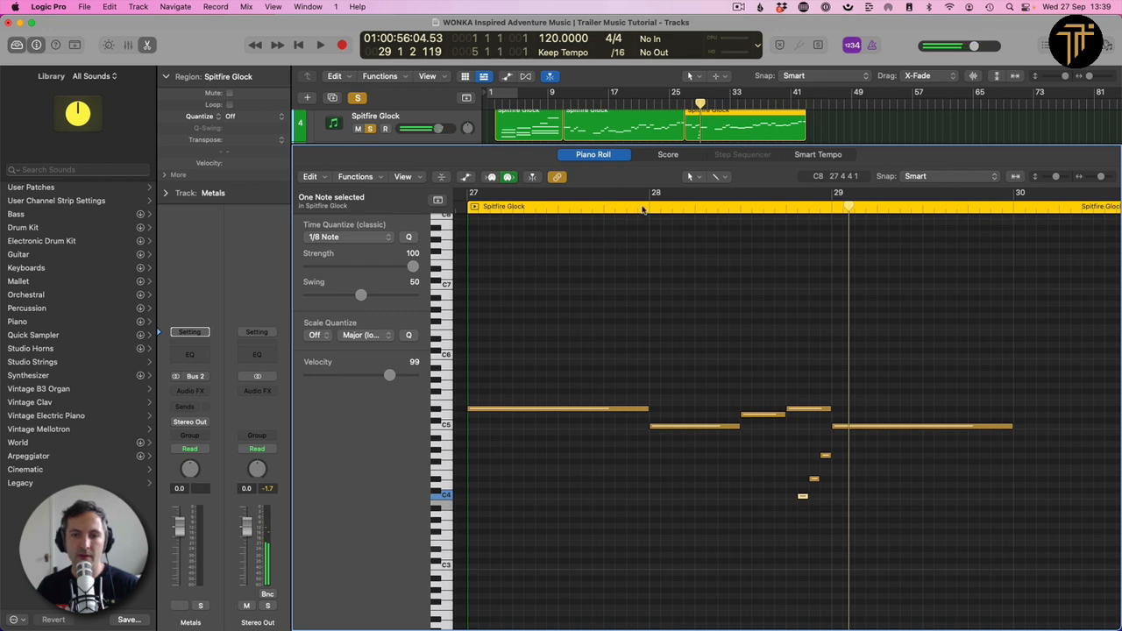
- Play the Spitfire Glock run from about bar 28, turn off the track's solo, and close the Piano Roll
double_click(641, 208)
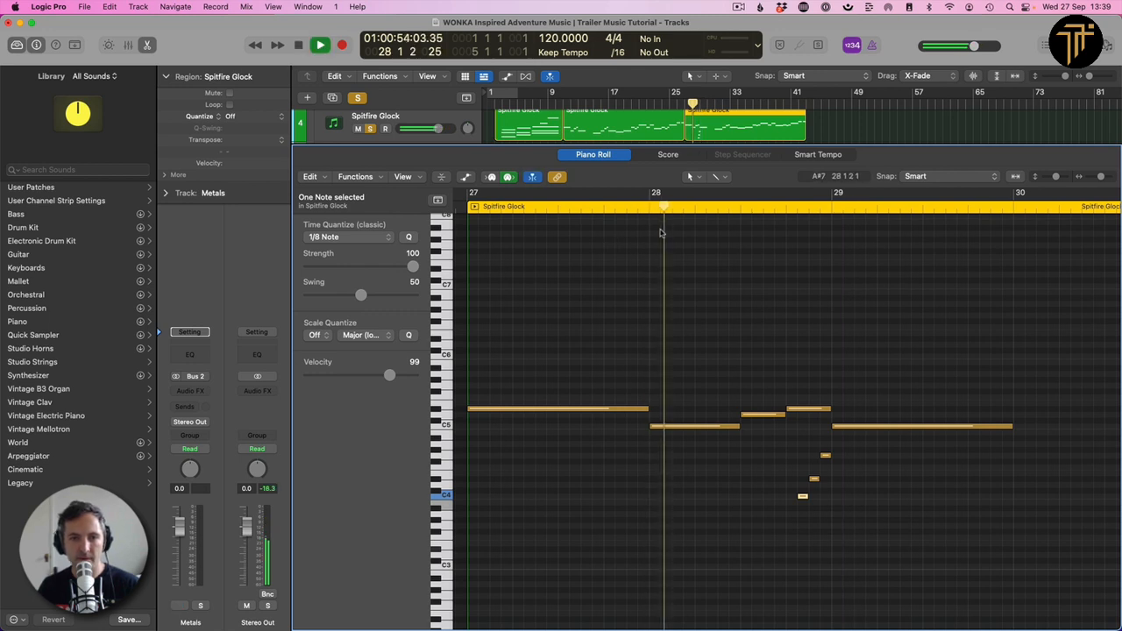
click(370, 129)
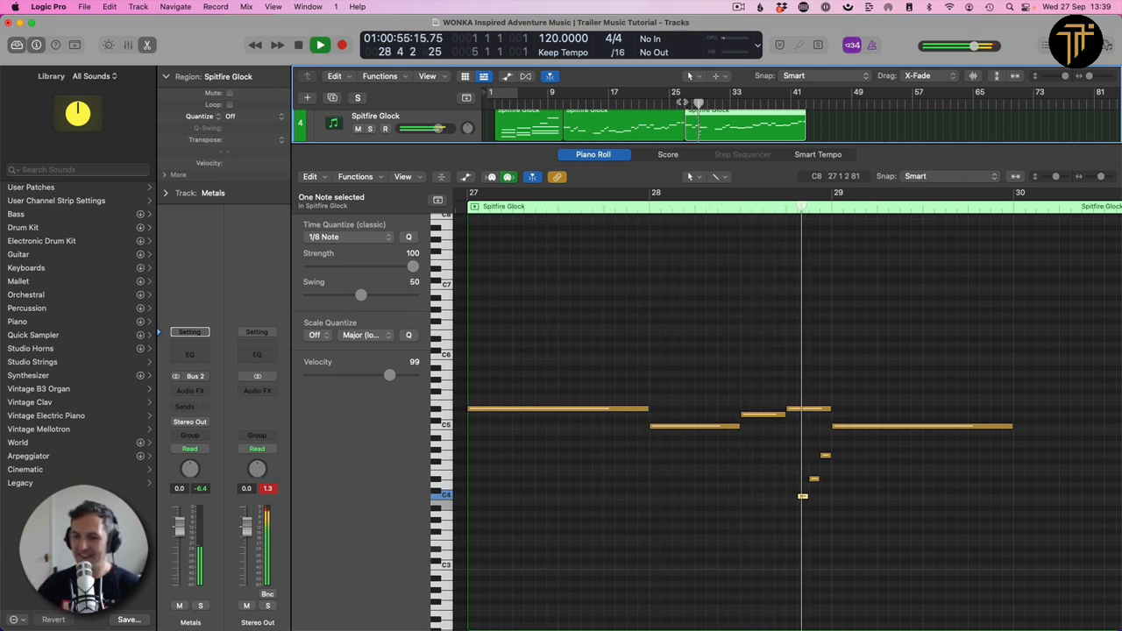
key(space)
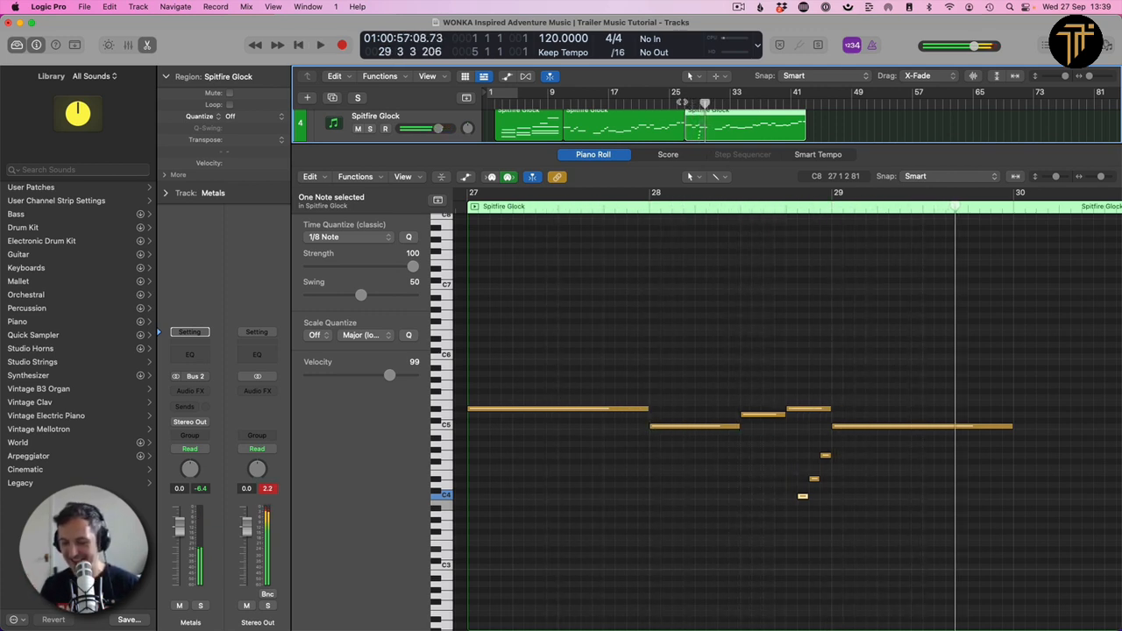
key(e)
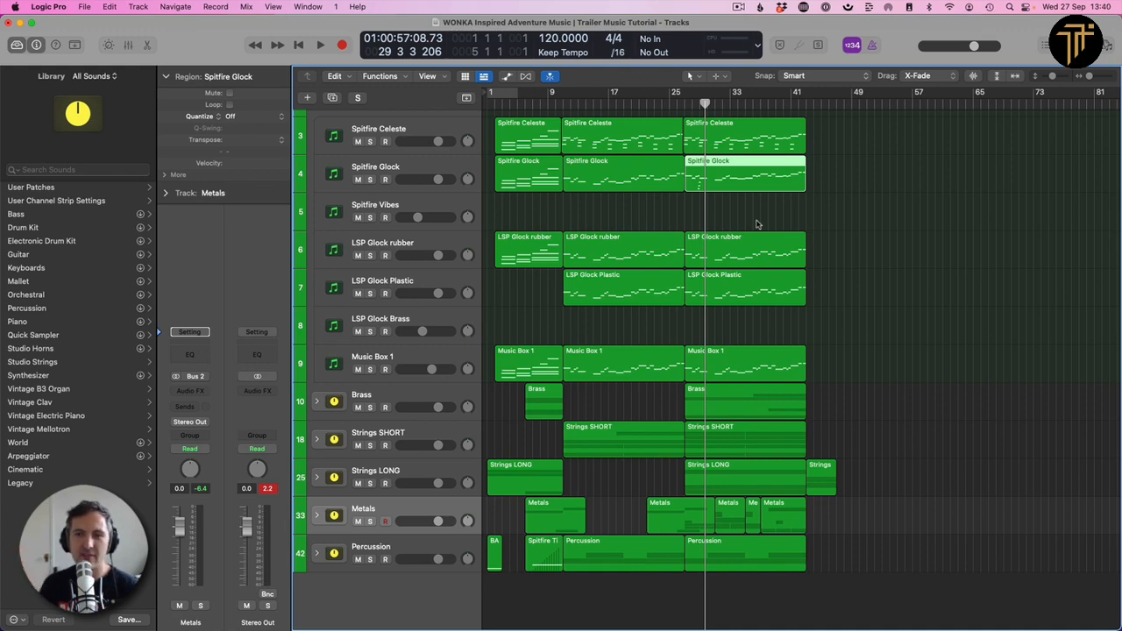
- Collapse the Tuned Percussion stack and play the full arrangement from around bar 27
click(929, 226)
key(z)
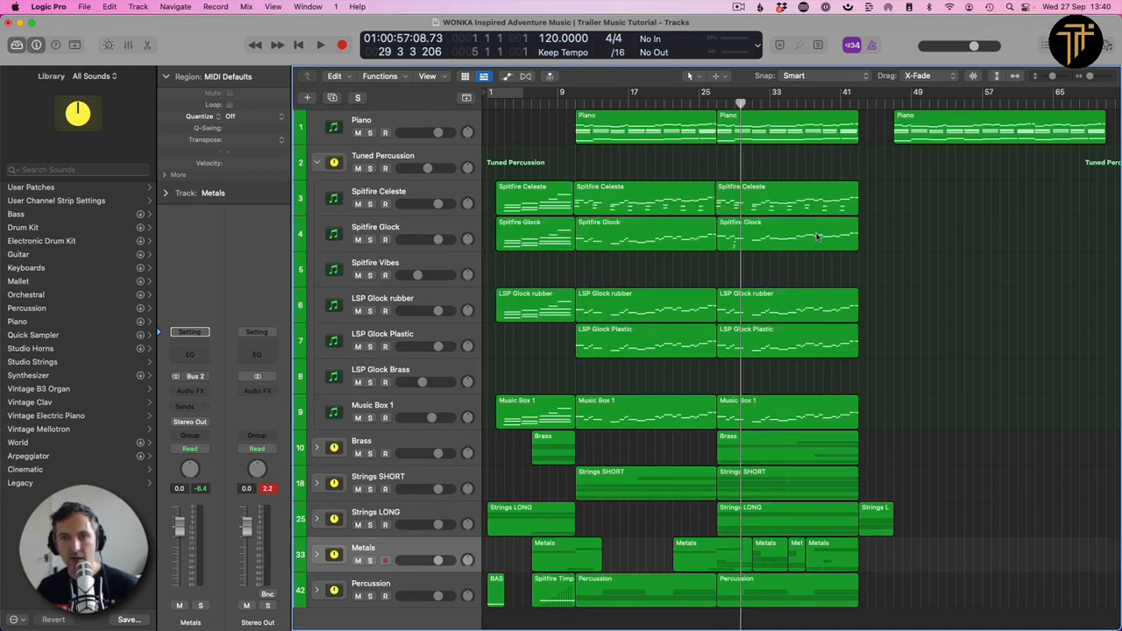
click(316, 162)
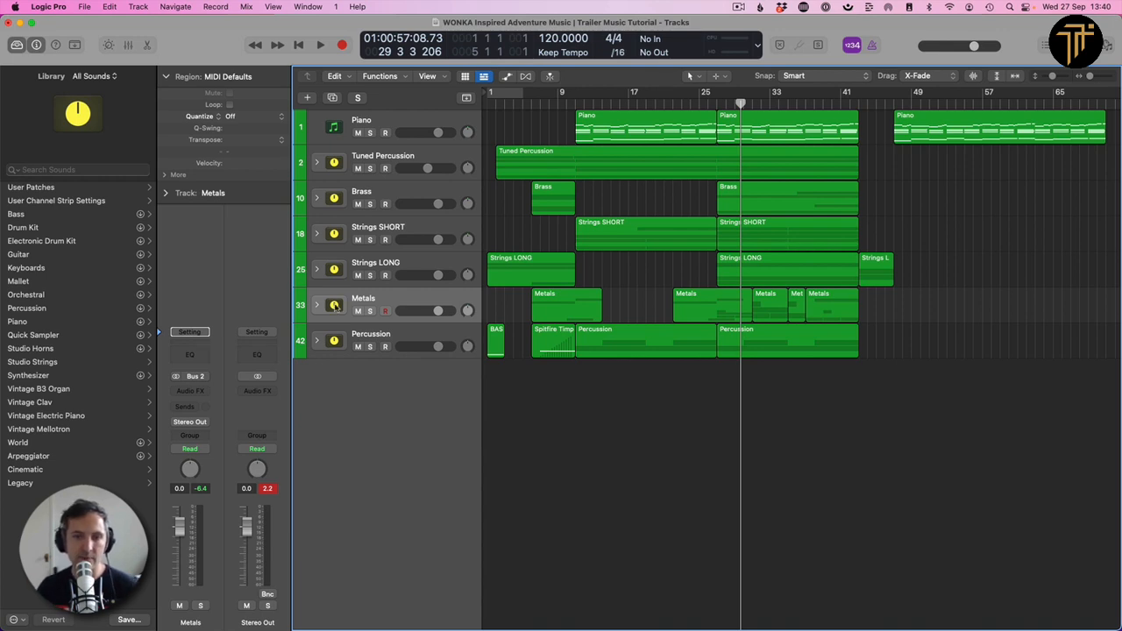
key(space)
click(715, 103)
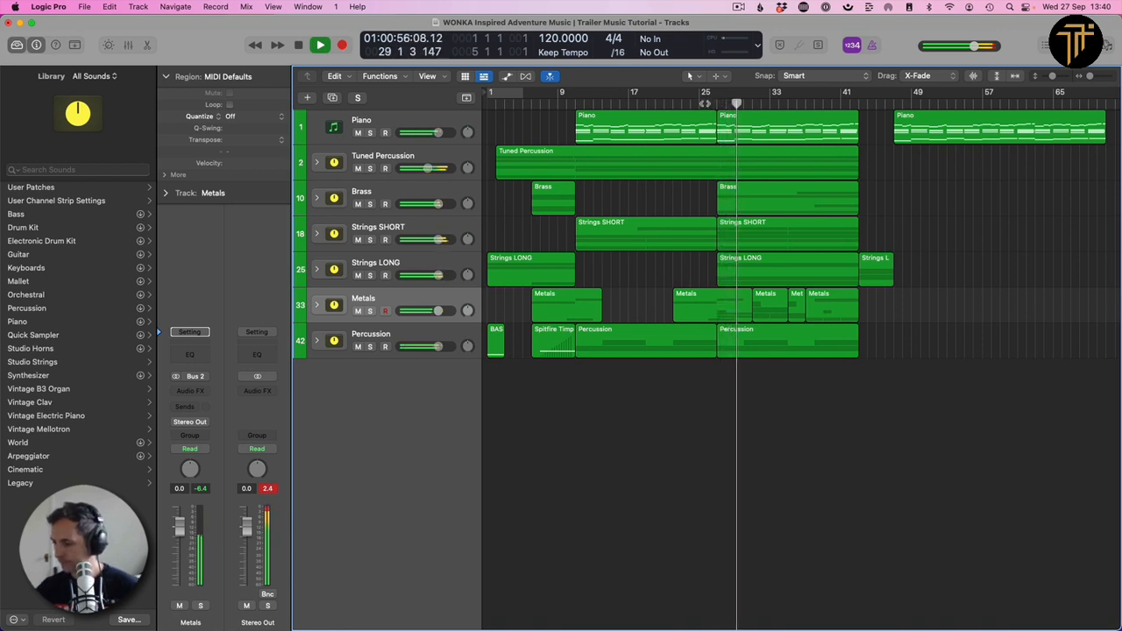
key(space)
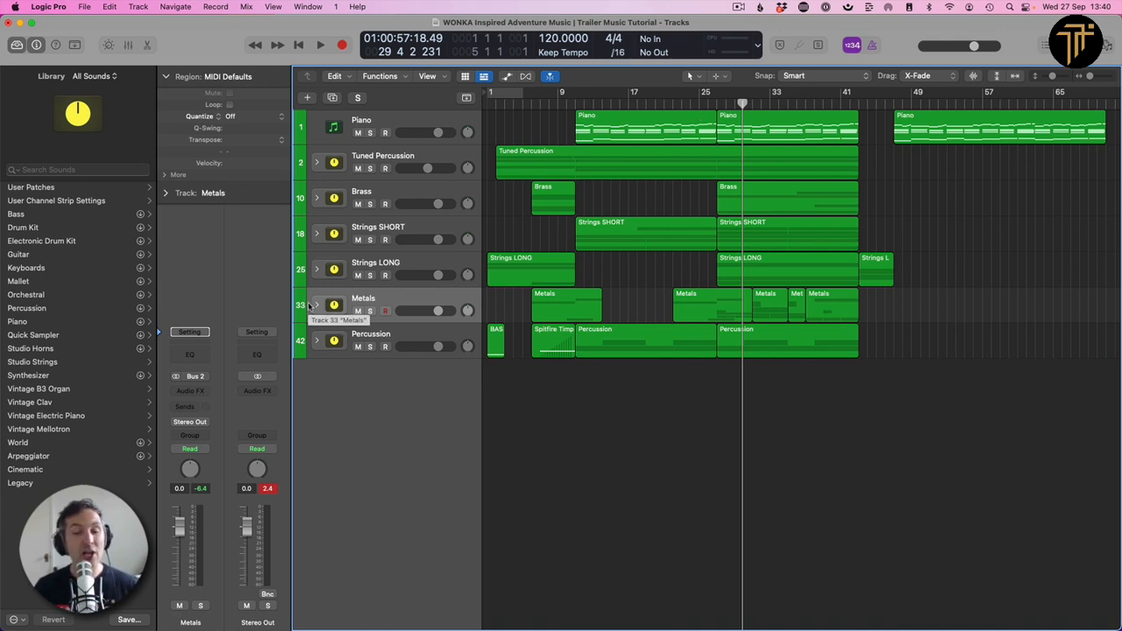
- Expand the Percussion stack and record a four-bar rhythm on the Snares track starting at bar 27
click(316, 340)
scroll(393, 292, down, 3)
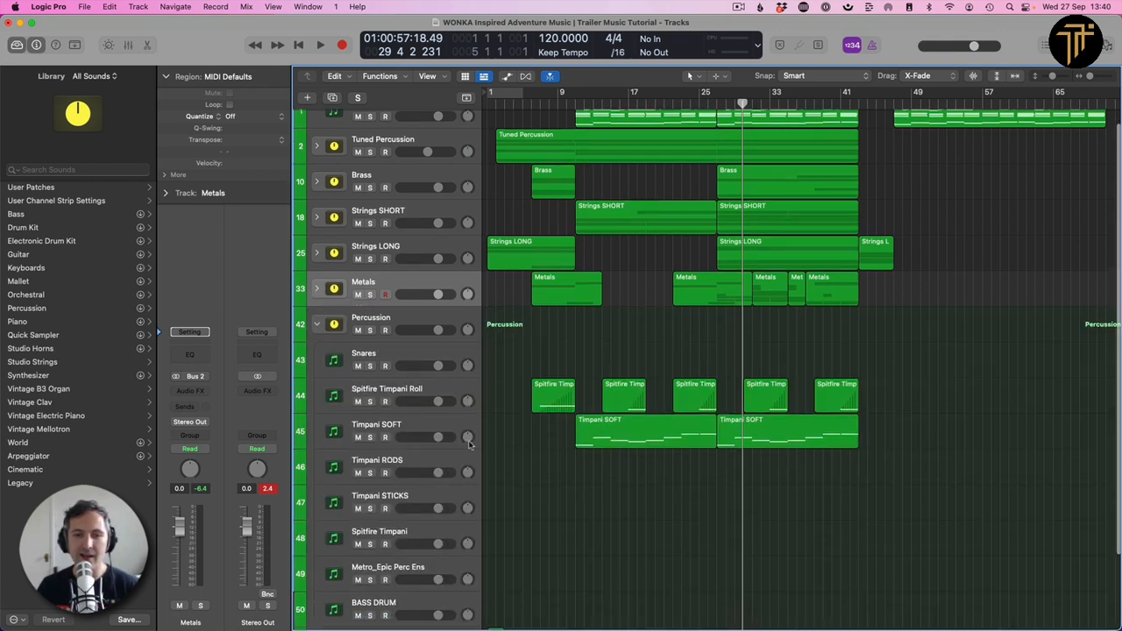
click(393, 291)
click(715, 102)
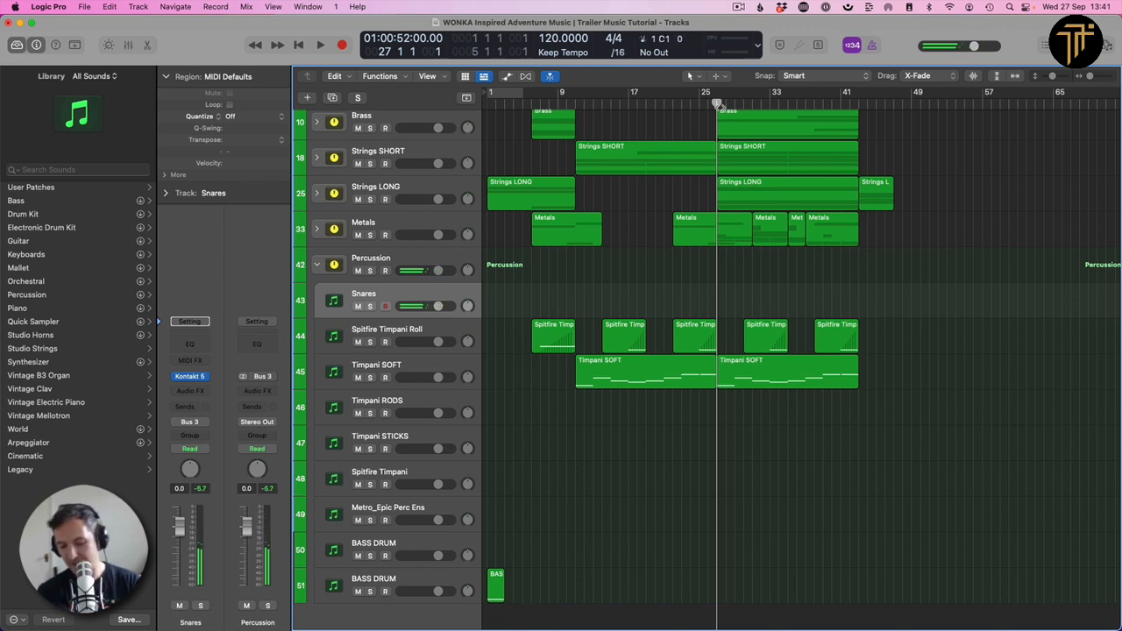
key(r)
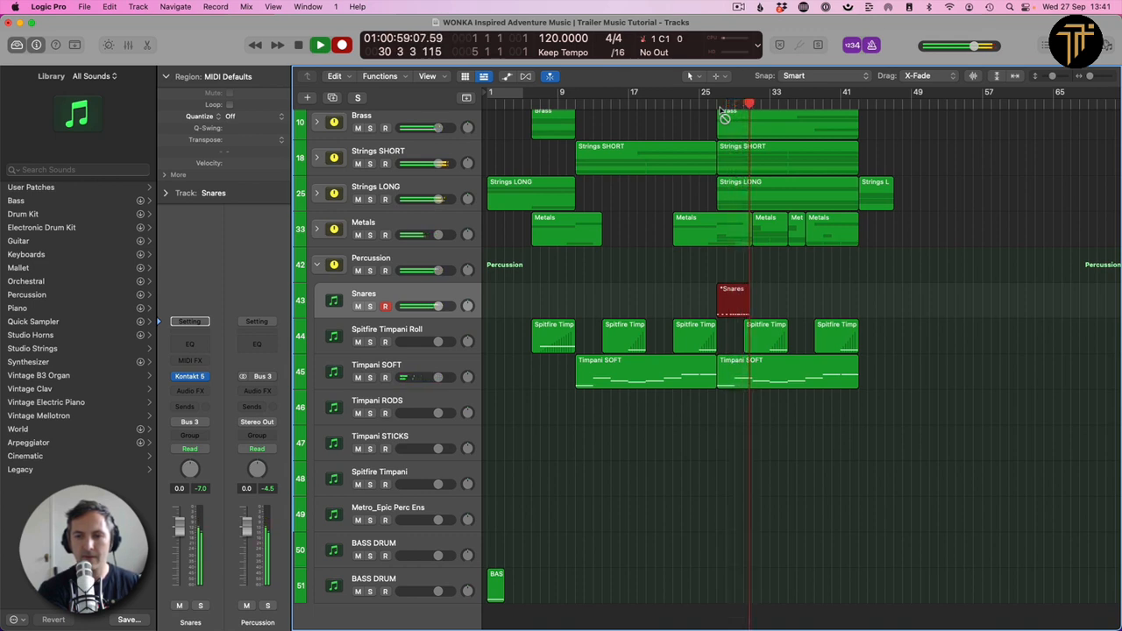
key(space)
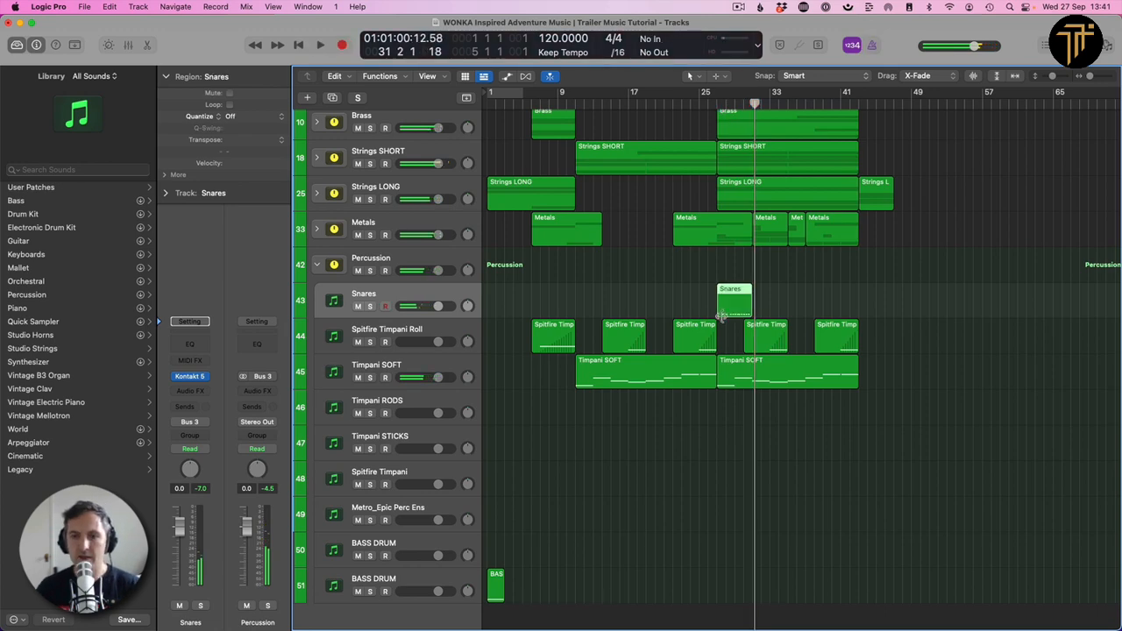
- Delete the first three Snares notes and copy the following nine-note pattern back to bar 27
double_click(739, 294)
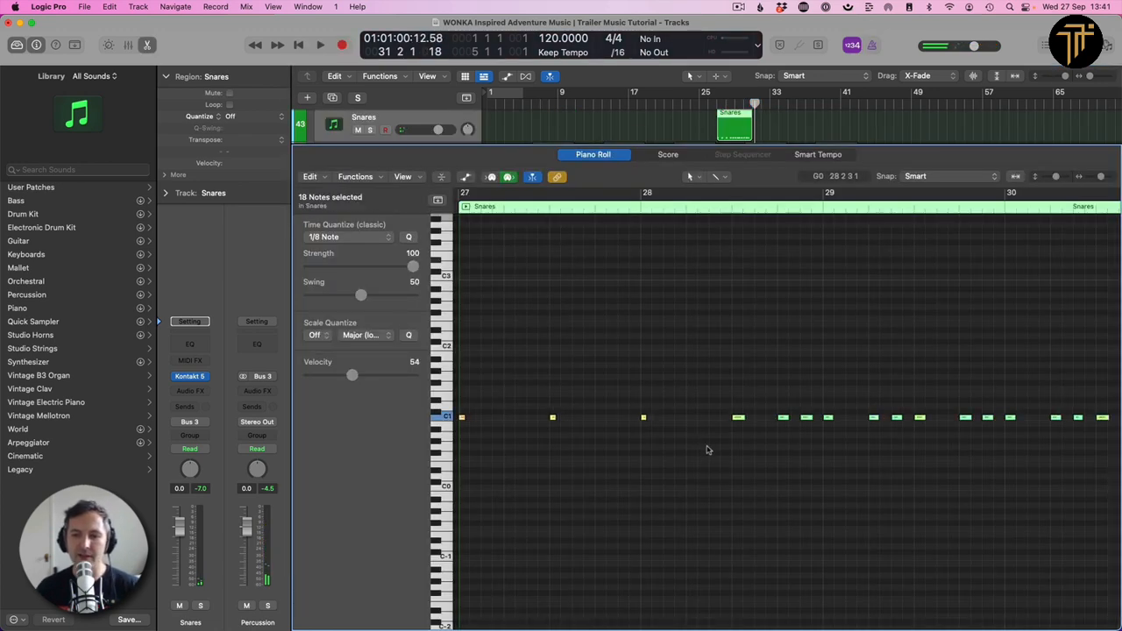
drag(721, 397, 460, 439)
key(Delete)
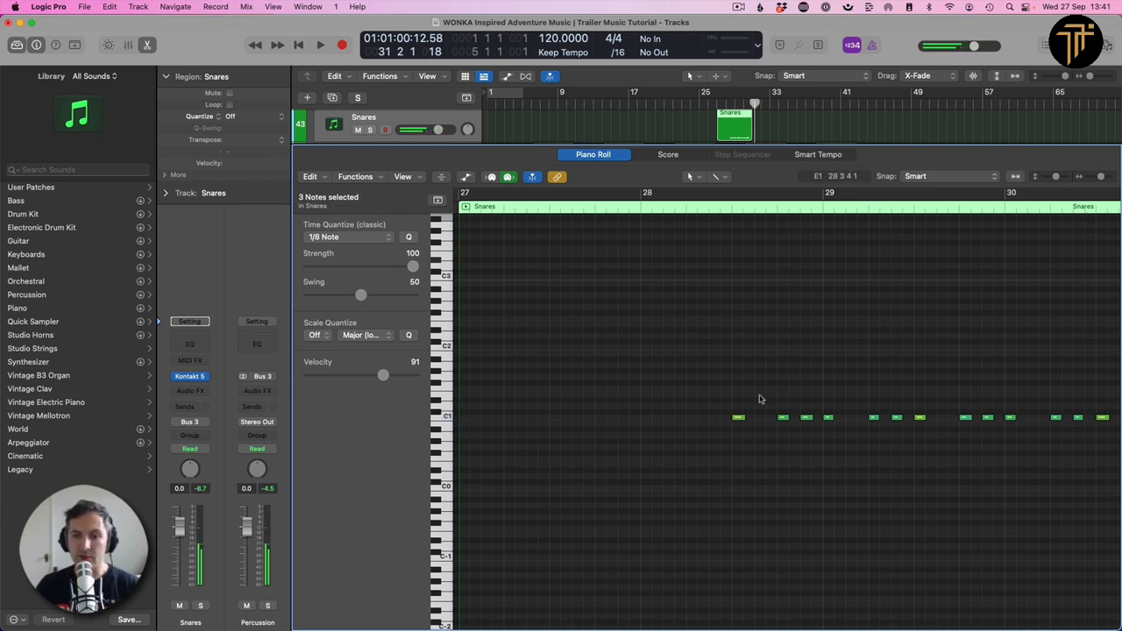
drag(717, 381, 999, 442)
drag(739, 418, 464, 419)
- Play the Snares part from bar 27, close the Piano Roll, and lower the Snares track volume to -4.1 dB
key(space)
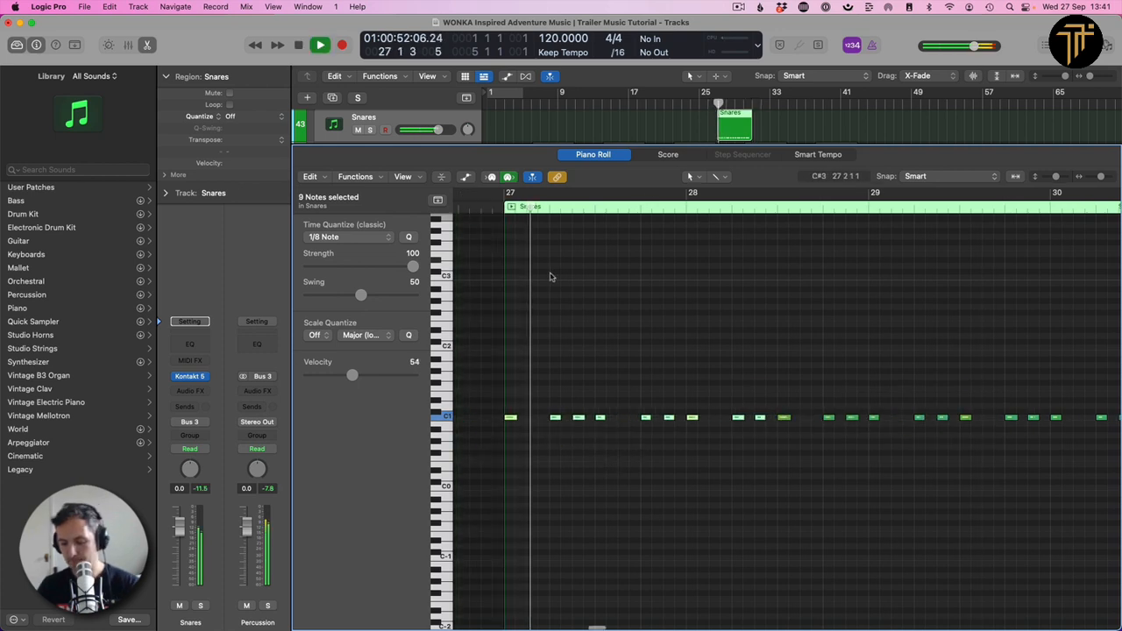
key(e)
drag(439, 275, 427, 275)
key(space)
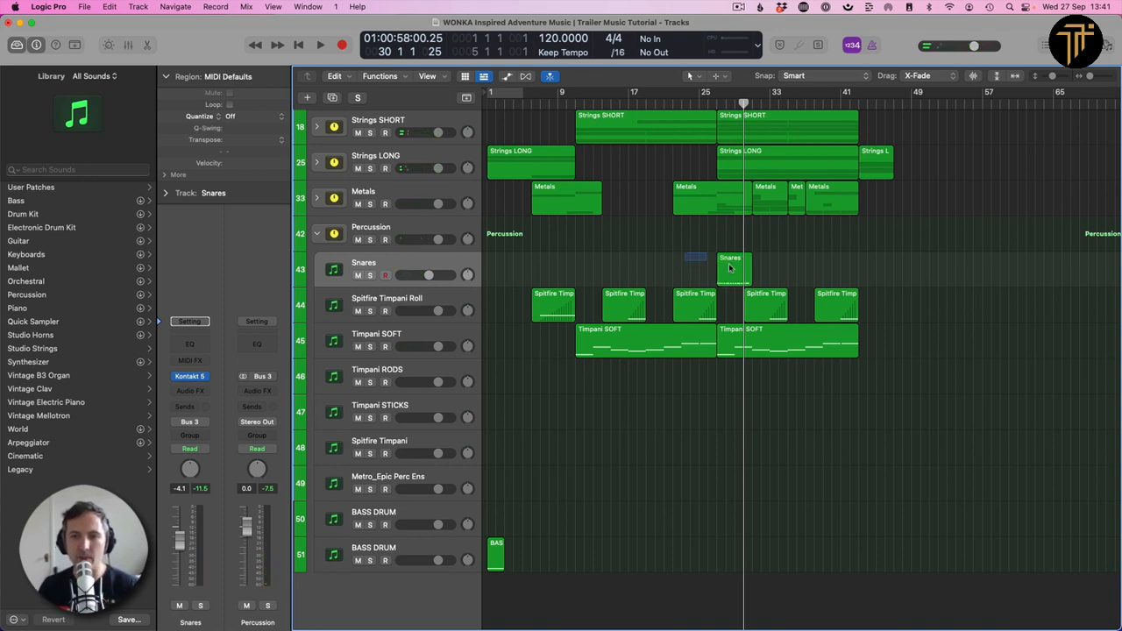
- Delete the Snares region at bar 27 and collapse the Percussion stack
key(Delete)
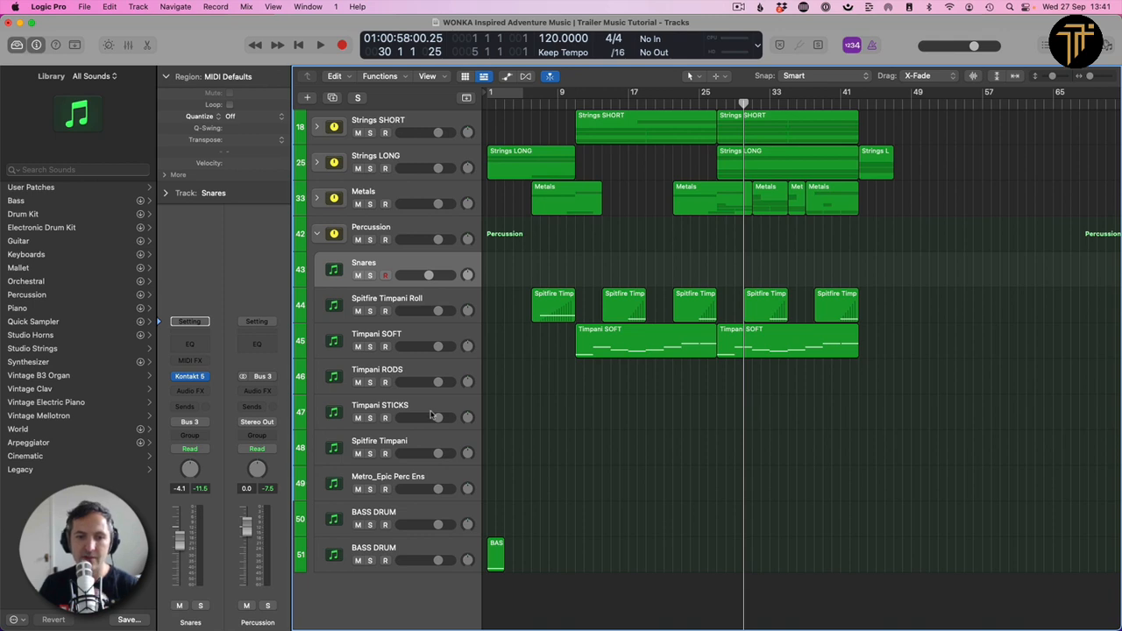
click(317, 235)
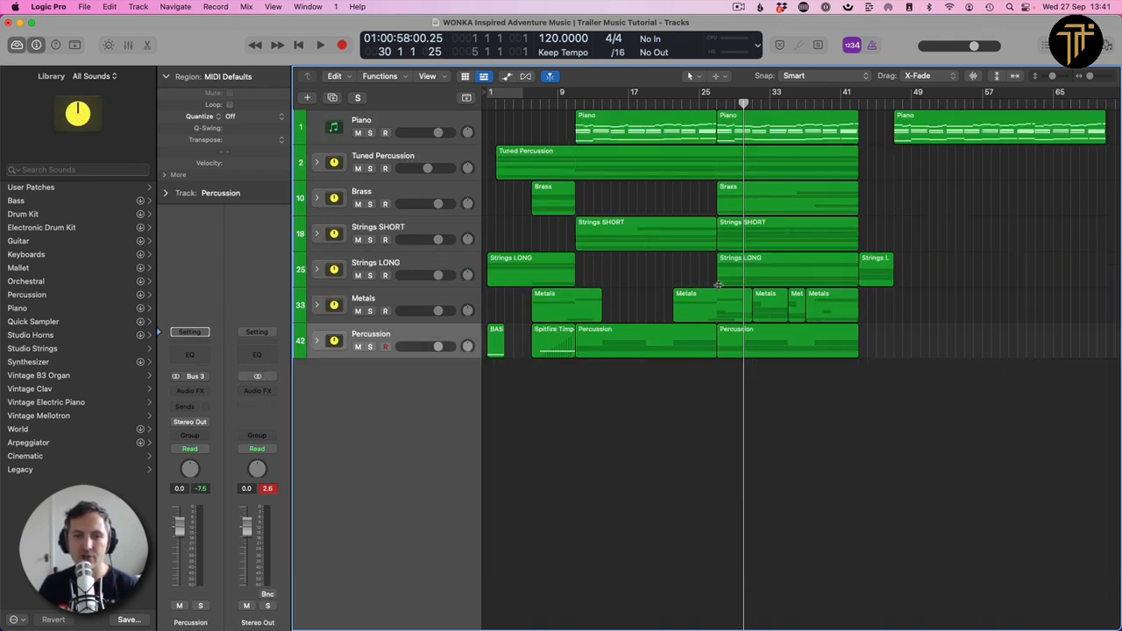
scroll(658, 275, up, 4)
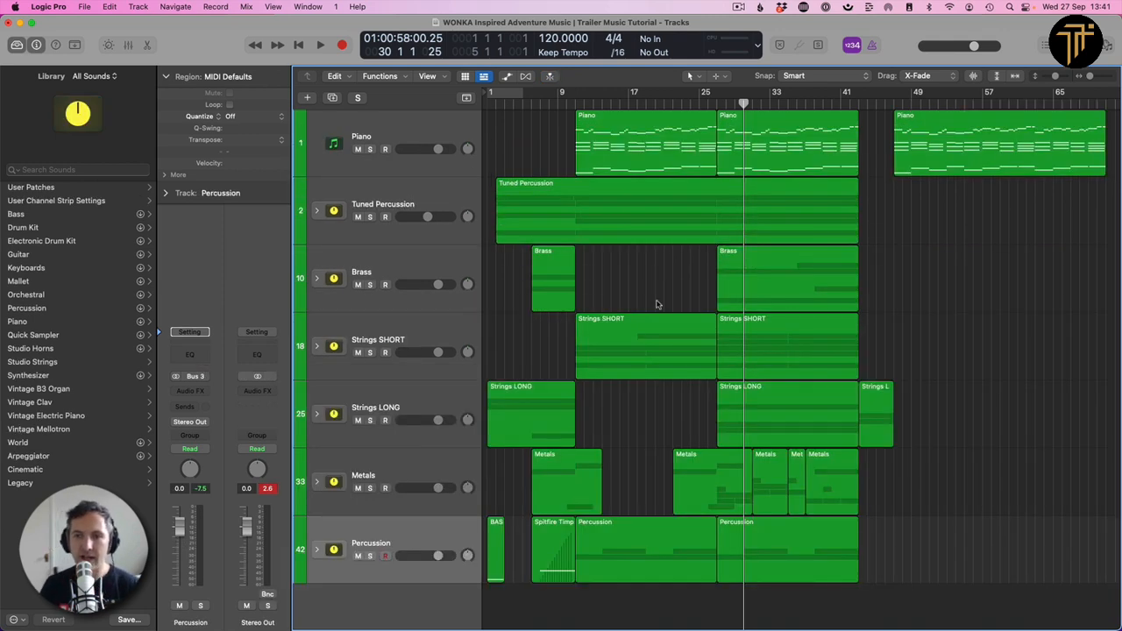